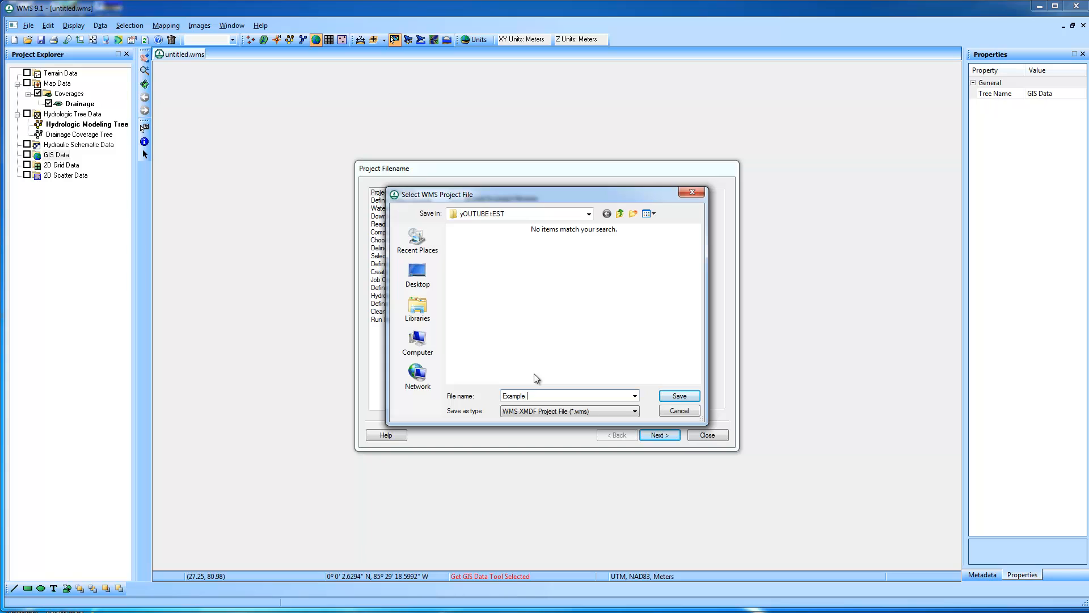
Name the project file Example Watershed in the yOUTUBE tEST folder, save it and proceed to the project bounds
text(d)
key(Return)
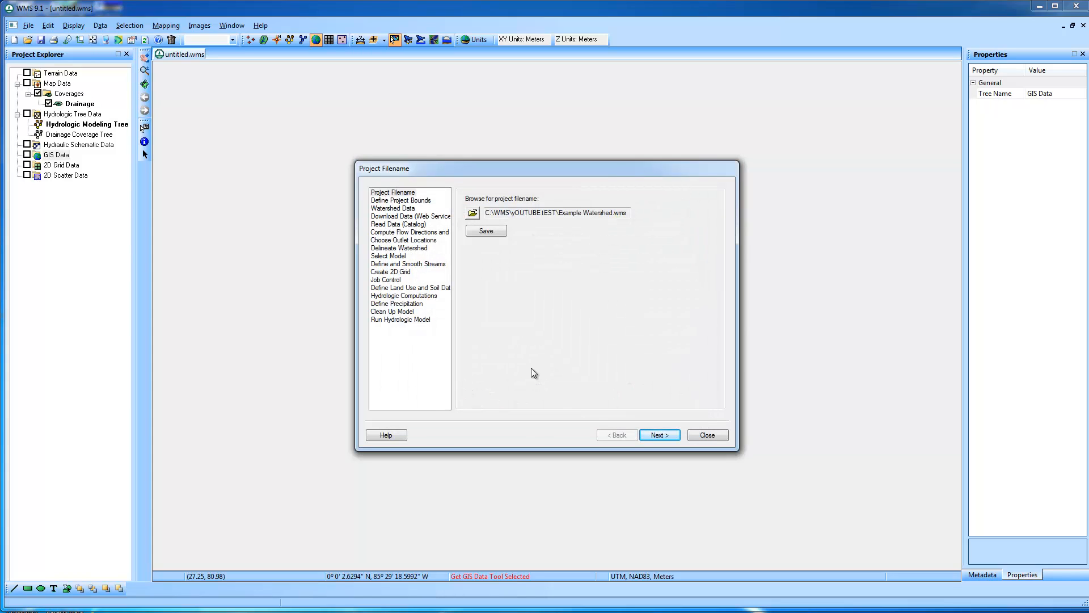
click(490, 232)
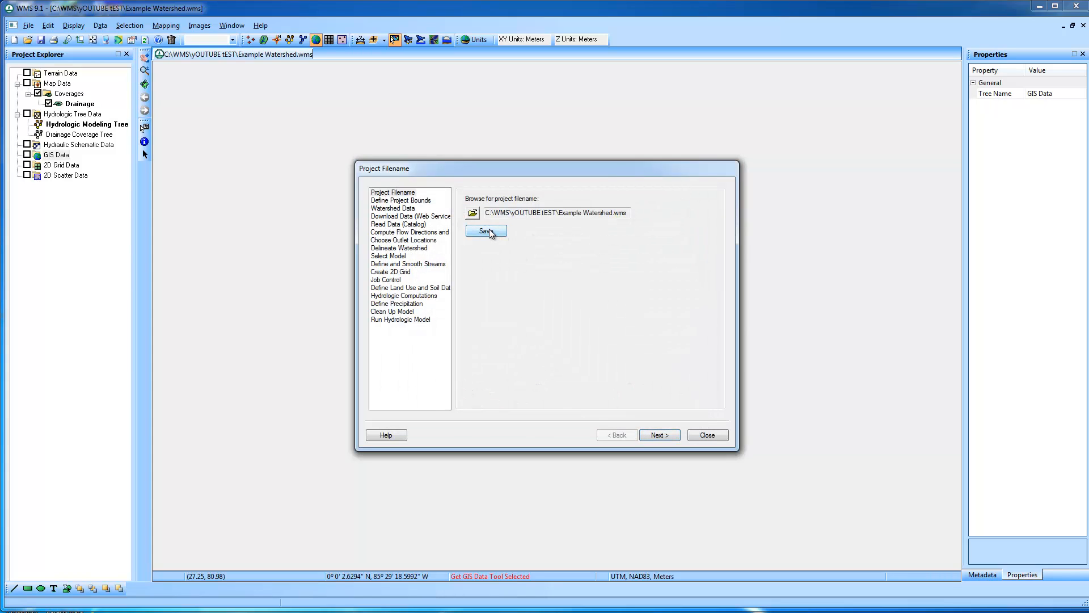
click(666, 434)
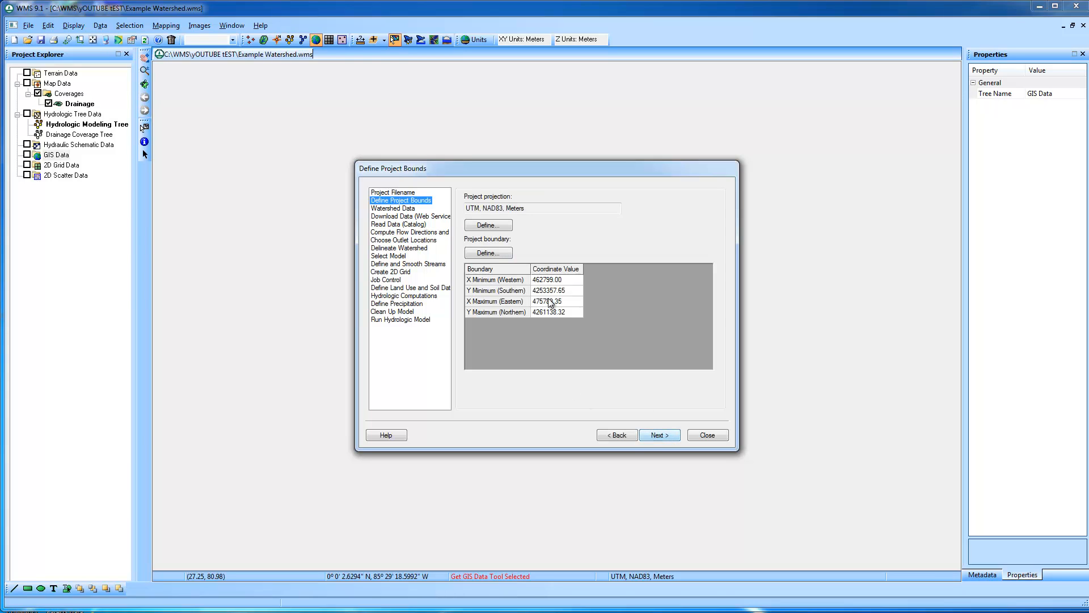
Define the project boundary from the map locator, framing the area around Clendenin and Queen Shoals at the 1-mile scale
click(501, 249)
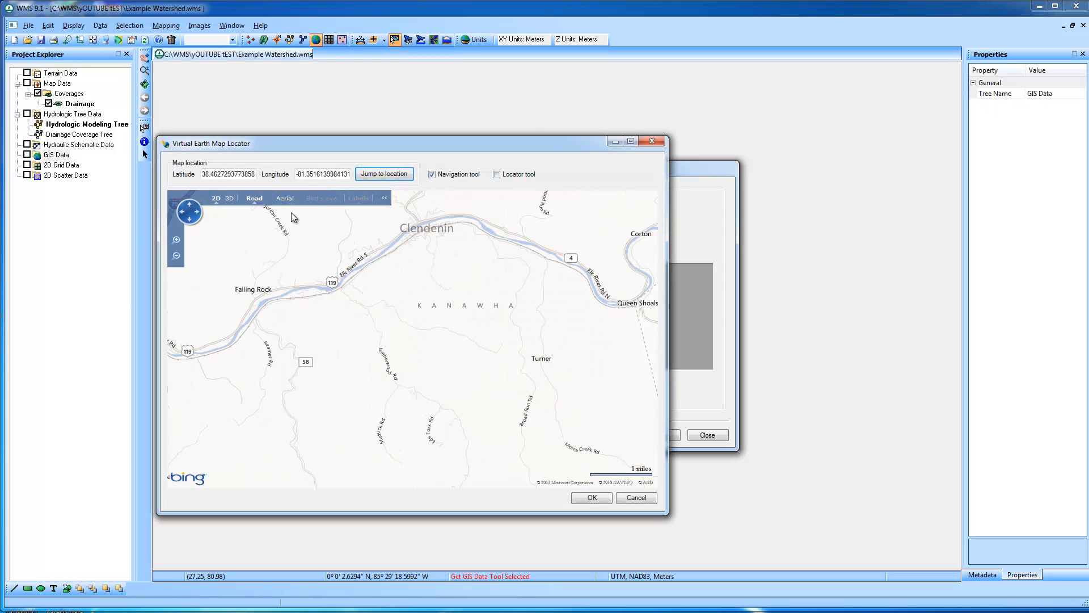
click(175, 257)
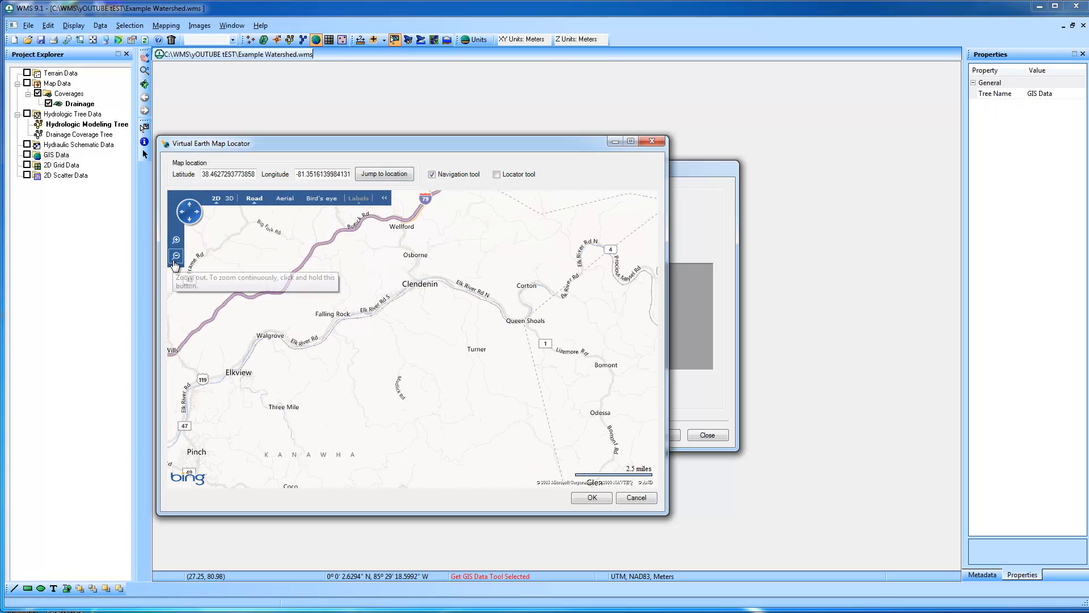
click(175, 257)
click(175, 257)
click(175, 256)
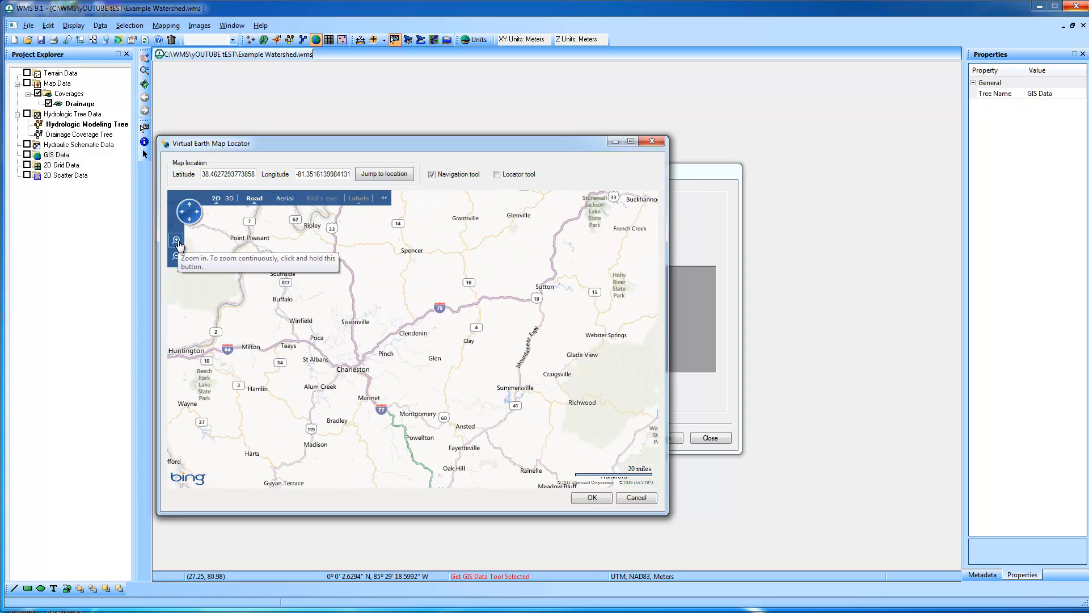
click(177, 240)
click(177, 241)
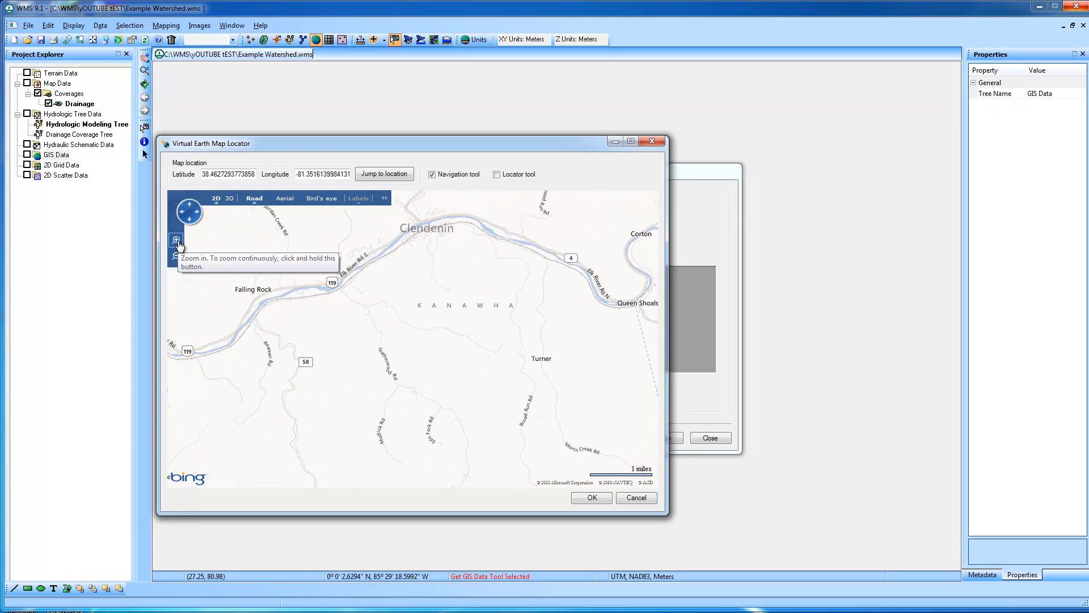
drag(471, 307, 452, 302)
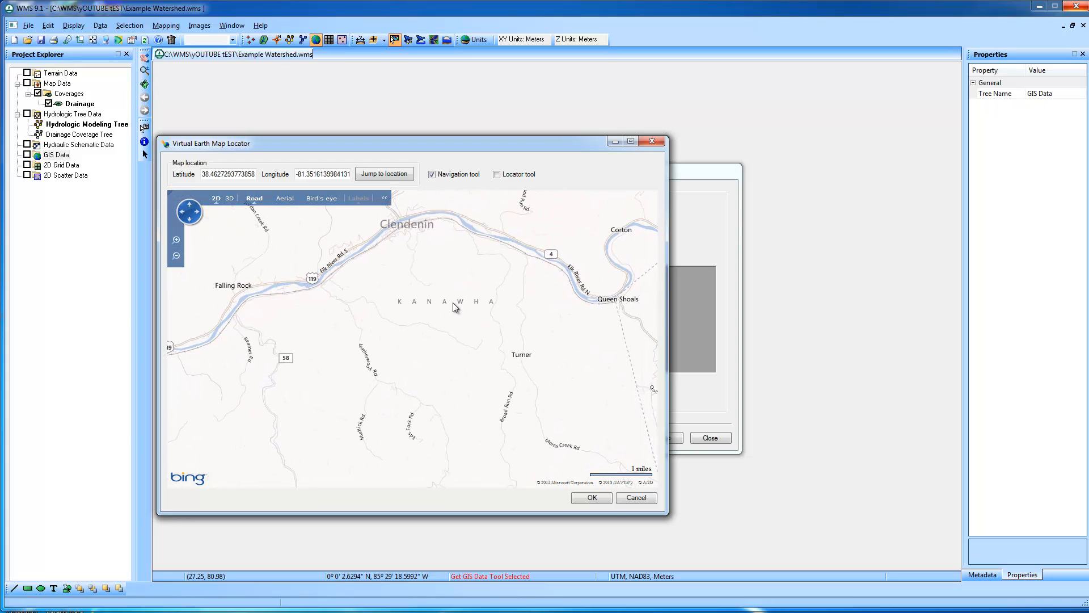
click(590, 498)
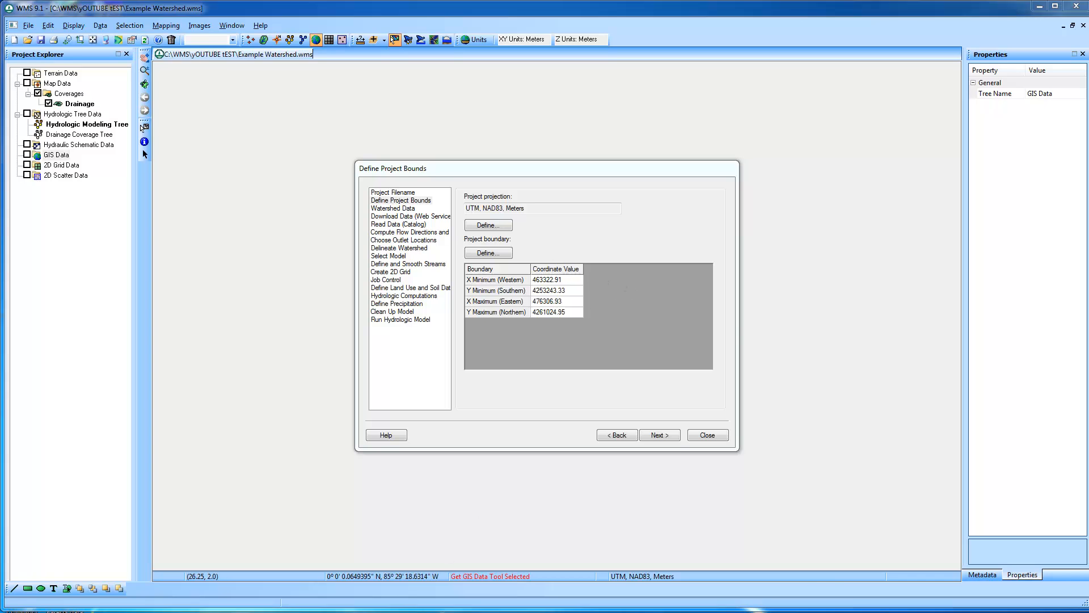
click(391, 612)
click(393, 612)
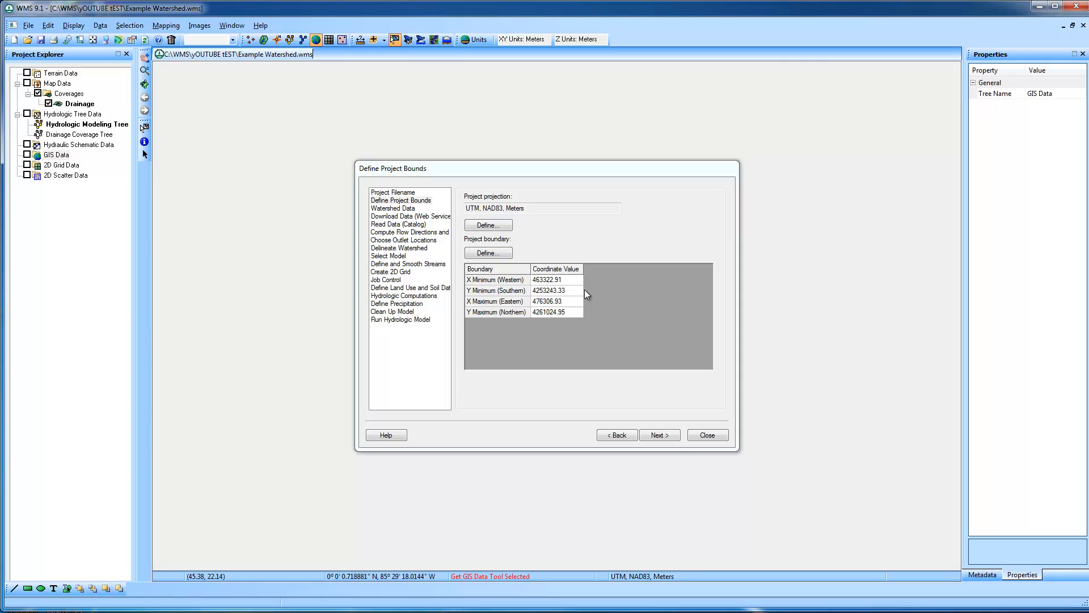
Keep web services as the data source and choose the 10 m United States Elevation Data (NED) instead of the 30 m set, alongside NLCD 2006
click(660, 435)
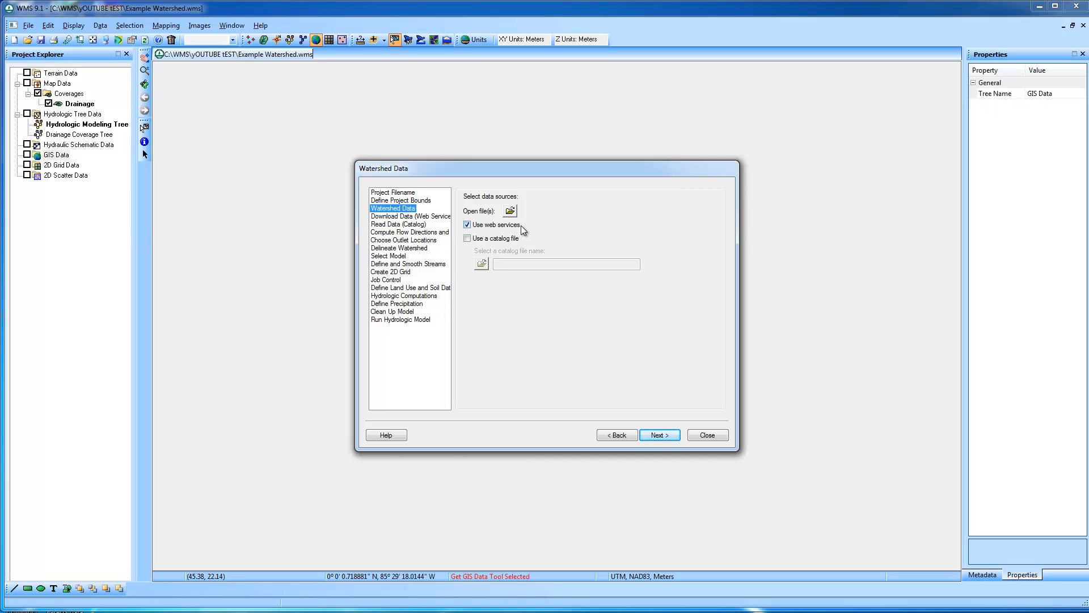
click(664, 436)
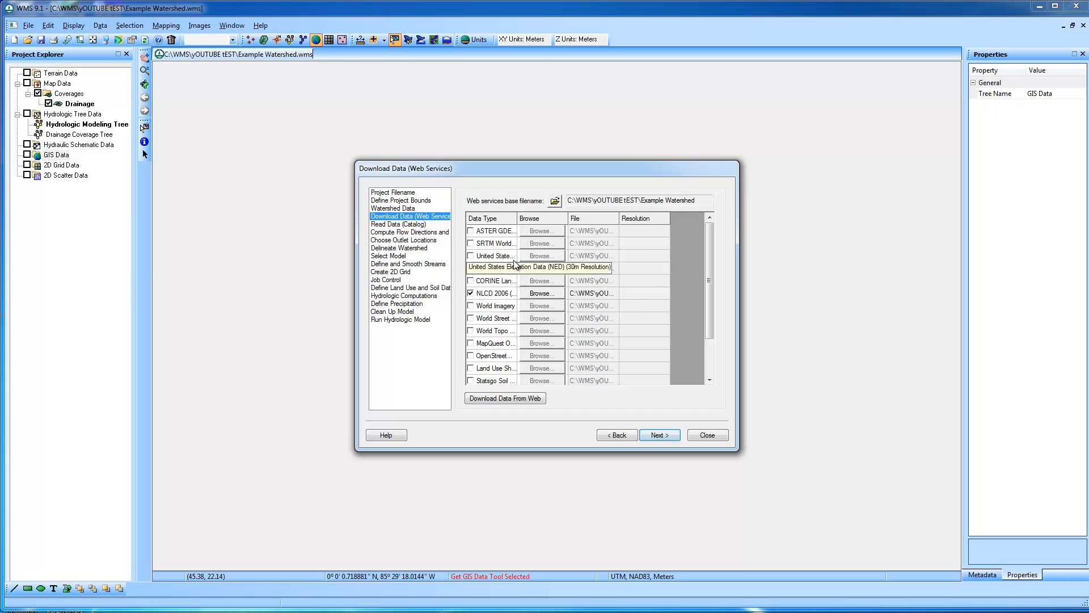
drag(517, 217, 589, 218)
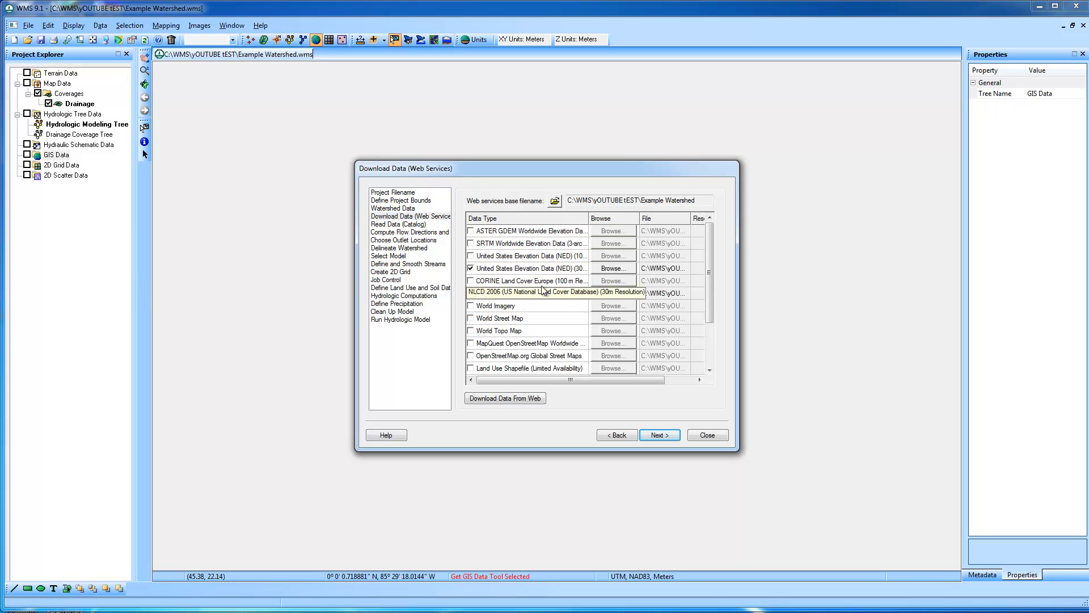
click(470, 267)
click(471, 256)
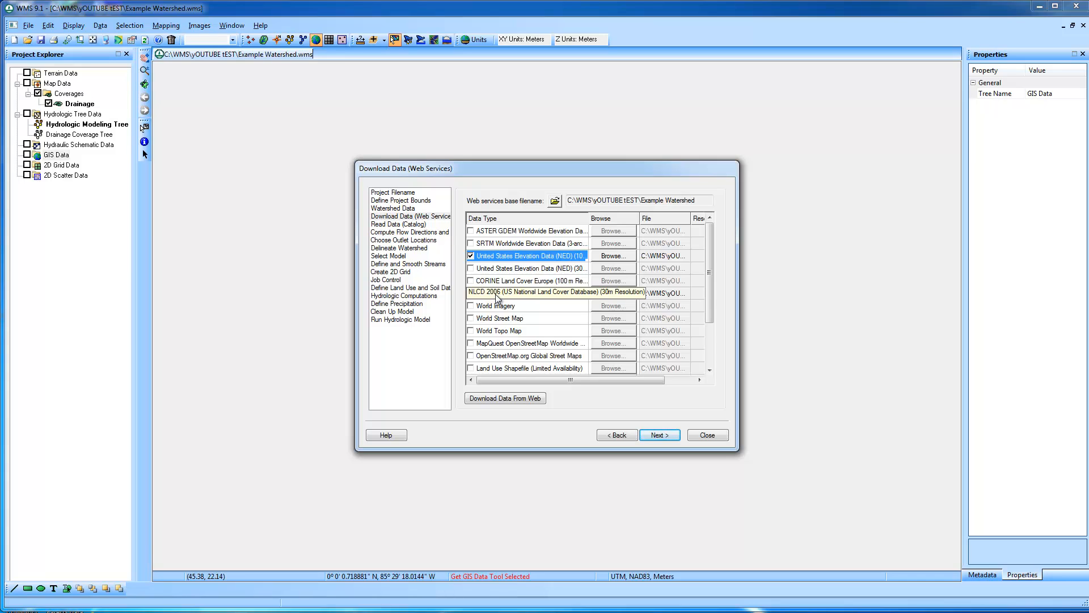
drag(710, 289, 715, 260)
click(470, 343)
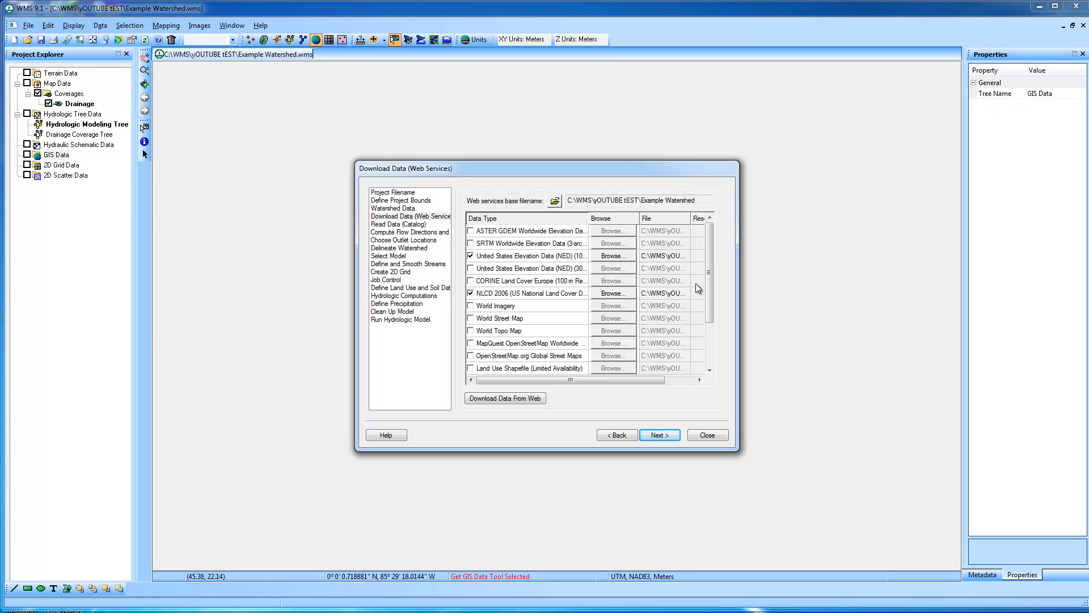
Download the selected web data with the default DEM cell size and a 30 m land use cell size, and close the wizard
click(524, 397)
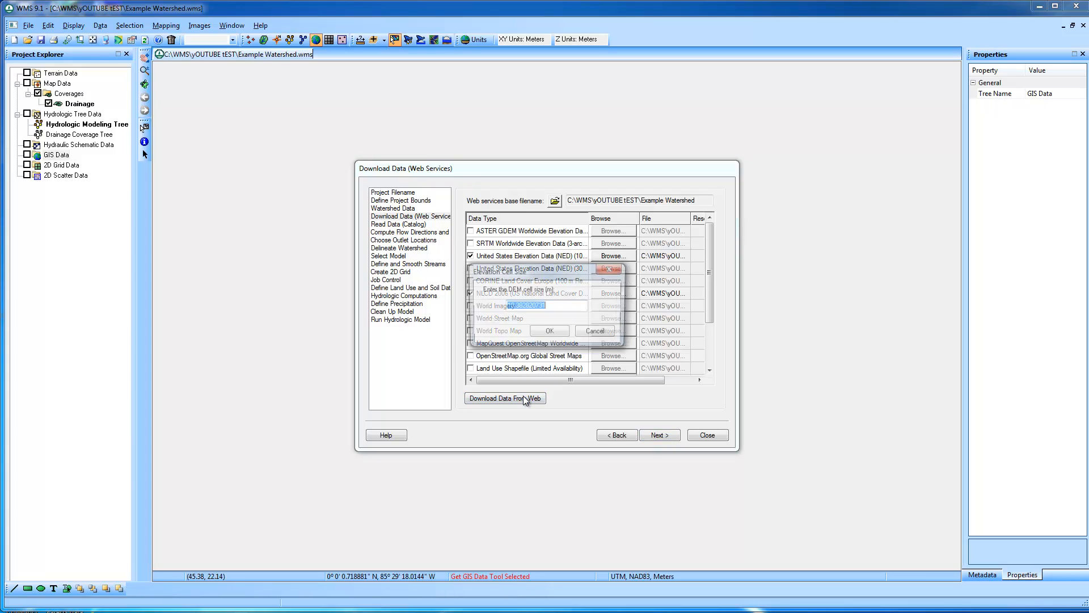
click(549, 332)
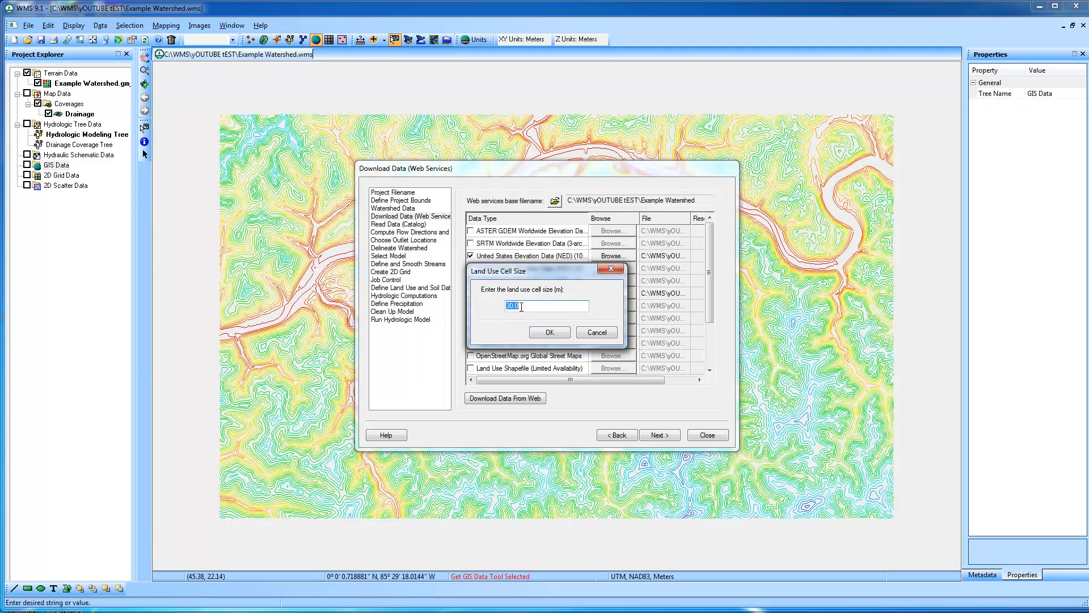
click(556, 332)
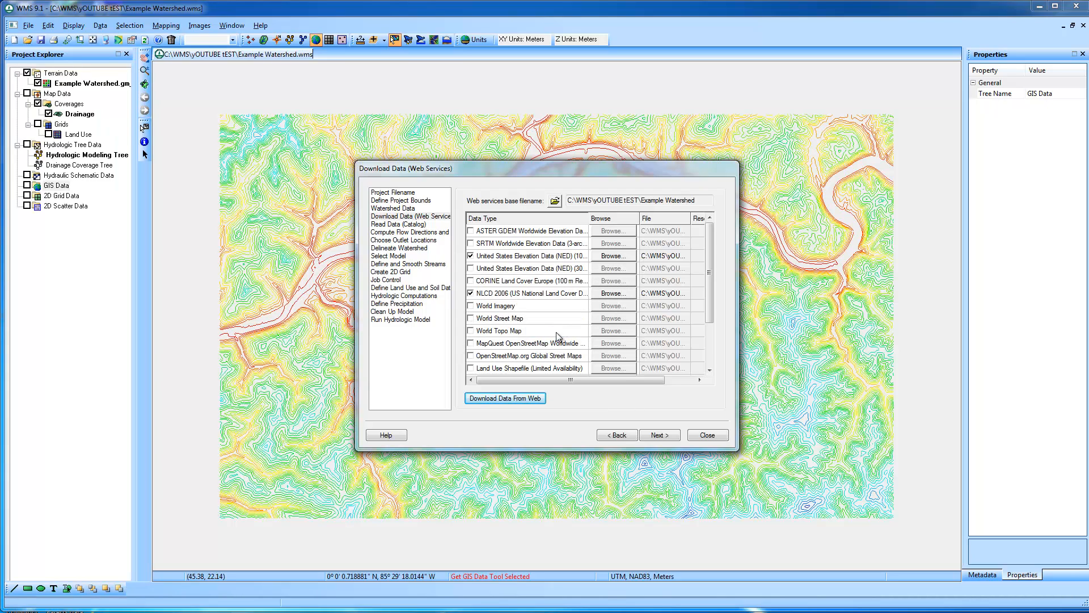
click(723, 440)
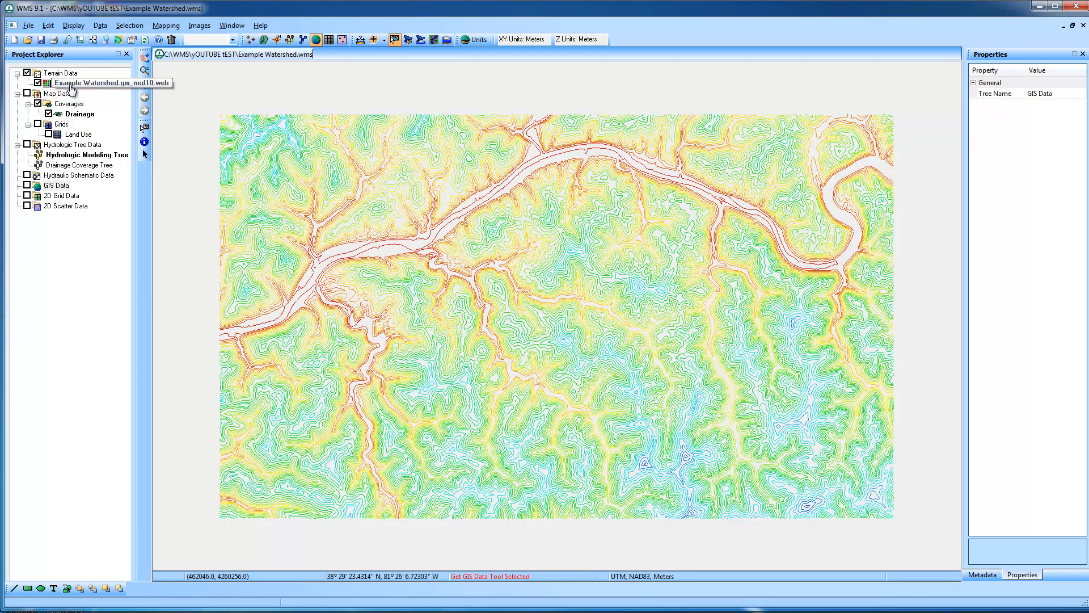
View the Land Use grid with and without the DEM contours, and restore the contours-only display
click(48, 135)
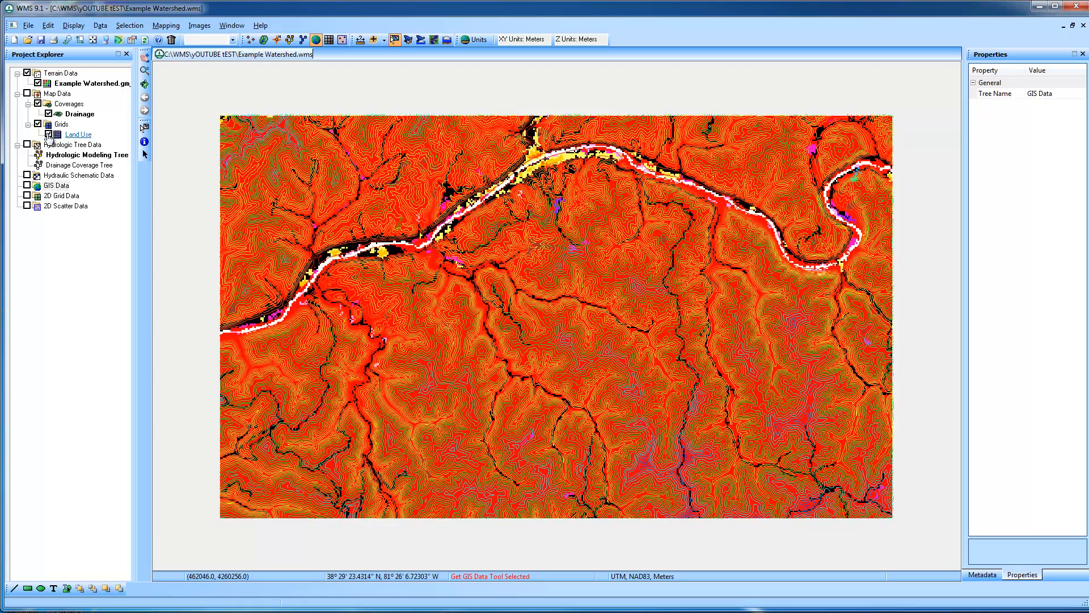
click(38, 84)
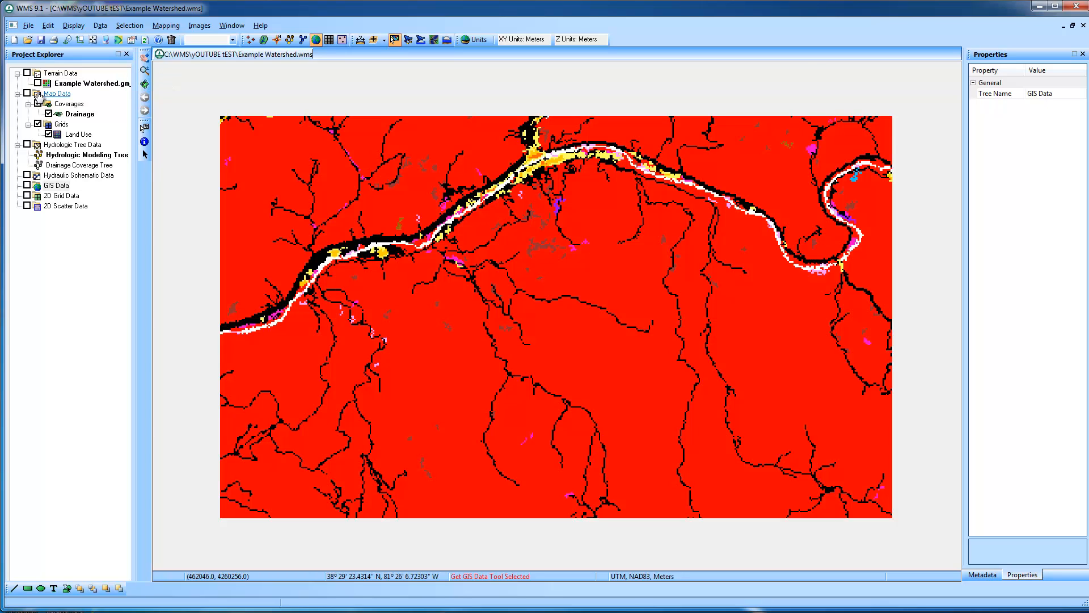
click(48, 135)
click(37, 83)
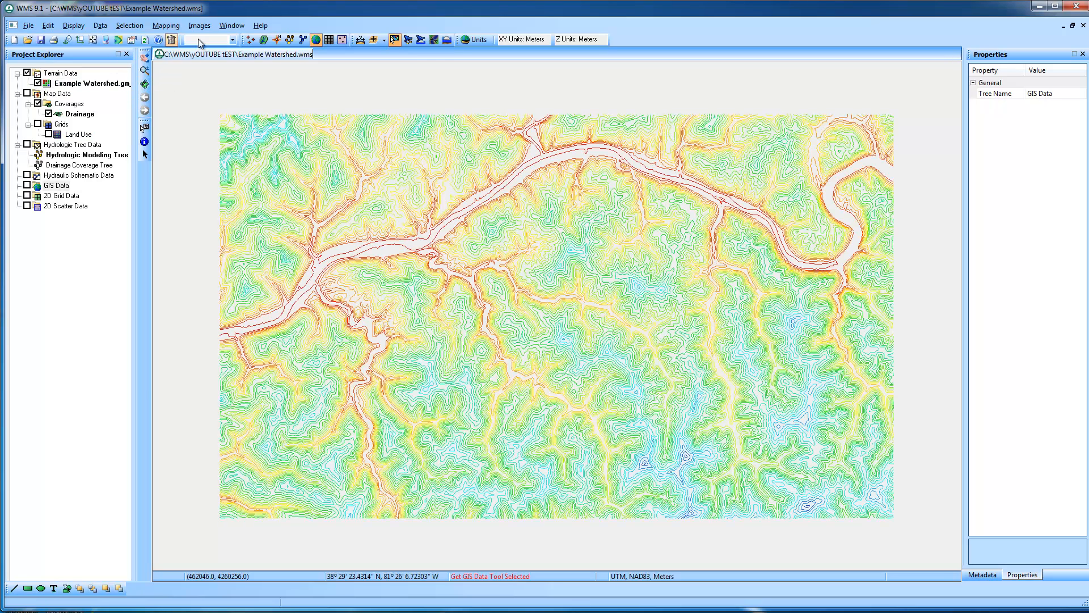
Compute the DEM's flow directions and accumulations with TOPAZ, using square miles for basin areas and feet for distances, and read in the solution
click(265, 40)
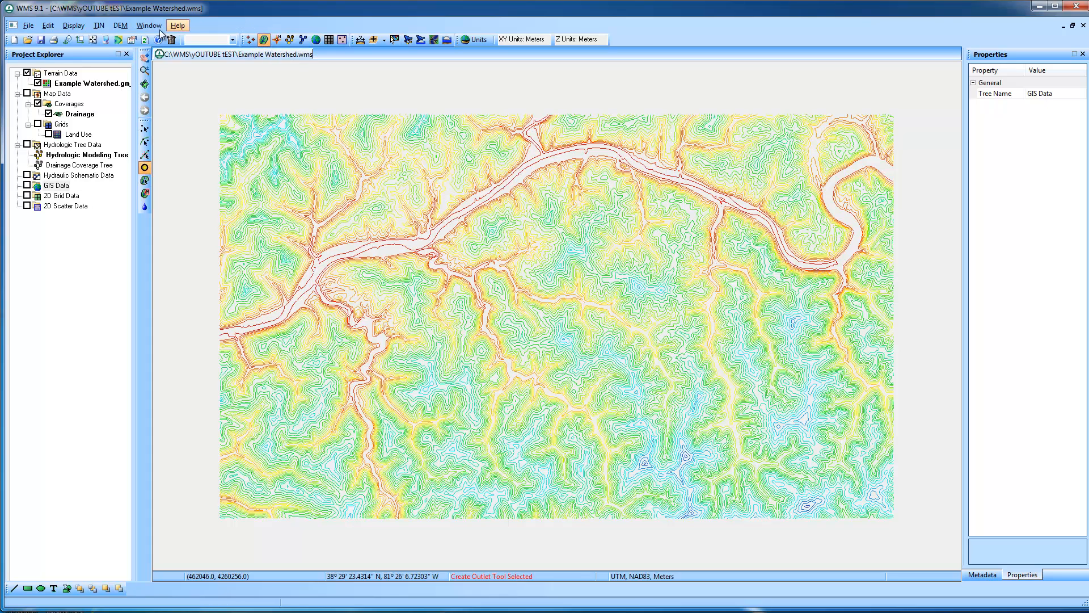
click(119, 26)
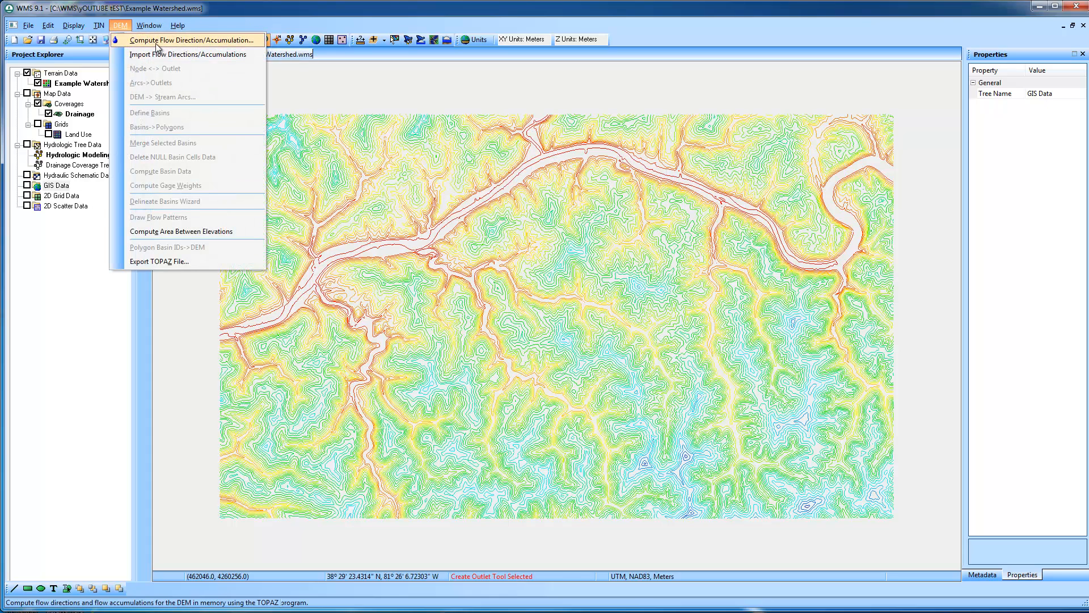
click(158, 40)
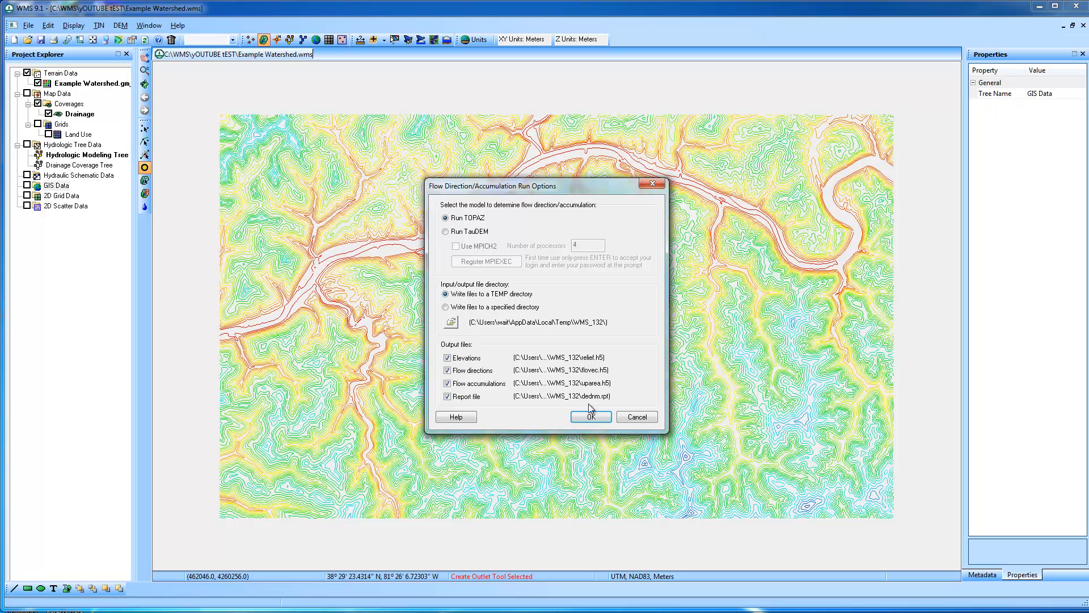
click(590, 418)
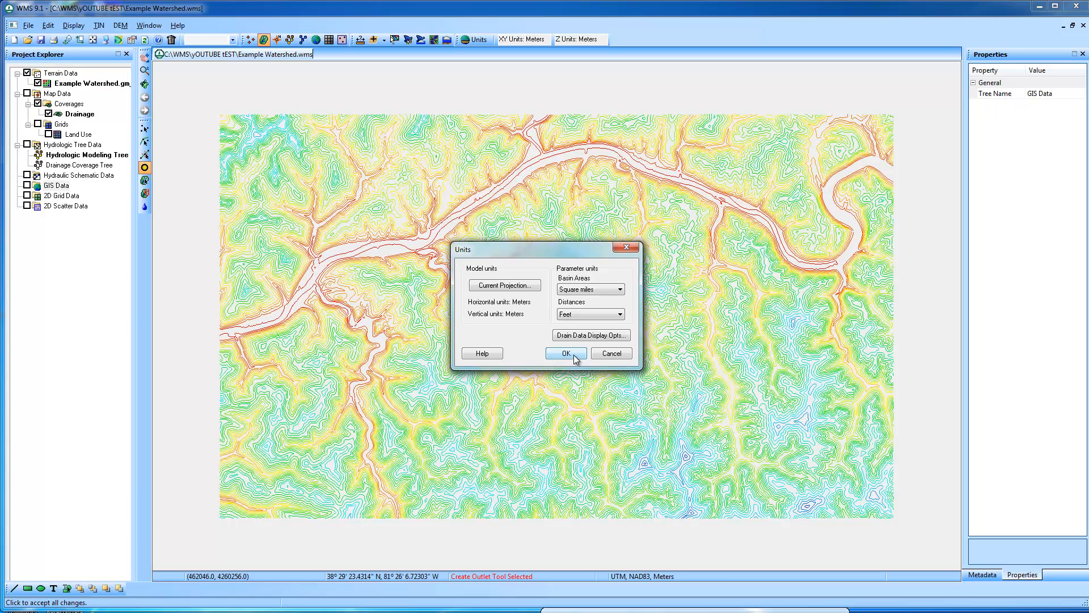
click(567, 354)
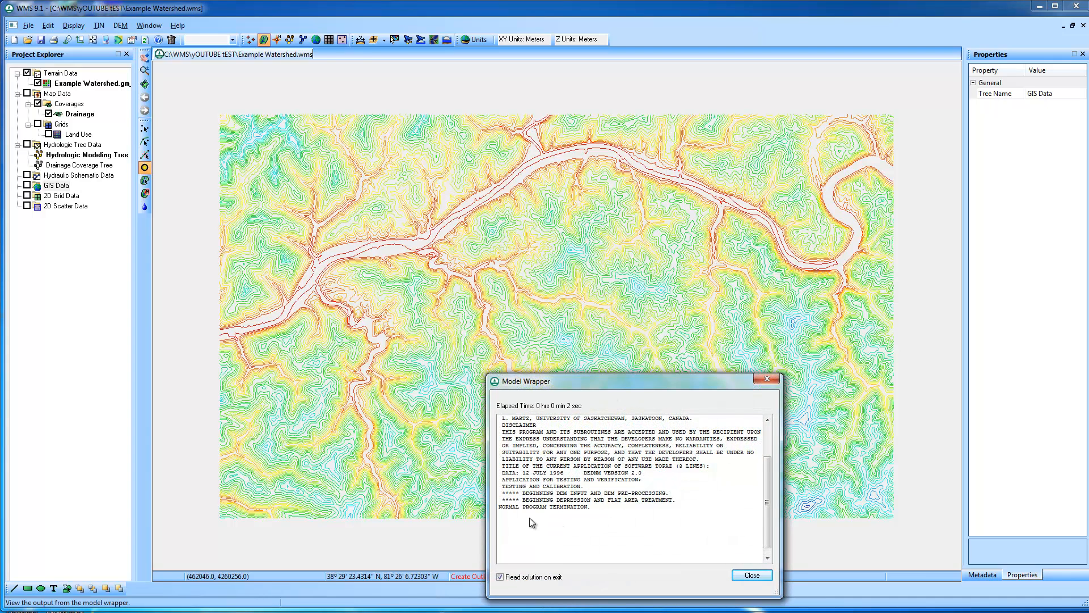
click(751, 575)
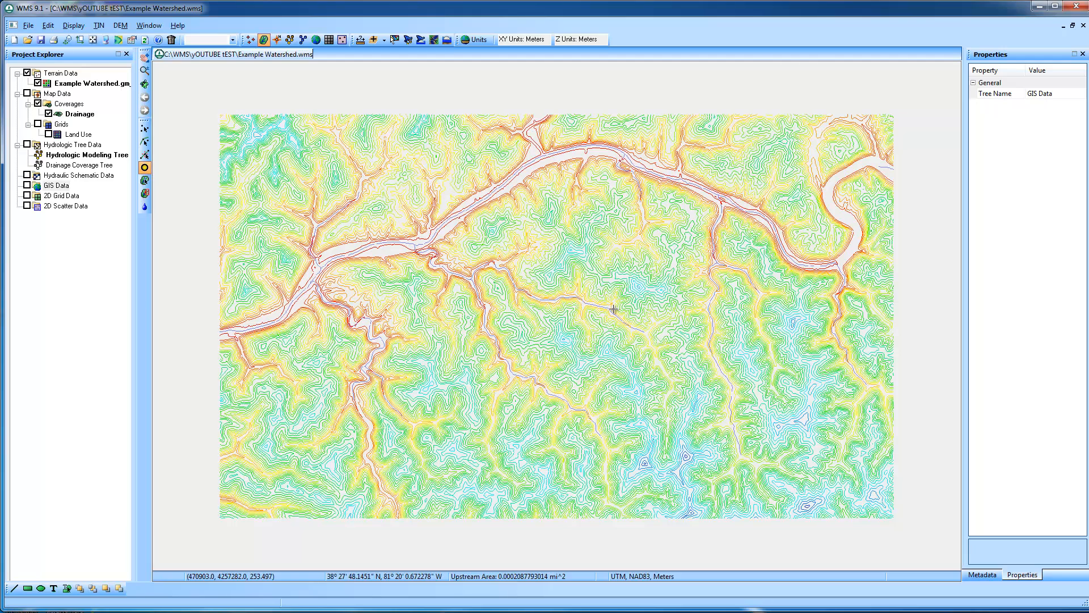
Set the DEM's minimum accumulation for display to 0.5 mi^2
click(106, 41)
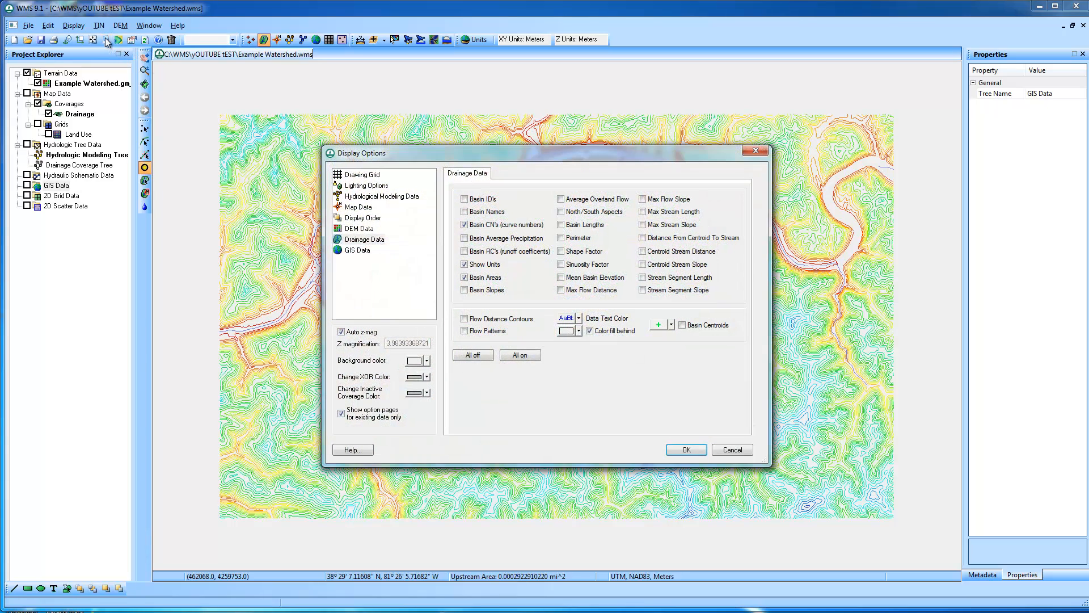
click(360, 228)
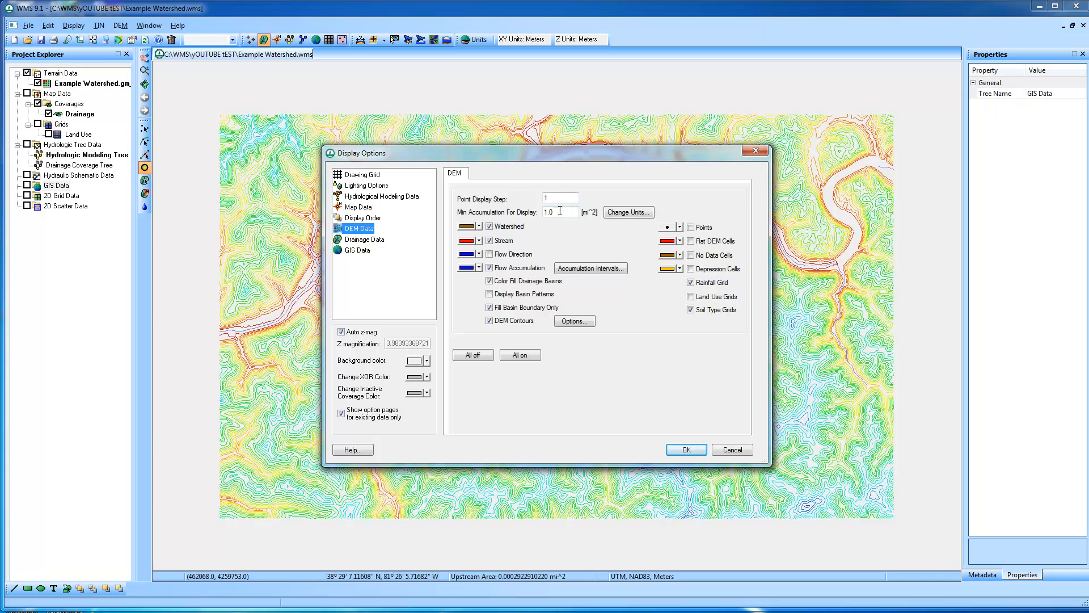
drag(562, 212, 506, 211)
drag(552, 156, 740, 234)
text(.5)
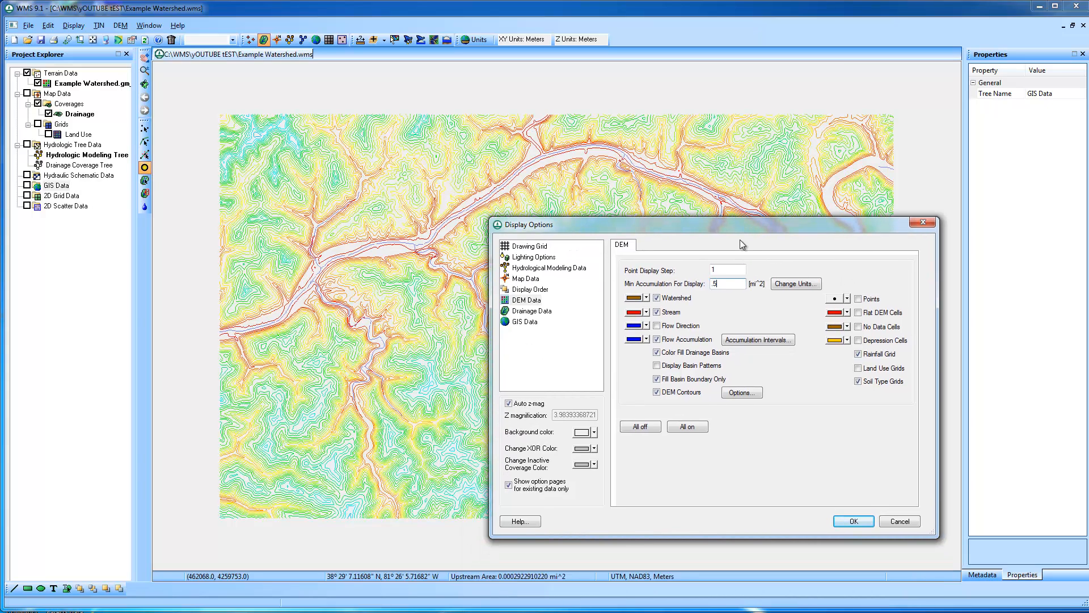
click(854, 521)
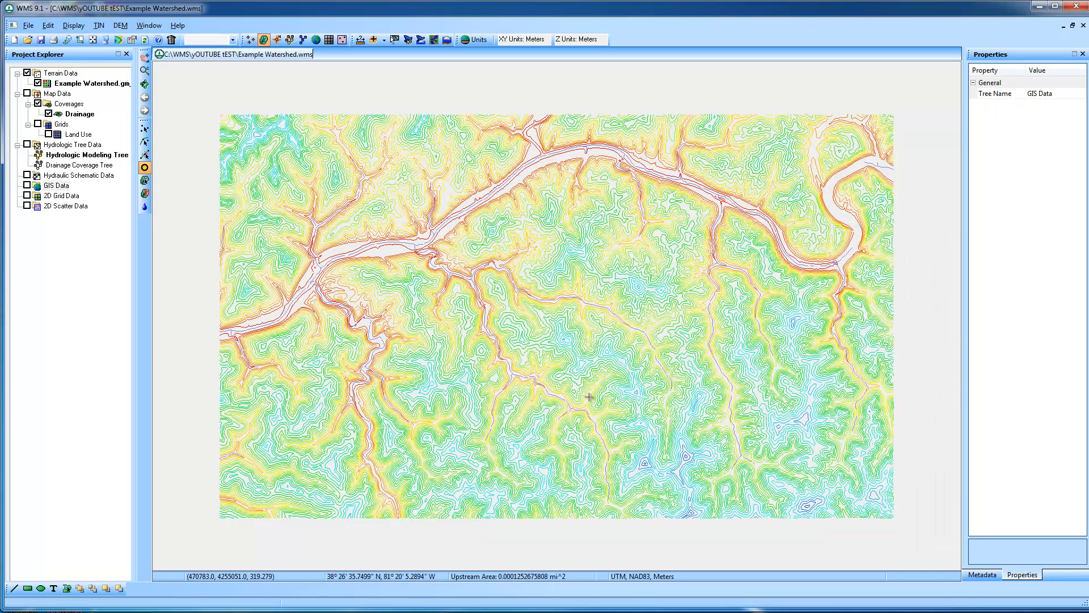
Adjust the DEM's minimum accumulation for display again to draw smaller streams
click(104, 41)
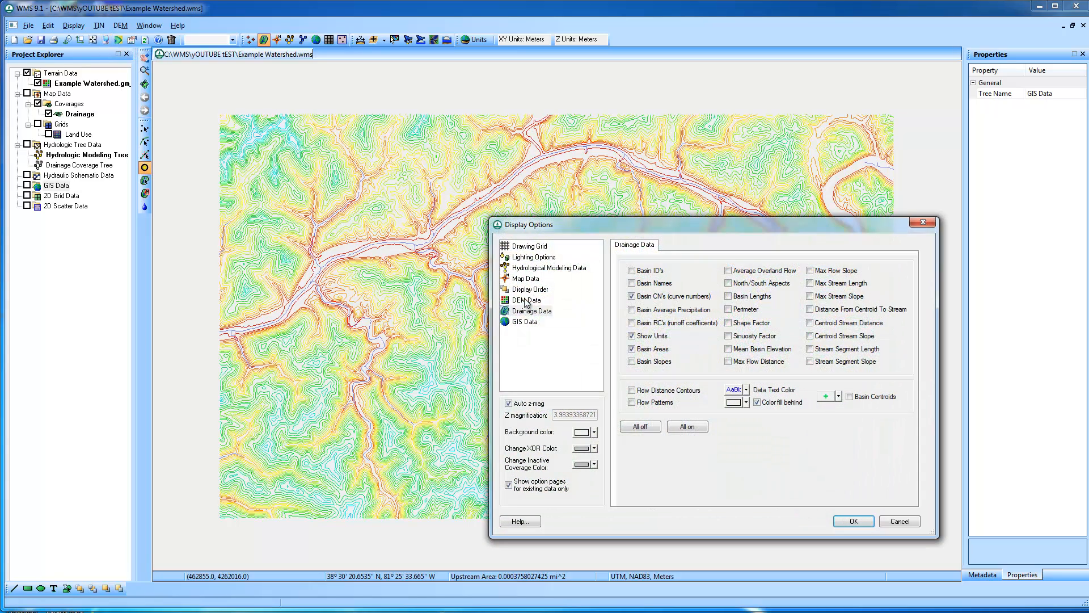
click(523, 302)
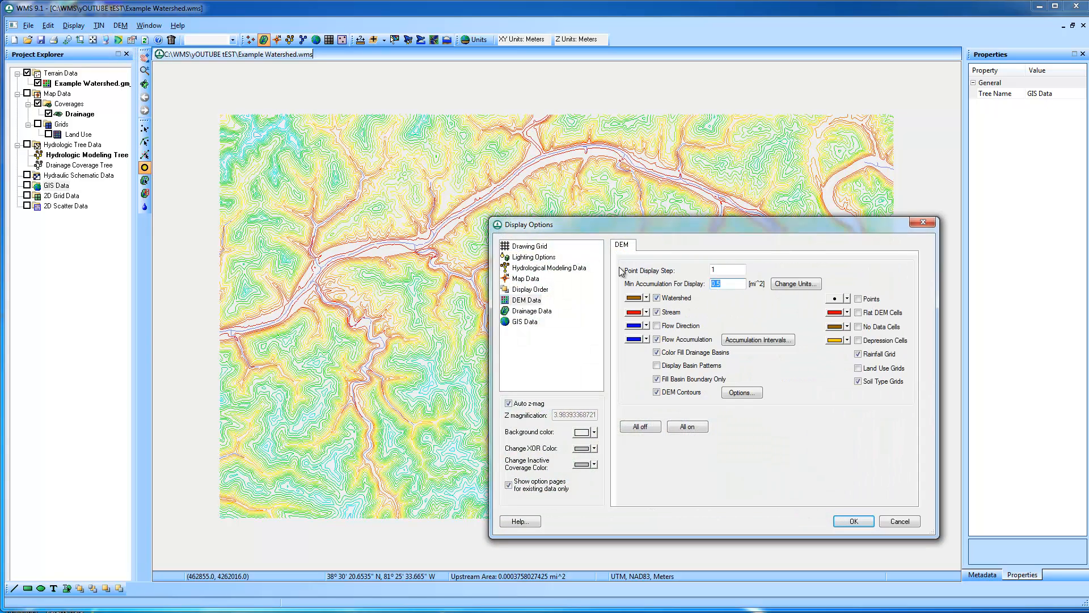
click(854, 521)
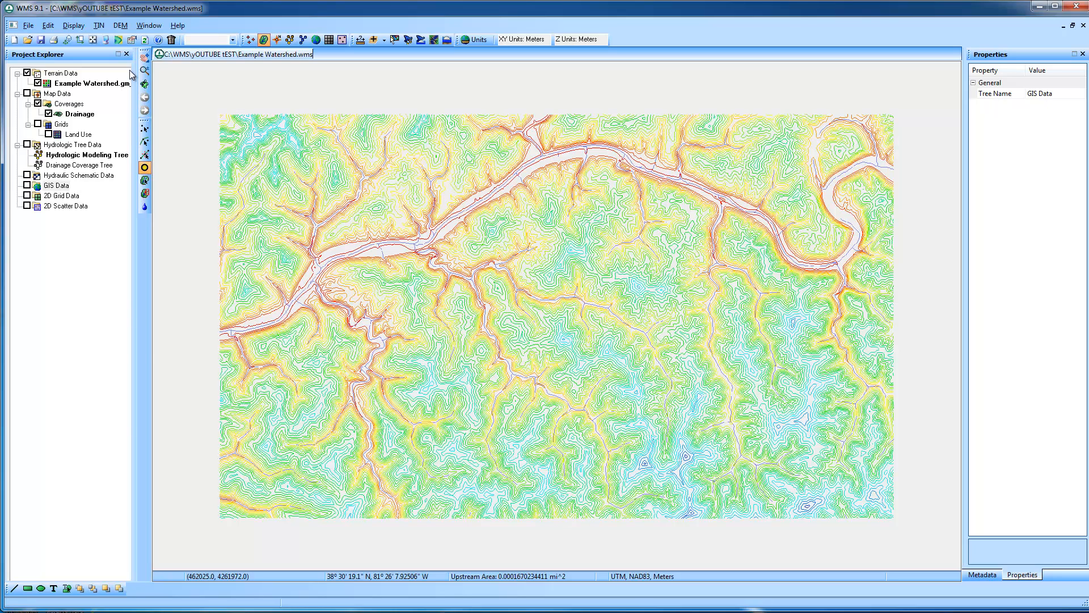
Add the World Street Map online layer as a background for the stream confluences south of the main river
click(145, 71)
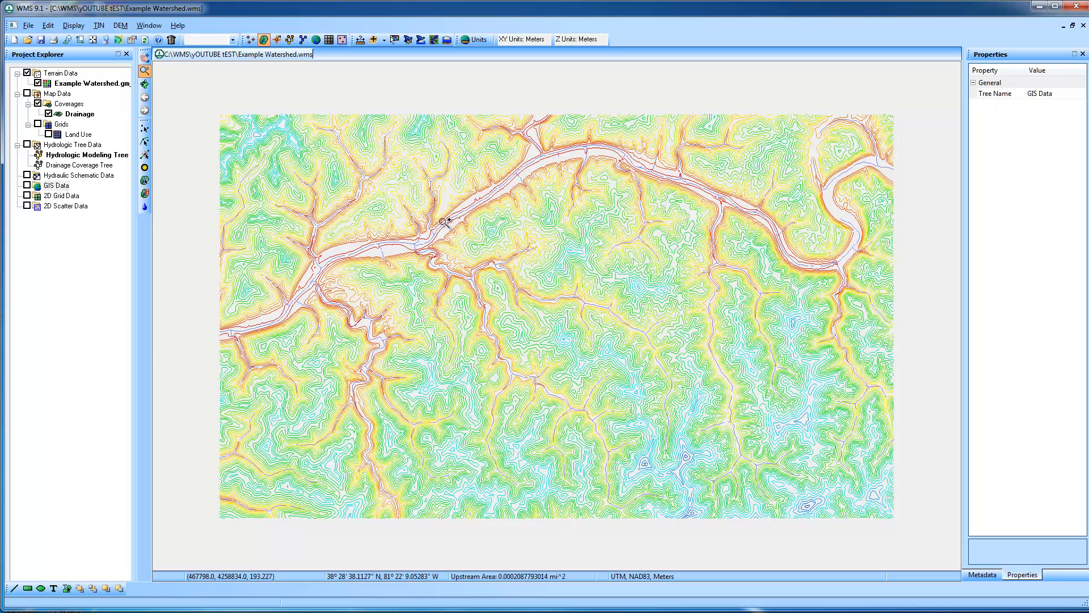
drag(398, 207, 542, 320)
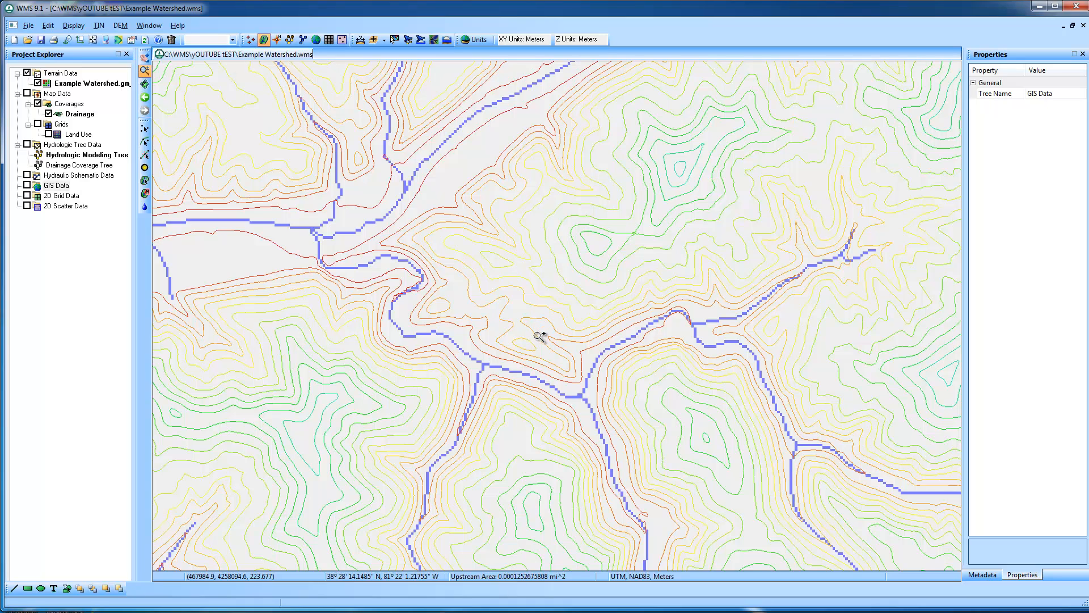
click(384, 41)
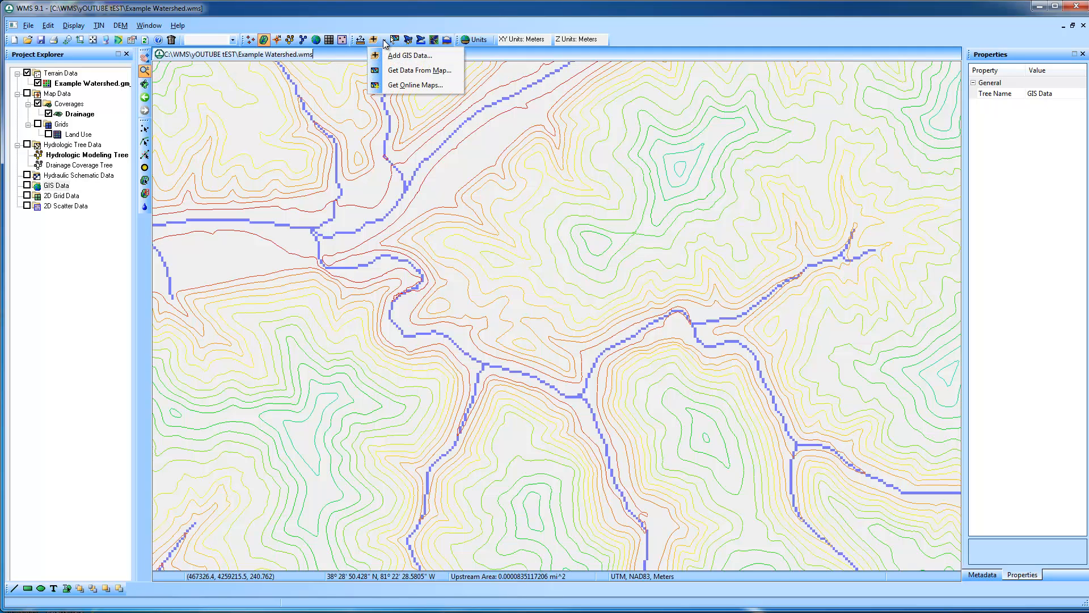
click(413, 85)
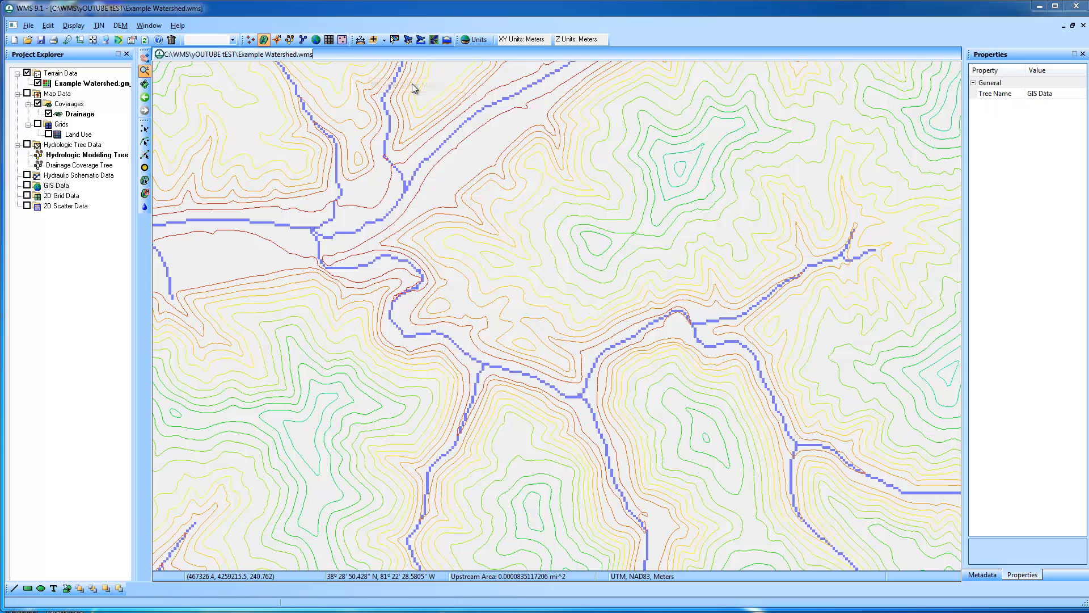
click(580, 284)
click(610, 396)
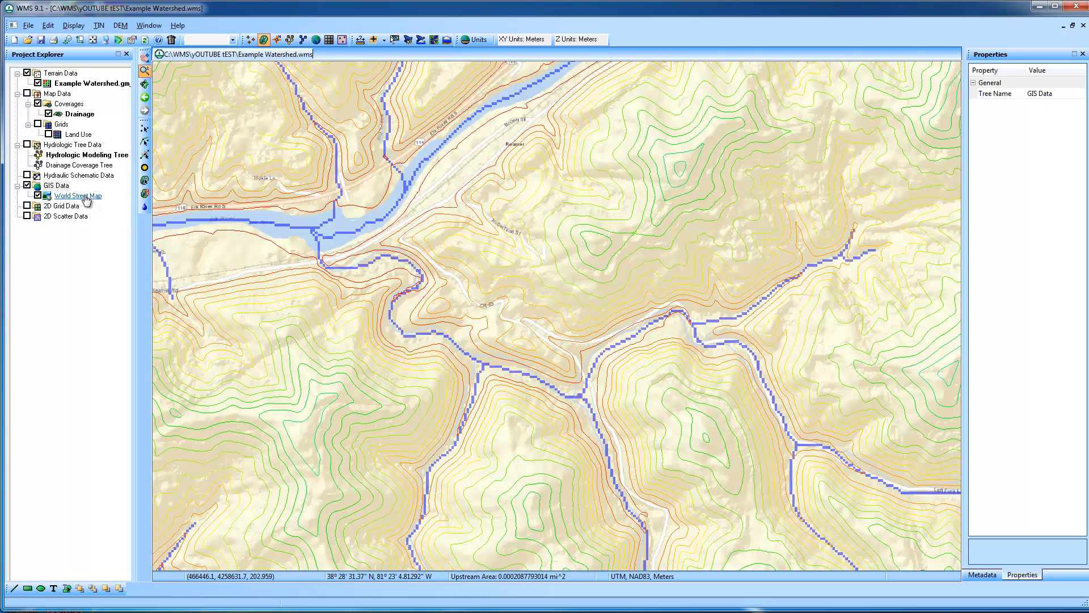
right_click(87, 196)
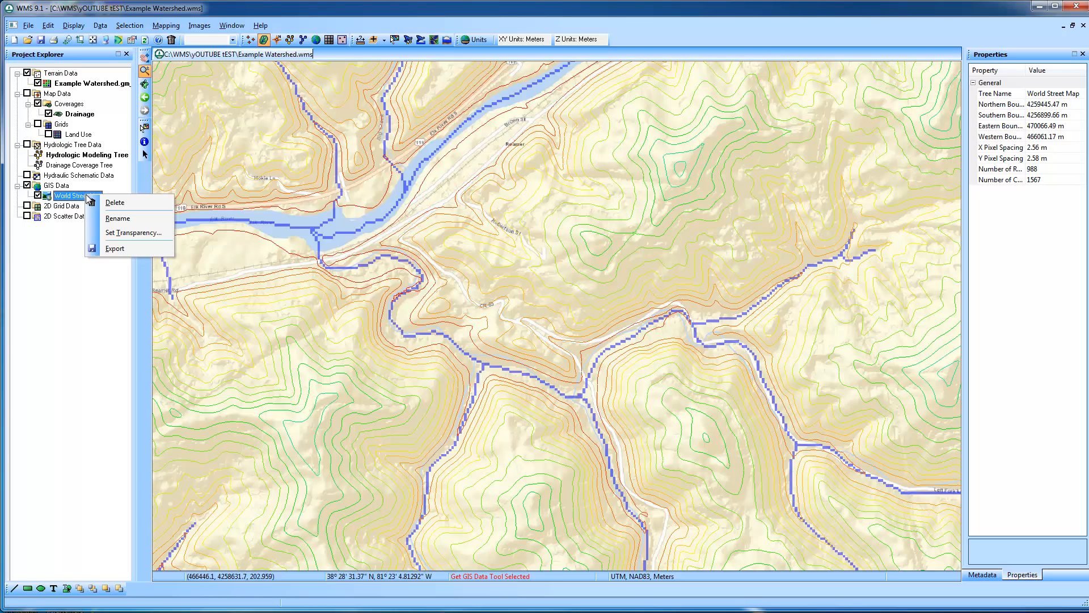
click(397, 11)
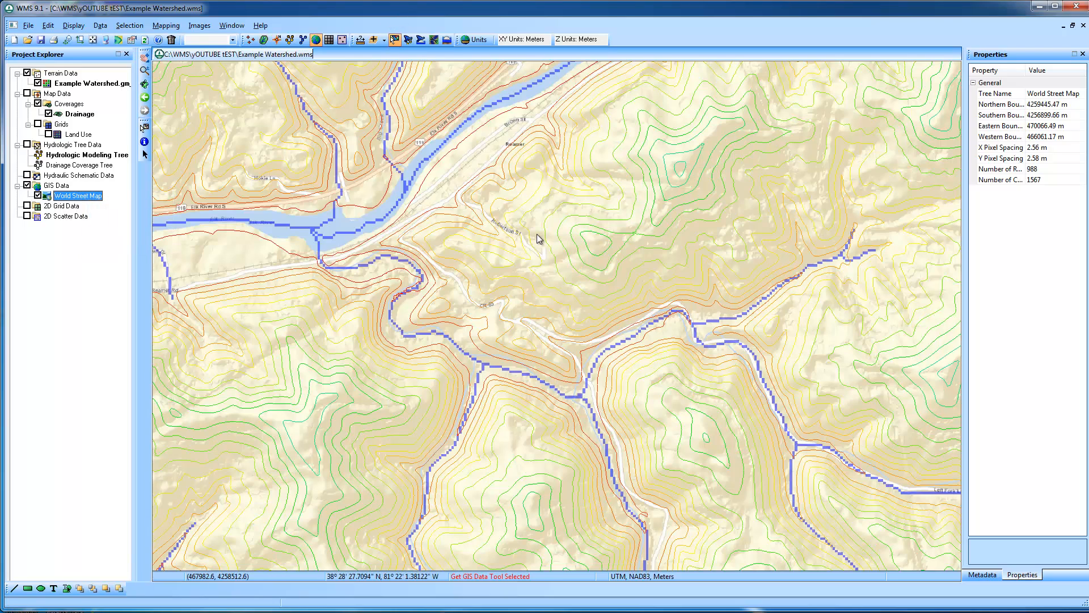
Create an outlet point on the northeastern stream branch just above the confluence, at about (468190, 4257908)
click(264, 40)
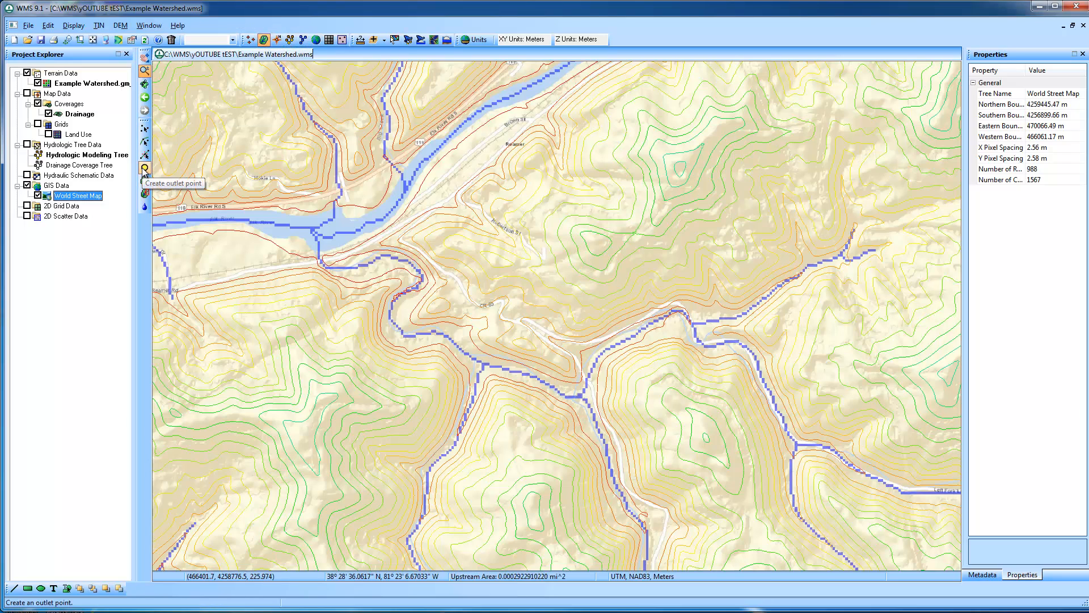
click(144, 169)
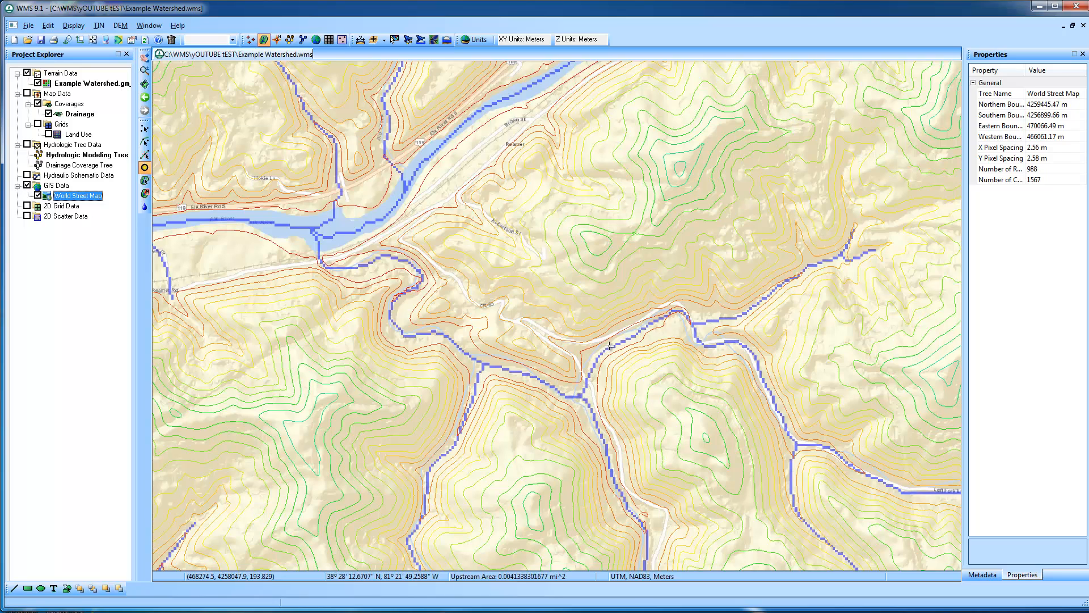
click(587, 381)
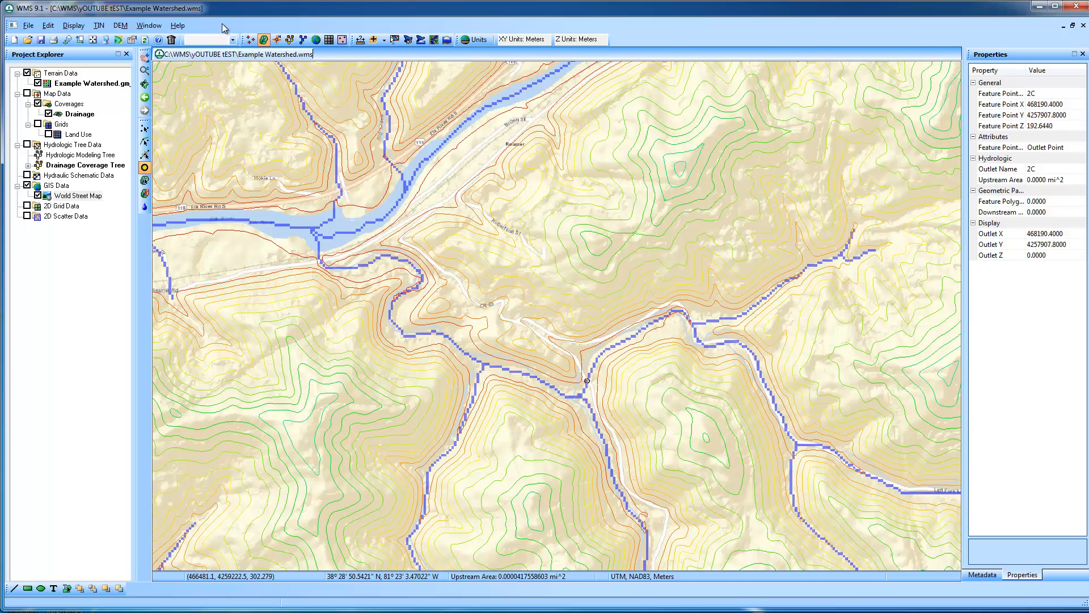
Delineate the watershed draining to the new outlet with the Delineate Basins Wizard, using a 0.1 mi^2 stream threshold
click(120, 25)
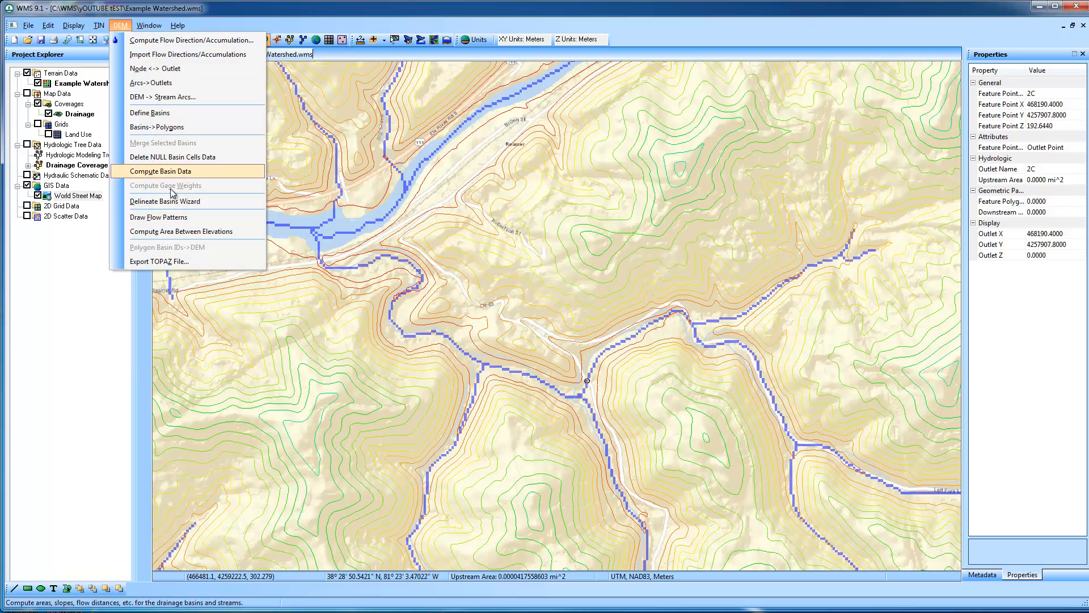
click(178, 203)
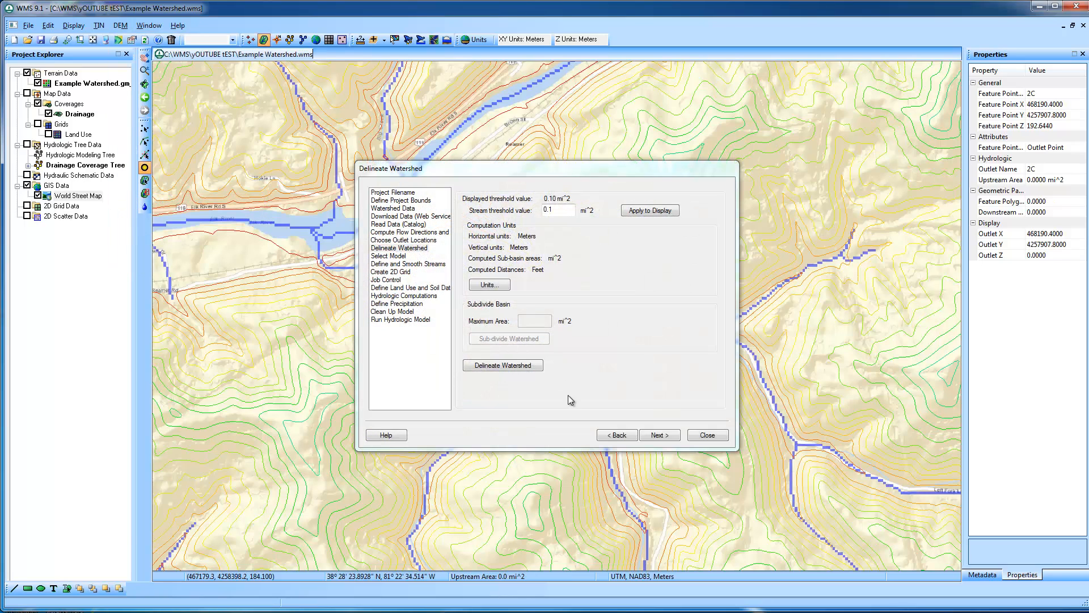
click(523, 366)
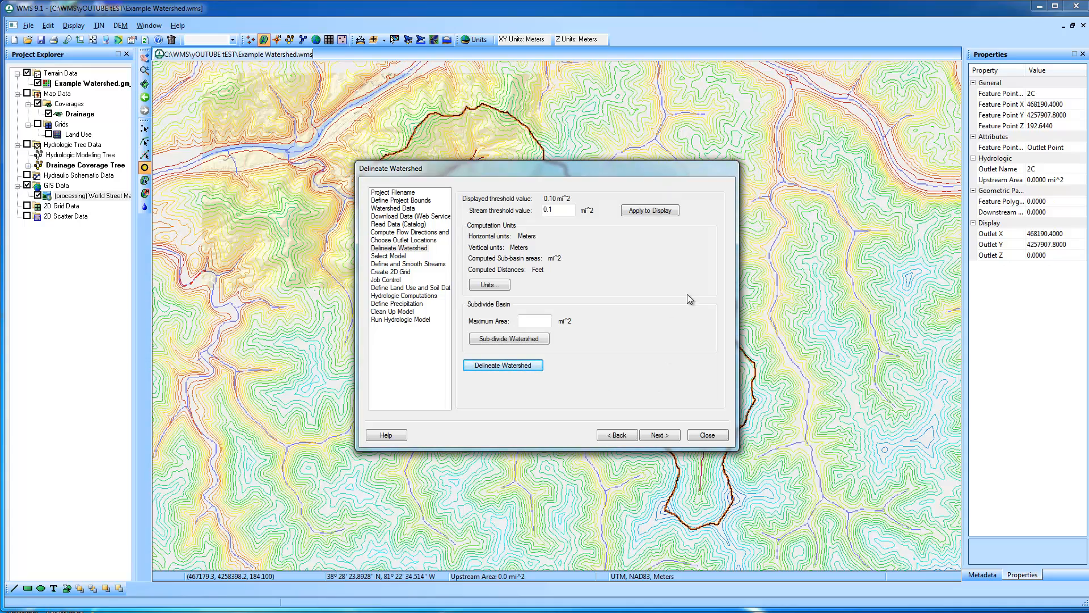
click(707, 435)
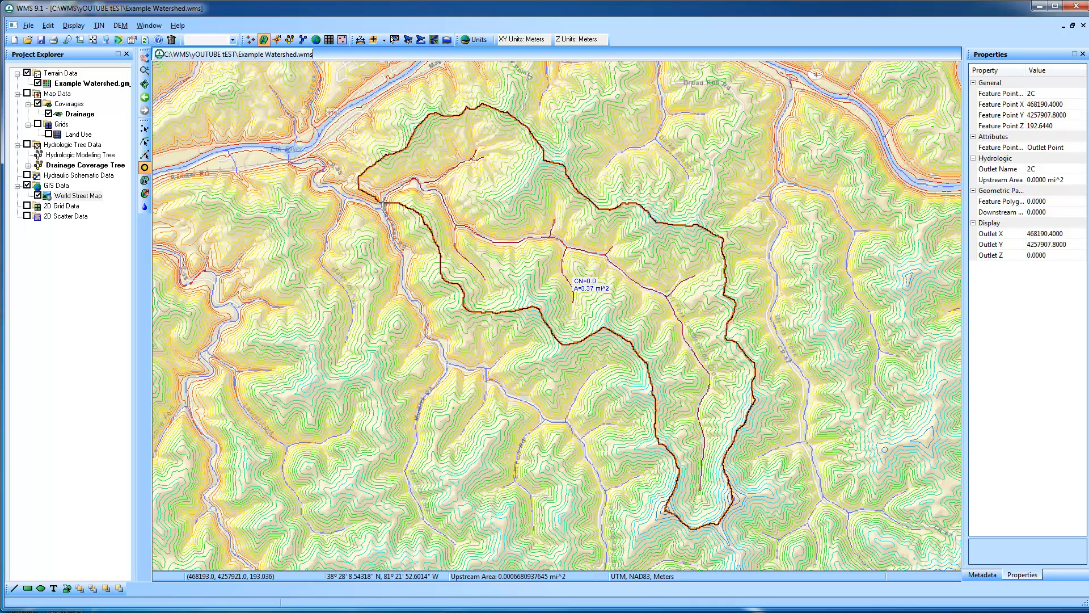
Export the full-extent street map as GeoTIFF World Street Map at resampling ratio 2.0, adding it to the project without image pyramids
click(93, 40)
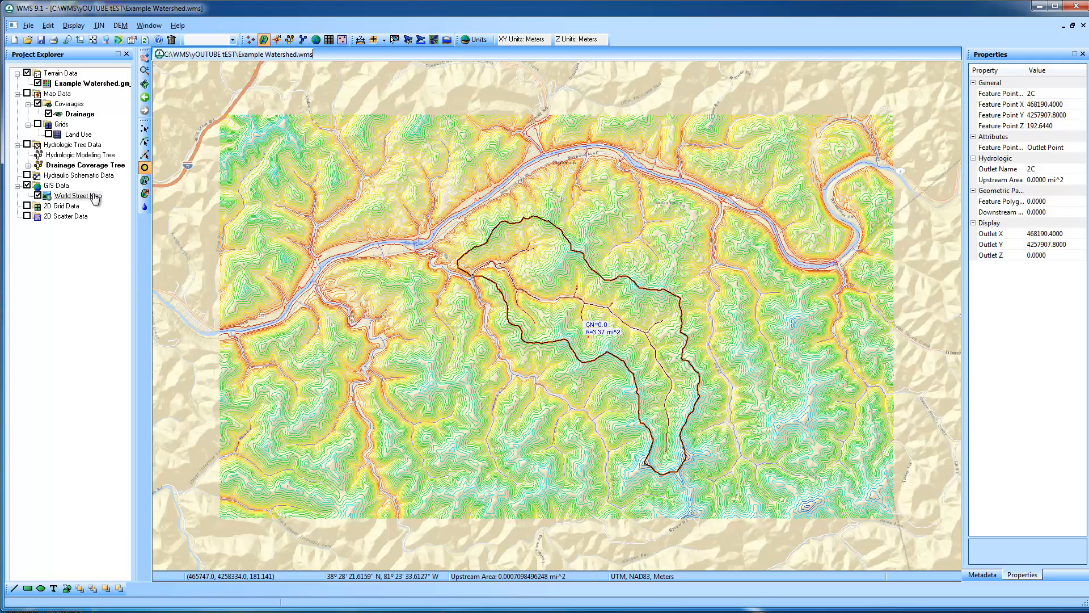
right_click(95, 197)
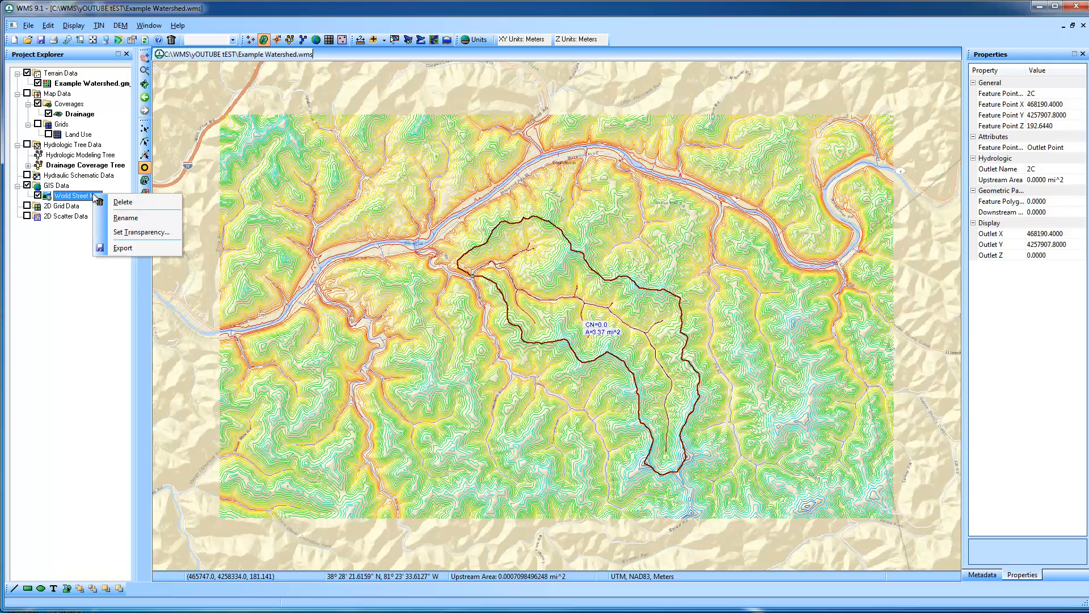
click(145, 248)
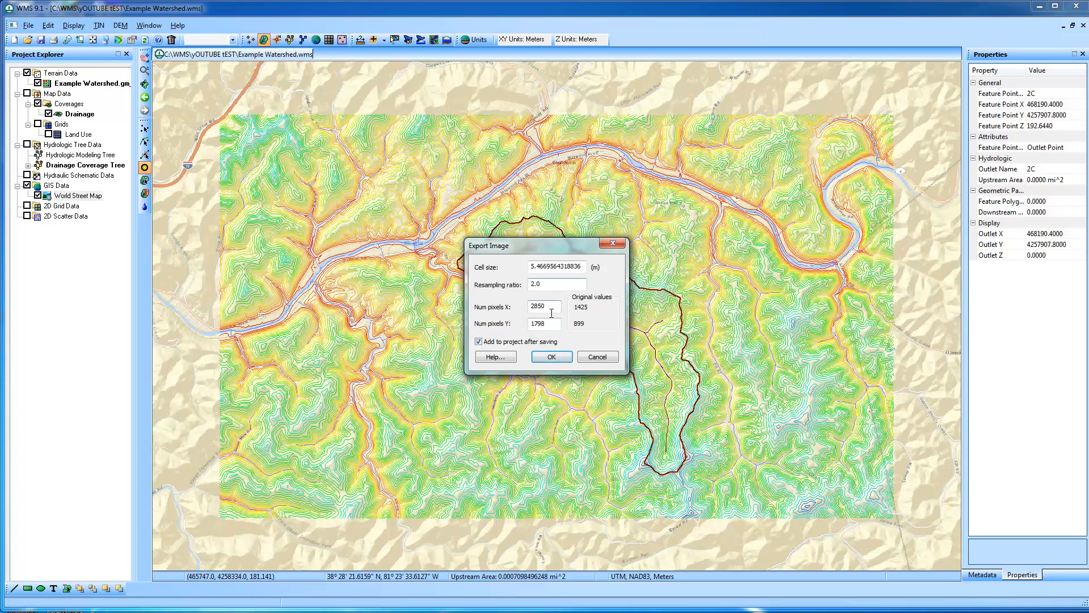
click(563, 354)
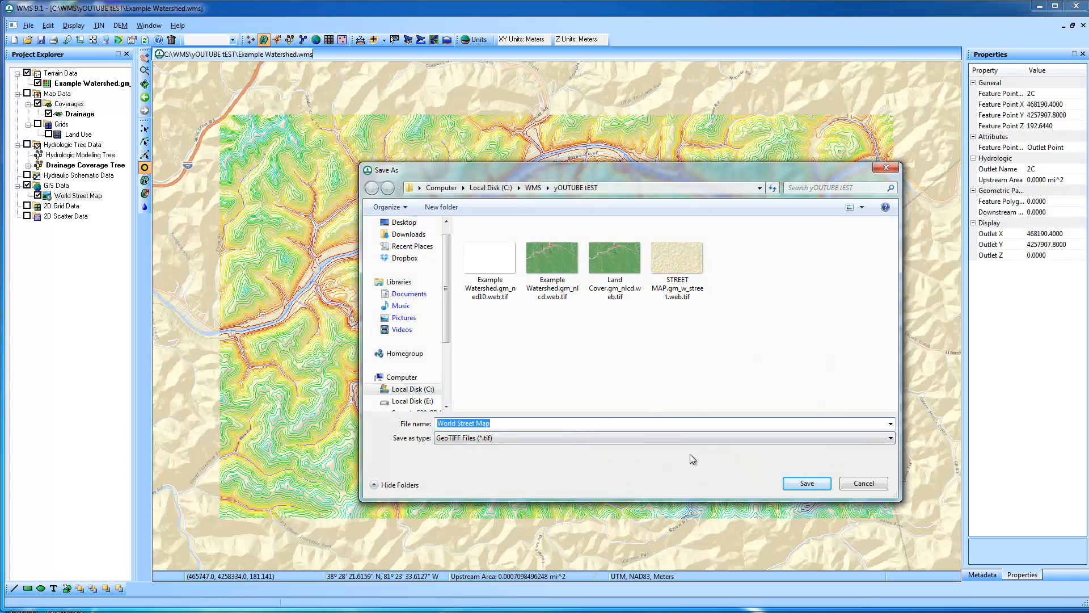
click(803, 485)
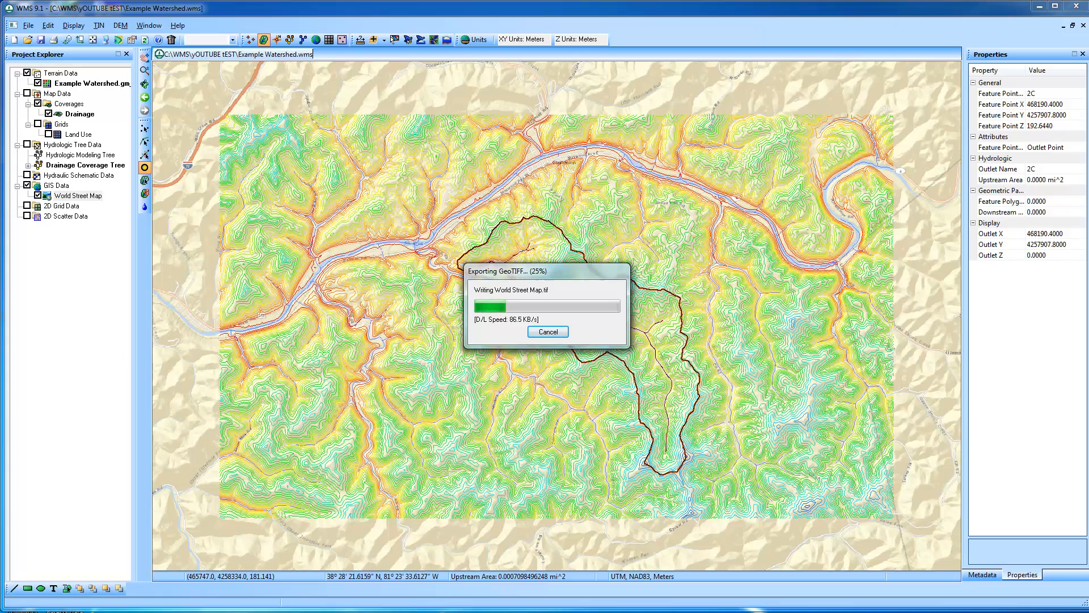
mouse_move(242, 612)
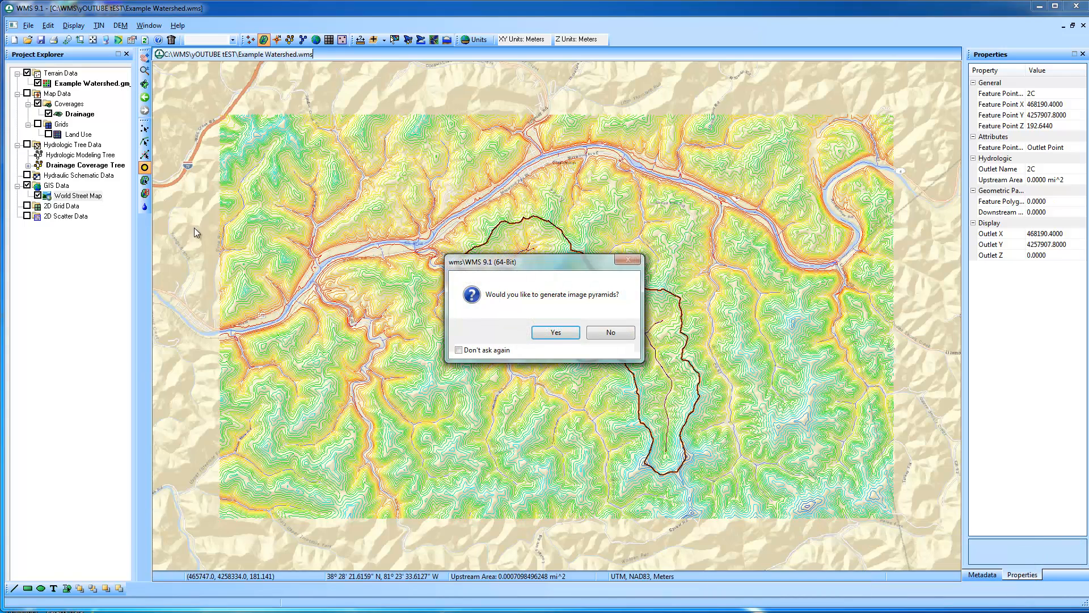
click(593, 333)
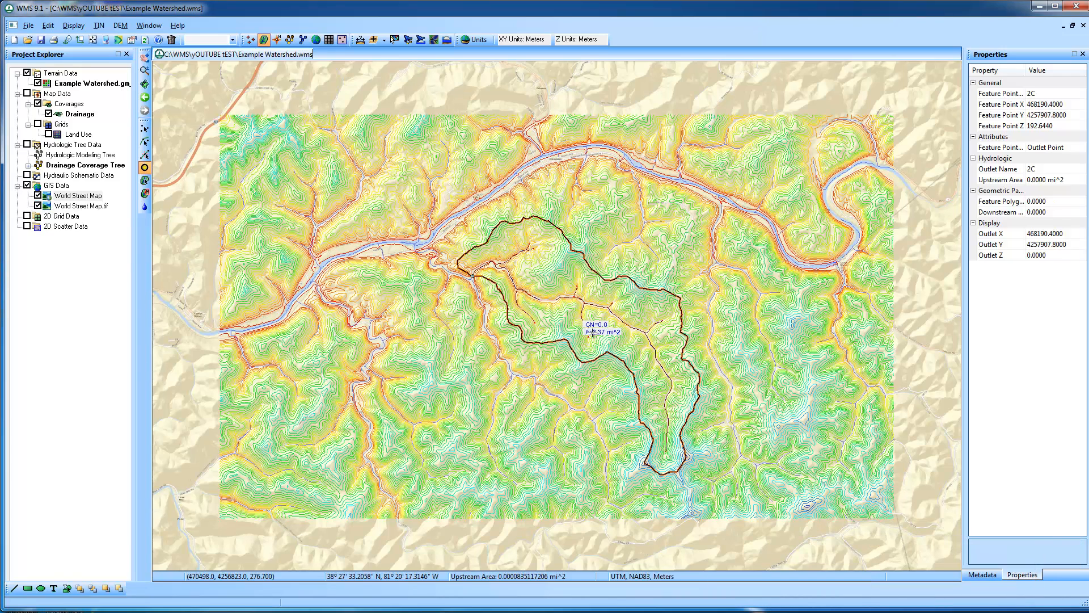
Delete the online World Street Map layer and hide the exported World Street Map.tif image
right_click(75, 196)
click(113, 201)
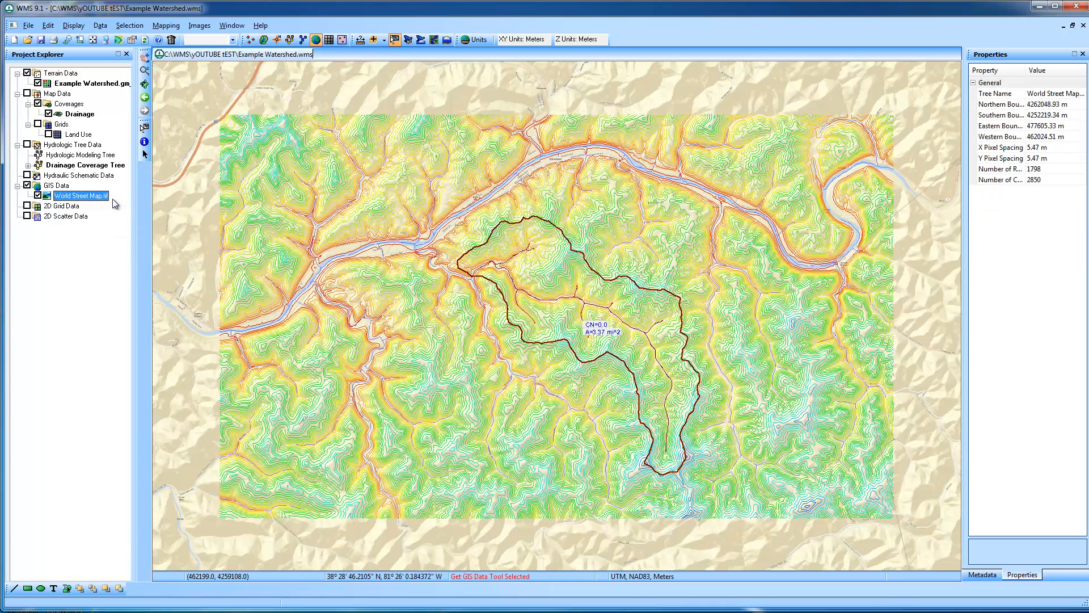
click(144, 70)
click(565, 327)
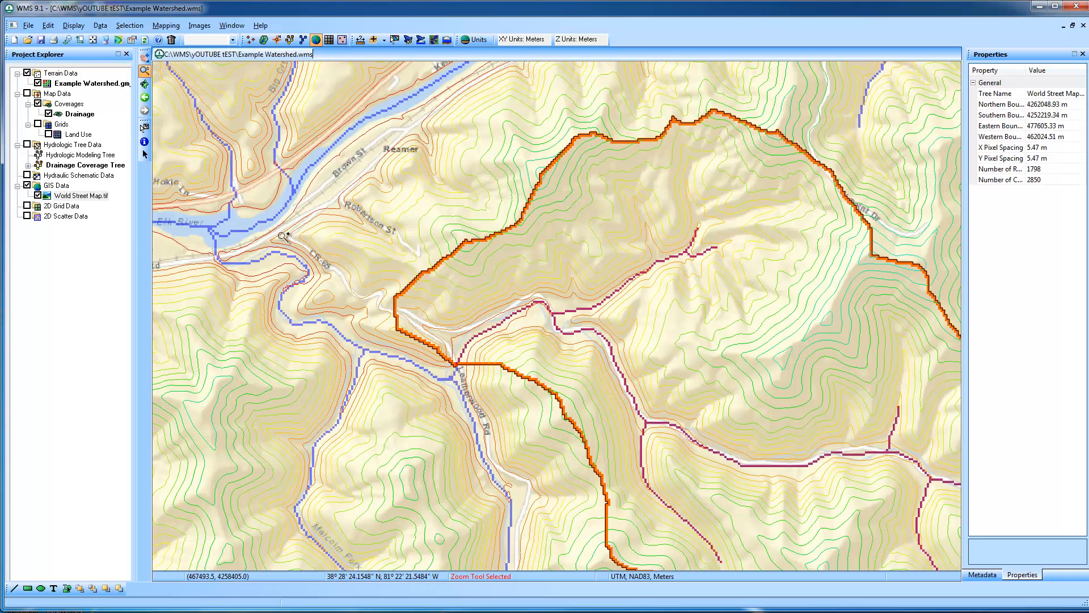
click(94, 40)
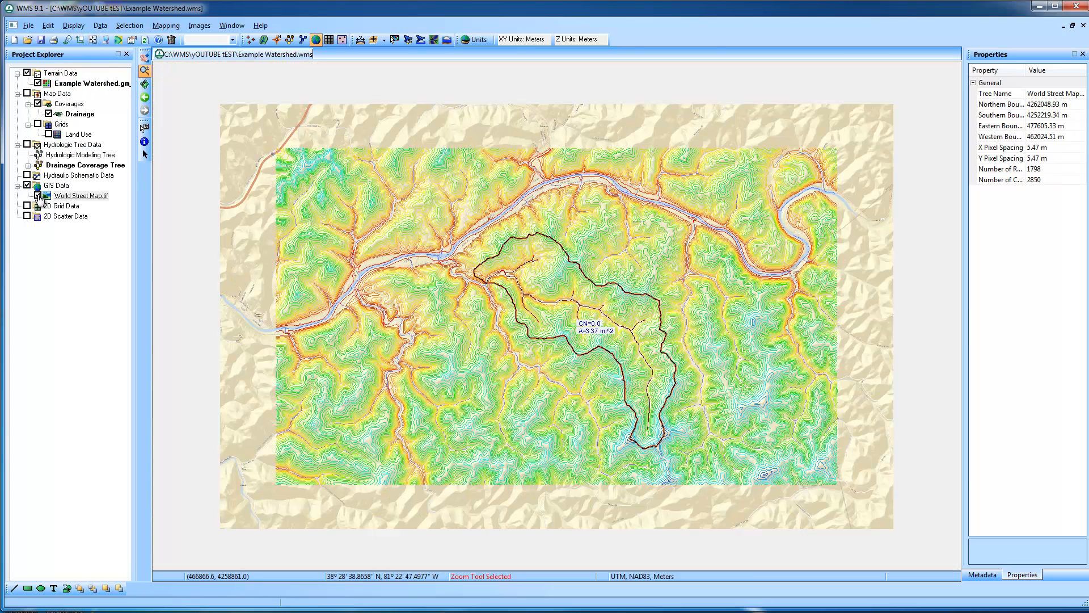
click(37, 196)
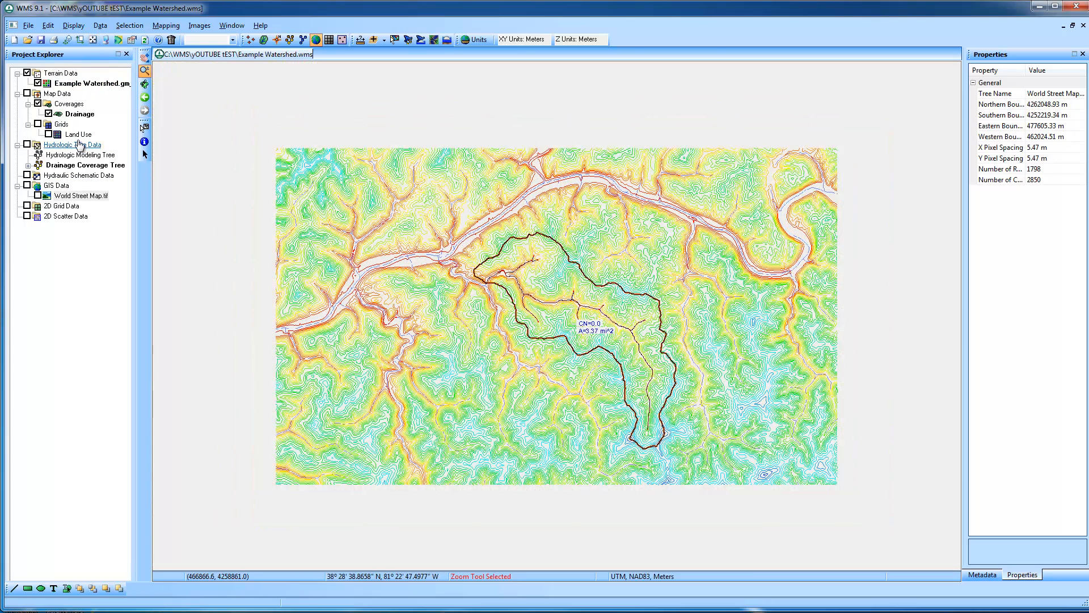
Trim the Example Watershed DEM with an interactively entered polygon drawn loosely around the delineated watershed boundary
right_click(80, 84)
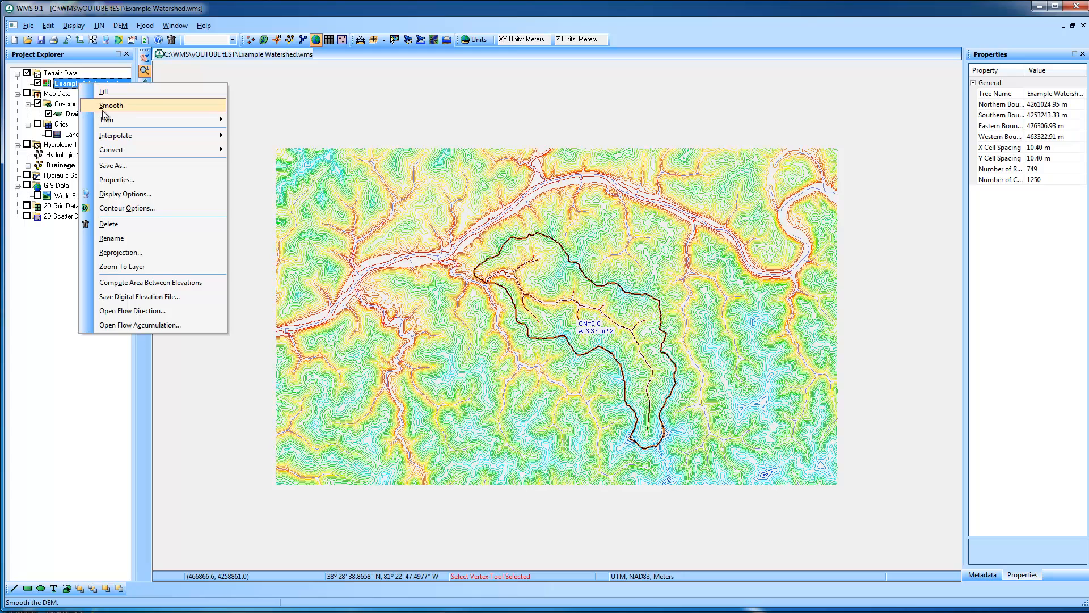
mouse_move(116, 121)
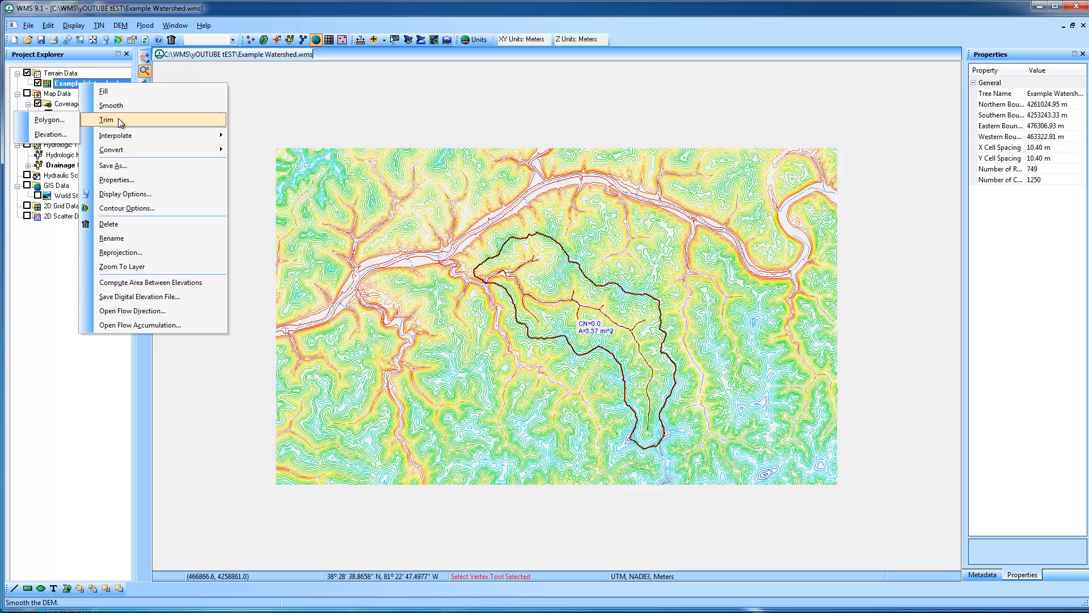
click(58, 121)
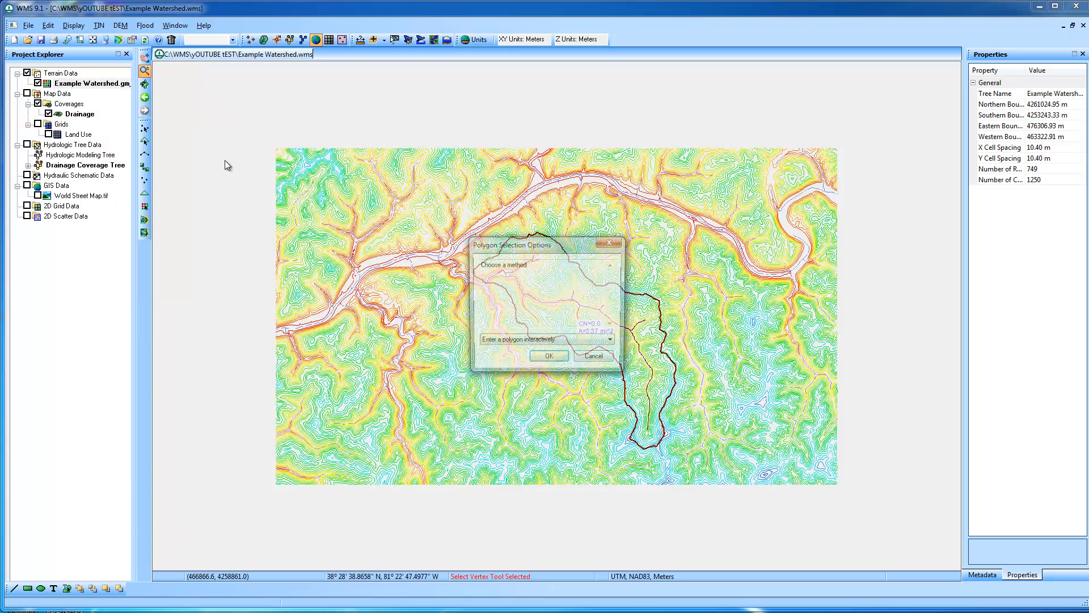
click(541, 358)
click(487, 315)
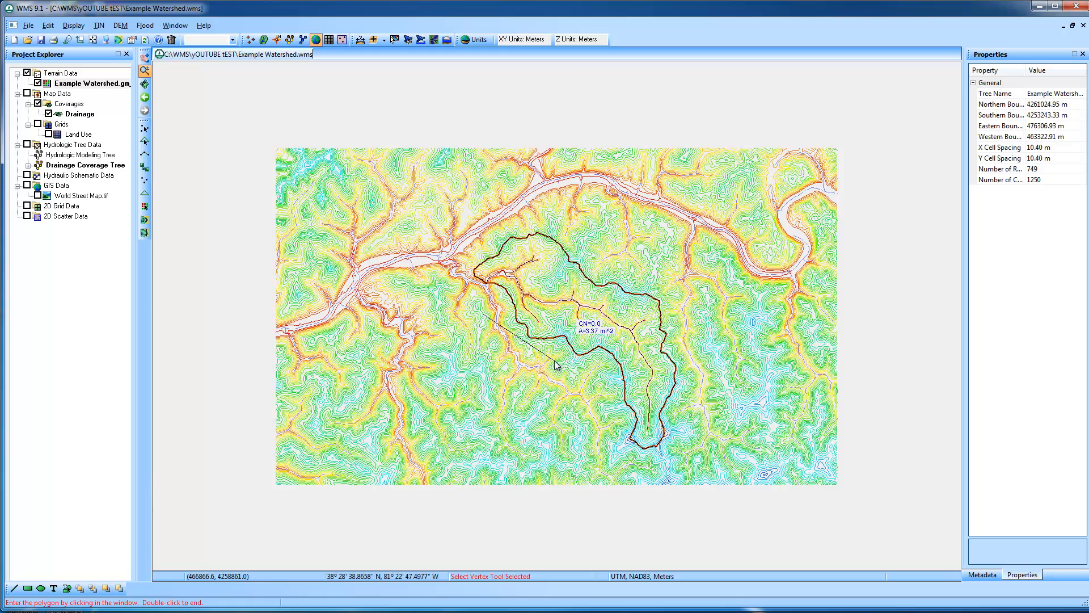
click(614, 404)
click(620, 462)
click(664, 464)
click(690, 425)
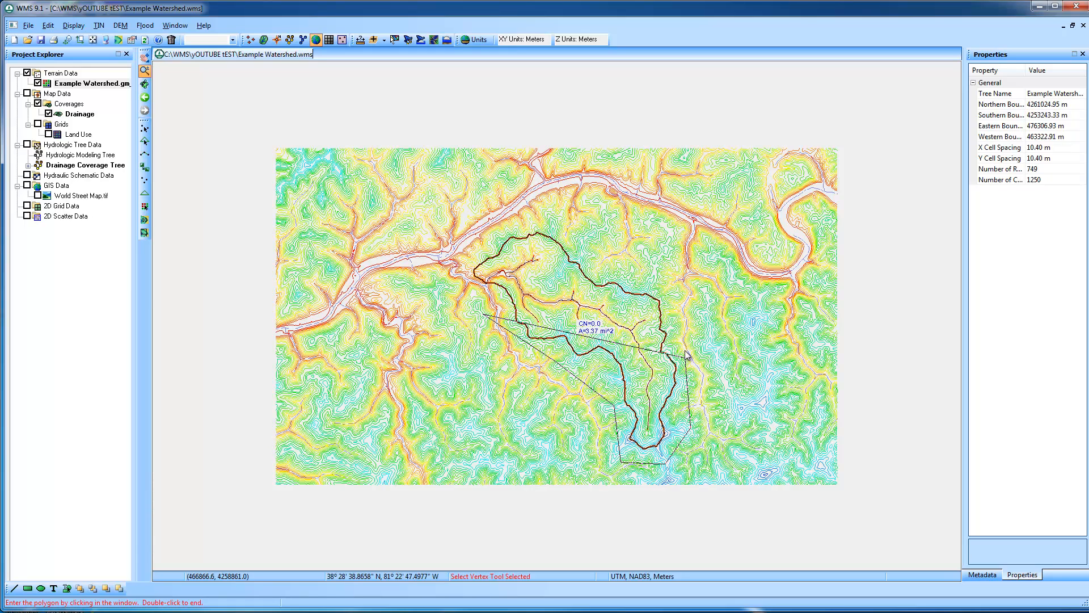
click(670, 267)
click(525, 210)
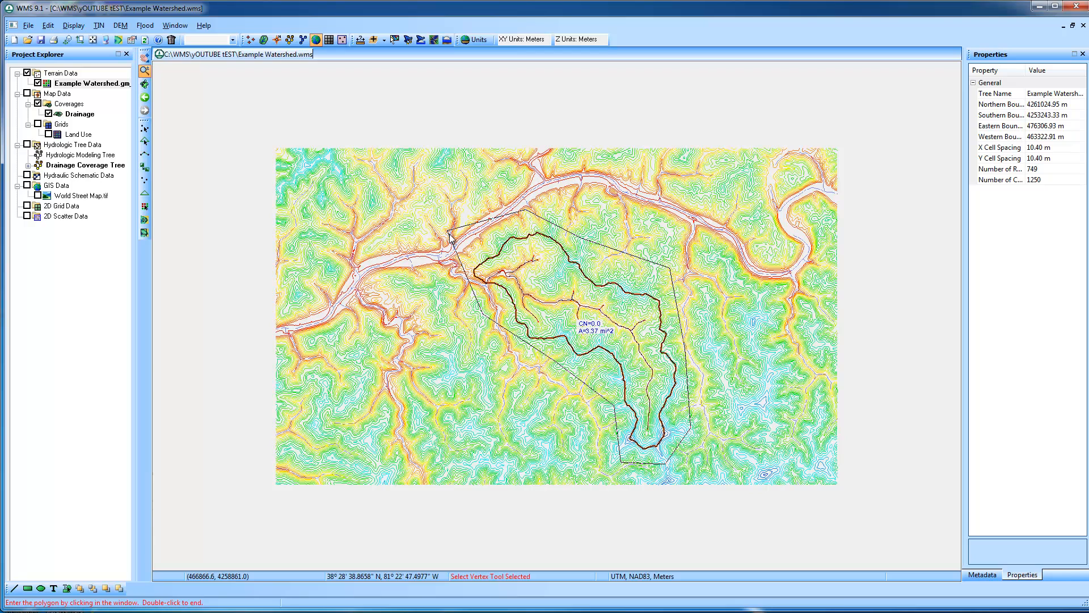
double_click(450, 237)
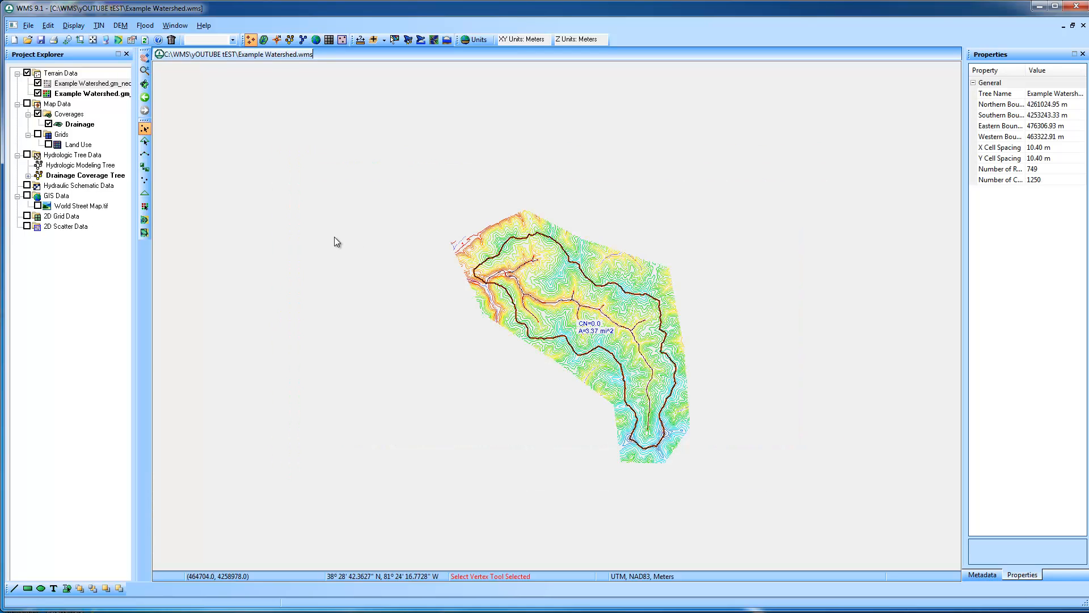
Delete the first-listed Example Watershed DEM and save the project with its image files in the project directory
click(91, 40)
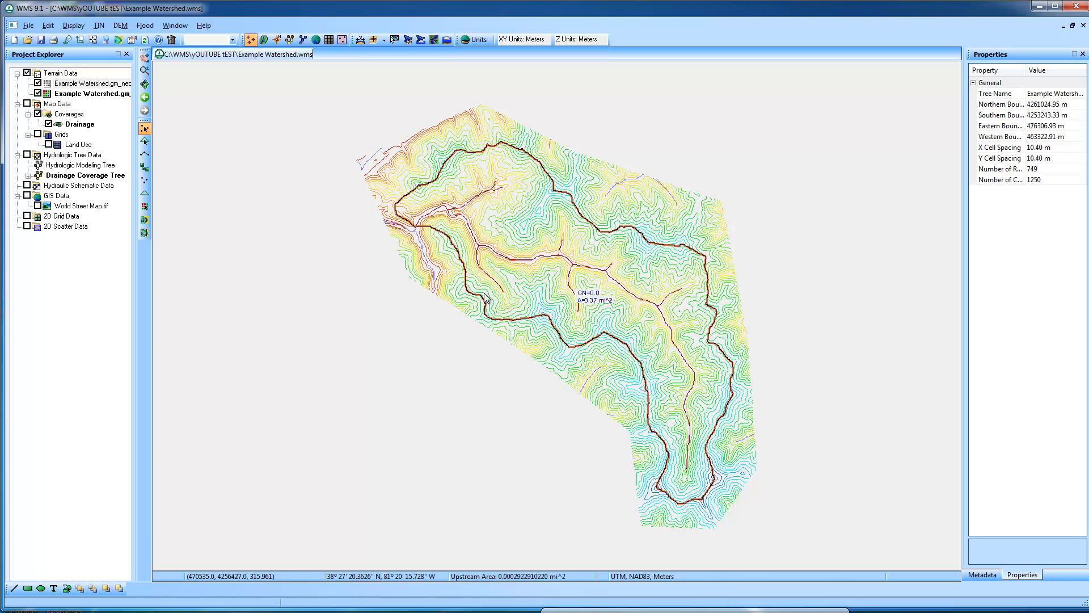
right_click(84, 85)
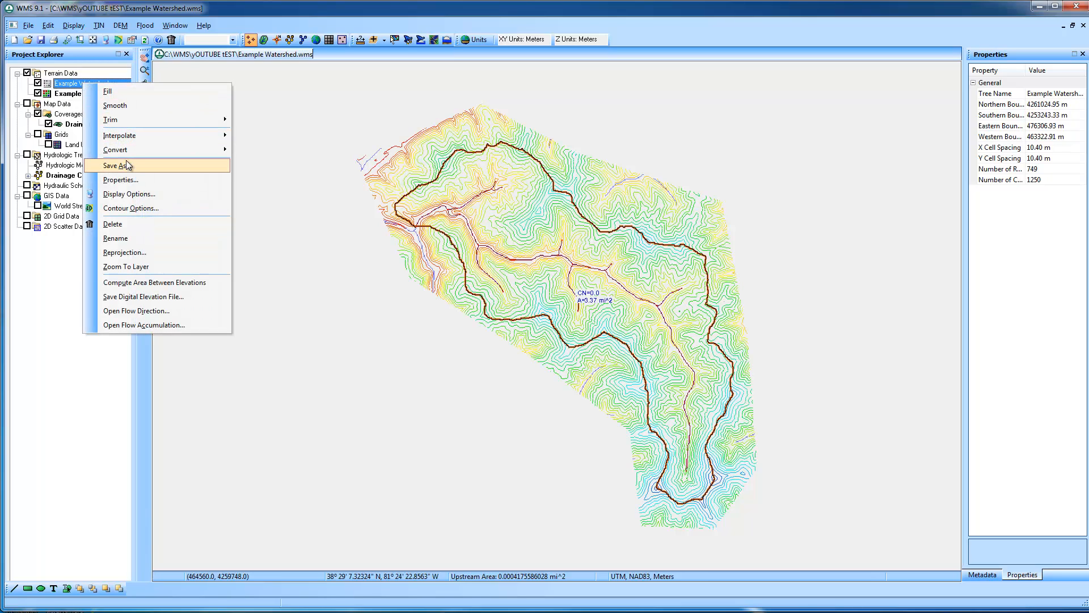
click(141, 224)
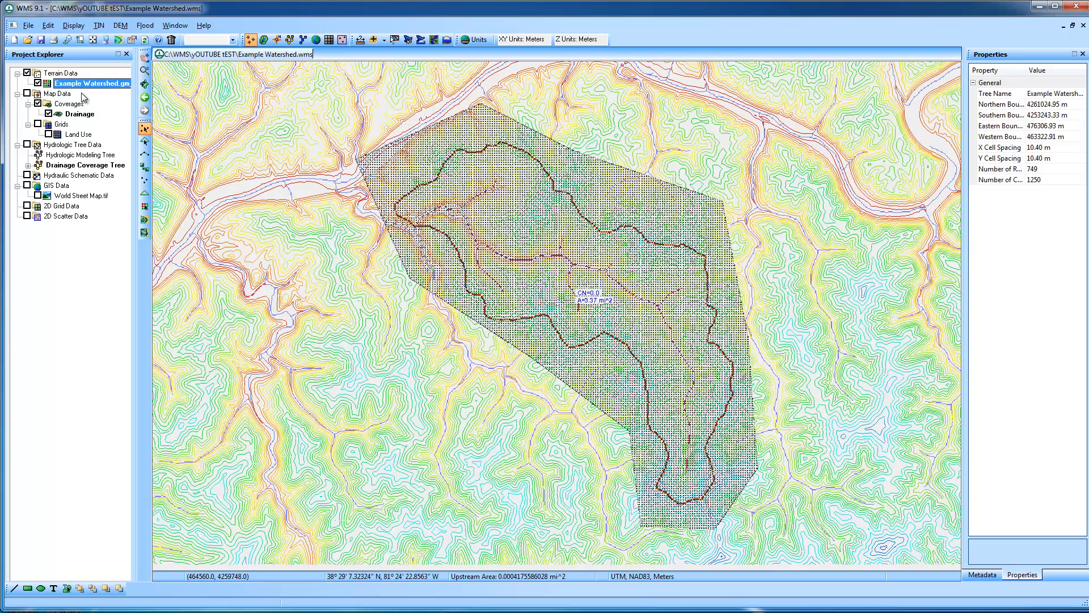
click(41, 40)
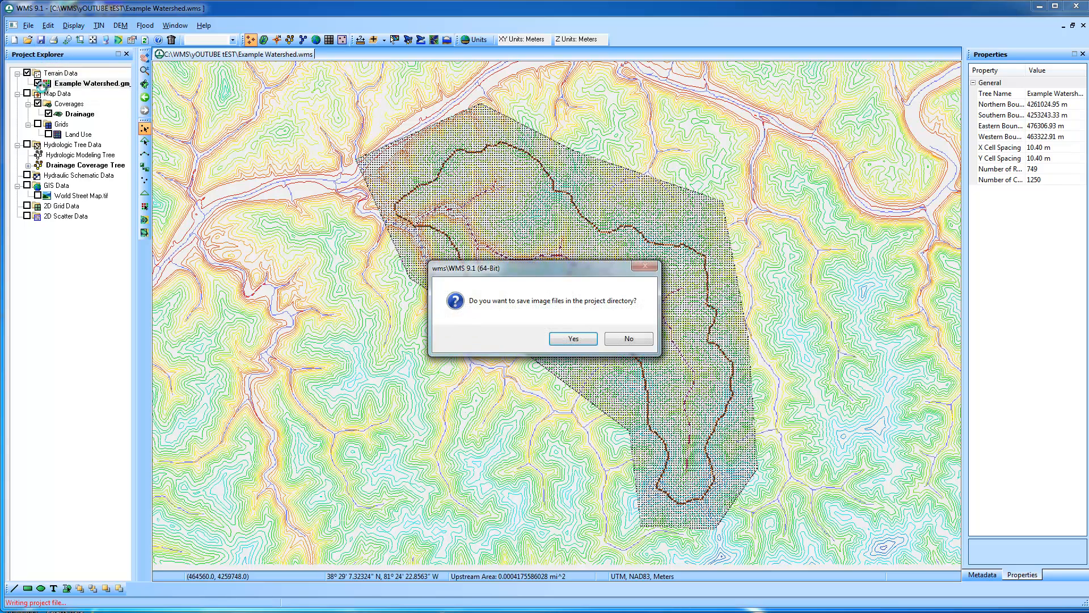
click(573, 339)
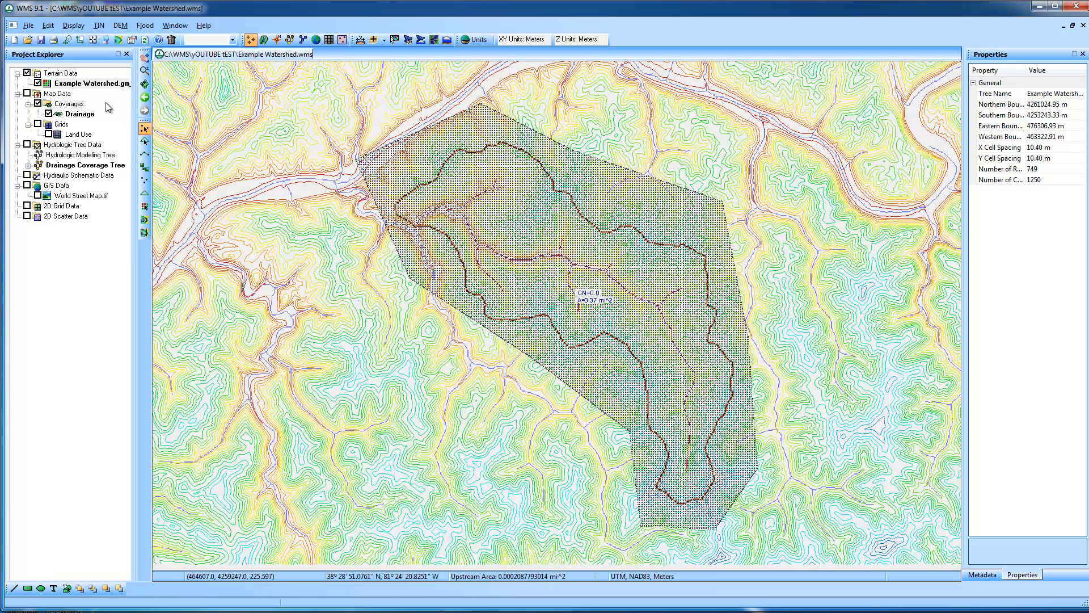
Check the Terrain Data display, and view the Land Use grid over the watershed before hiding it again
click(27, 73)
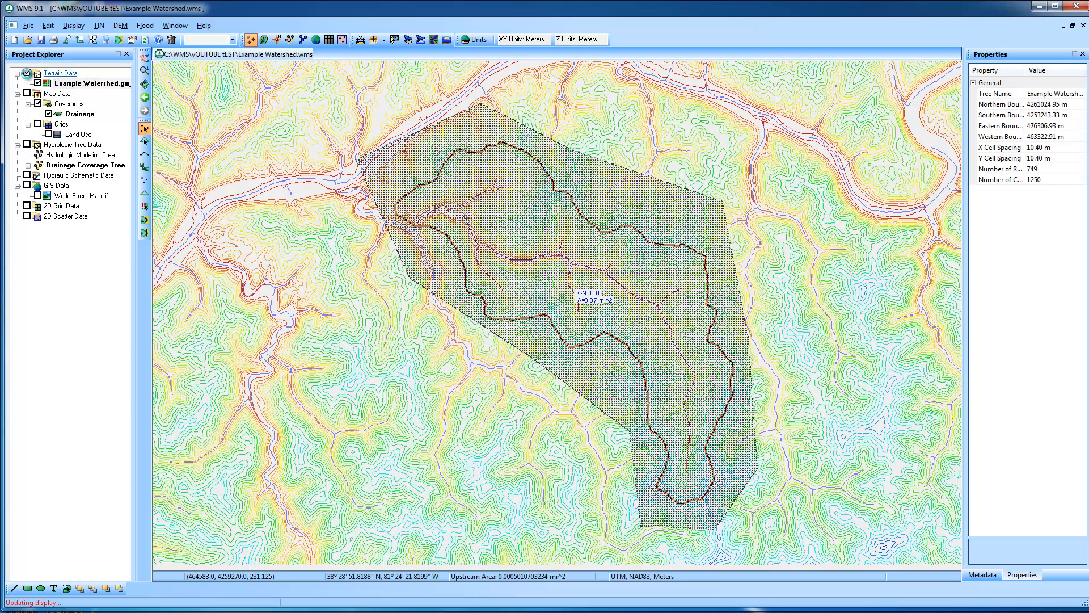
click(27, 73)
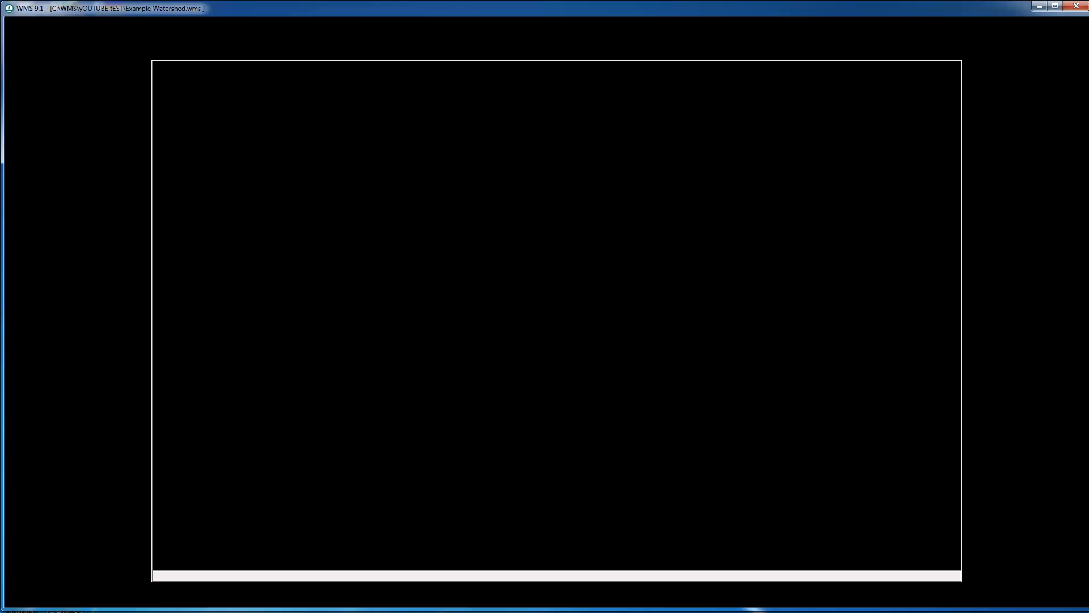
click(1034, 578)
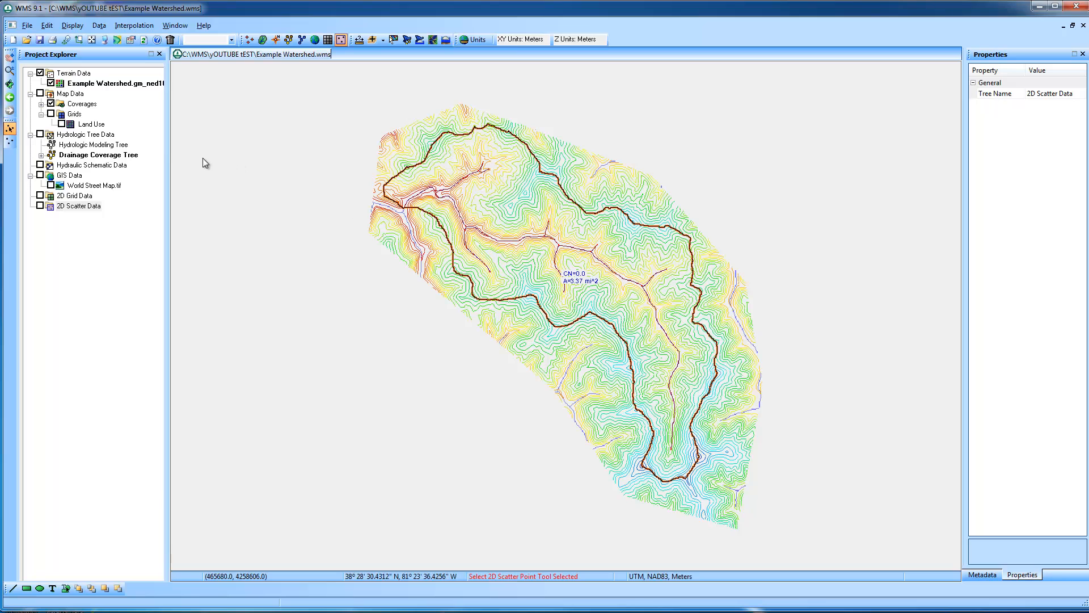
click(62, 125)
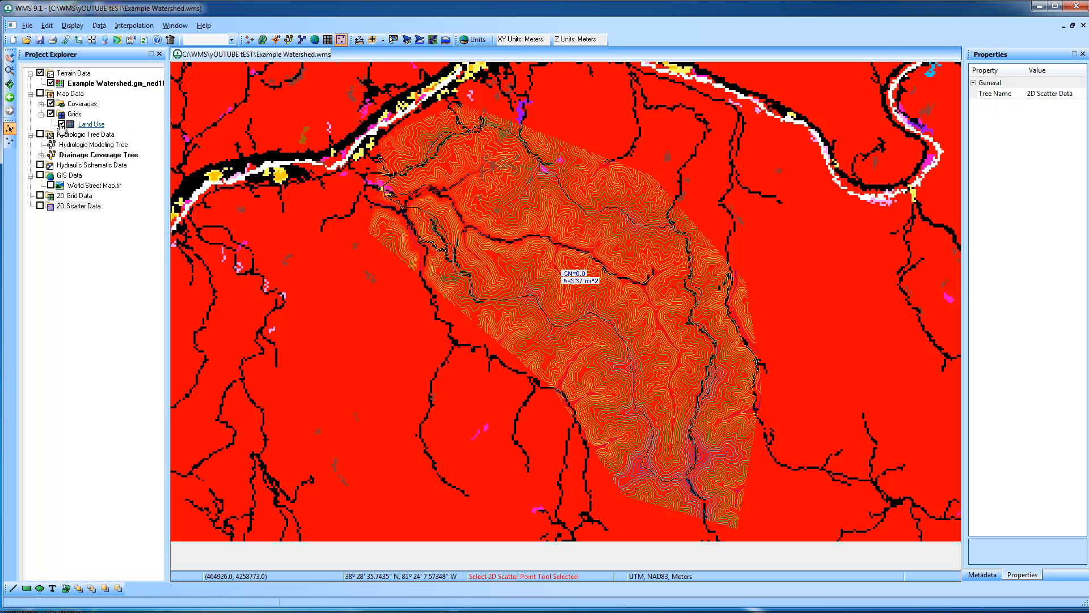
click(61, 124)
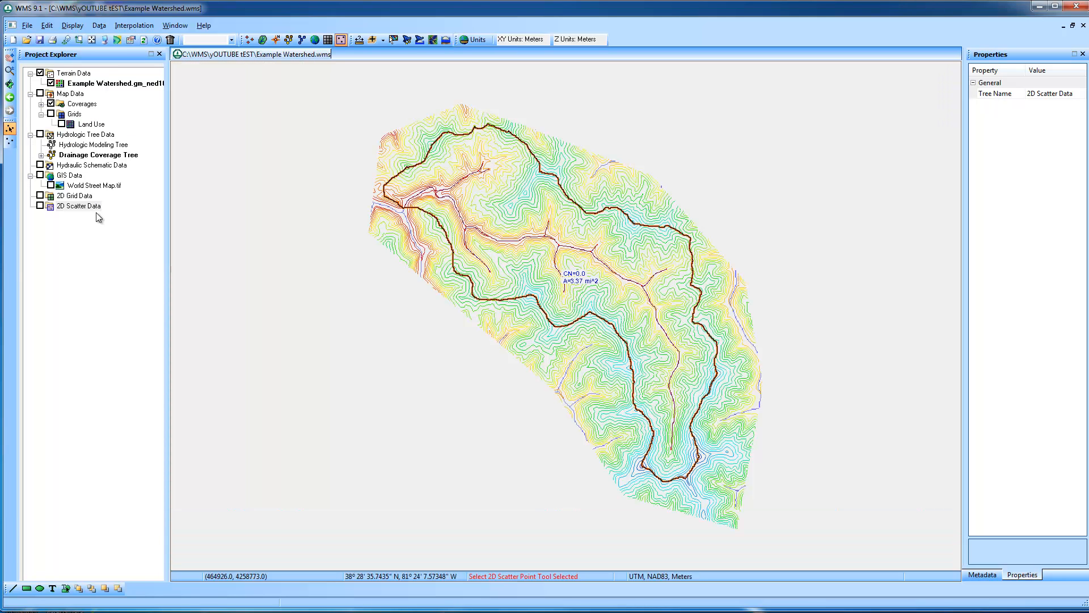
Start adding a shapefile to the GIS Data and browse to the spatial folder under WMS, Soil Type, Kanawha, soil_wv039
click(72, 176)
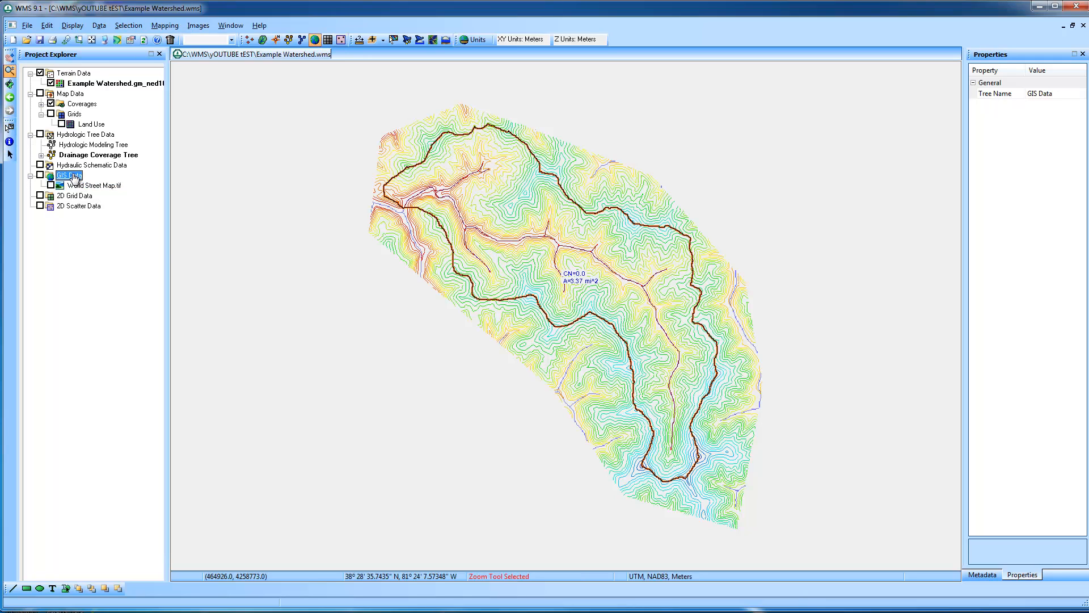
right_click(74, 177)
click(113, 182)
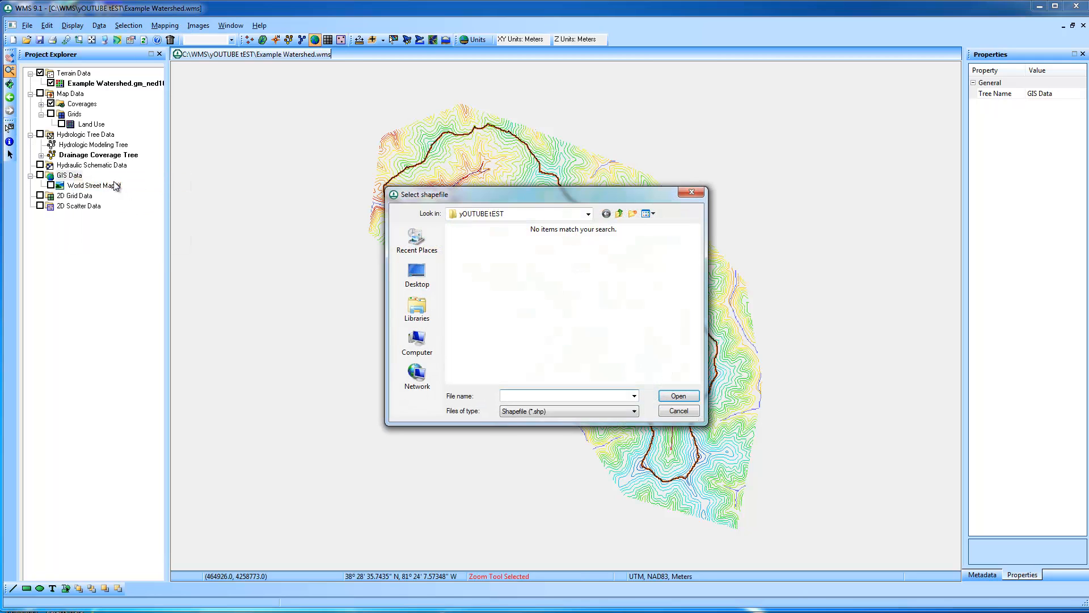
click(588, 214)
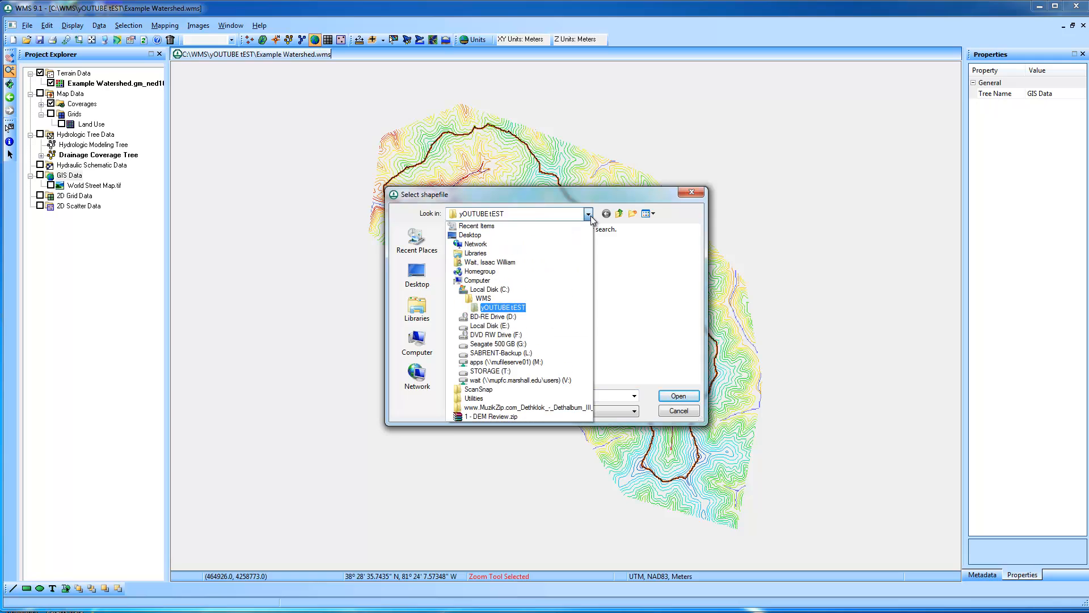
click(482, 301)
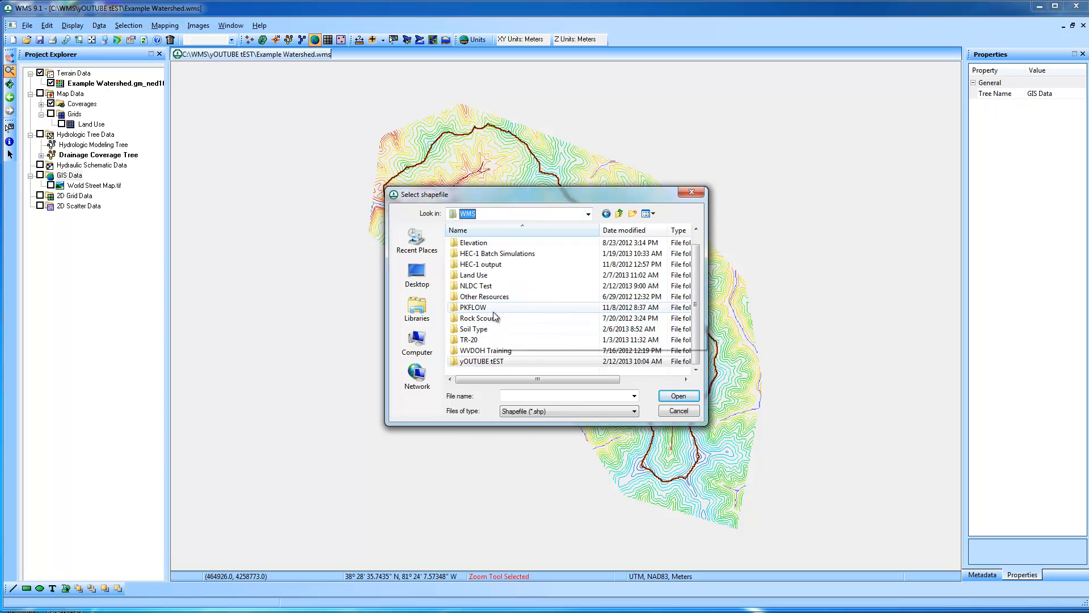
double_click(492, 330)
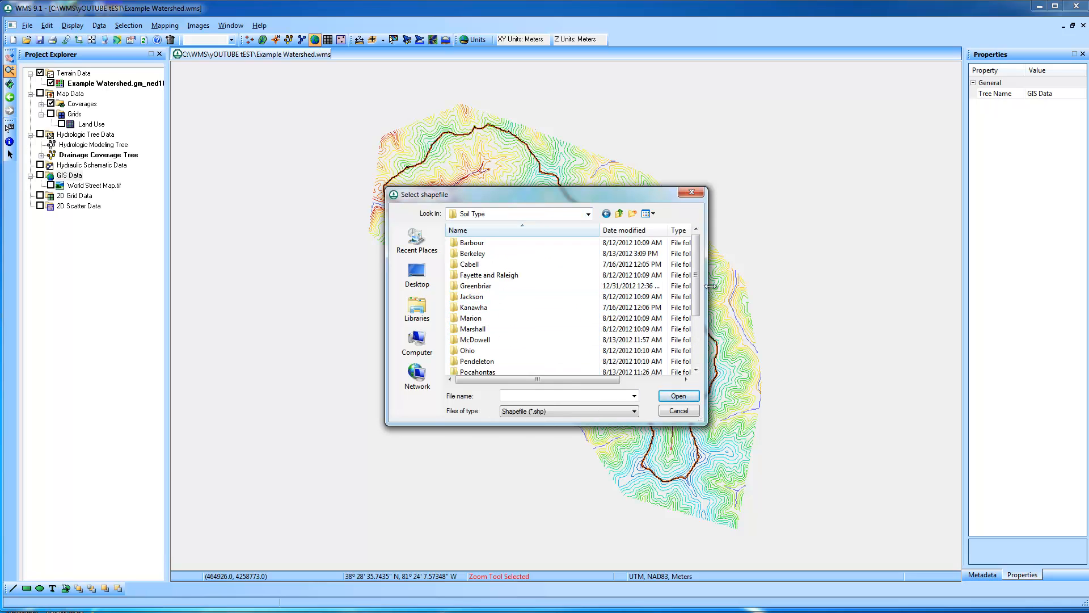
drag(696, 271, 695, 336)
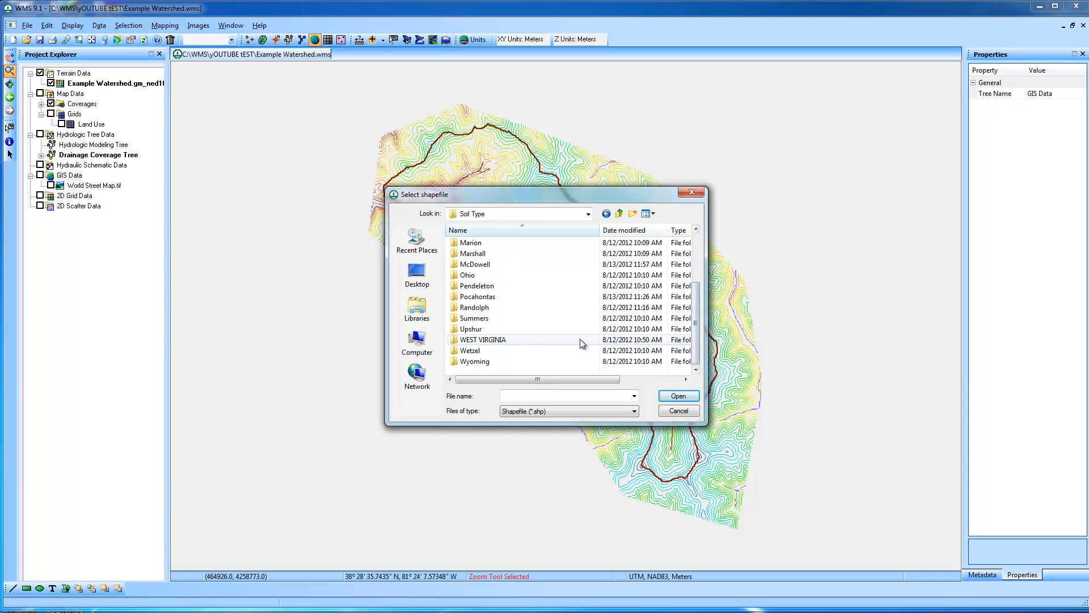
scroll(499, 287, up, 3)
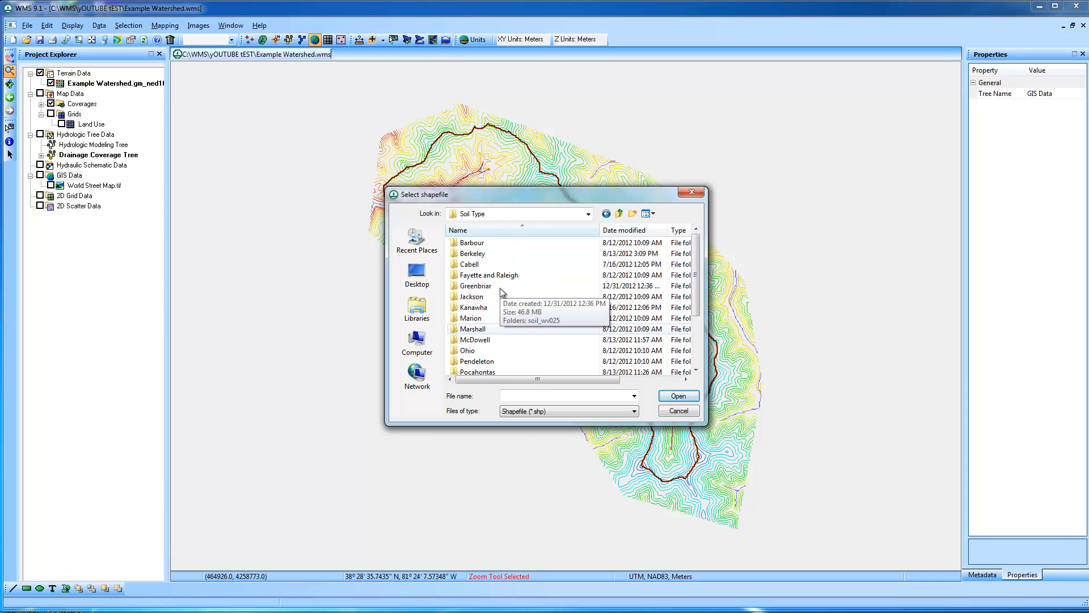
double_click(508, 306)
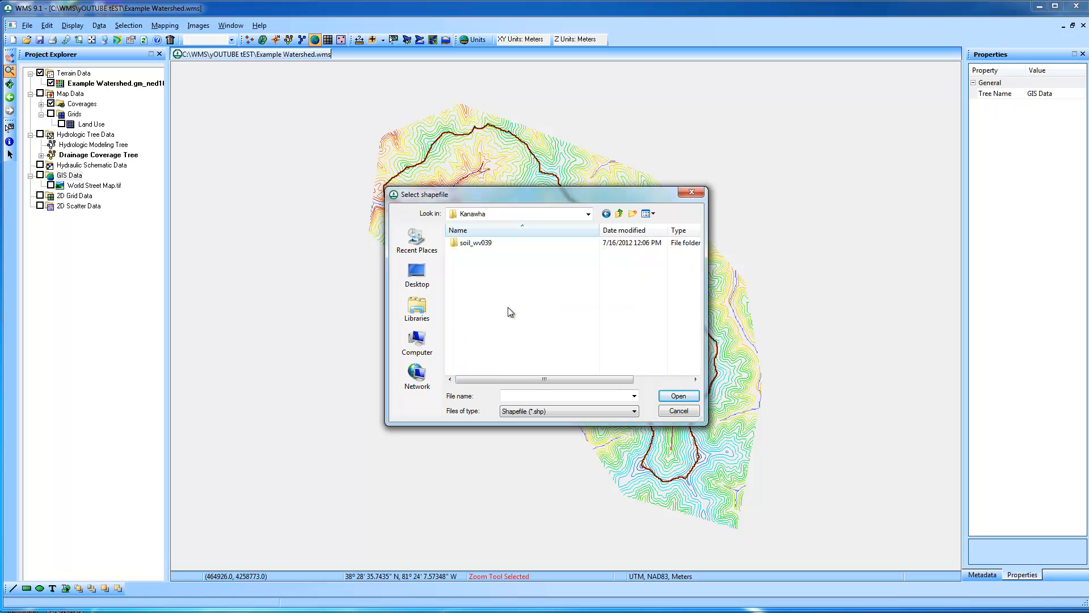
double_click(492, 244)
double_click(471, 243)
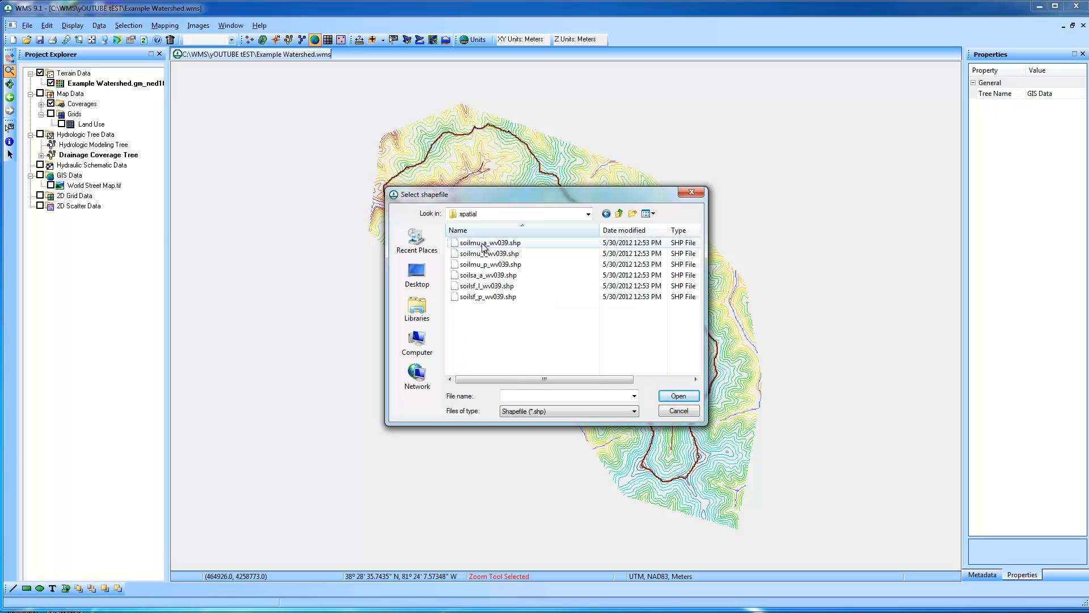
Compare the shapefile sizes and add soilmu_a_wv039.shp to the GIS Data
drag(535, 379, 645, 381)
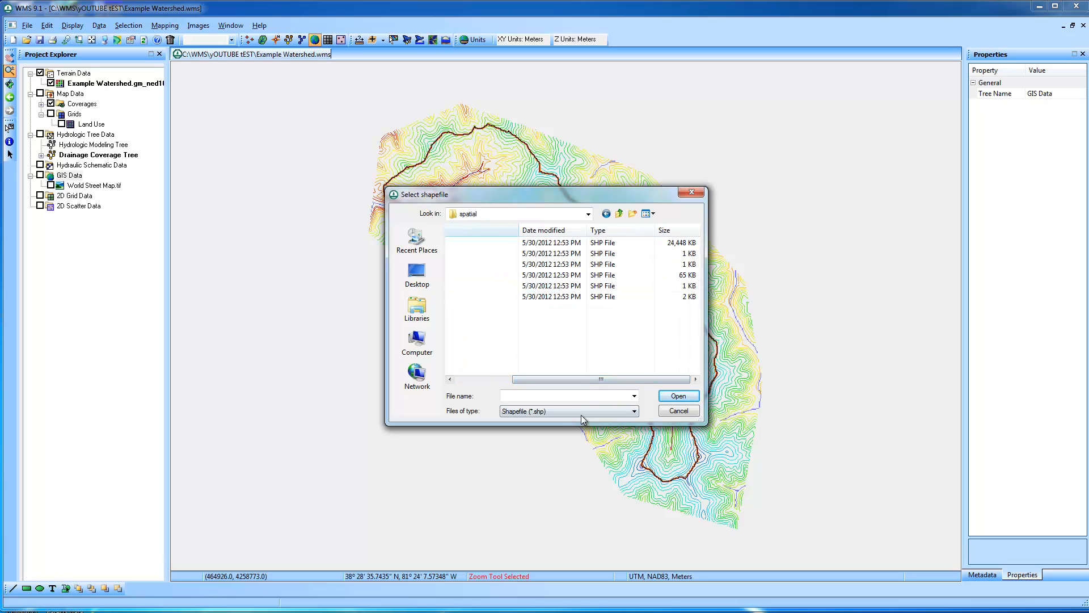
drag(577, 379, 521, 379)
click(499, 243)
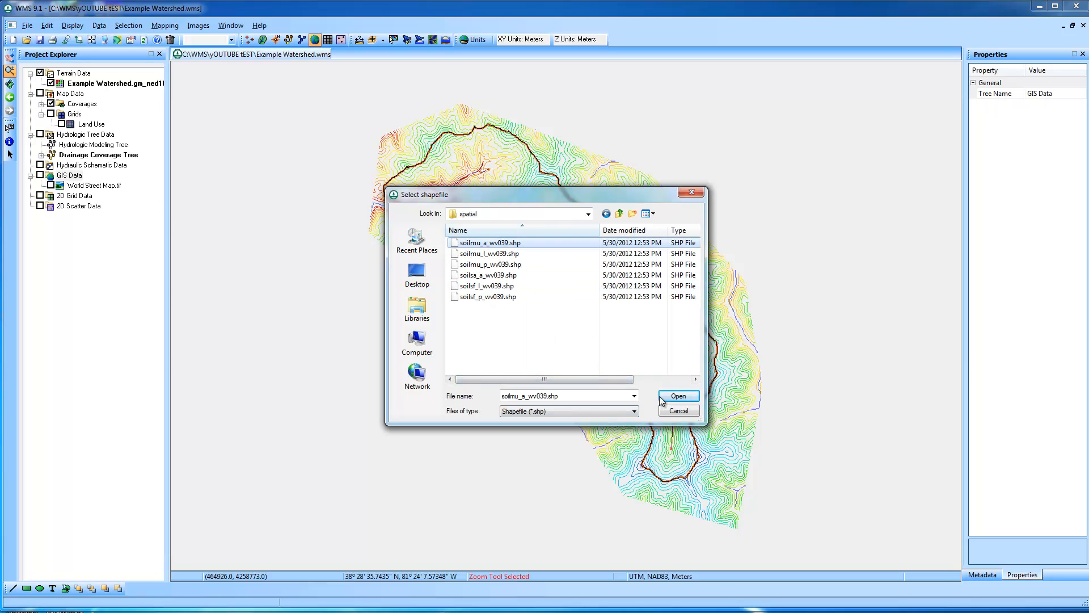
click(679, 395)
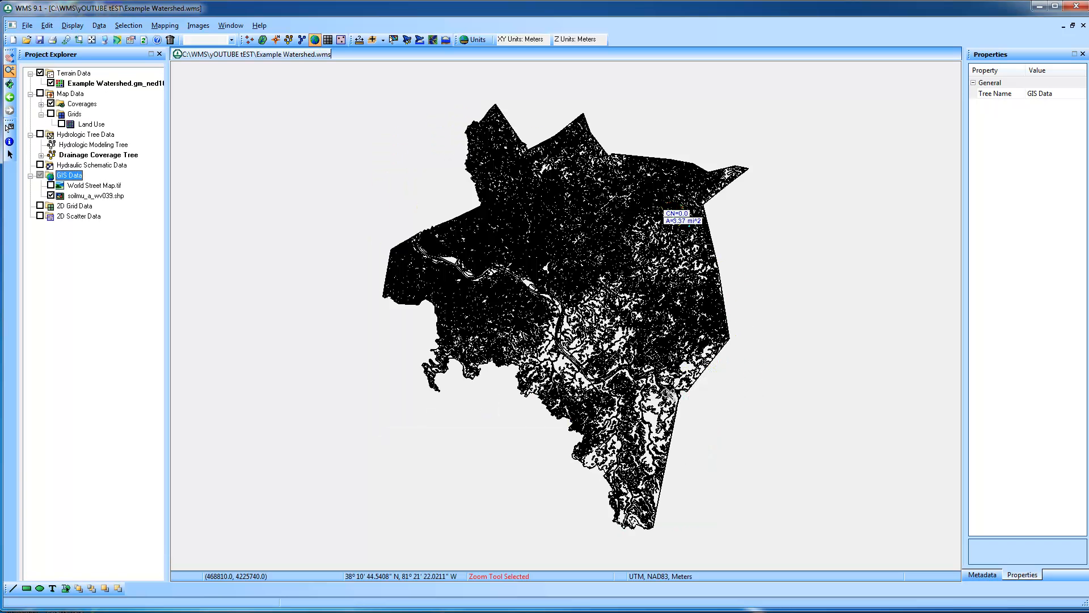
Join the NRCS data to soilmu_a_wv039.shp, including soil texture and HYDGRP, without filling blank values or computing hydraulic conductivity
right_click(101, 197)
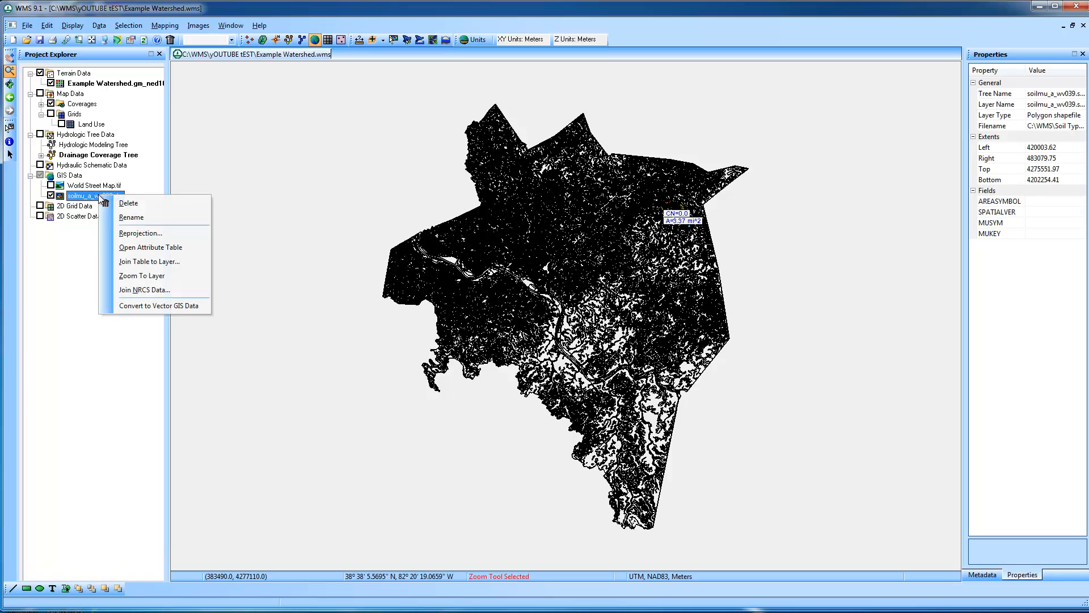
click(180, 290)
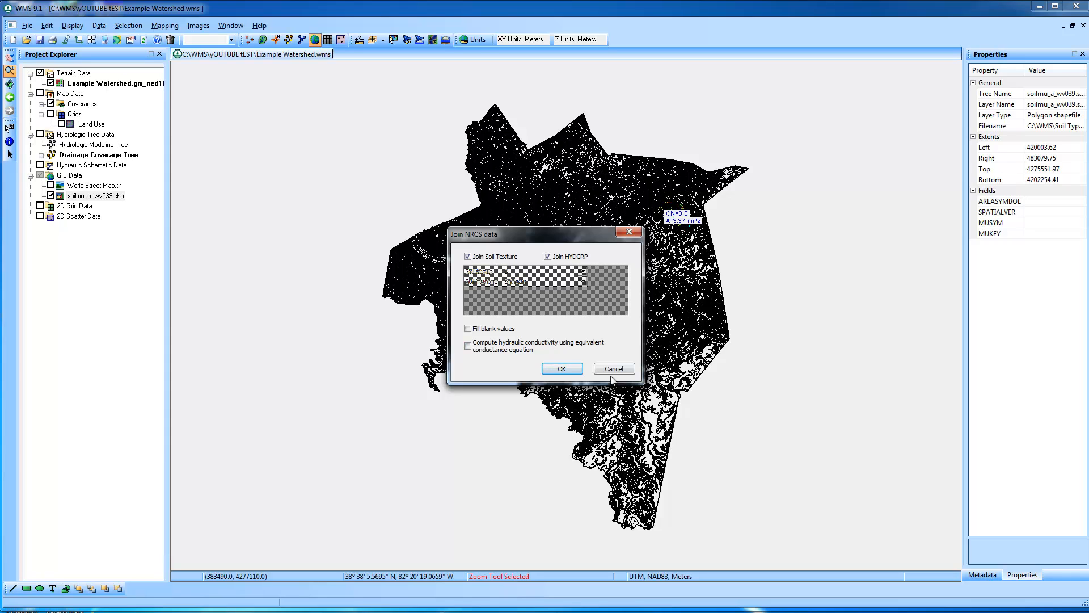
click(572, 369)
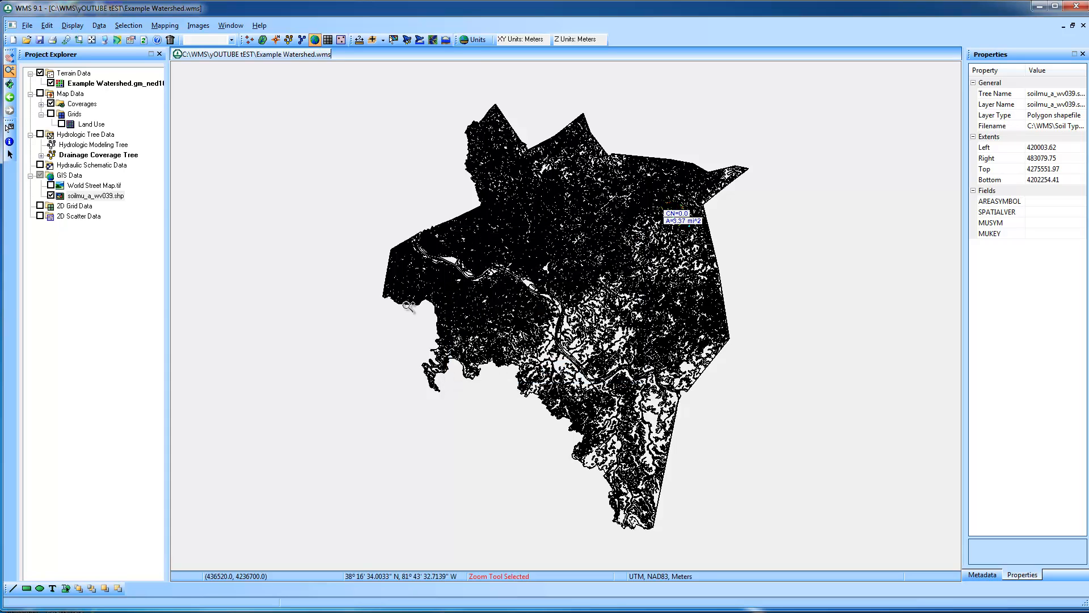
right_click(114, 195)
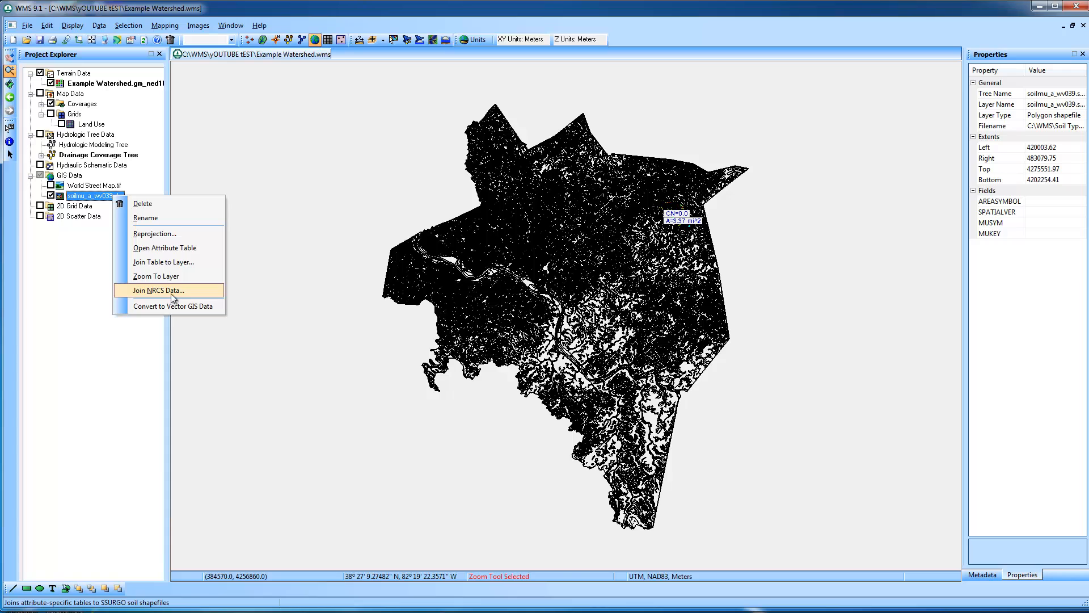
click(172, 292)
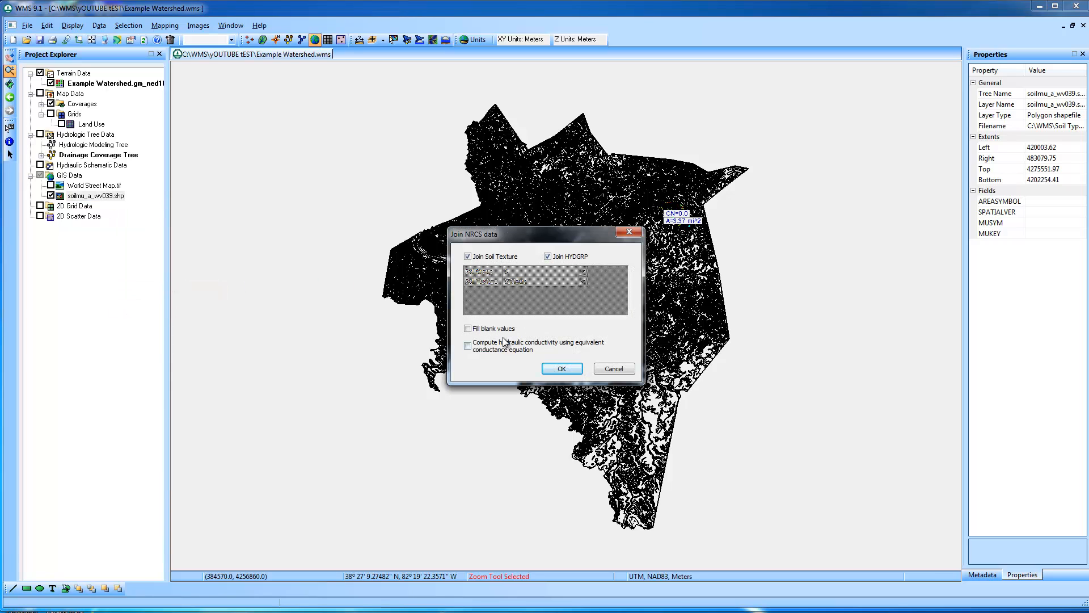
click(498, 328)
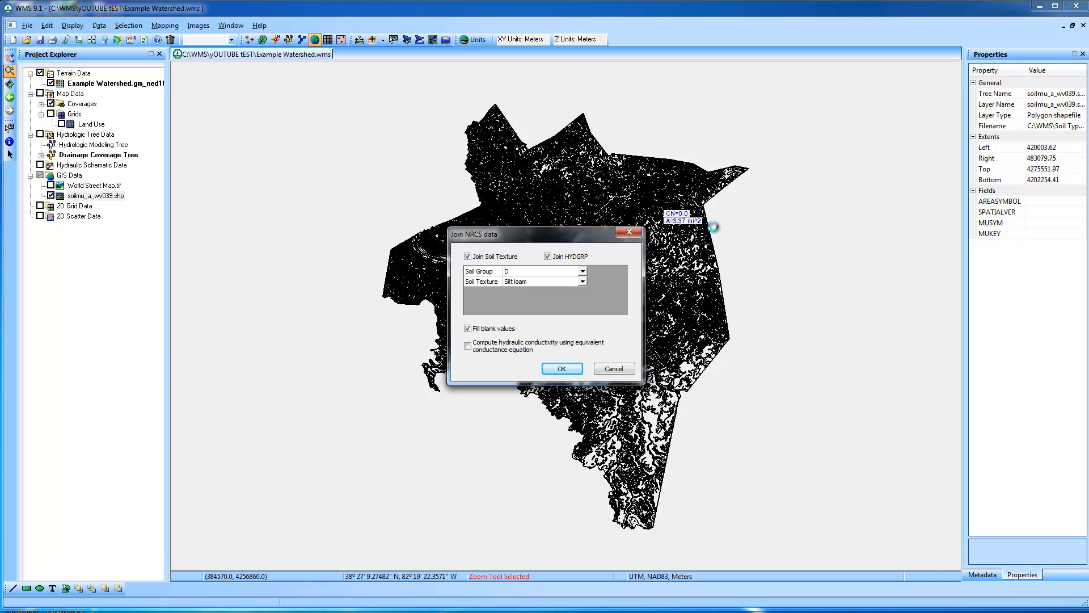
click(612, 368)
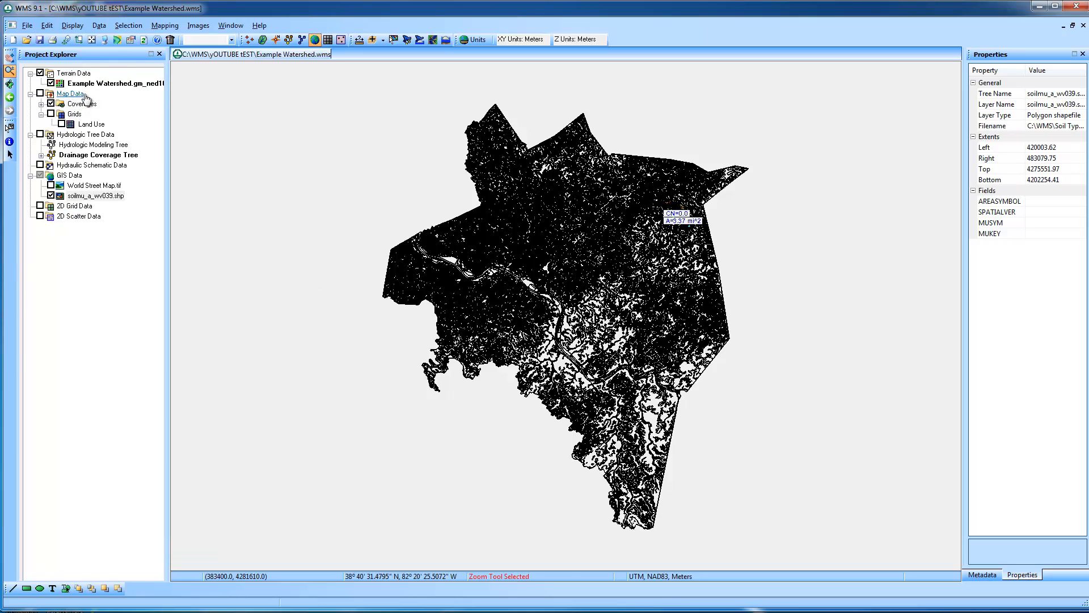
Create a new map coverage with the coverage type Soil Type
right_click(82, 103)
click(114, 109)
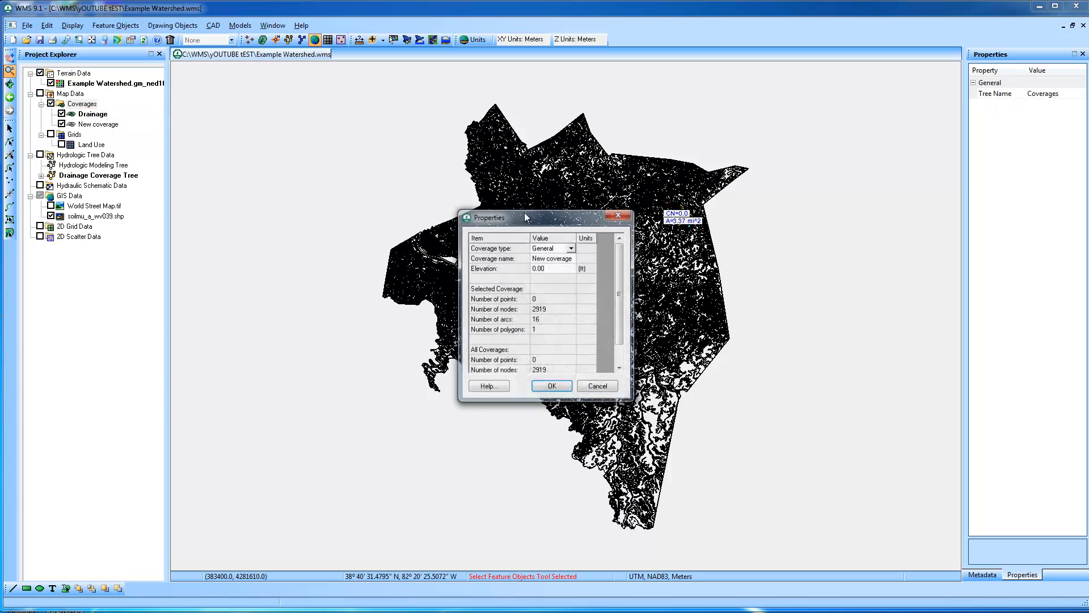
click(571, 248)
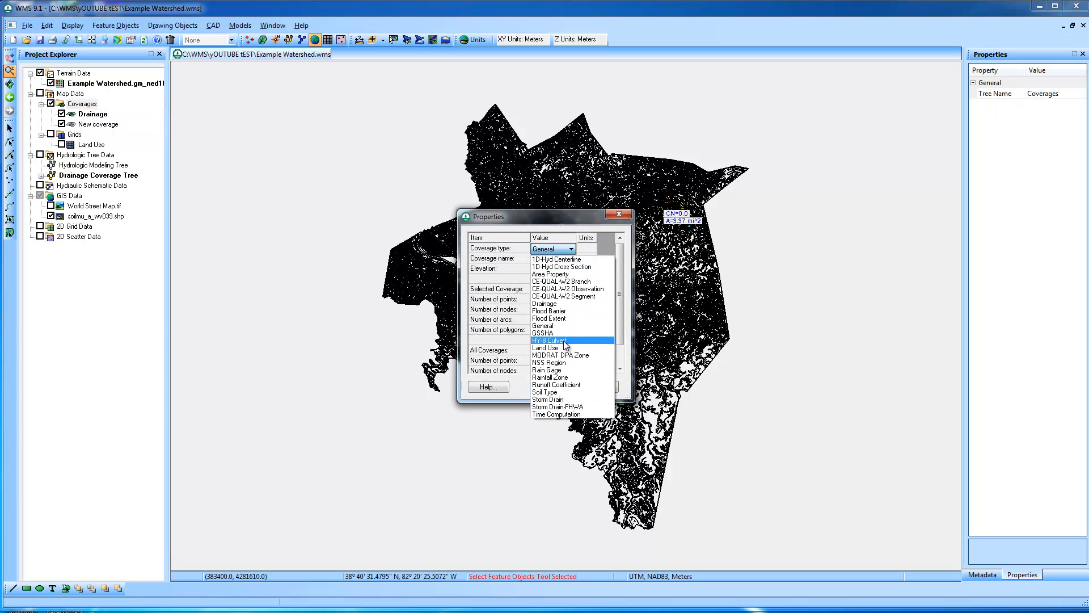
click(563, 392)
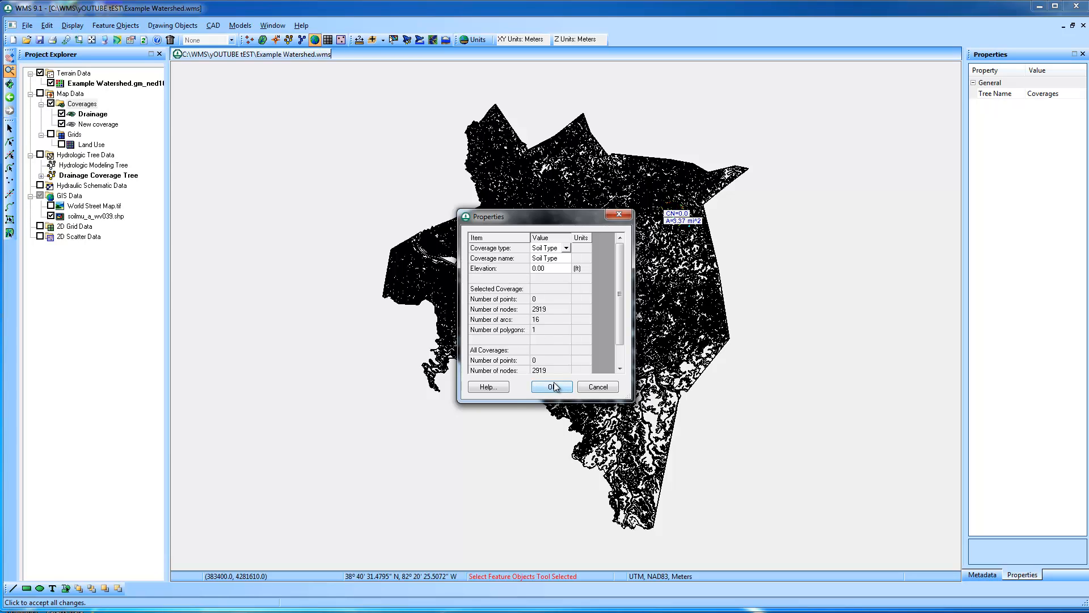
click(552, 386)
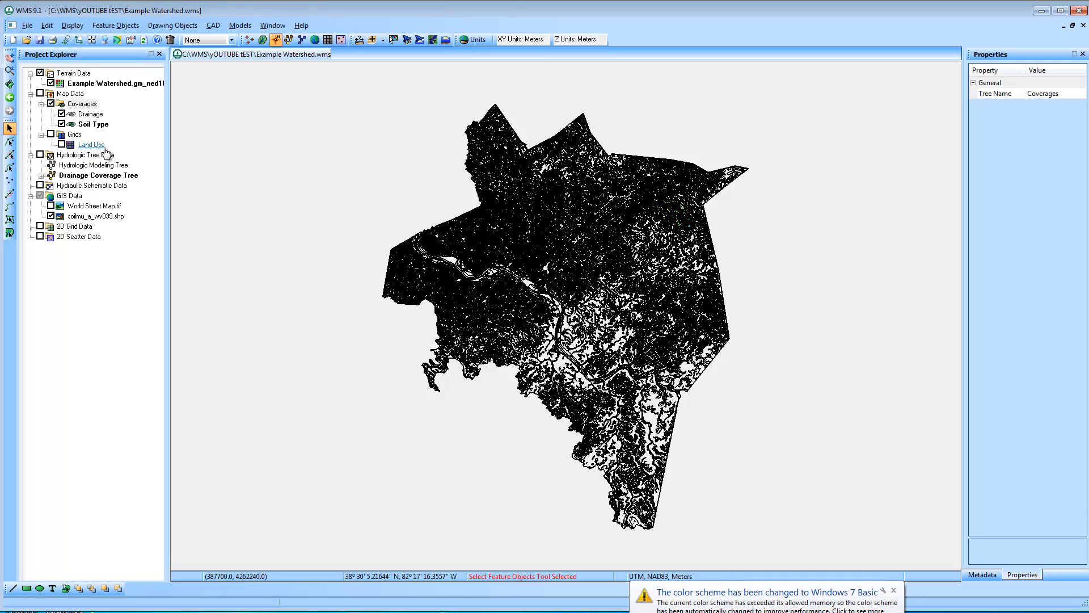
click(895, 591)
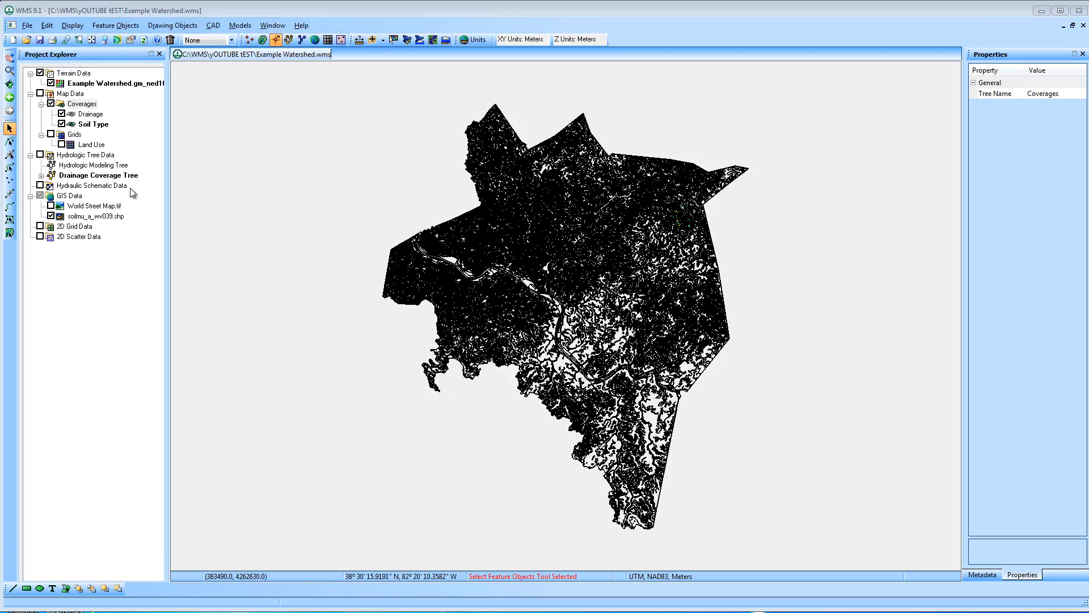
Dock the toolbars beside the Project Explorer and select the soilmu_a_wv039.shp polygons across the northeastern area around the watershed
click(115, 219)
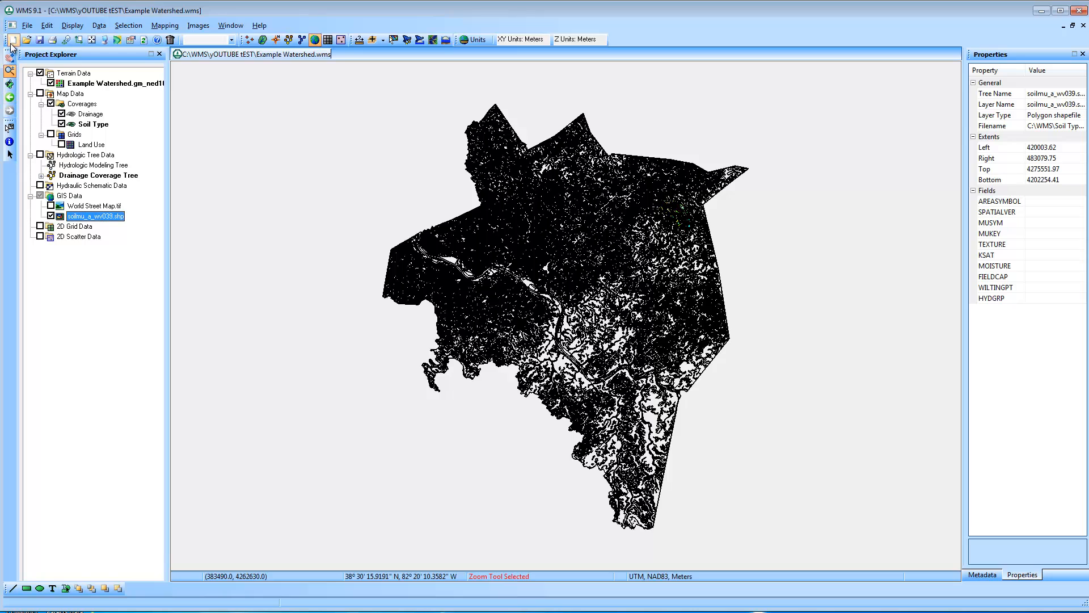
drag(10, 54, 168, 71)
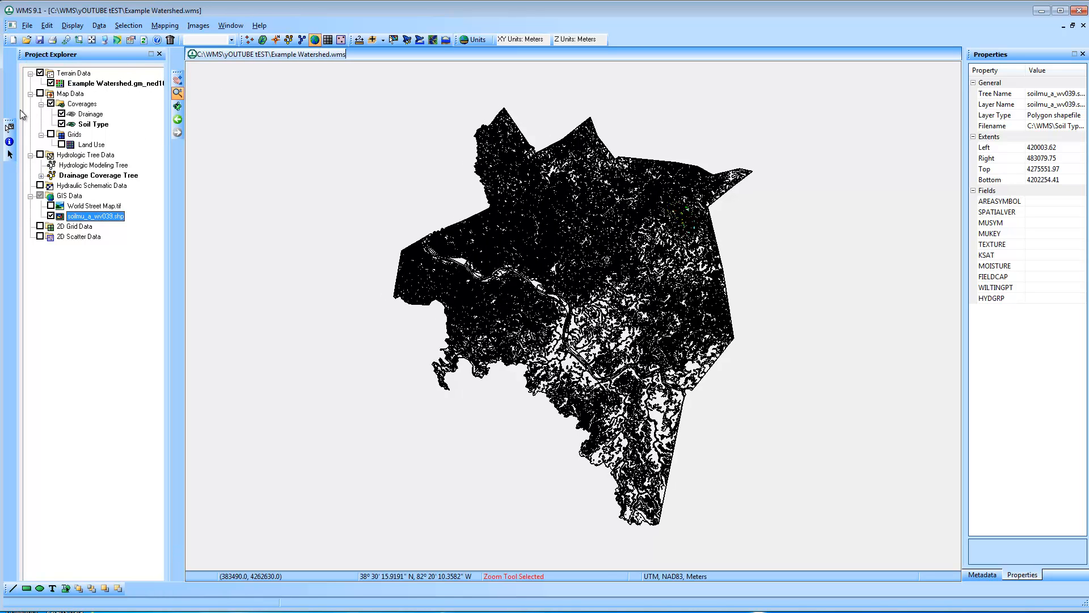
drag(8, 123, 161, 148)
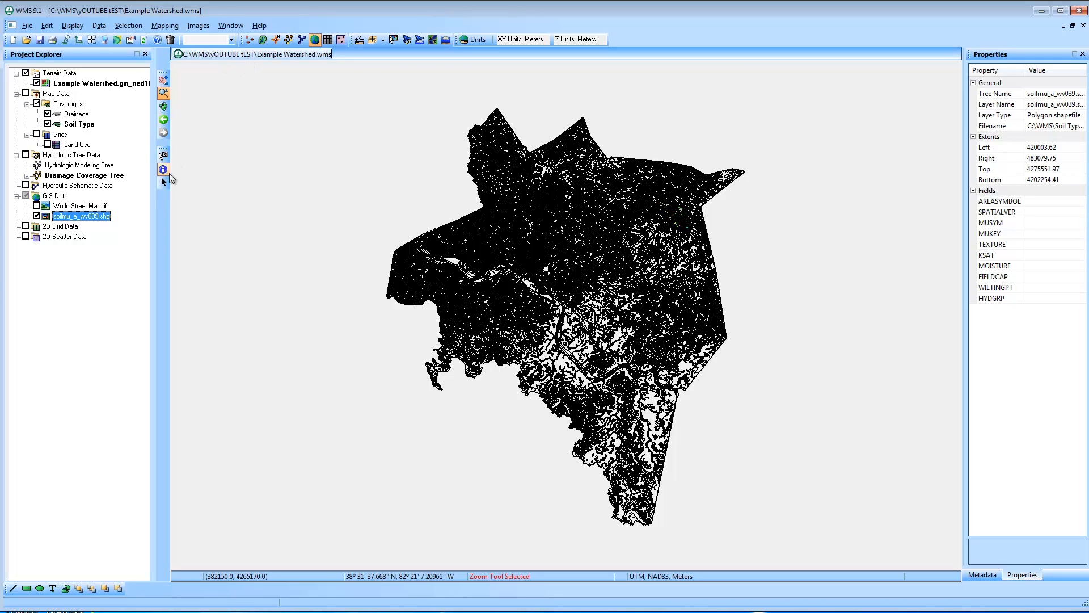
click(164, 182)
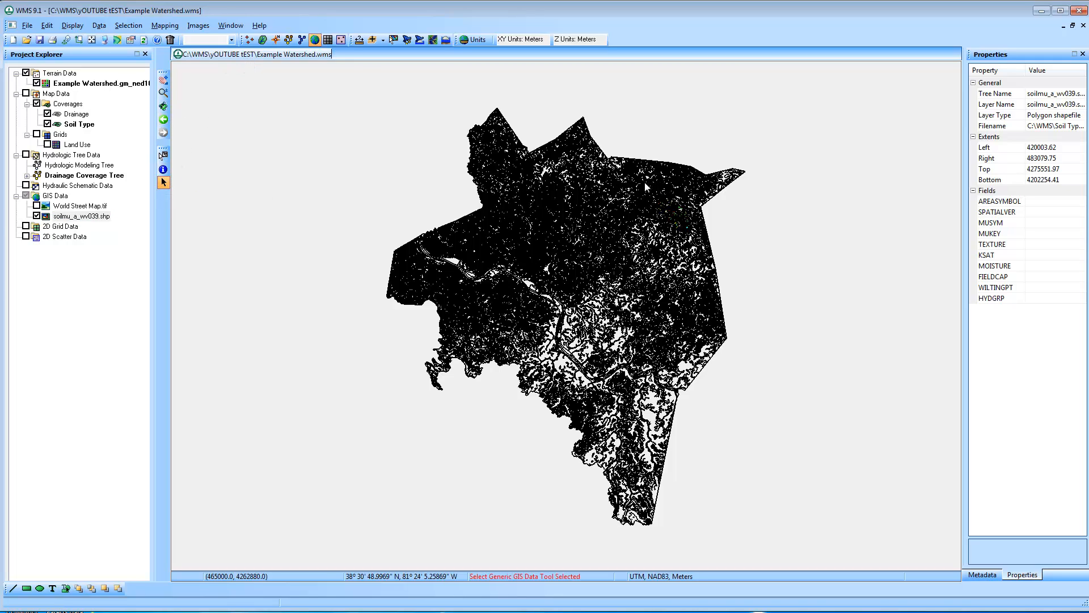
drag(645, 182, 707, 242)
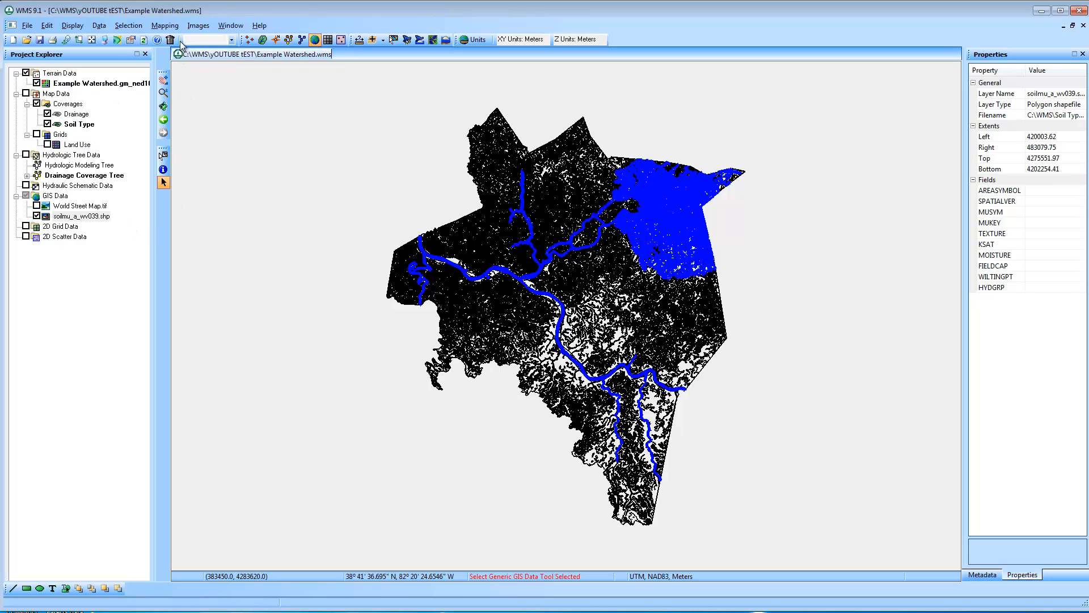
Map the selected soilmu_a_wv039.shp polygons to the Soil Type coverage, with HYDGRP mapped to SCS soil type
click(165, 26)
click(184, 55)
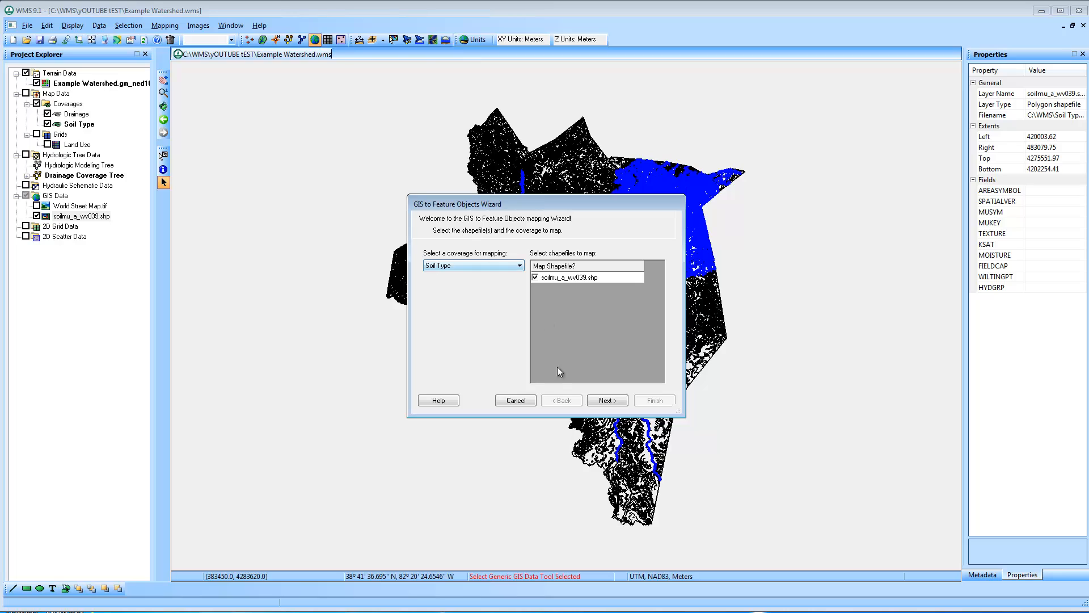
click(606, 401)
drag(506, 379, 646, 383)
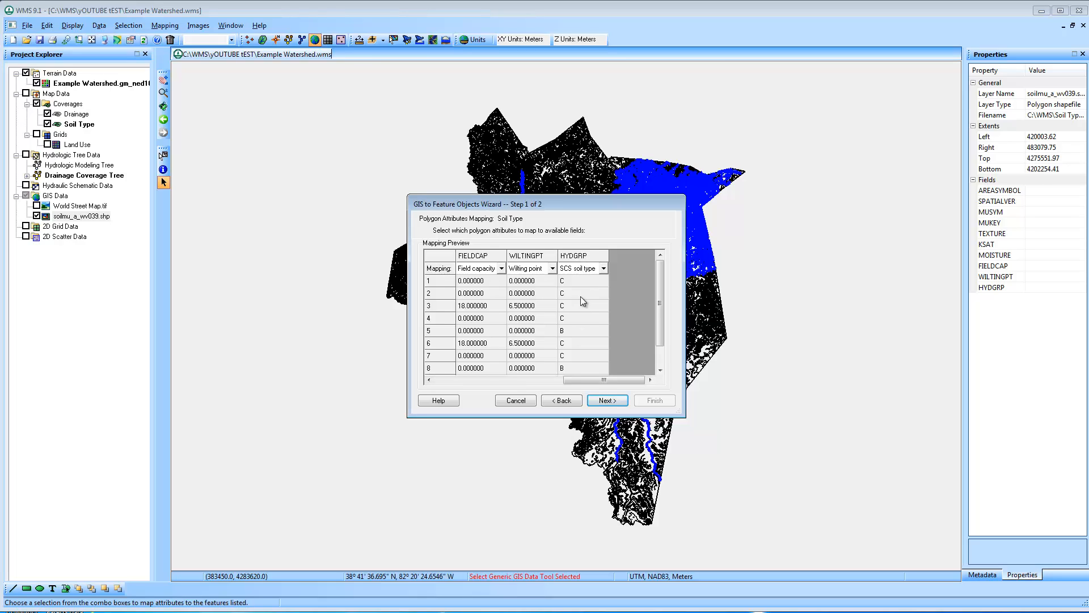
click(617, 400)
click(654, 401)
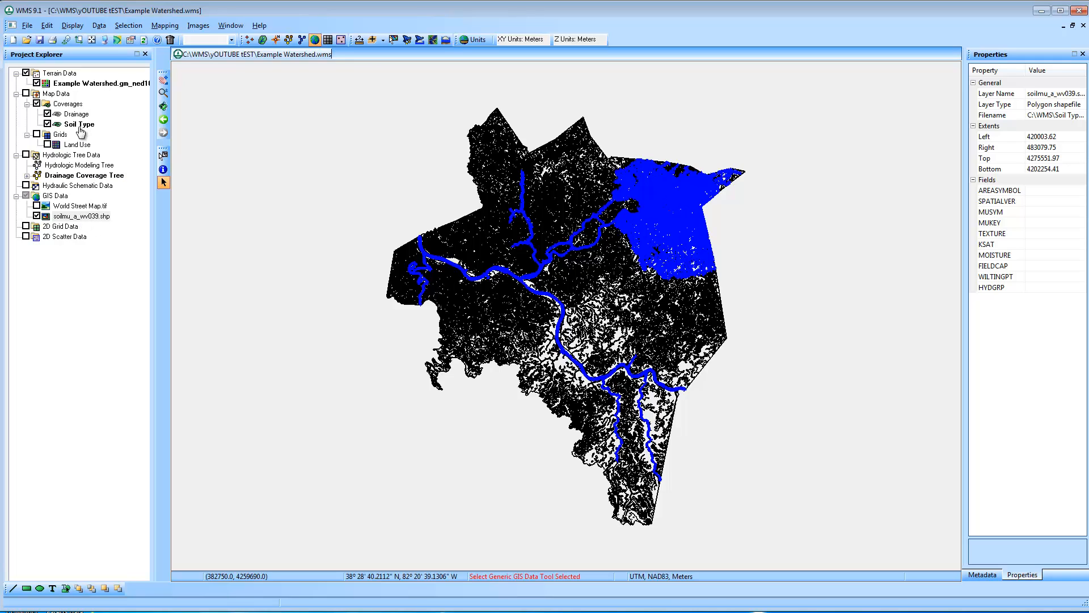
Hide the soil shapefile and Soil Type coverage, make Drainage the active coverage, and frame the watershed
click(37, 216)
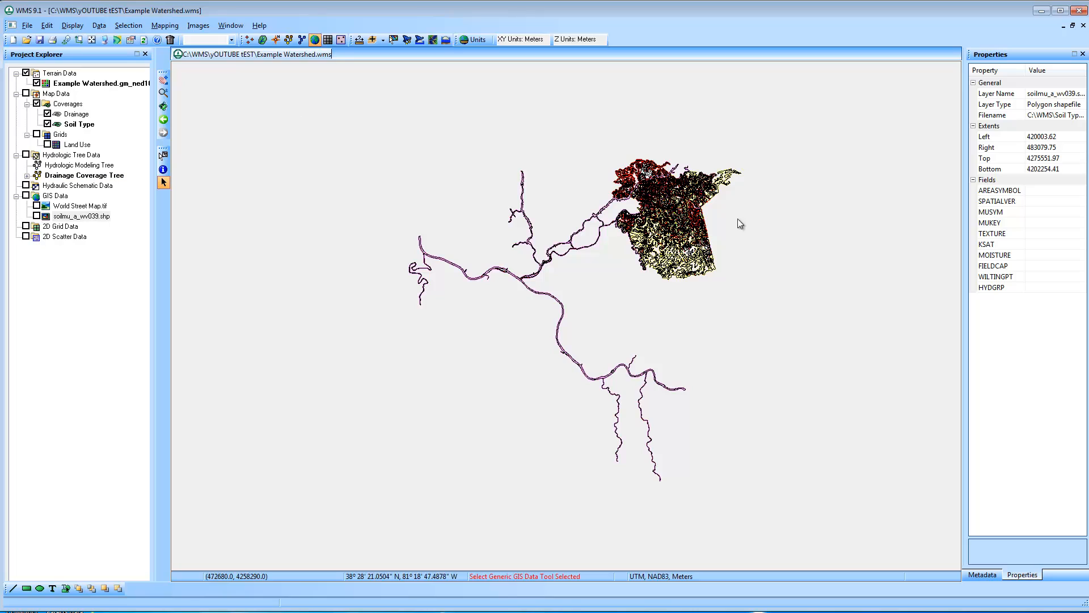
click(47, 124)
click(48, 125)
click(75, 113)
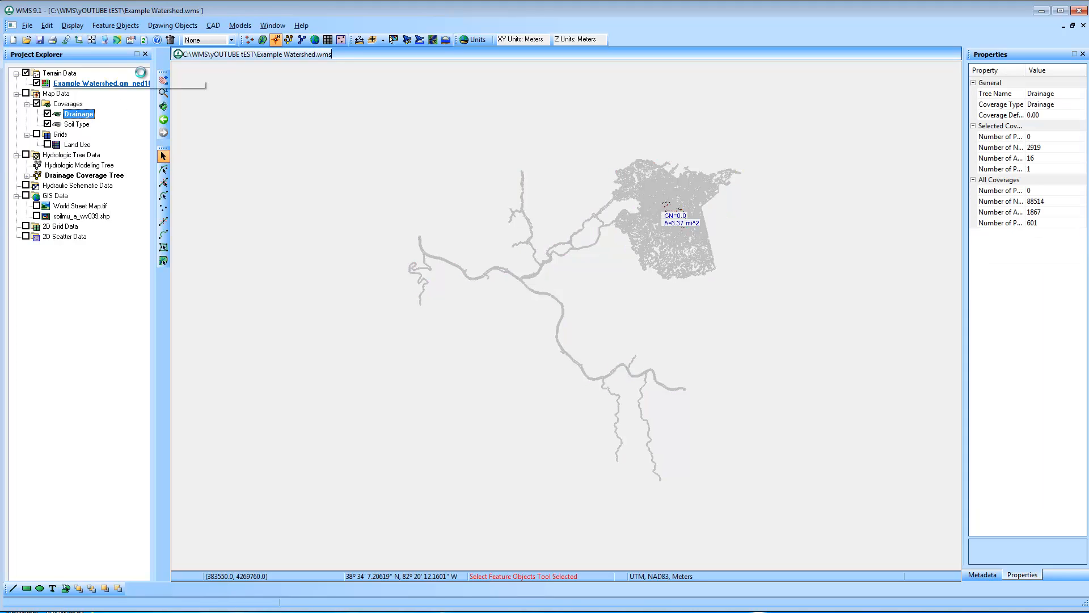
click(47, 123)
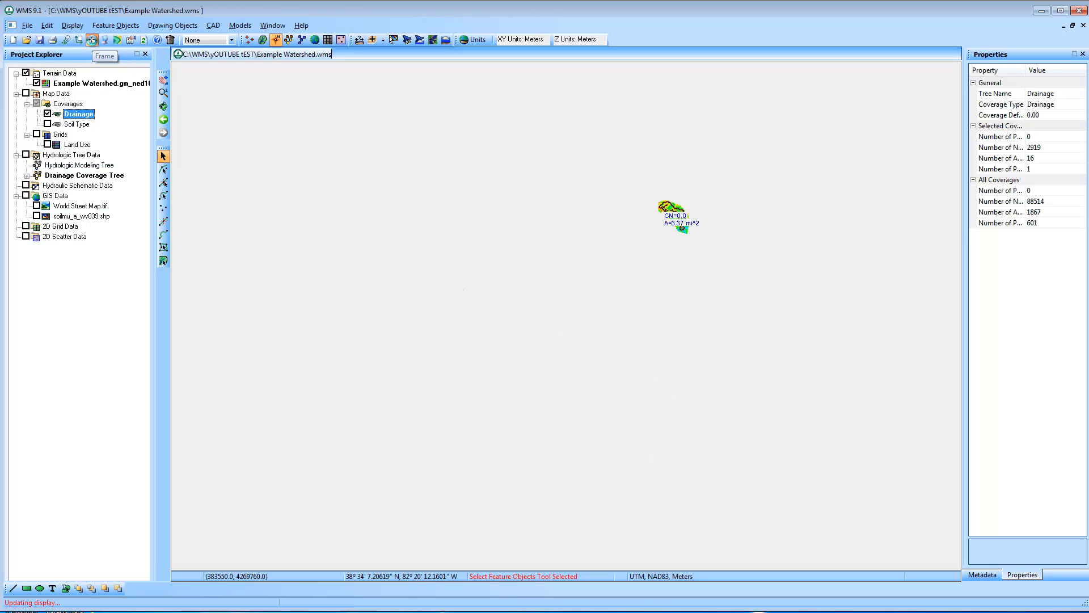
click(92, 41)
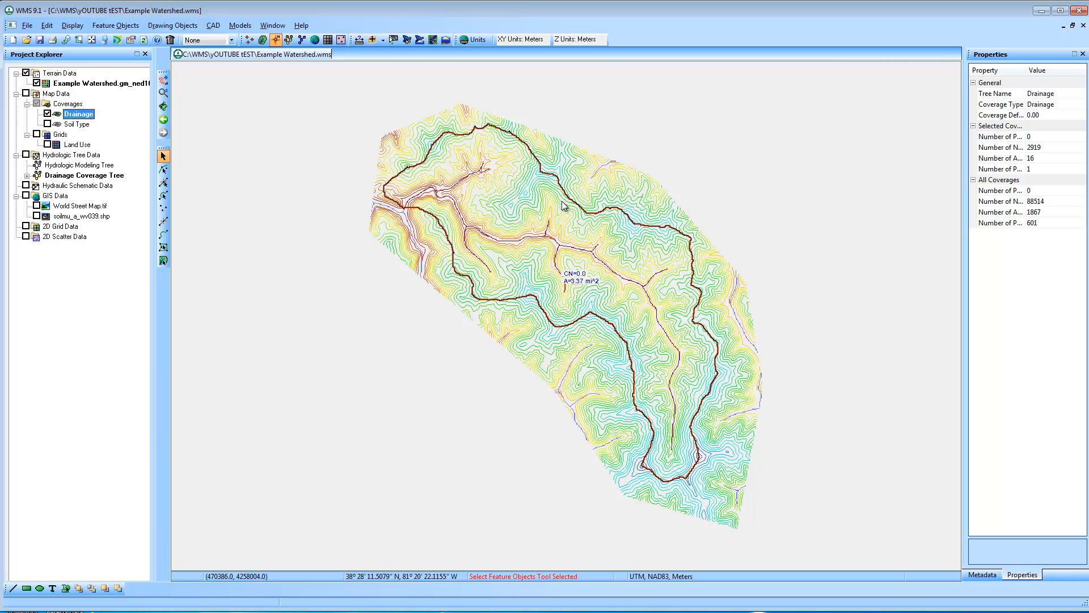
Check the Land Use grid and the Soil Type coverage against the watershed by showing and hiding each in turn
click(47, 144)
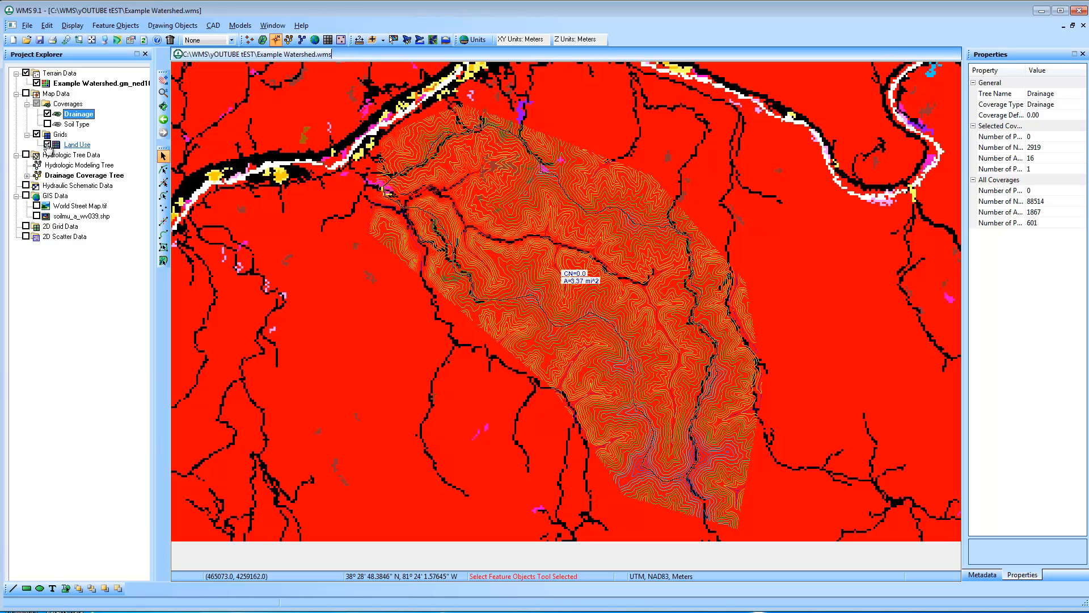
click(47, 145)
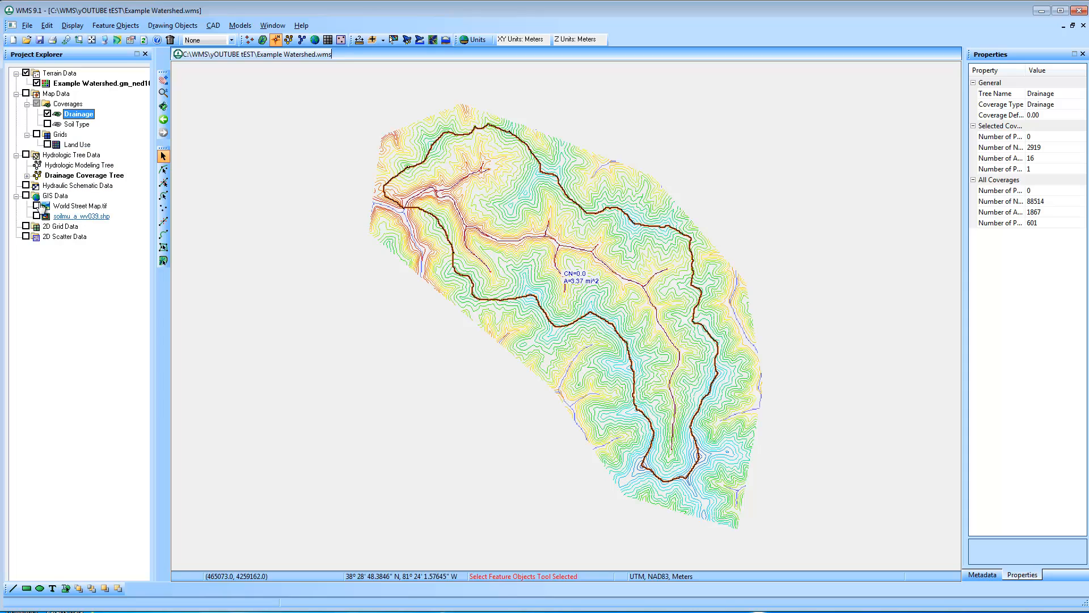
click(47, 124)
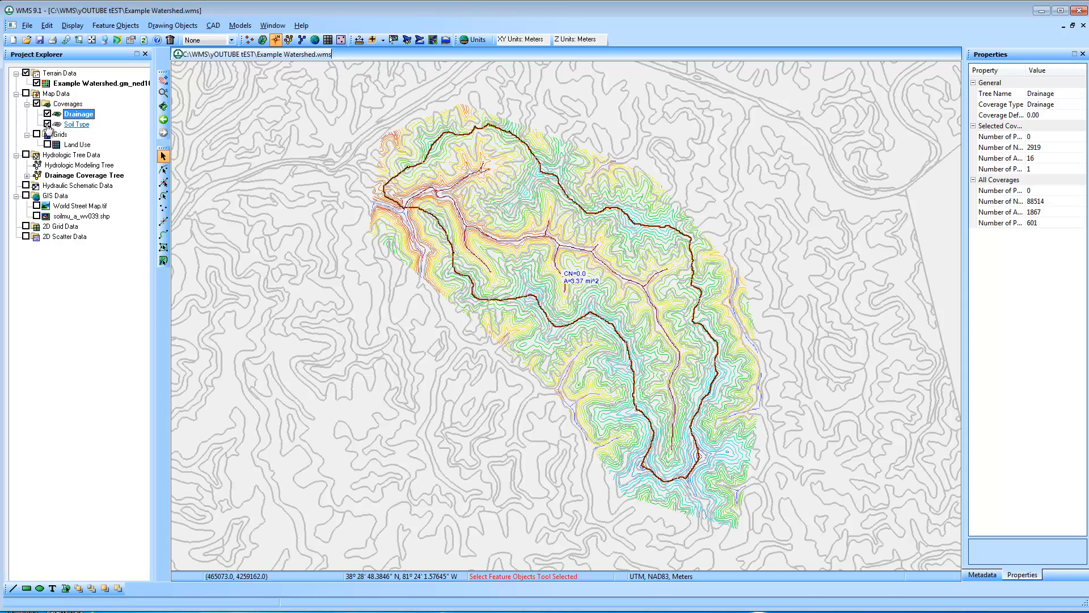
click(47, 124)
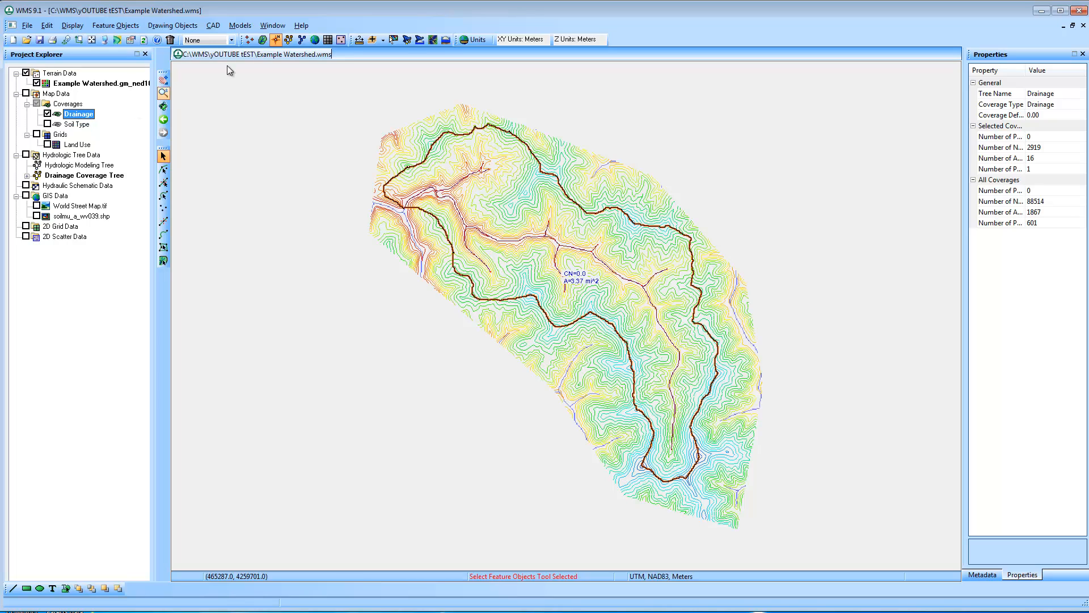
In the Hydrologic Modeling module, set Compute GIS Attributes to SCS Curve Numbers, using the Soil Type coverage and a land use grid
click(289, 39)
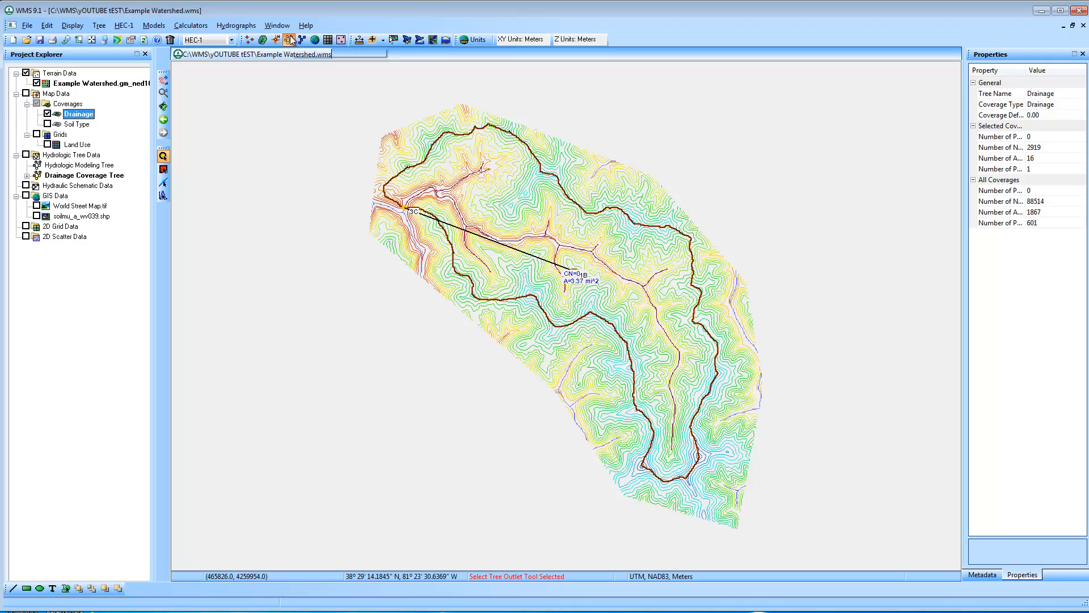
click(203, 26)
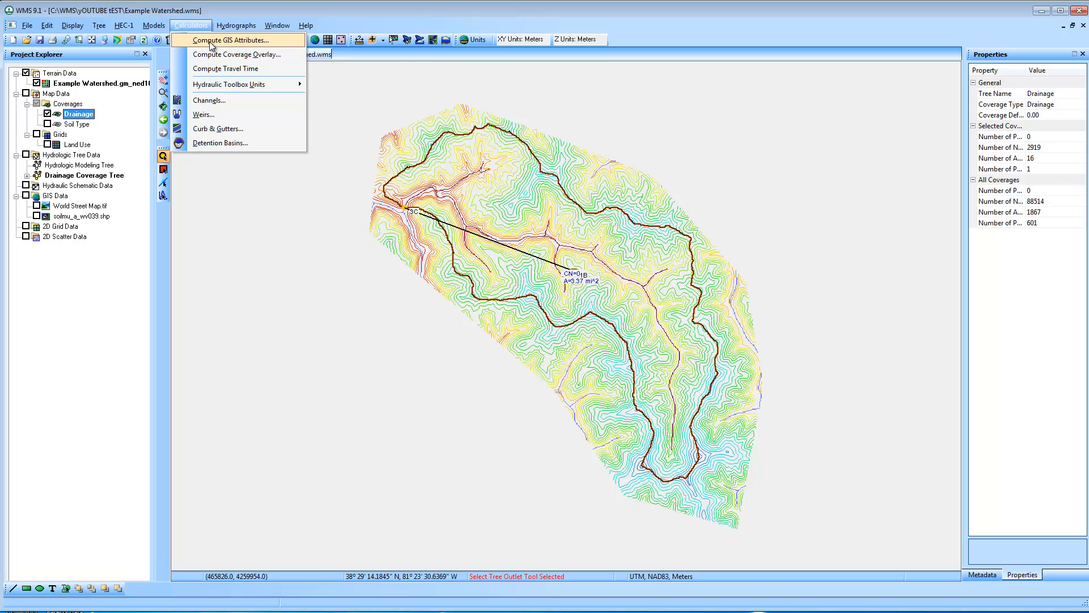
click(209, 40)
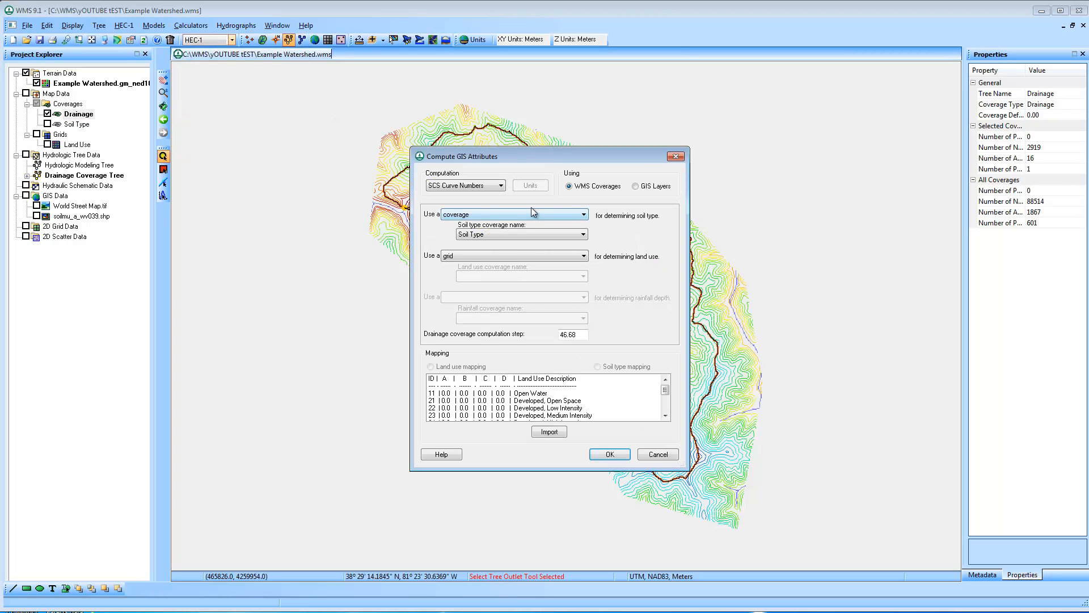
click(458, 188)
click(485, 196)
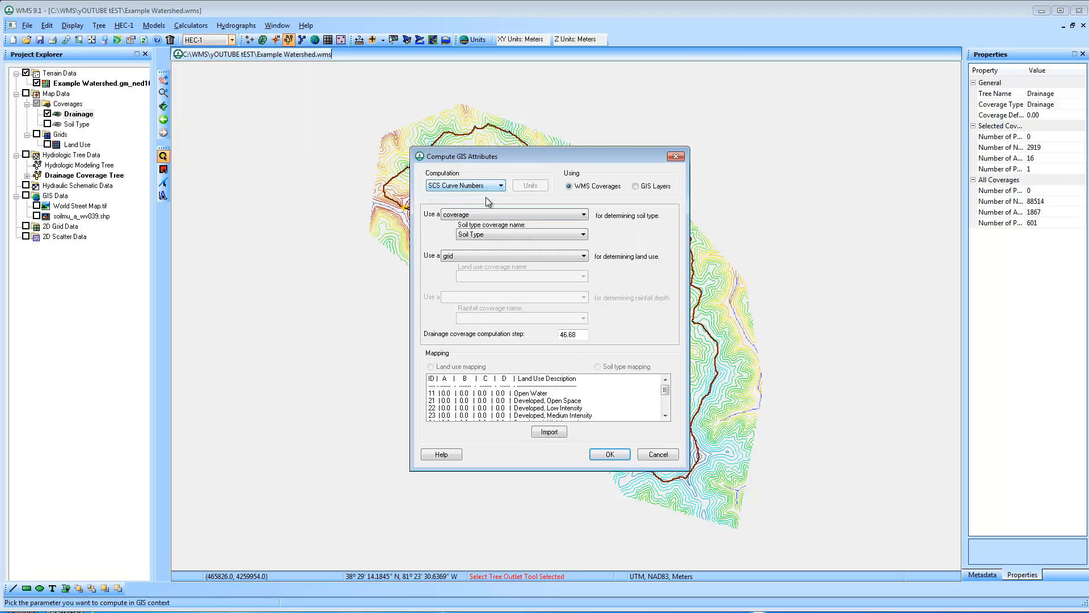
click(523, 216)
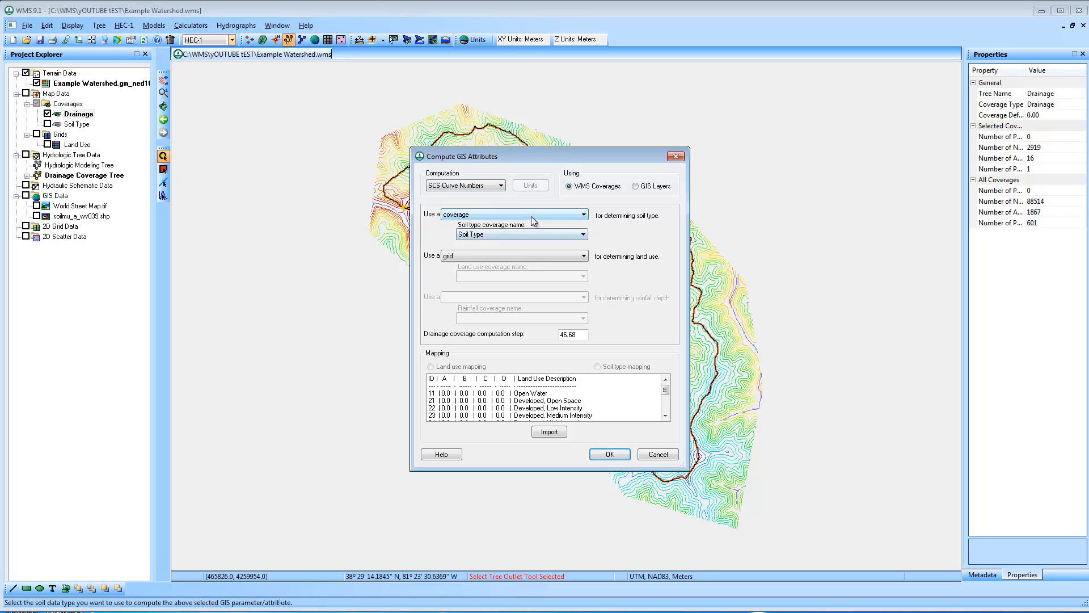
click(531, 216)
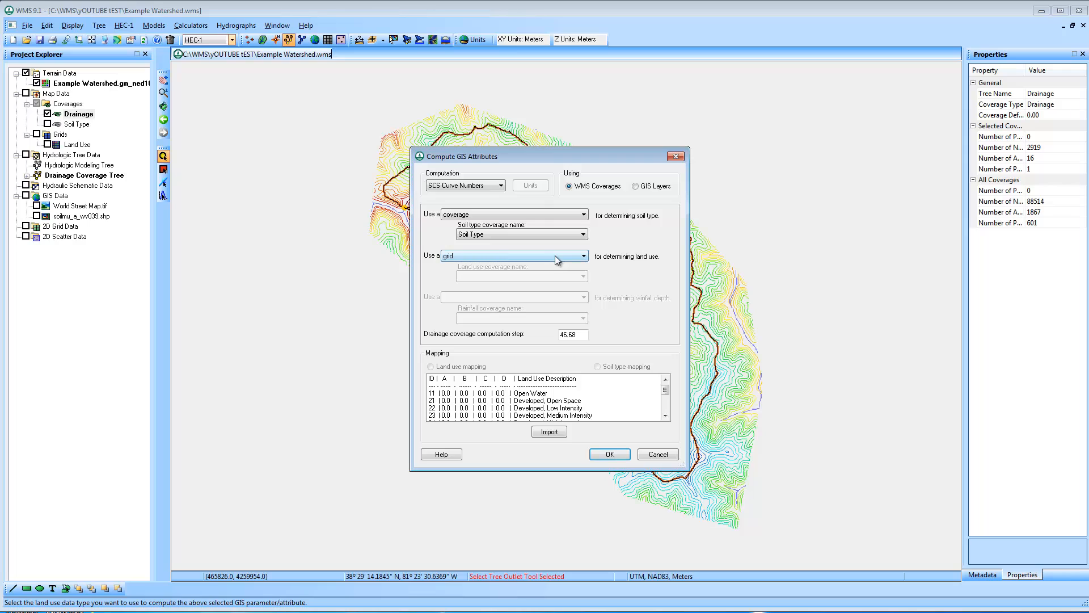
Import IWW Curve Number.tbl from the Soil Type folder, overwriting the current land use table
click(553, 431)
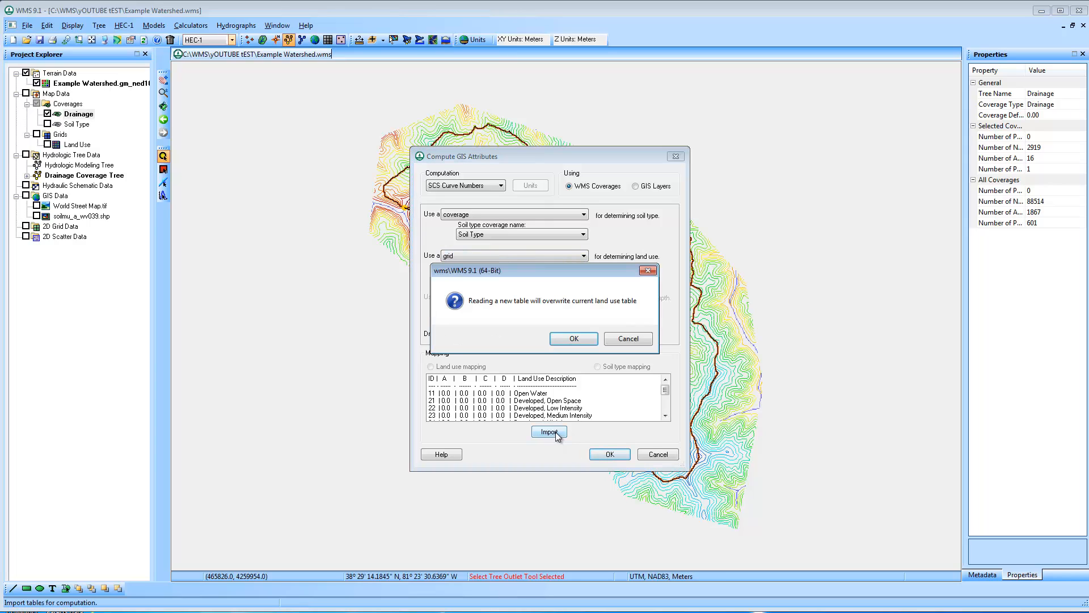
click(590, 338)
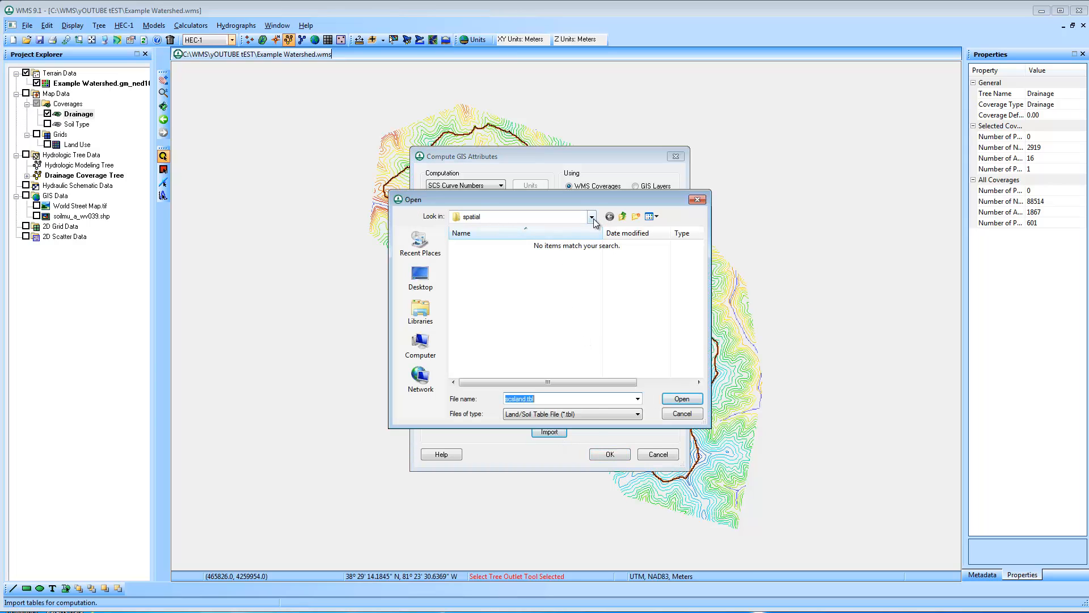
click(591, 217)
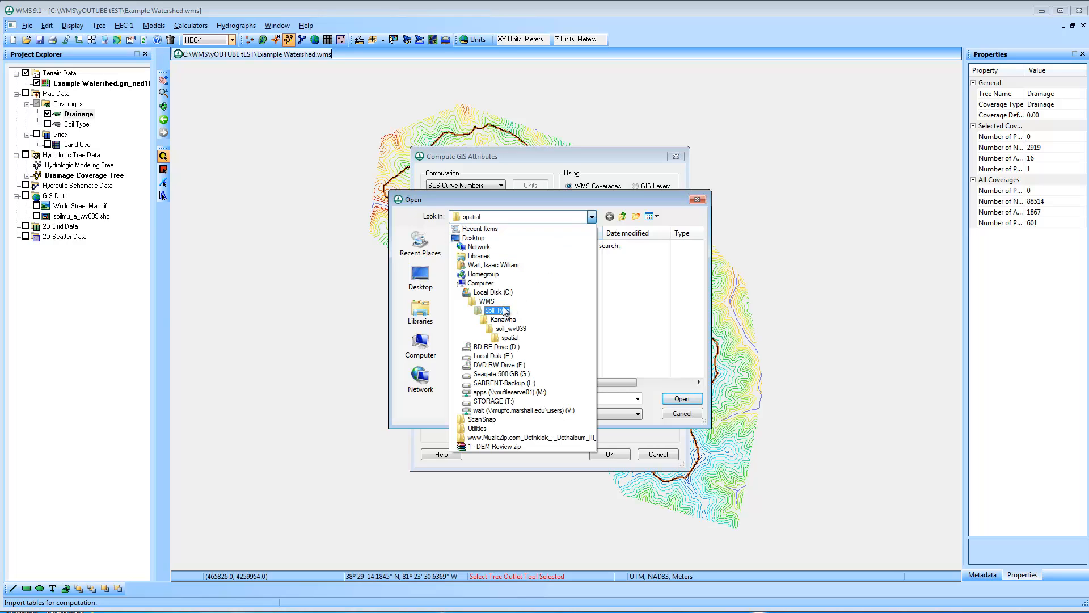
key(Up)
click(498, 309)
drag(702, 289, 701, 346)
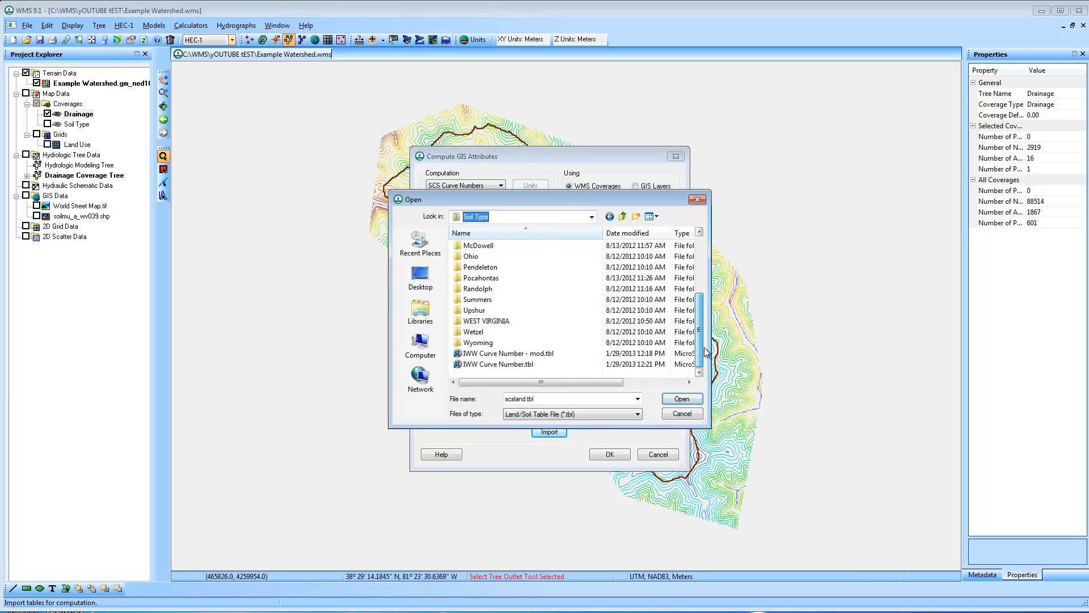
click(569, 364)
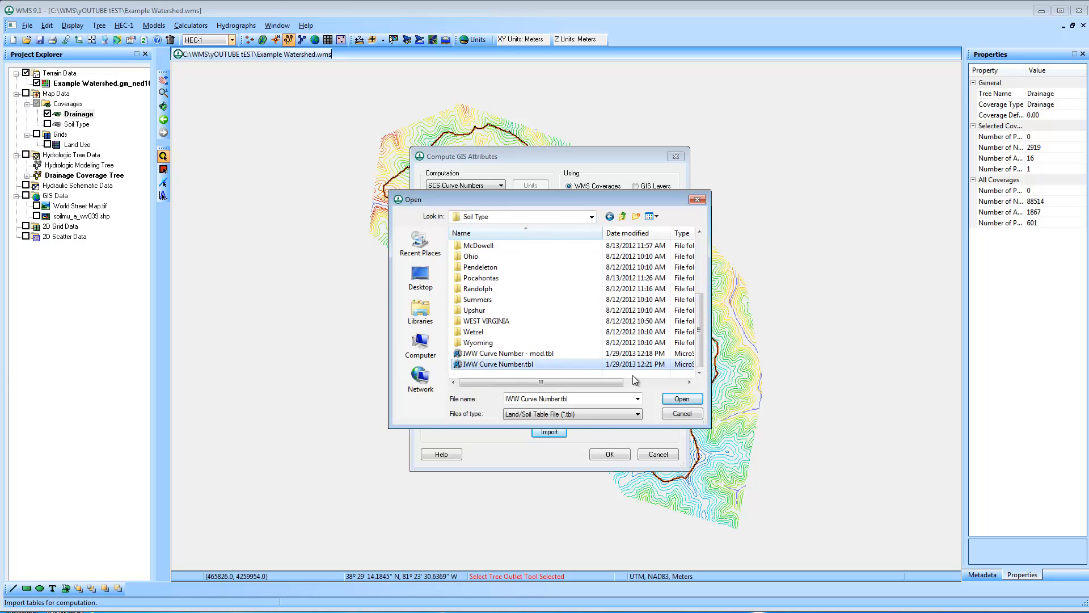
click(683, 399)
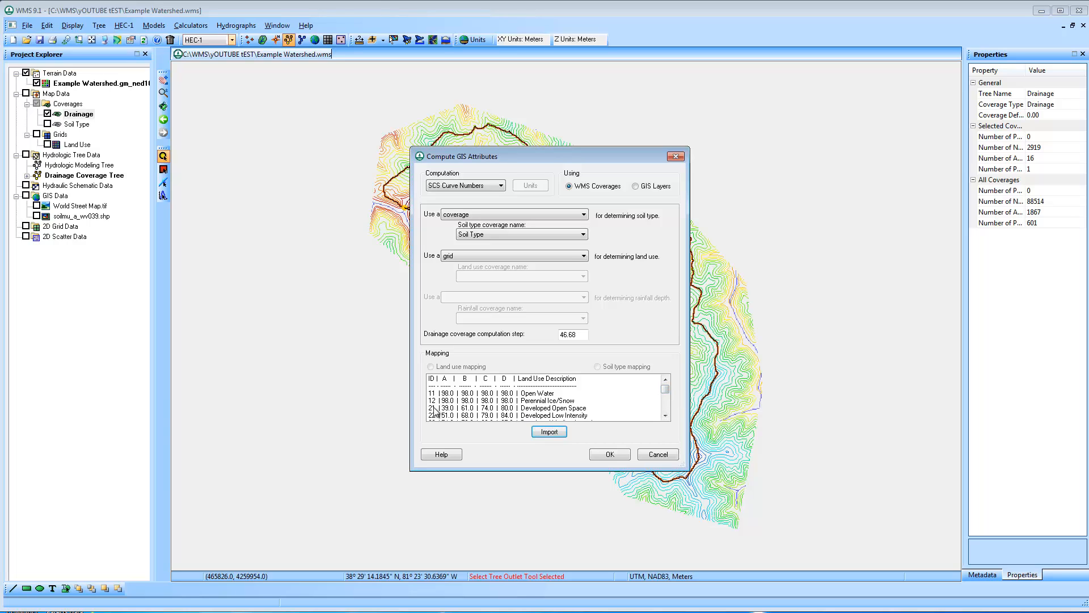
Review the imported curve number table and compute the SCS curve numbers for the basin
drag(665, 393, 666, 398)
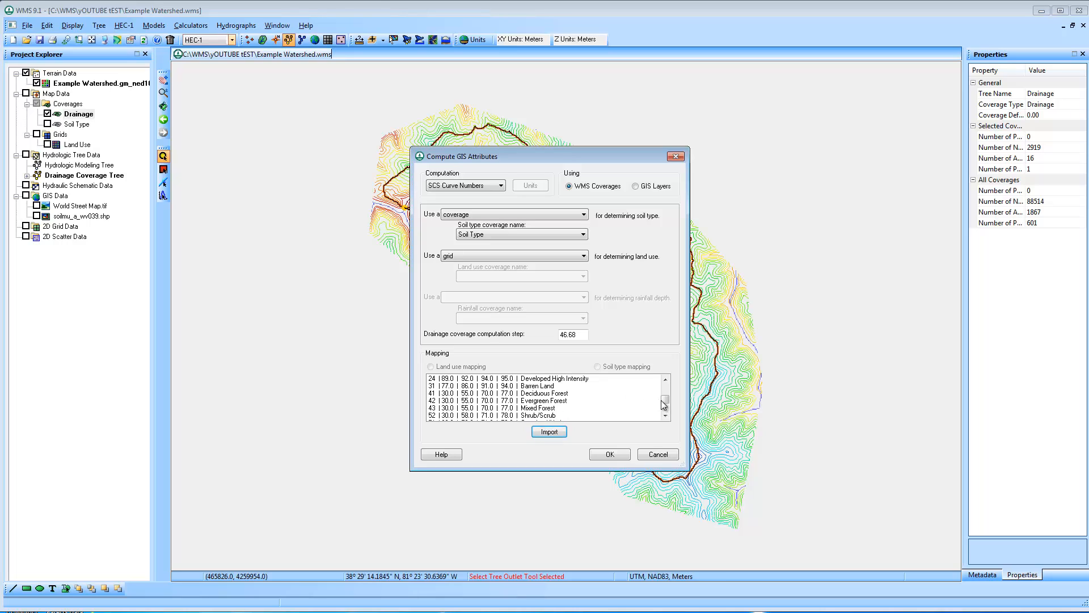
scroll(665, 404, up, 3)
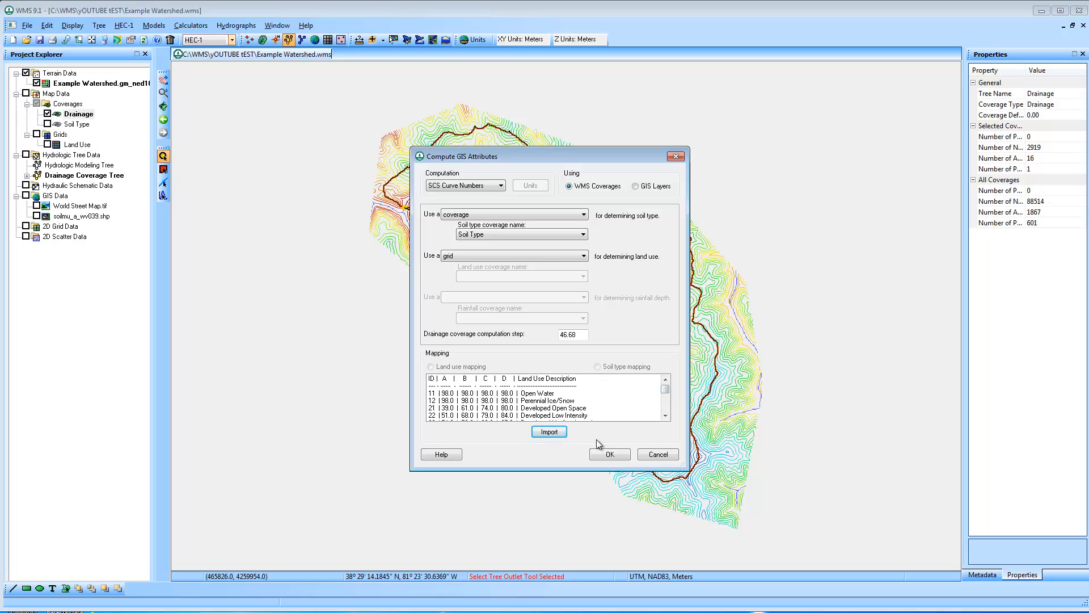
click(604, 453)
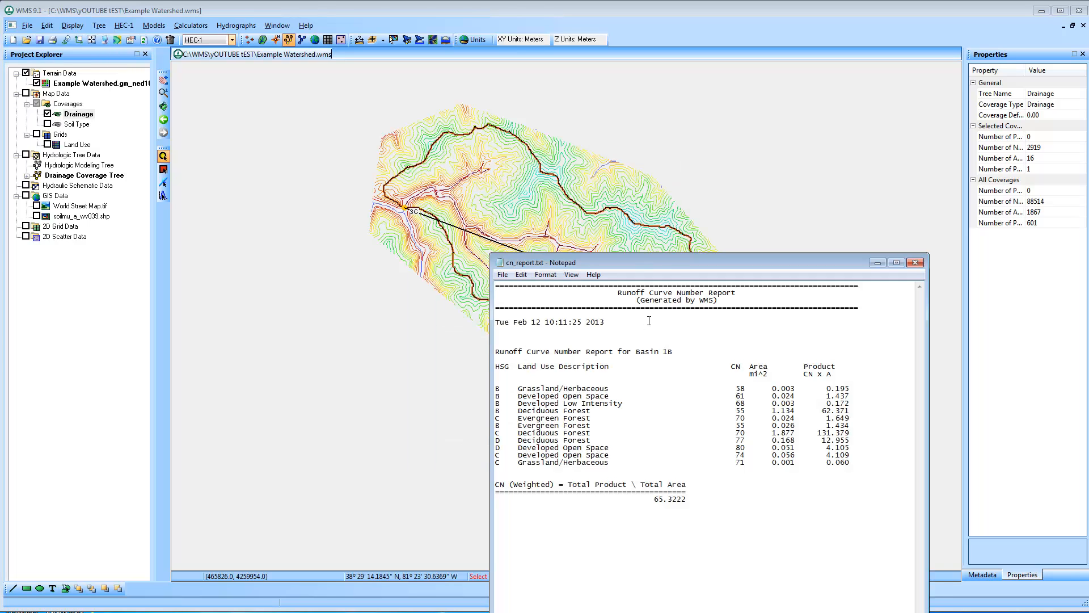
Read and close the Runoff Curve Number Report, and check the basin's curve number in its properties
drag(671, 271, 564, 160)
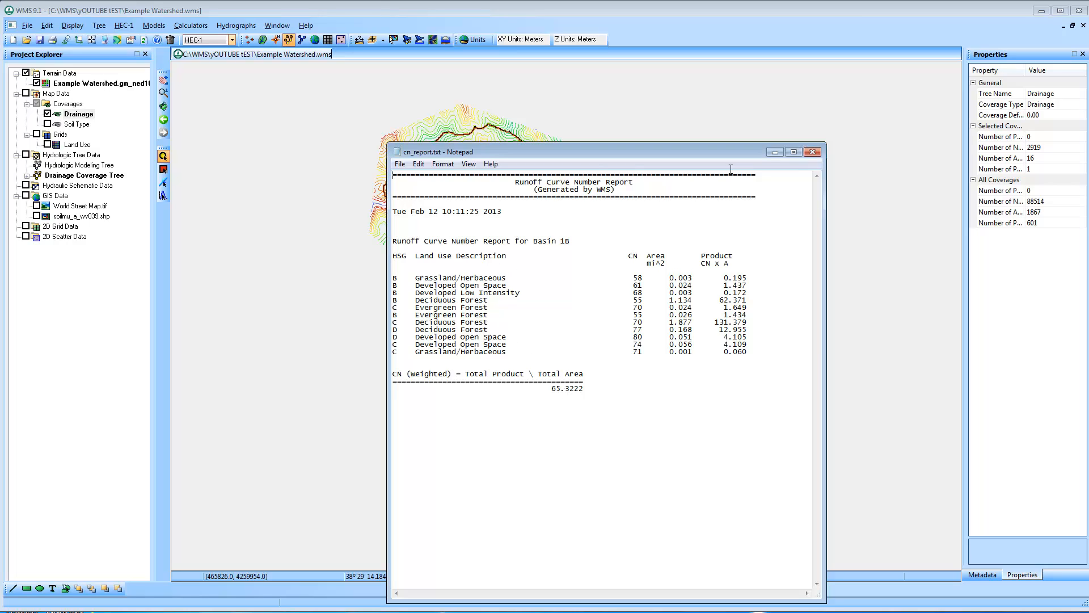
click(813, 151)
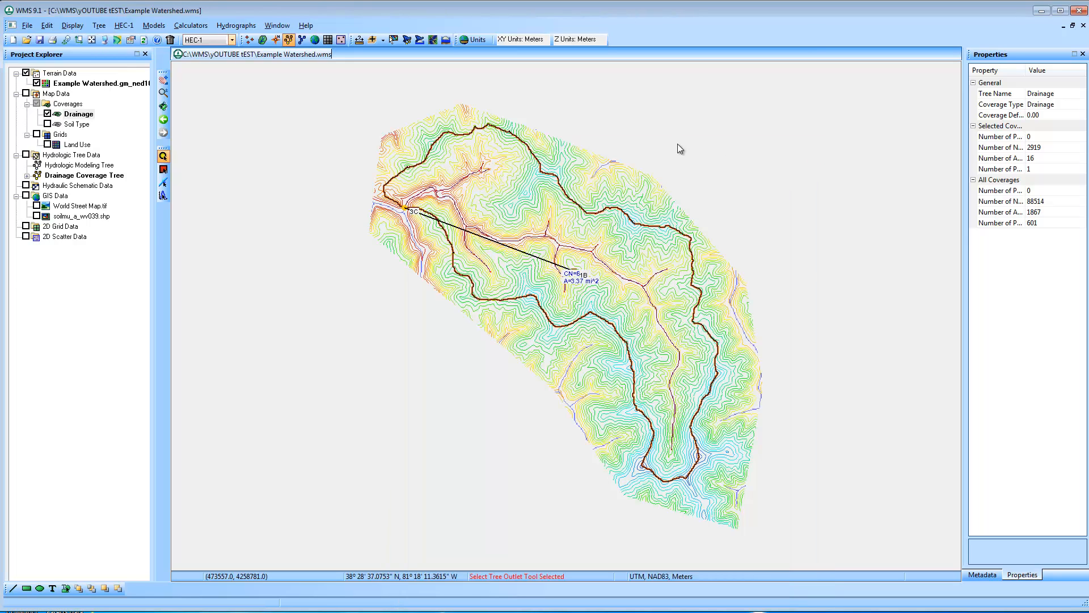
click(584, 278)
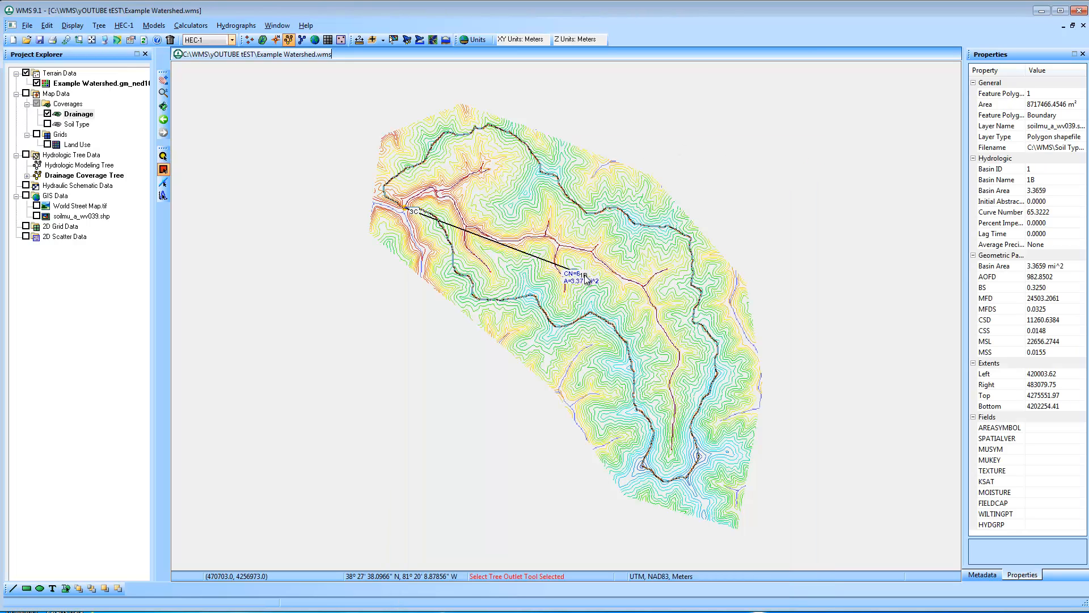
click(587, 265)
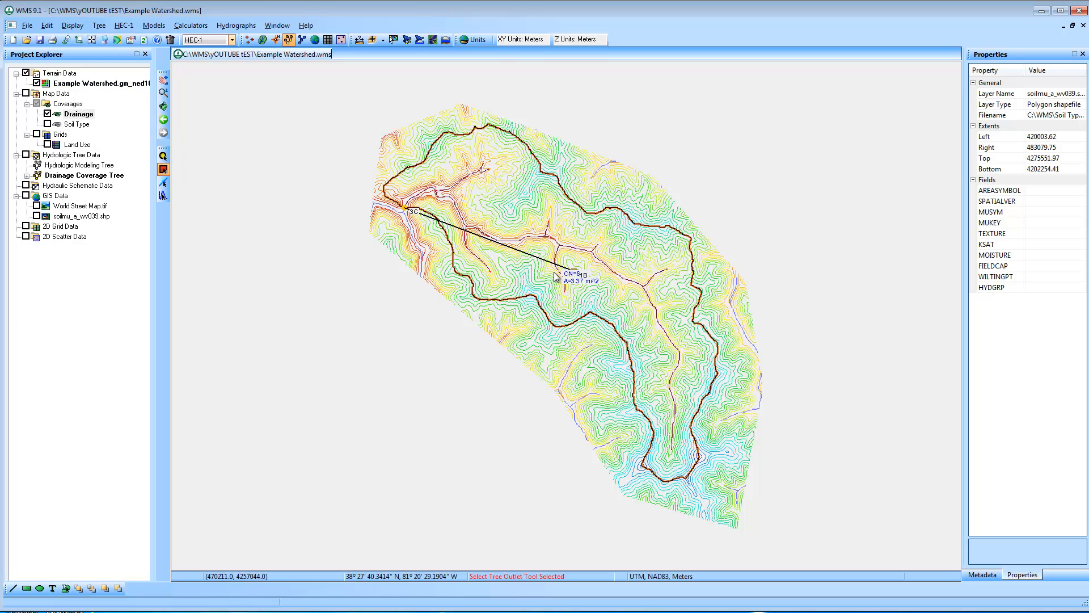
Move basin 1B's icon clear of its label and add a second outlet point about midway along the main stream
drag(571, 272, 567, 261)
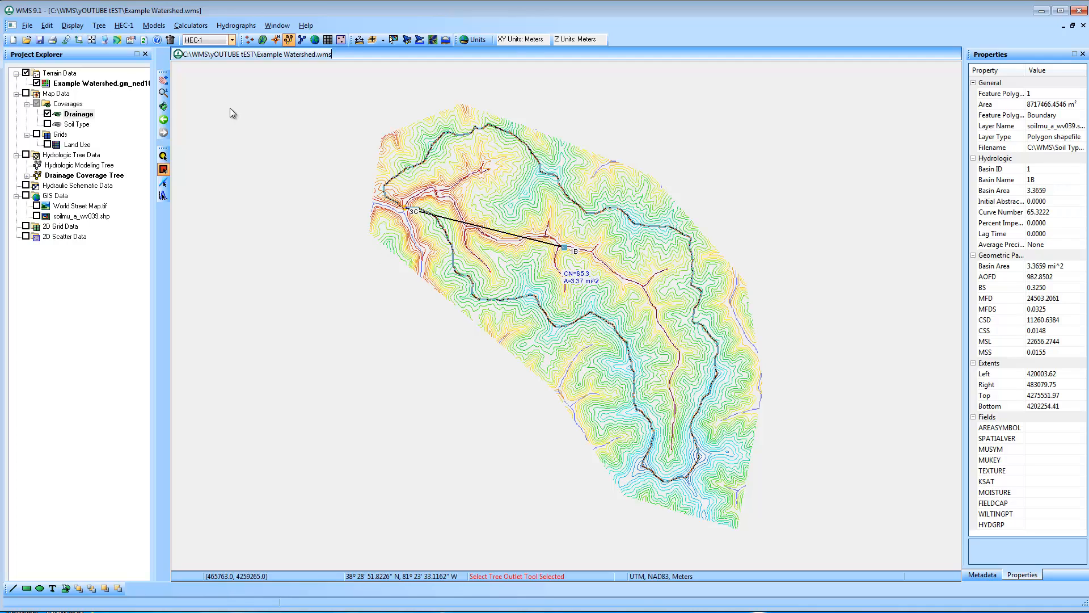
click(262, 40)
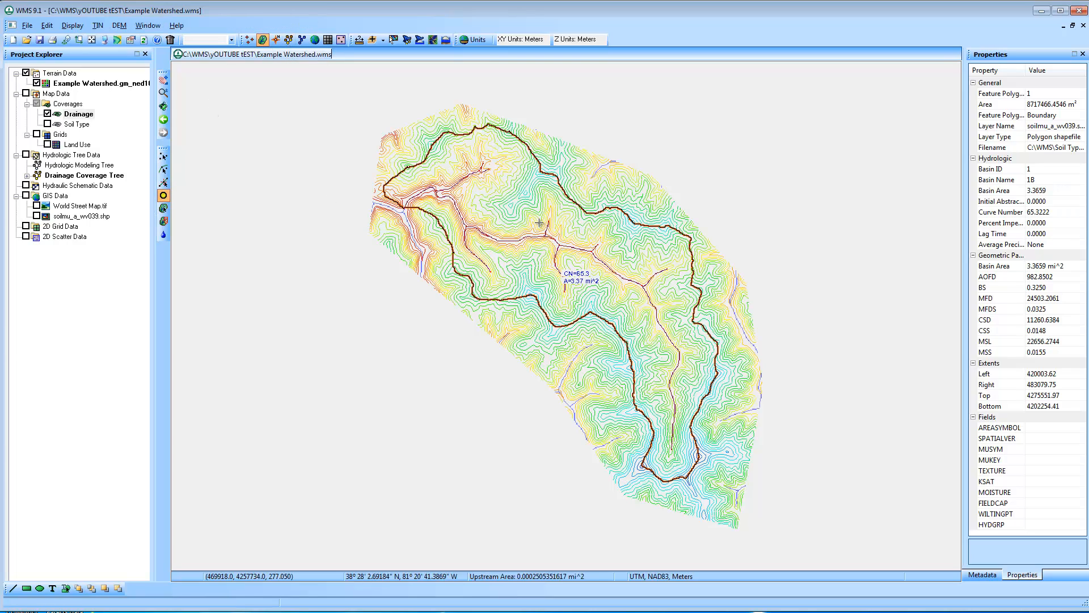
click(570, 247)
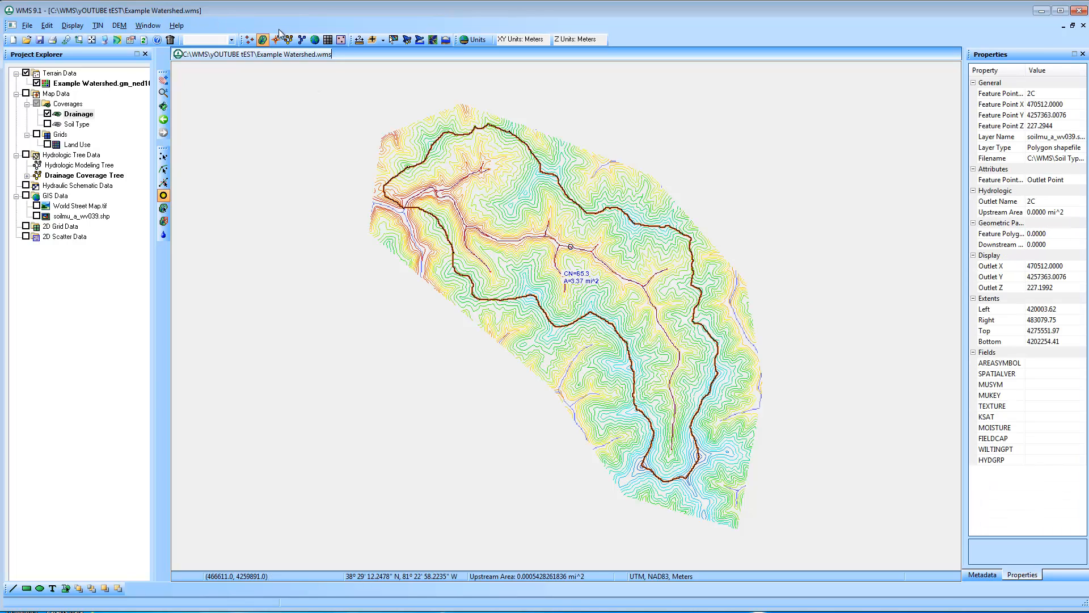
Delineate the watershed again with the Delineate Basins Wizard, keeping the 0.1 mi^2 stream threshold and the existing computation units
click(120, 26)
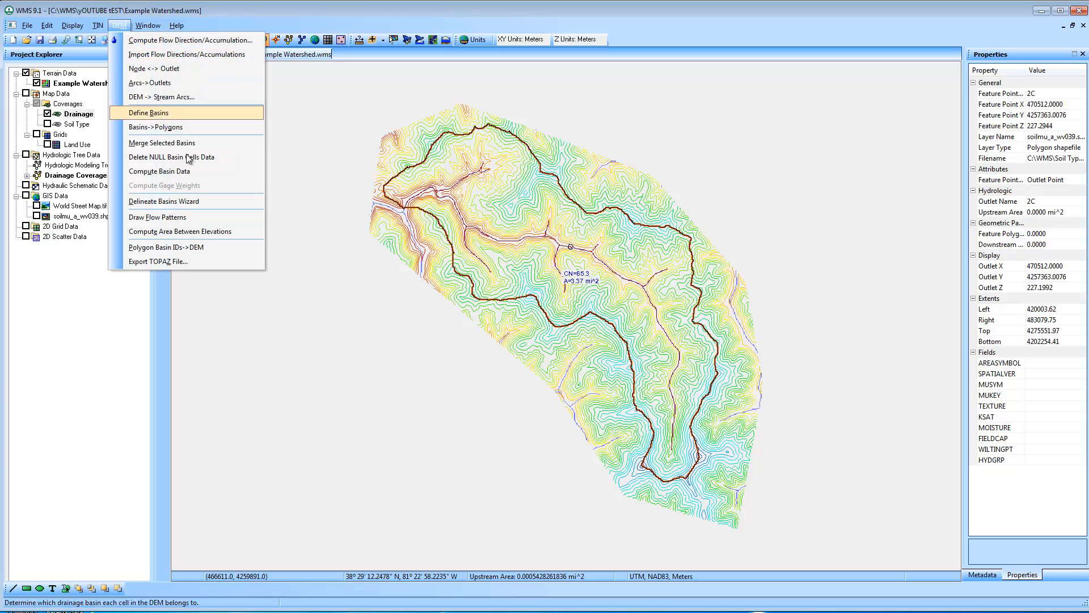
click(188, 202)
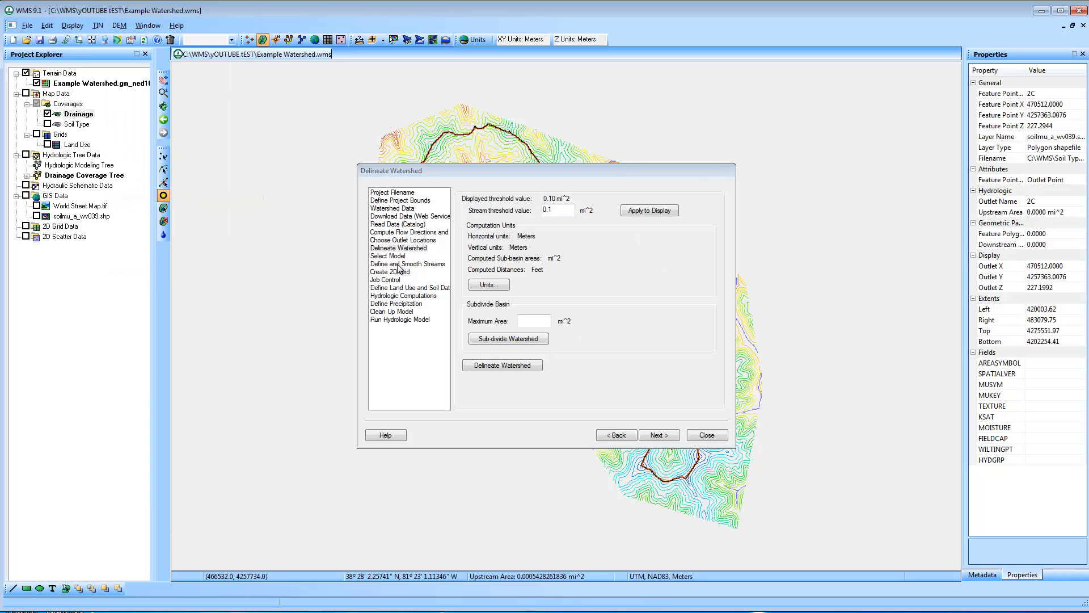
click(527, 363)
click(596, 339)
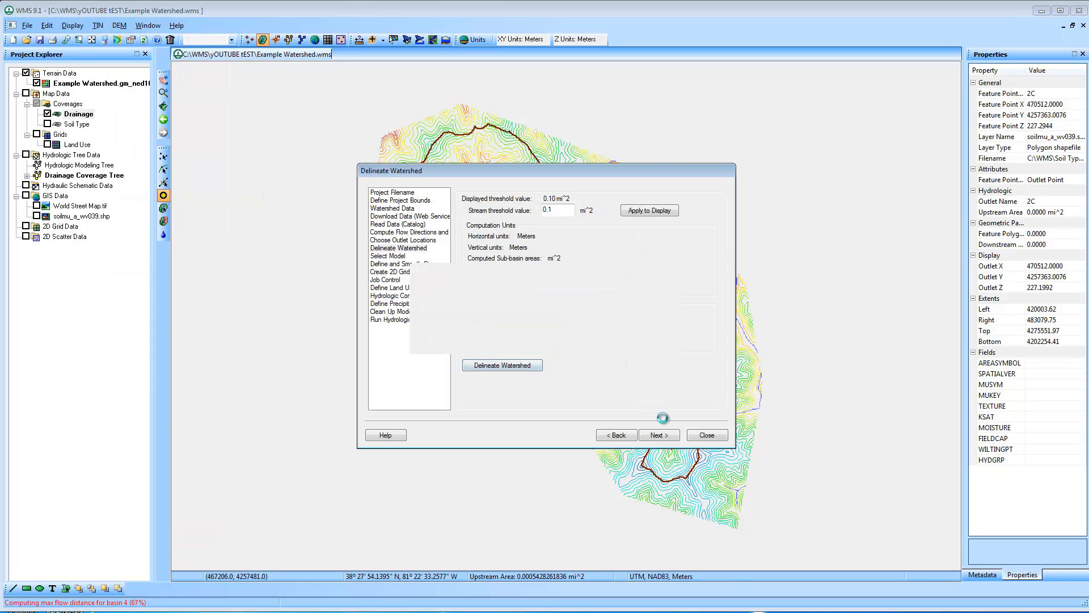
click(707, 435)
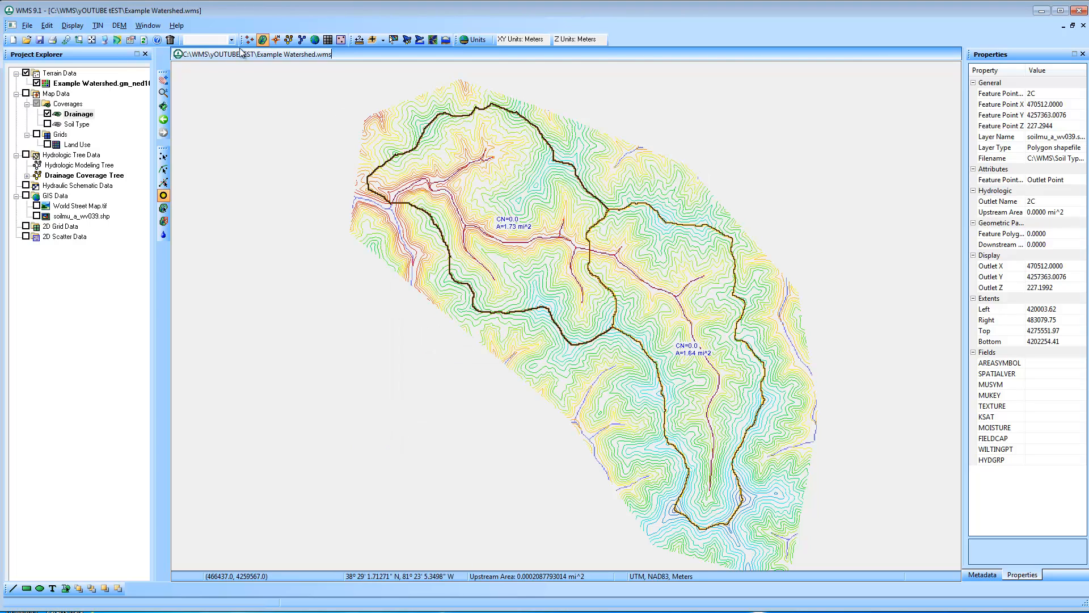
Compute GIS attributes for SCS curve numbers of both sub-basins and move the 3B and 4B basin icons clear of their labels
click(289, 41)
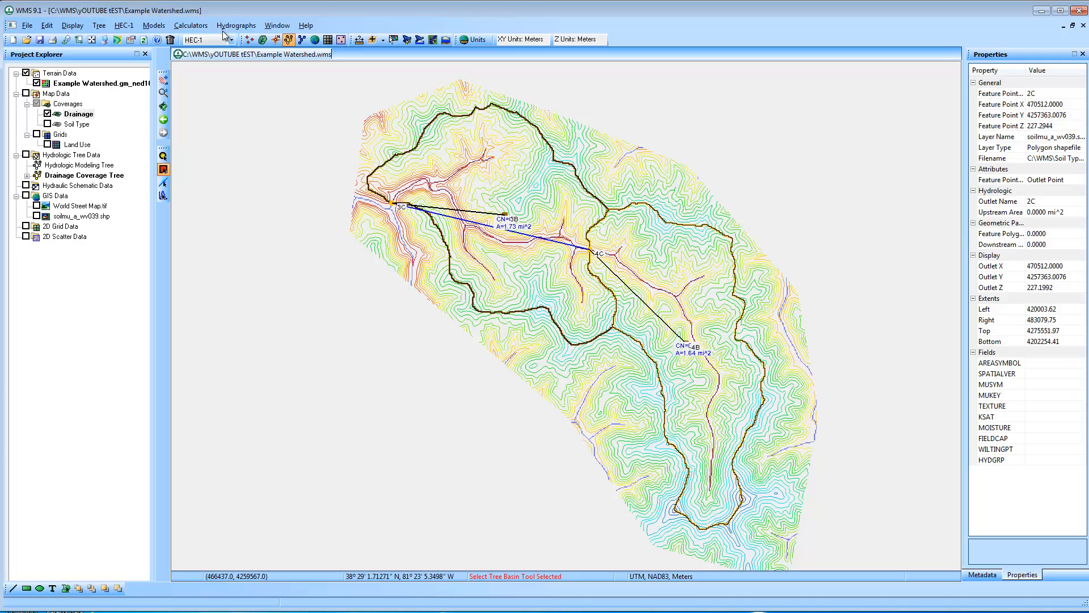
click(193, 25)
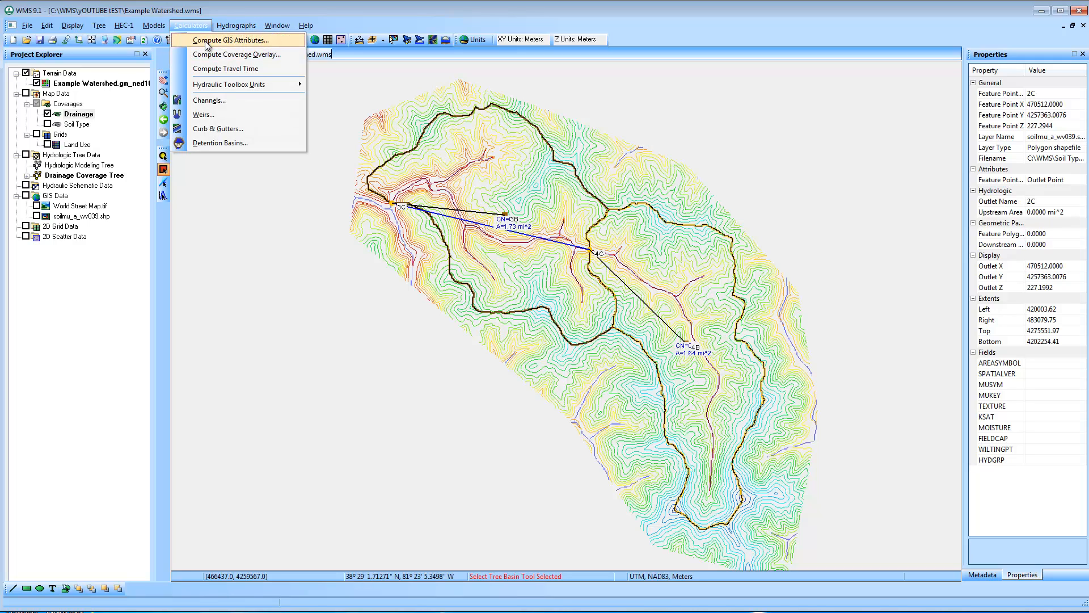
click(206, 41)
click(607, 454)
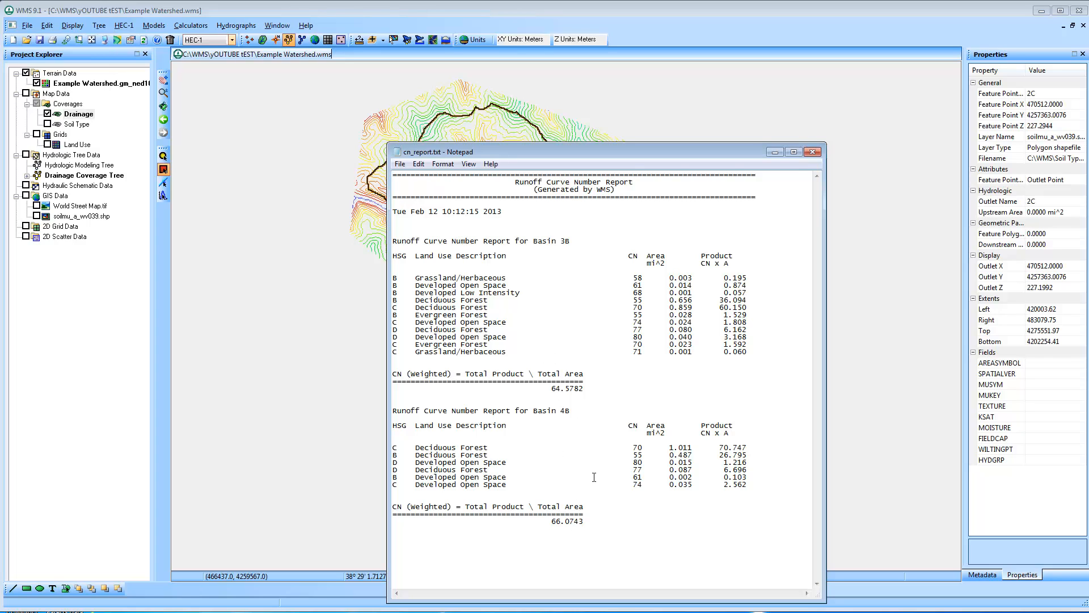
click(812, 152)
drag(504, 214, 498, 196)
drag(690, 340, 719, 327)
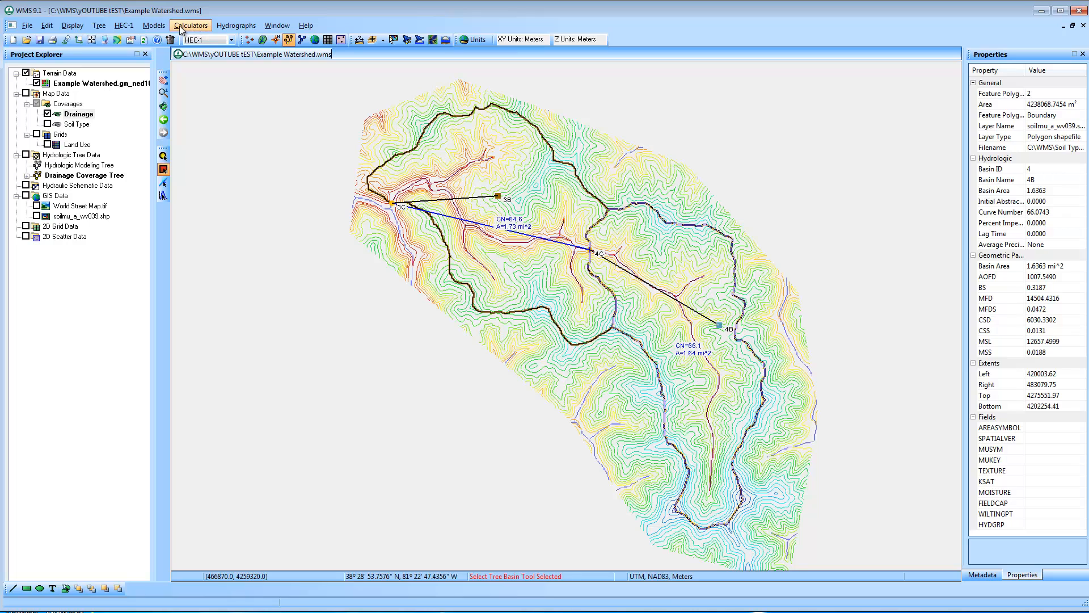
Accept the HEC-1 job control settings with a 15-minute computational time interval, 150 hydrograph ordinates and English units
click(132, 26)
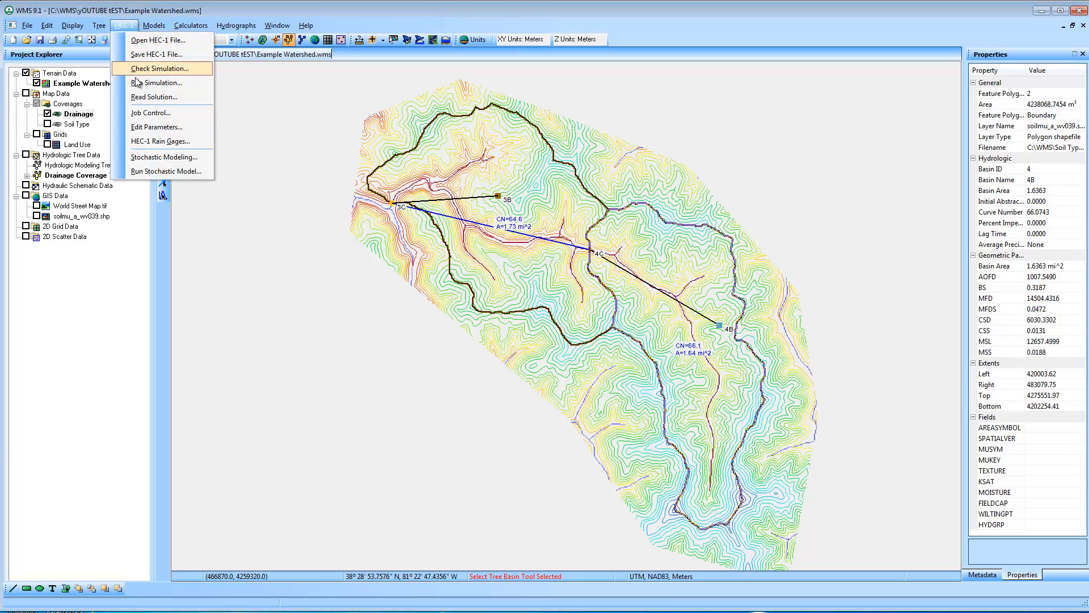
click(153, 112)
key(Tab)
key(Tab)
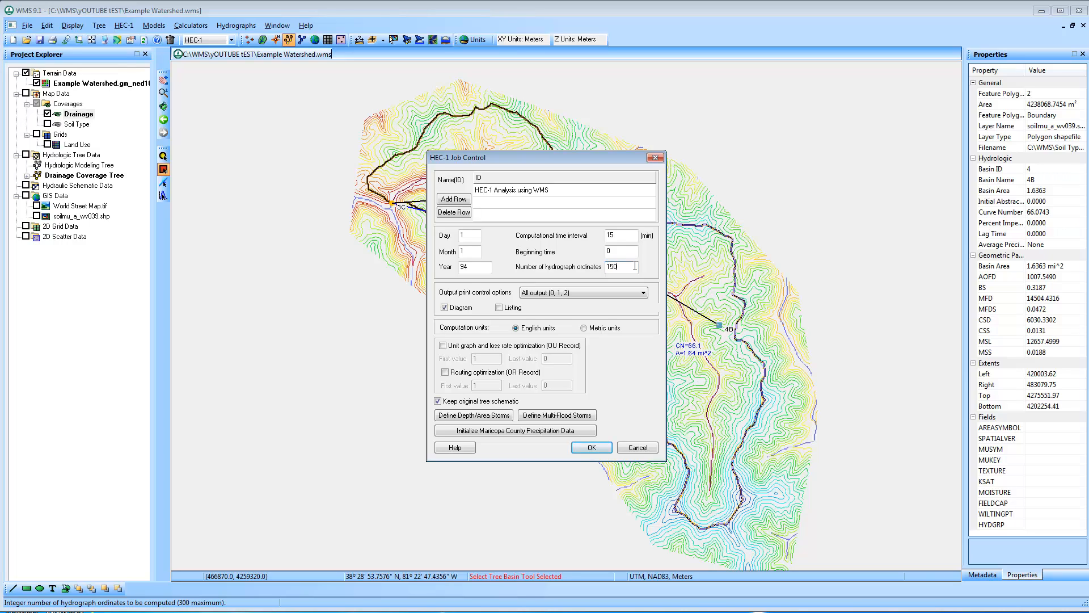
click(593, 448)
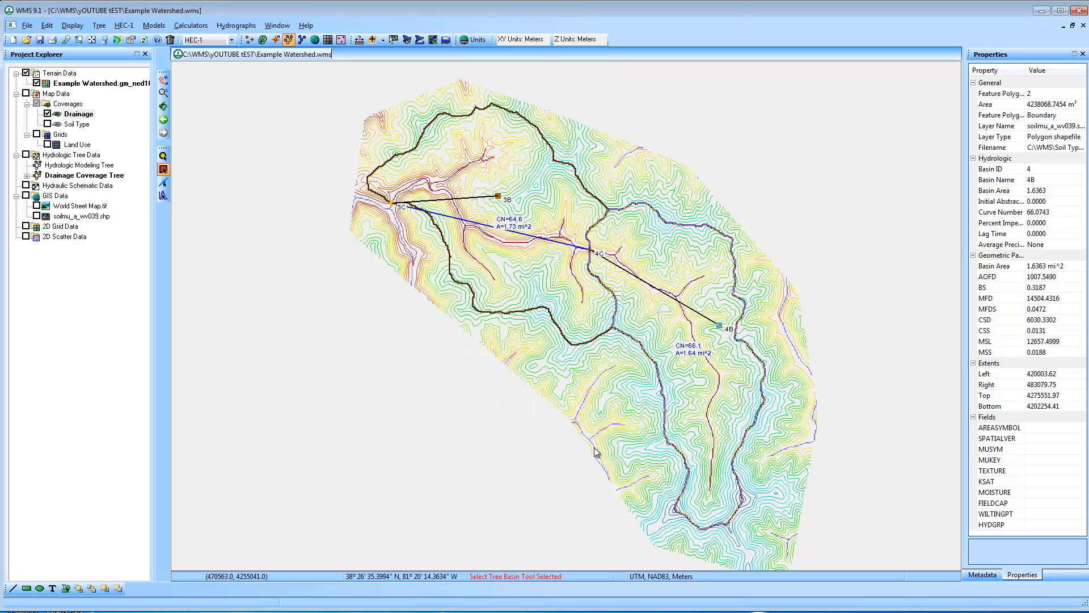
Give basin 3B a basin average precipitation of 3 in with the typeII-24hour distribution in its HEC-1 parameters
click(125, 25)
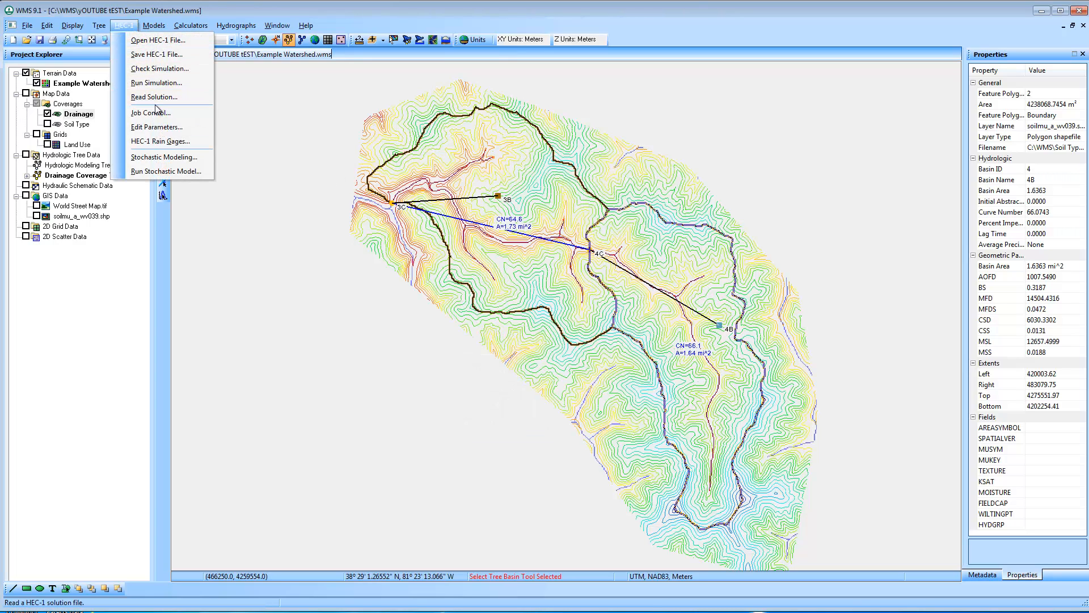
click(157, 127)
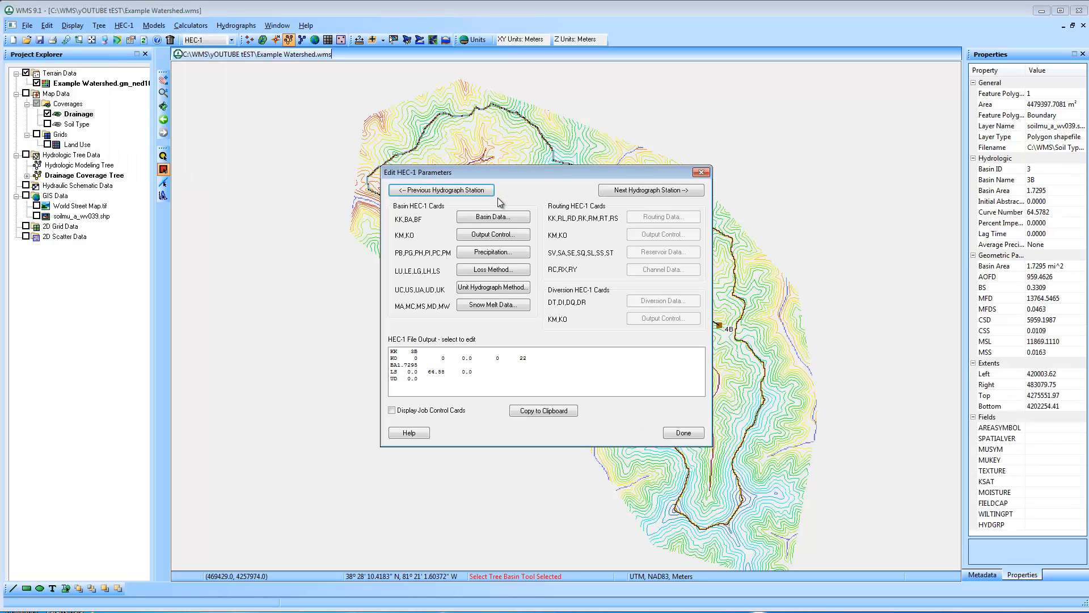
click(514, 254)
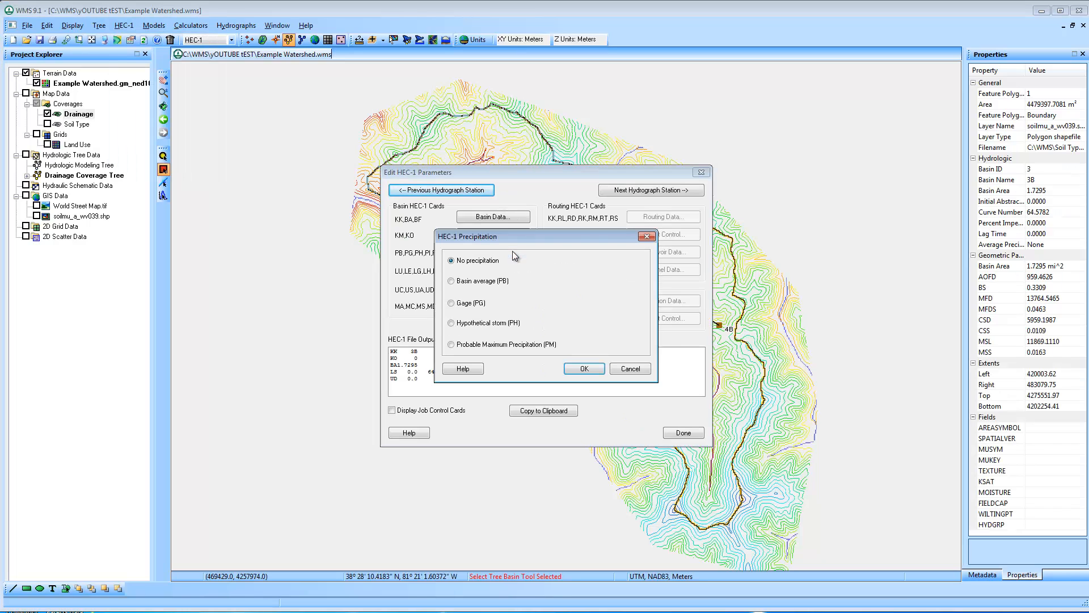
click(479, 281)
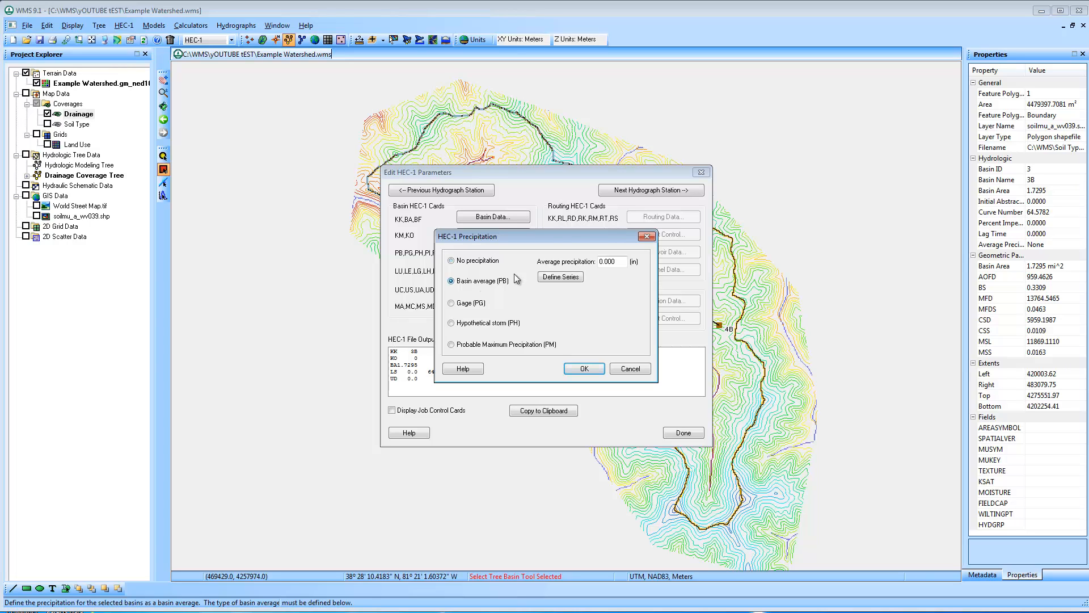
double_click(620, 261)
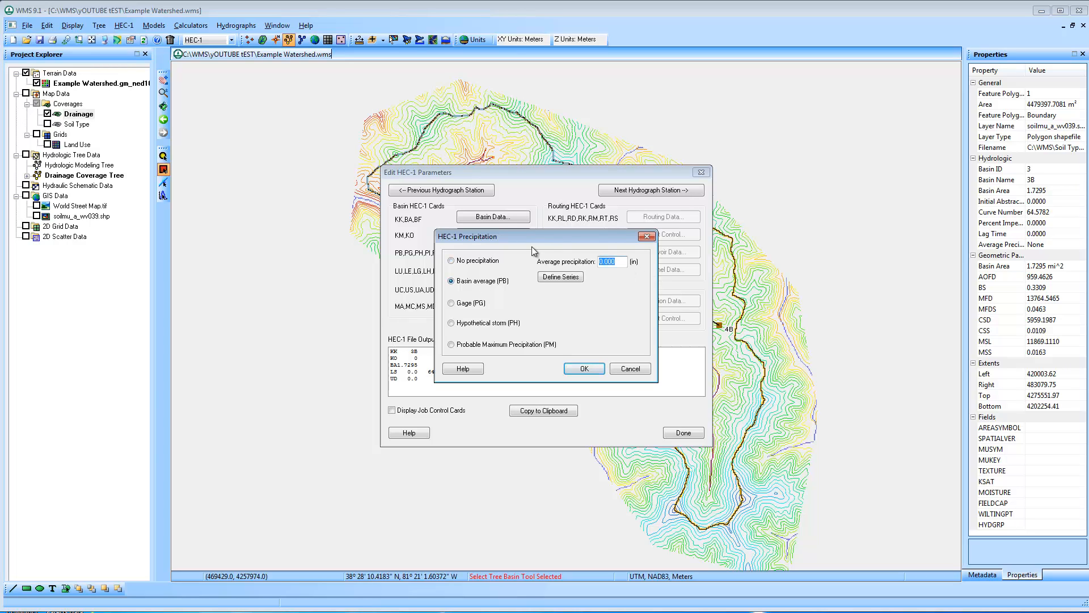
click(577, 281)
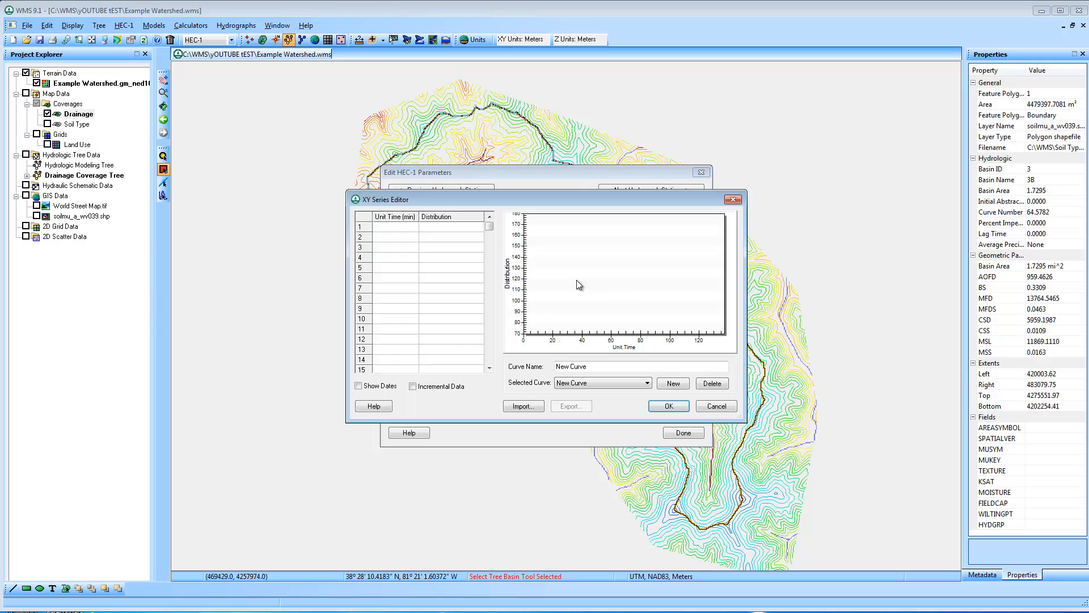
click(620, 382)
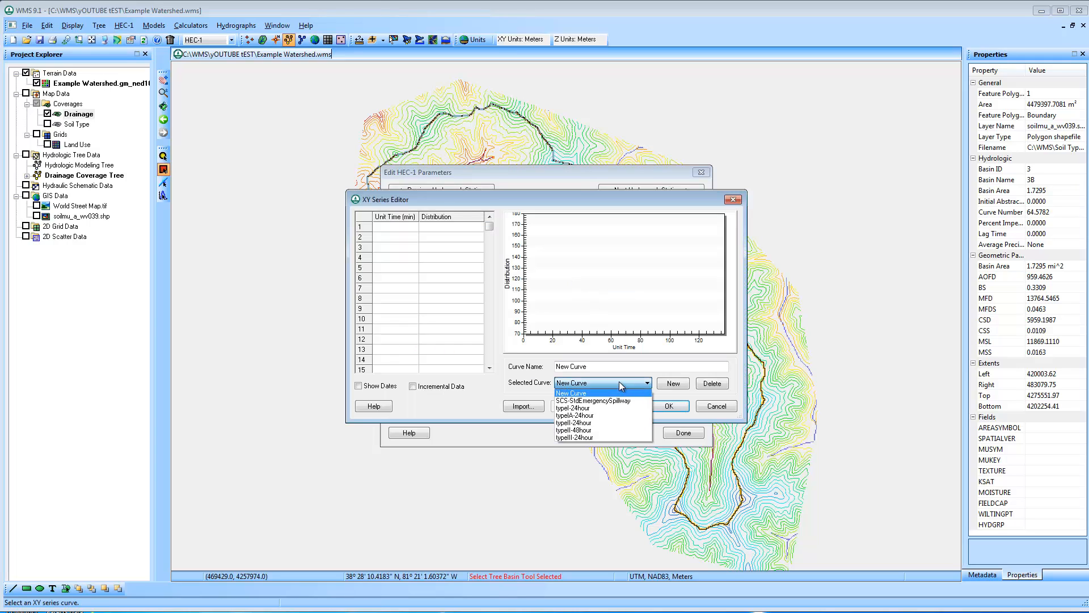
click(610, 423)
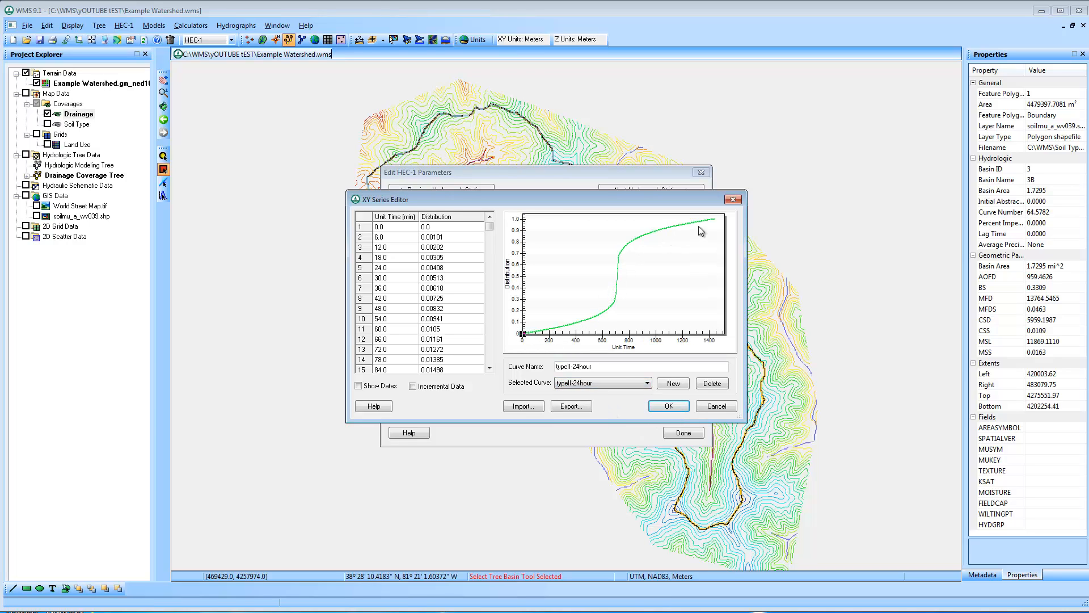
click(673, 406)
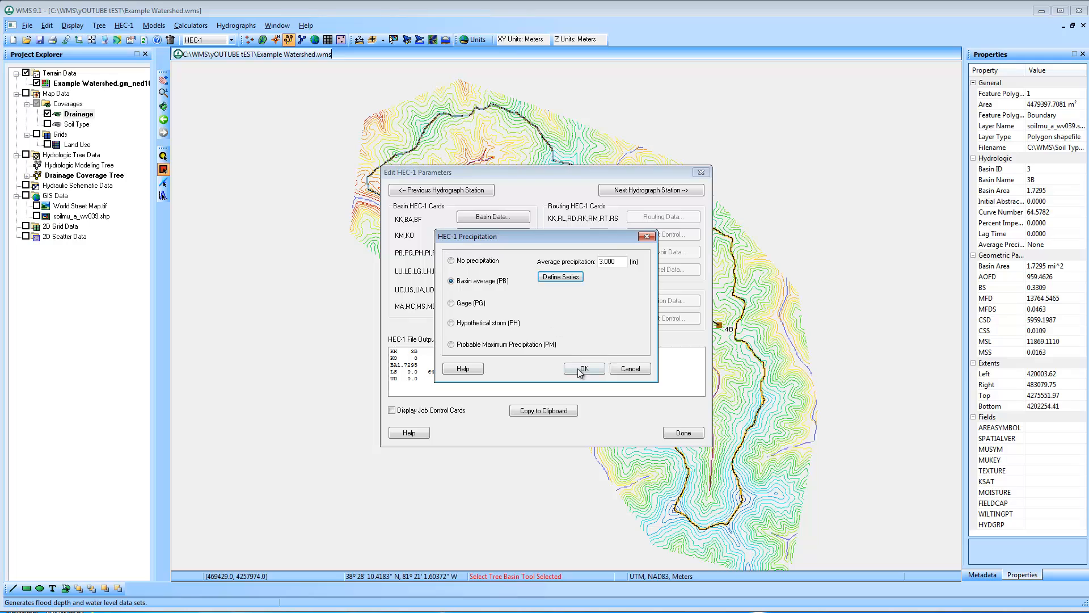
click(584, 369)
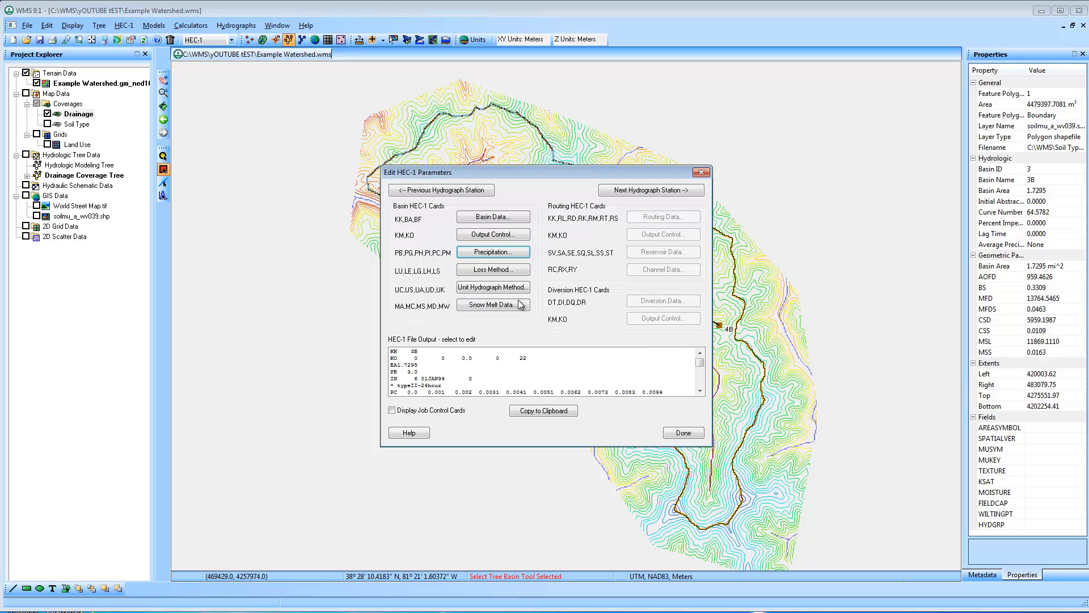
Accept basin 3B's SCS curve number loss method and compute its SCS dimensionless lag time from basin data using the SCS Method
click(507, 274)
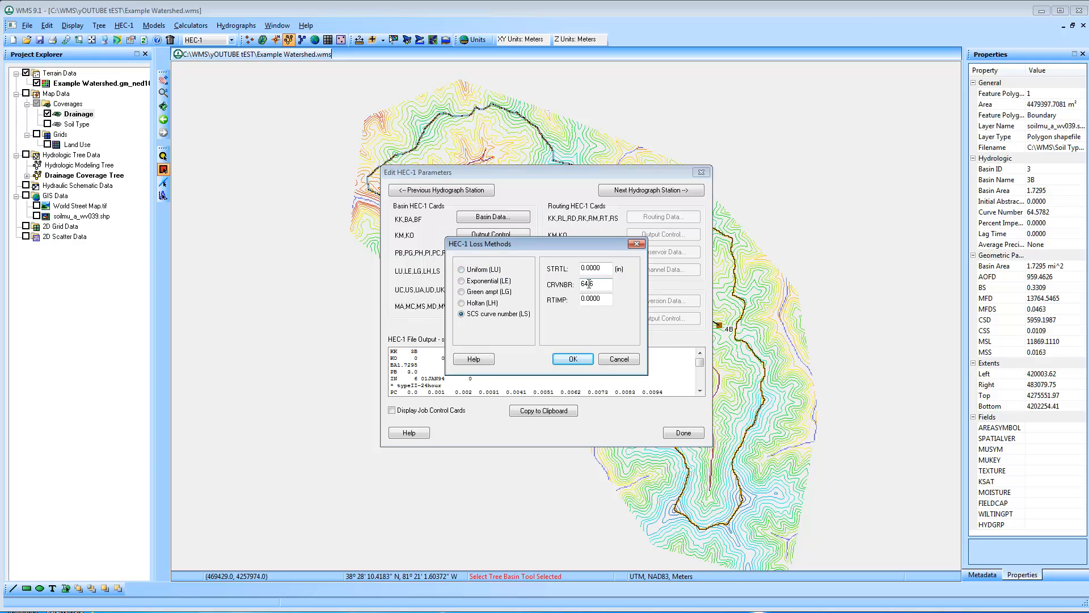
click(577, 359)
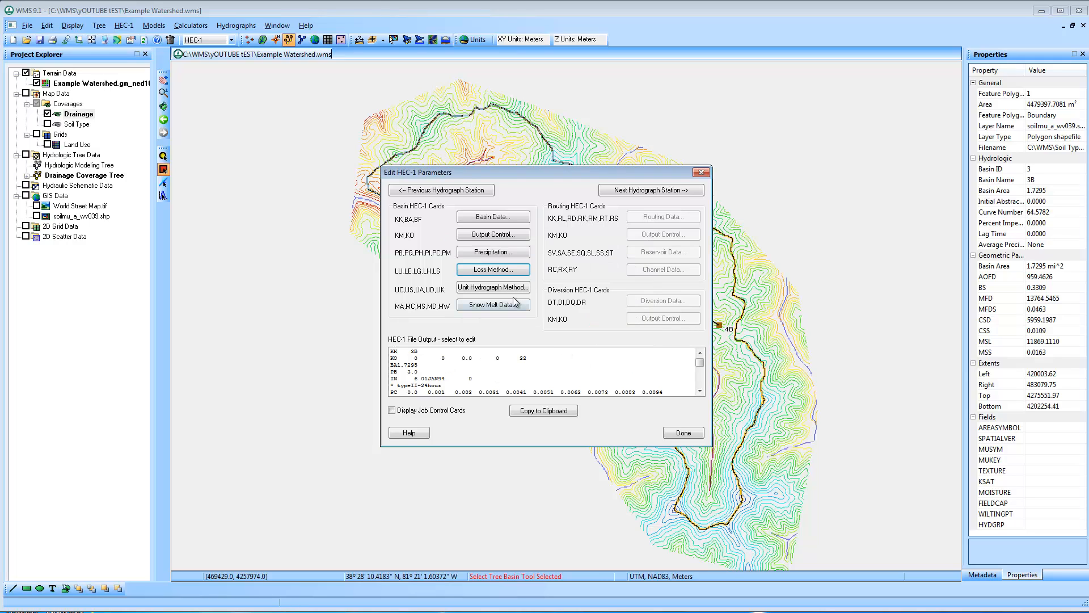
click(512, 288)
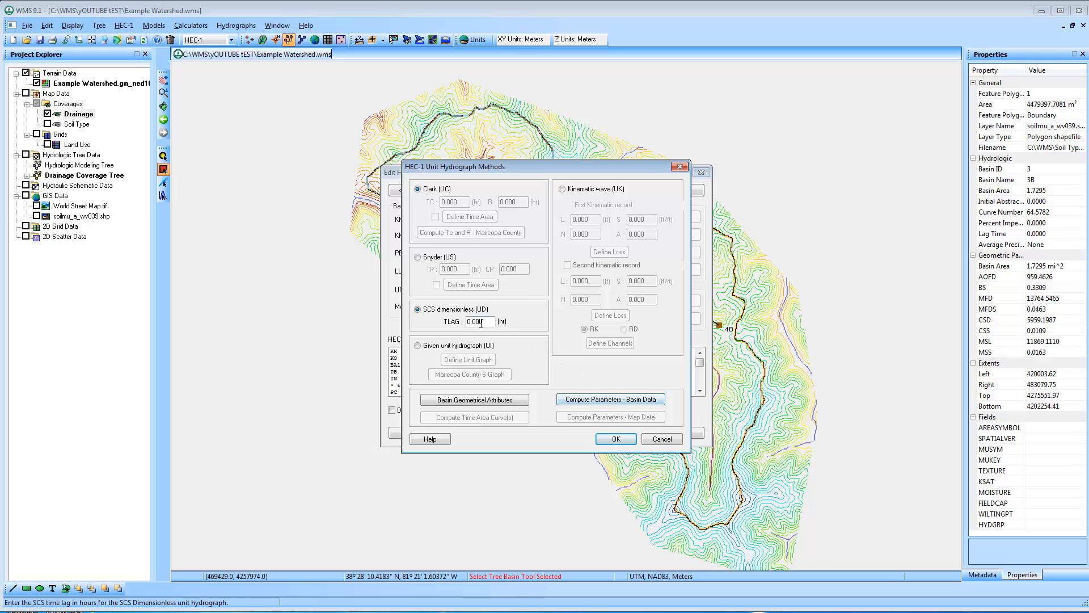
click(606, 399)
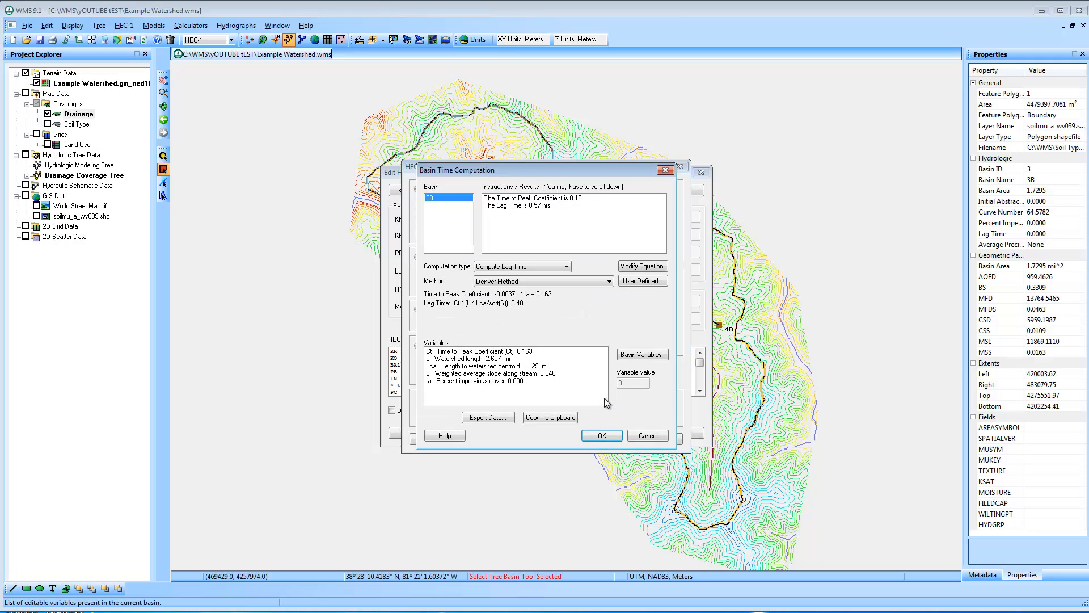
click(534, 266)
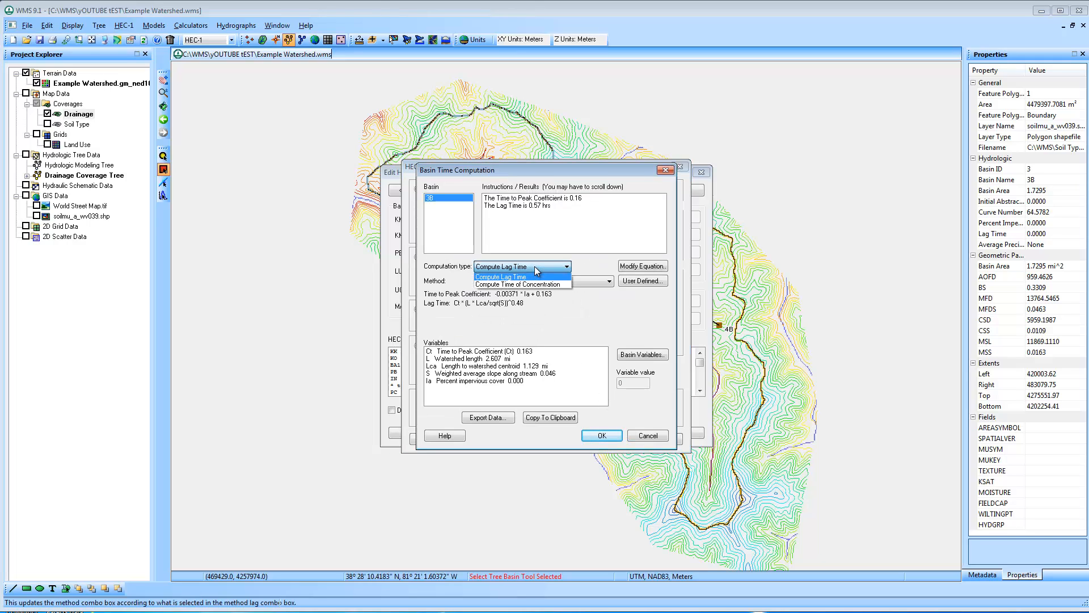
click(545, 277)
click(544, 280)
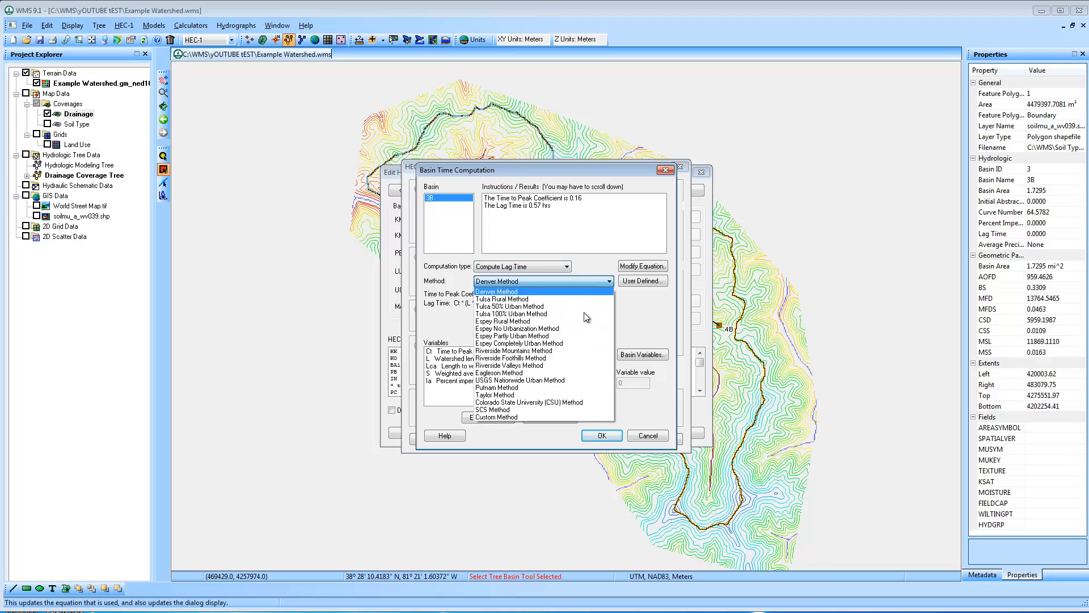
click(550, 410)
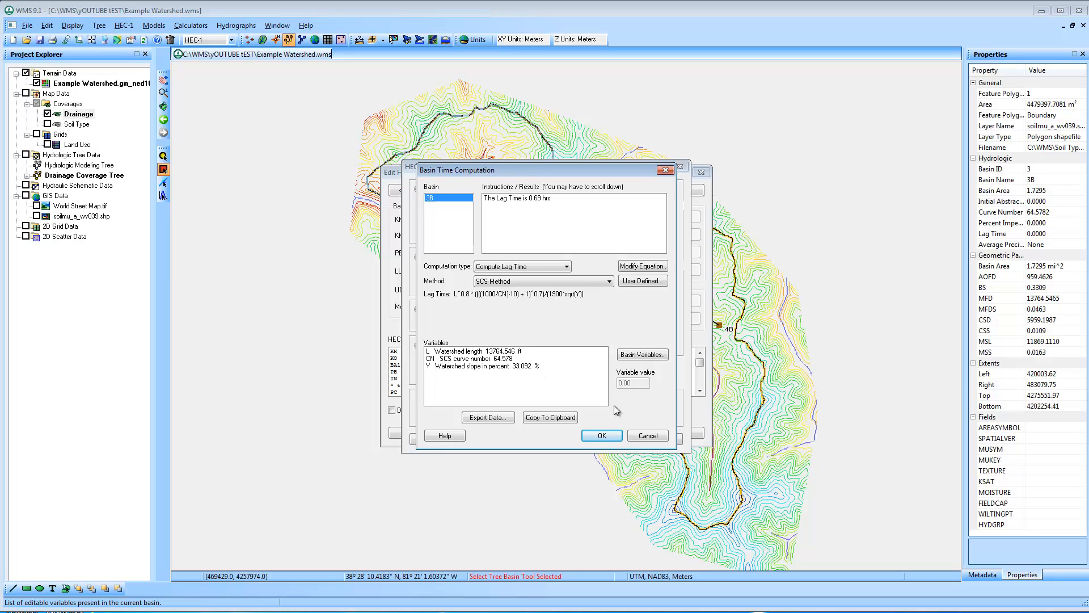
click(605, 434)
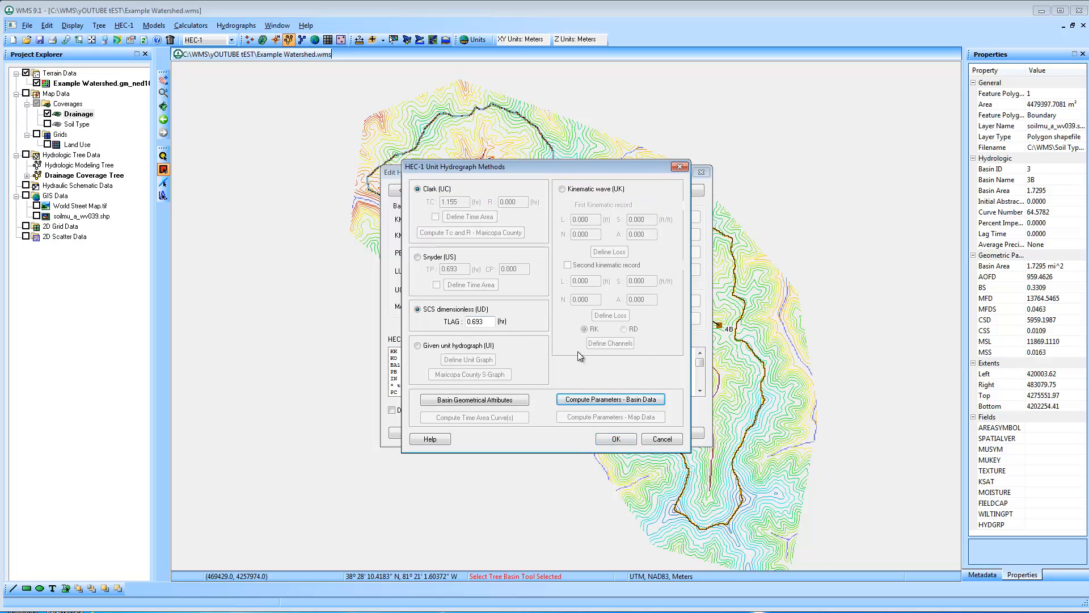
click(616, 439)
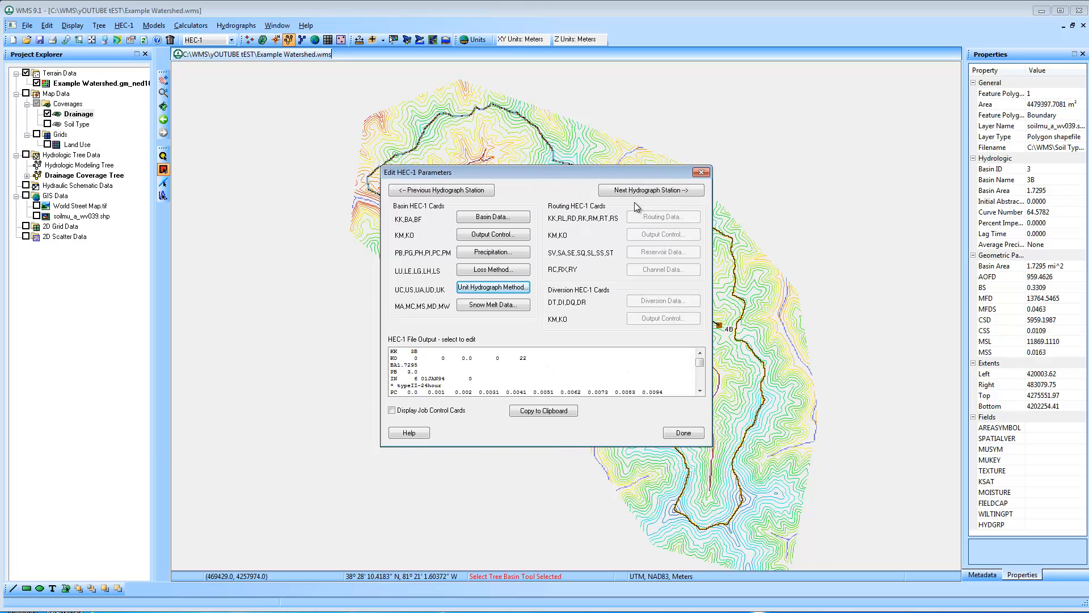
drag(641, 176, 448, 317)
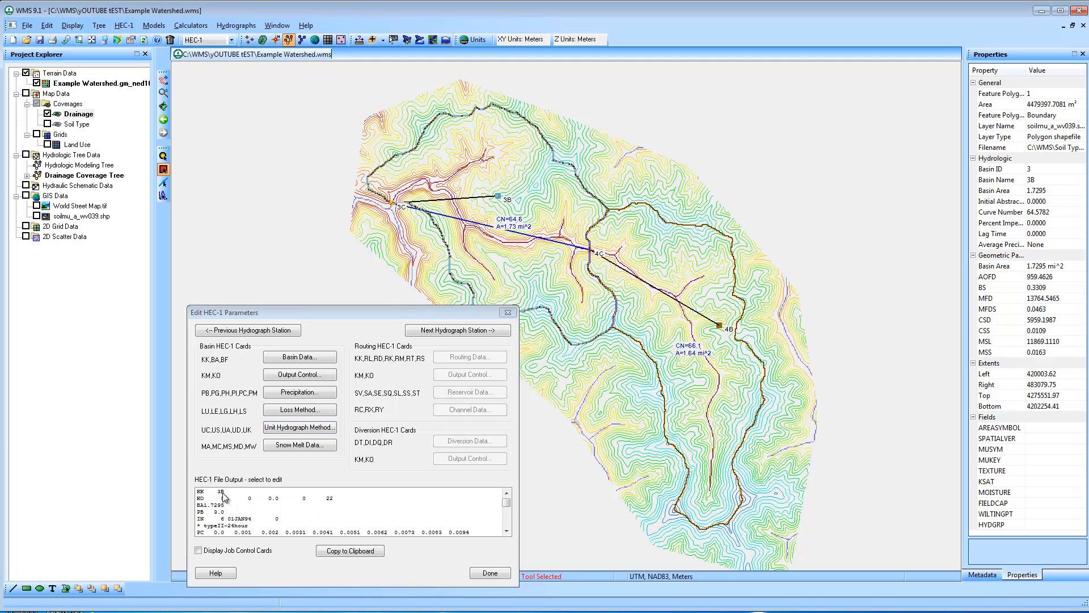
click(448, 329)
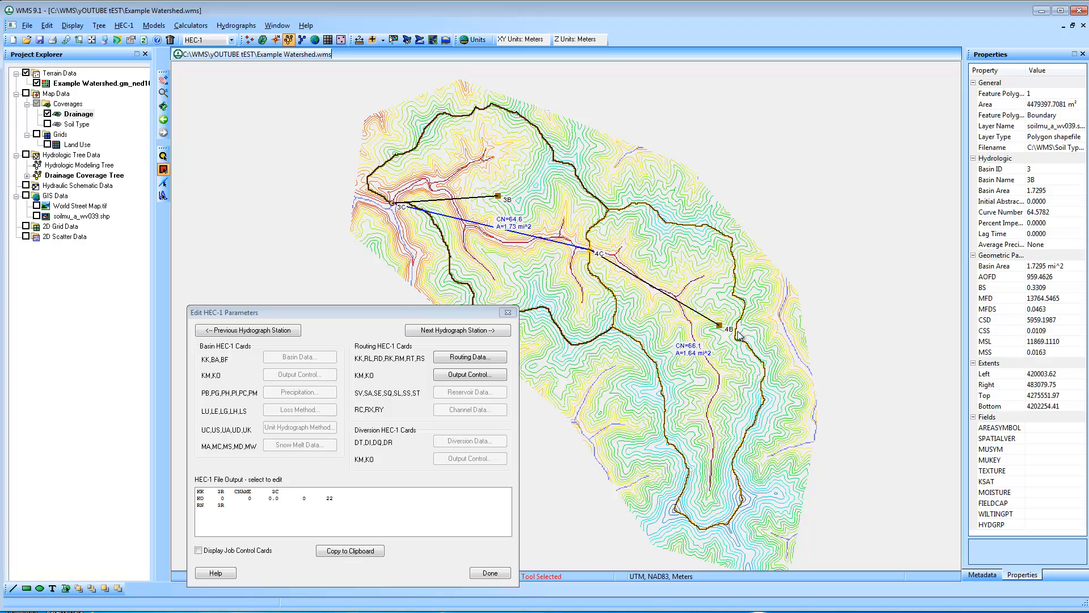
click(491, 361)
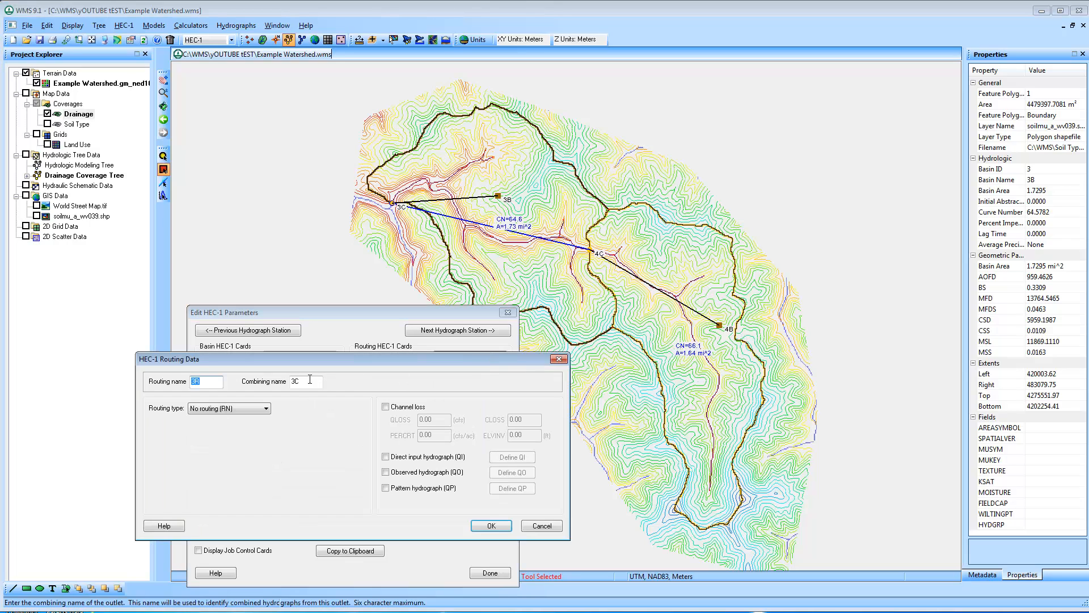
click(265, 409)
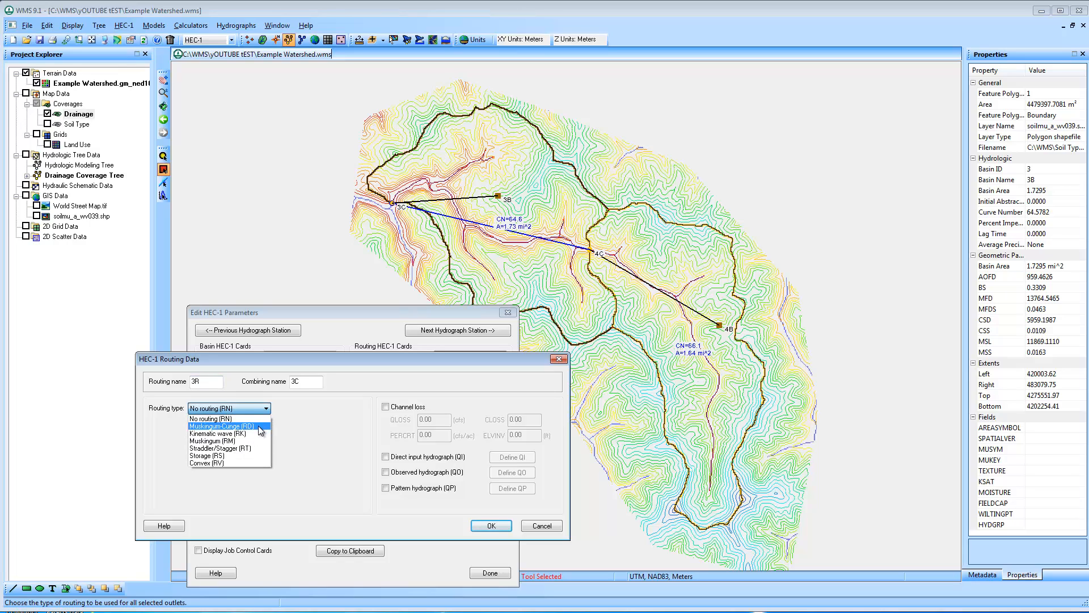
click(260, 426)
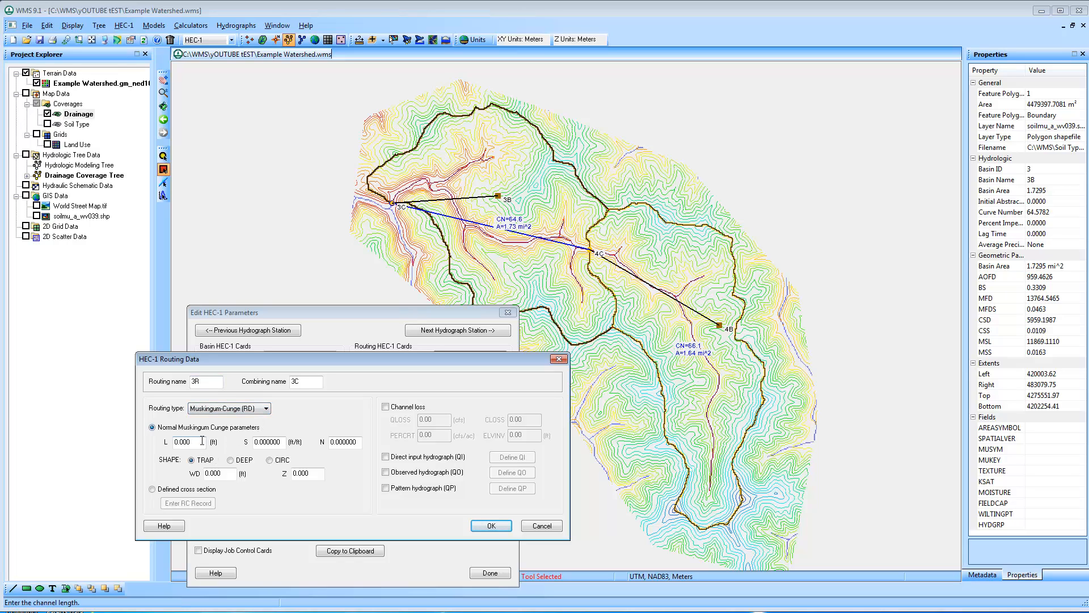
click(540, 526)
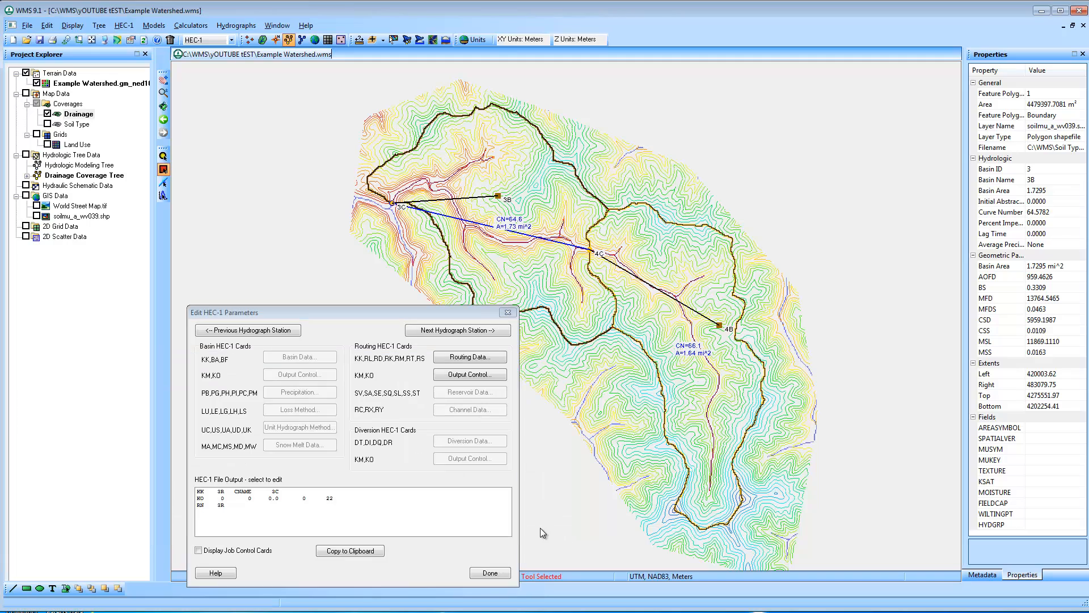
Switch to outlet 4C's hydrograph station and set the routing type of reach 4R to Muskingum-Cunge (RD)
click(462, 329)
click(462, 329)
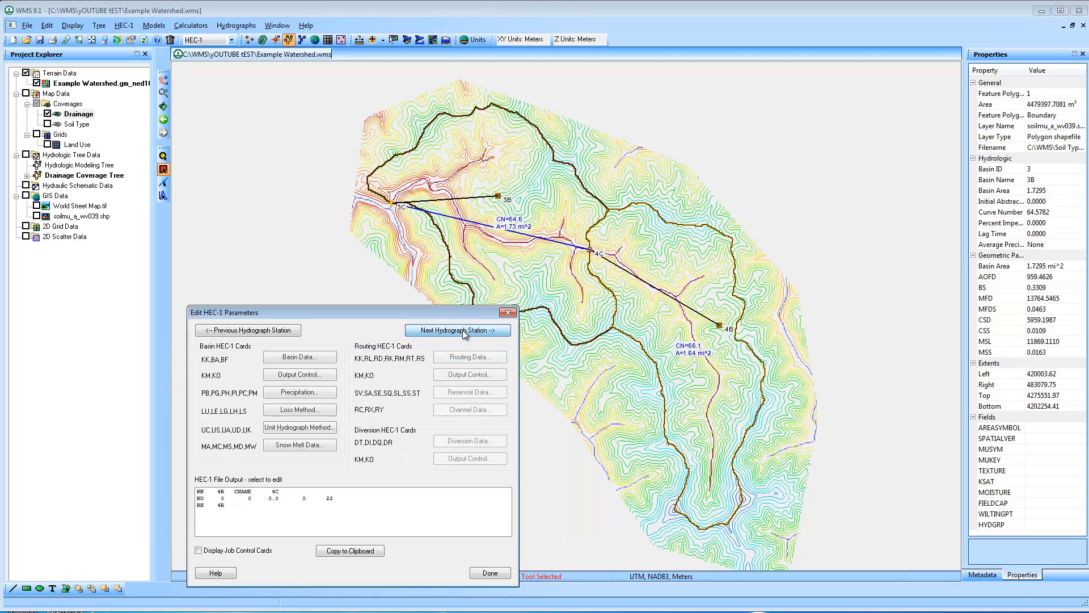
click(464, 357)
click(230, 408)
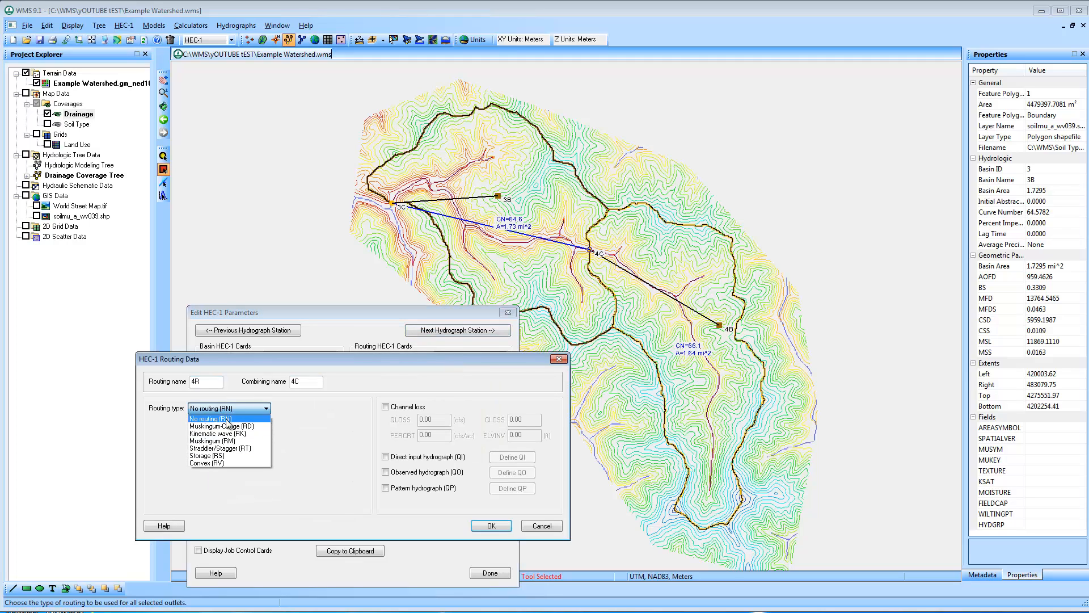
click(227, 432)
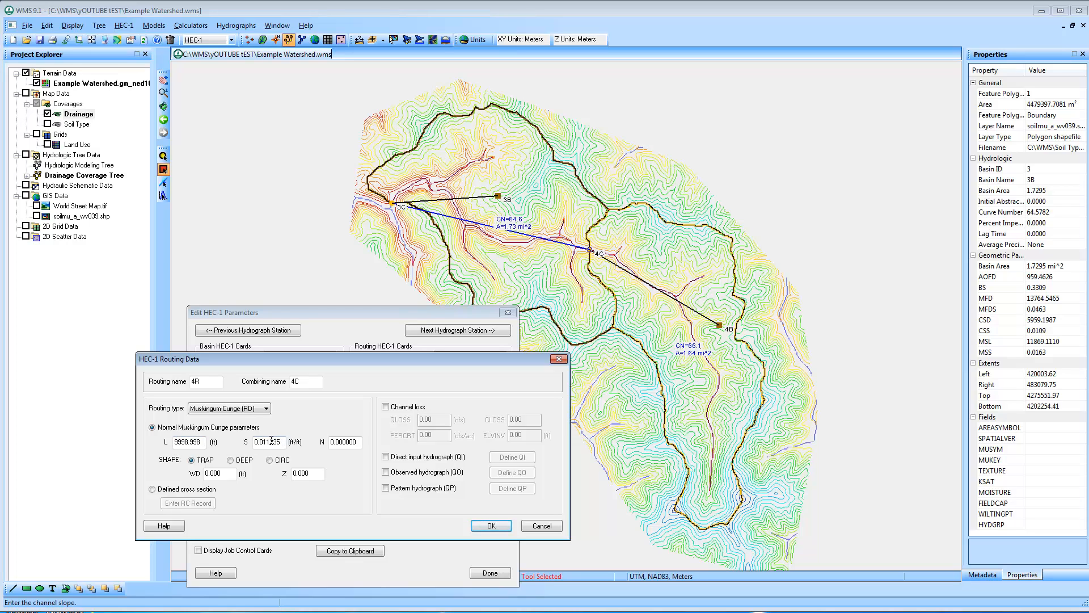
Define reach 4R as a trapezoidal channel with N 0.045, width 15 ft and side slope Z 2.5, and accept the routing data
double_click(358, 442)
text(.045)
double_click(216, 473)
text(15)
key(Tab)
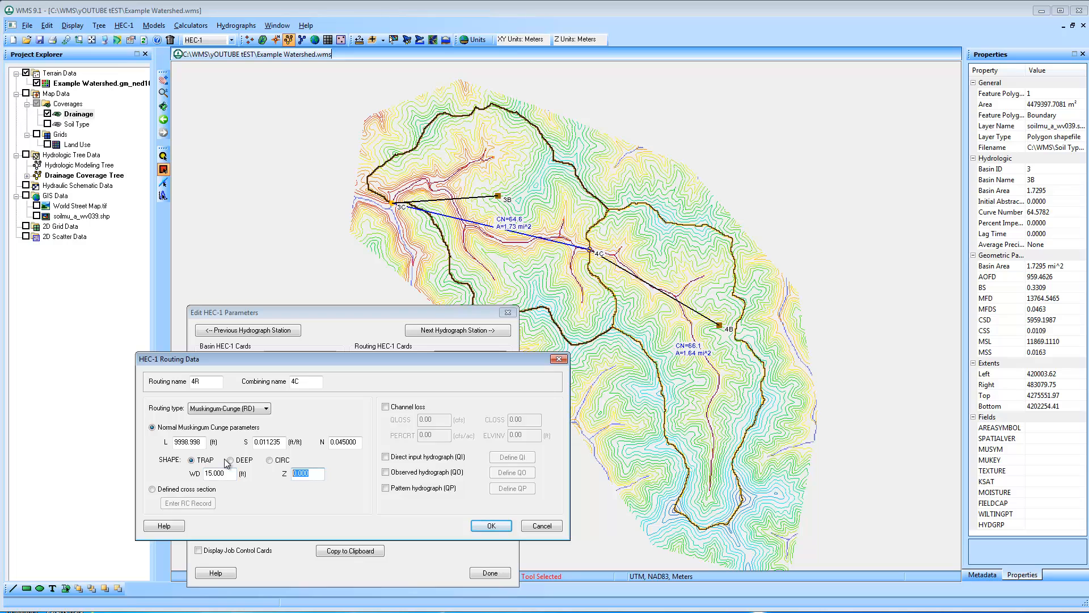
text(2.5)
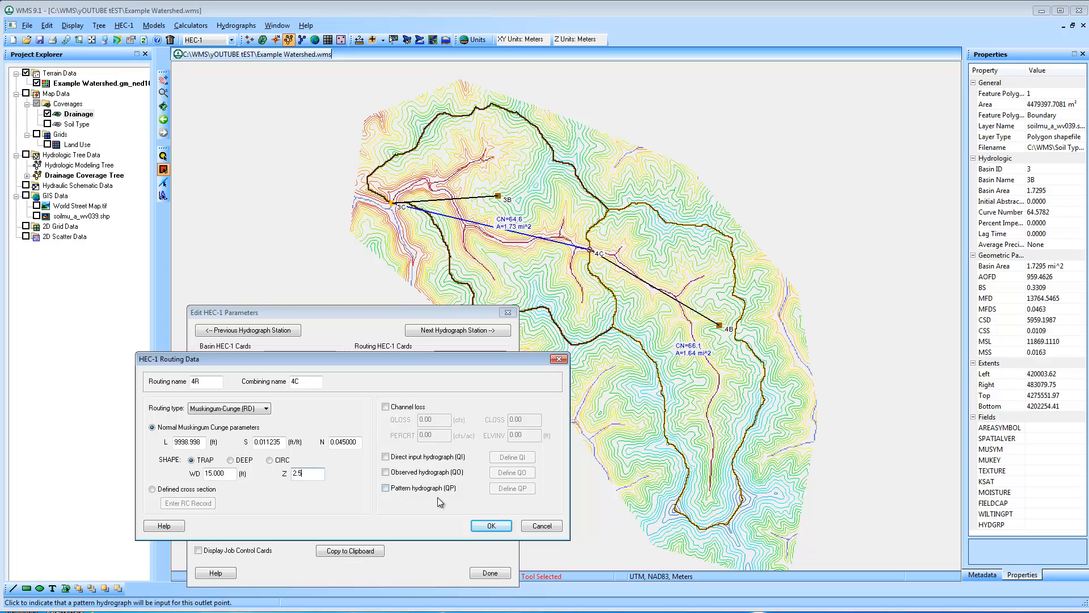
click(491, 526)
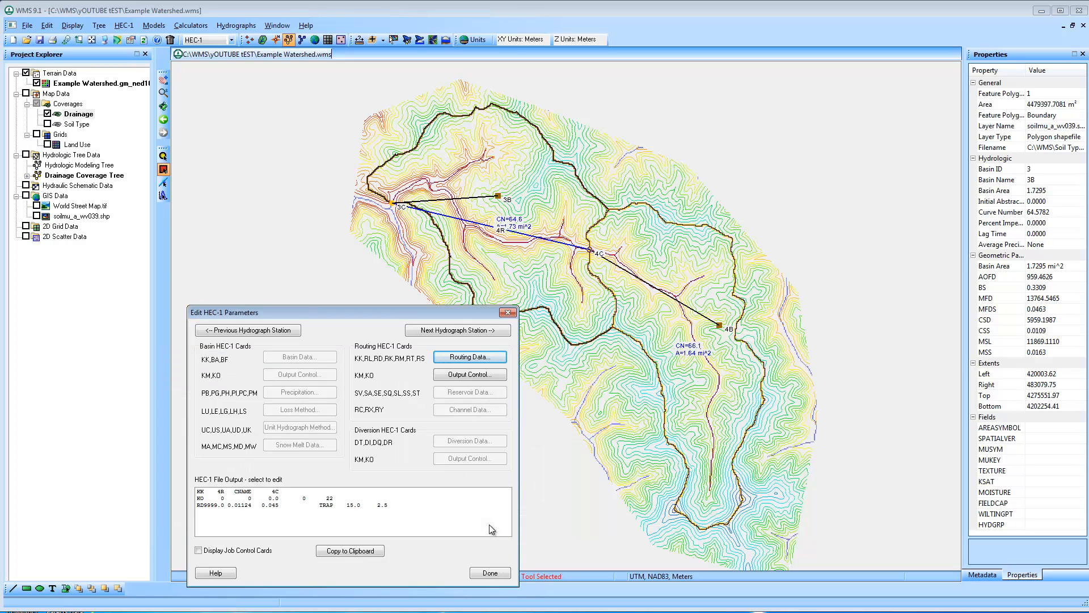
Give basin 4B a basin average precipitation of 3 in with the typeII-24hour distribution curve
click(494, 329)
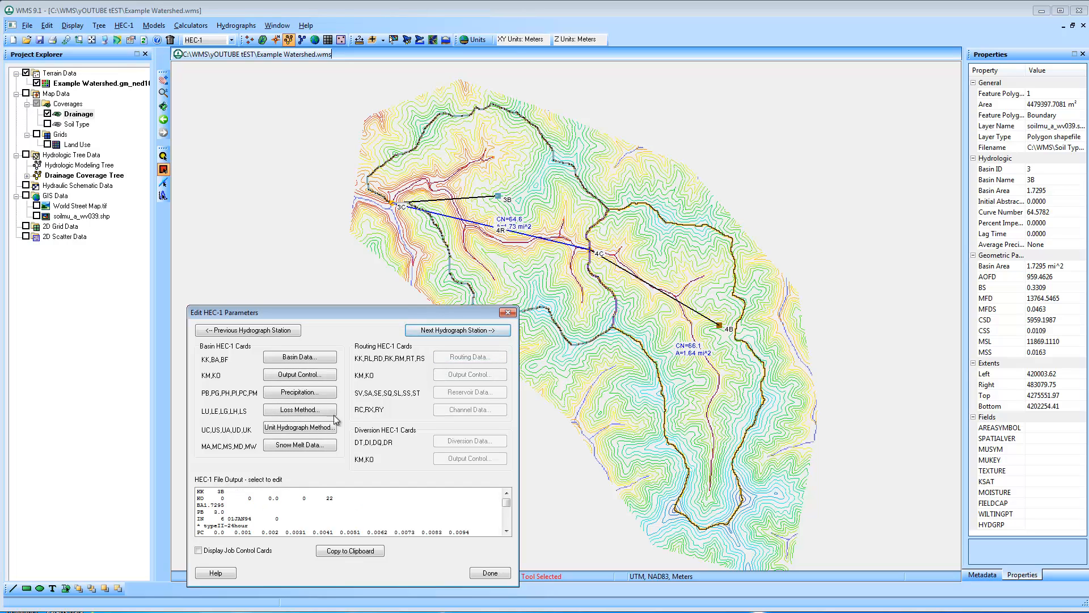
click(298, 413)
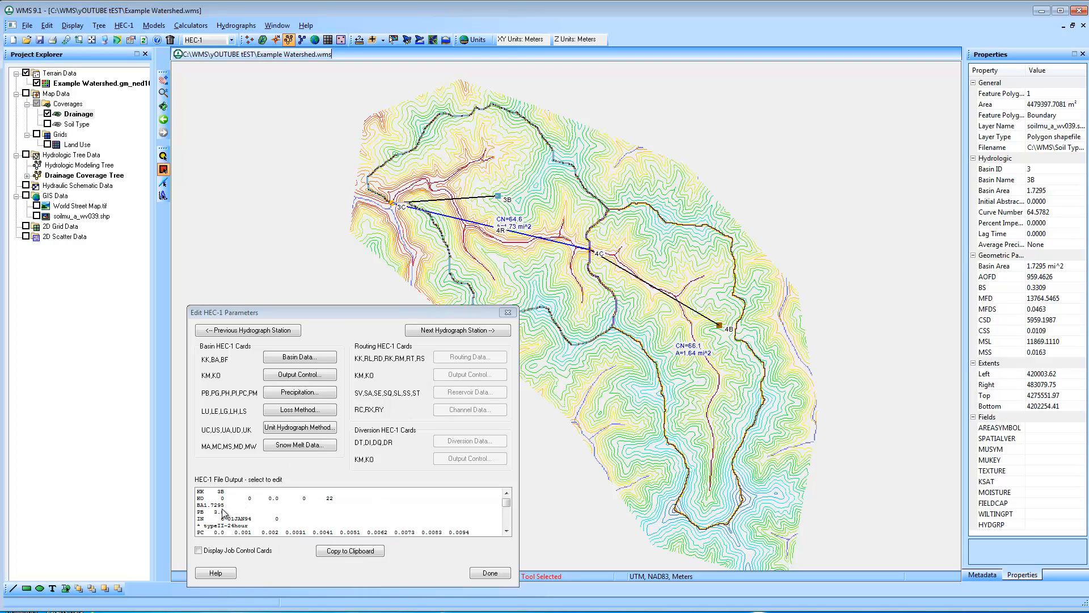
click(456, 330)
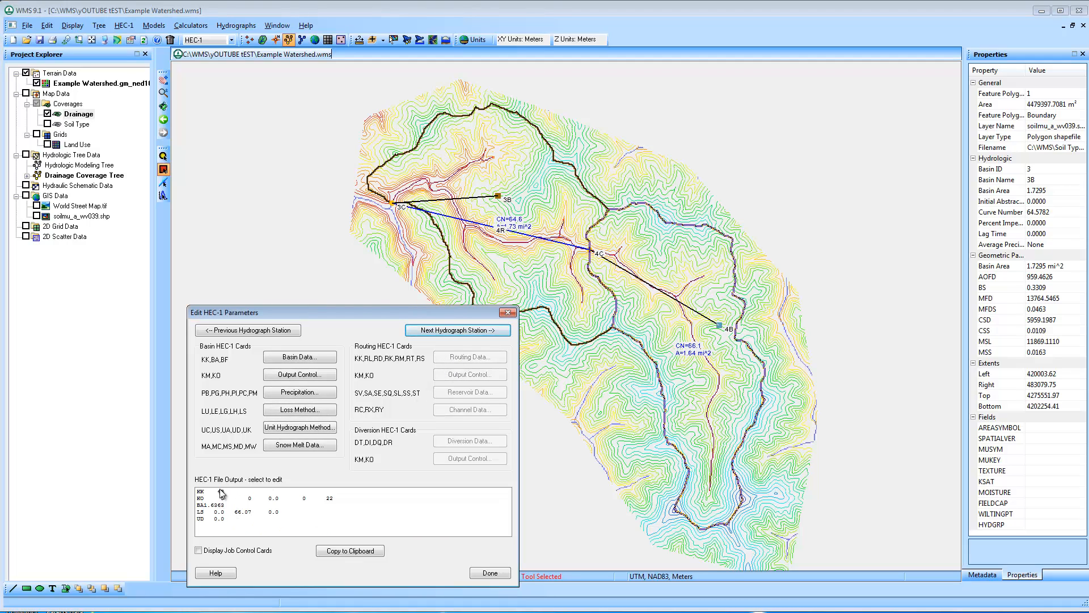
click(317, 394)
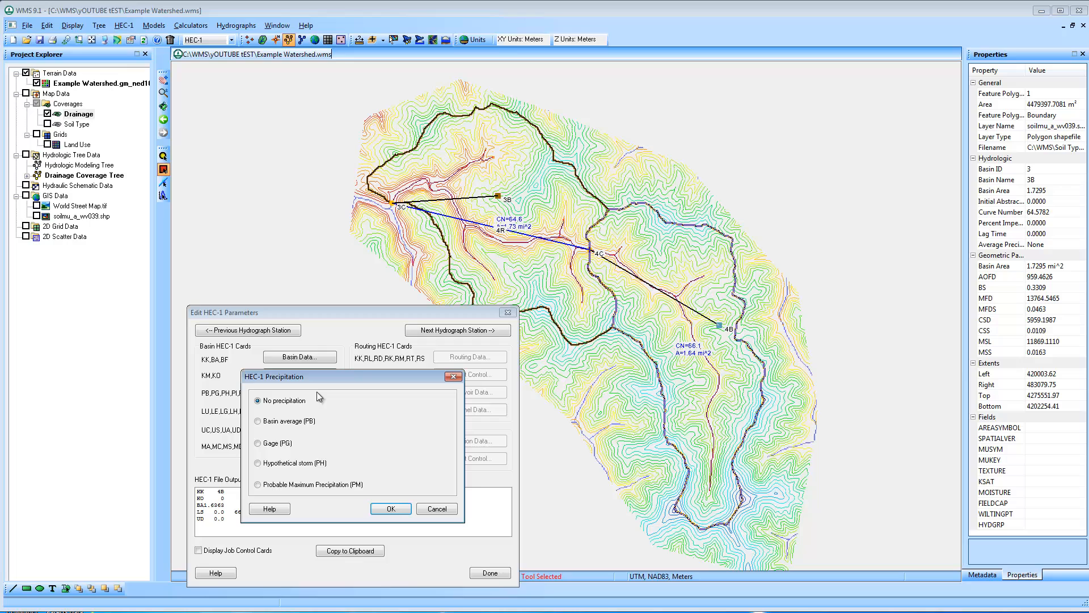
click(283, 423)
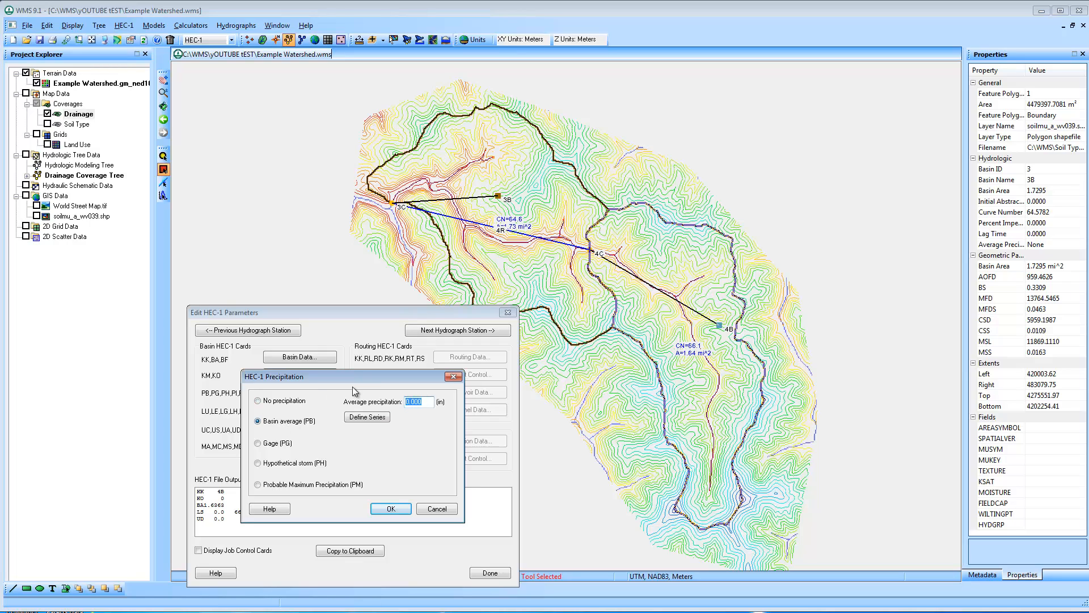
text(3)
click(379, 417)
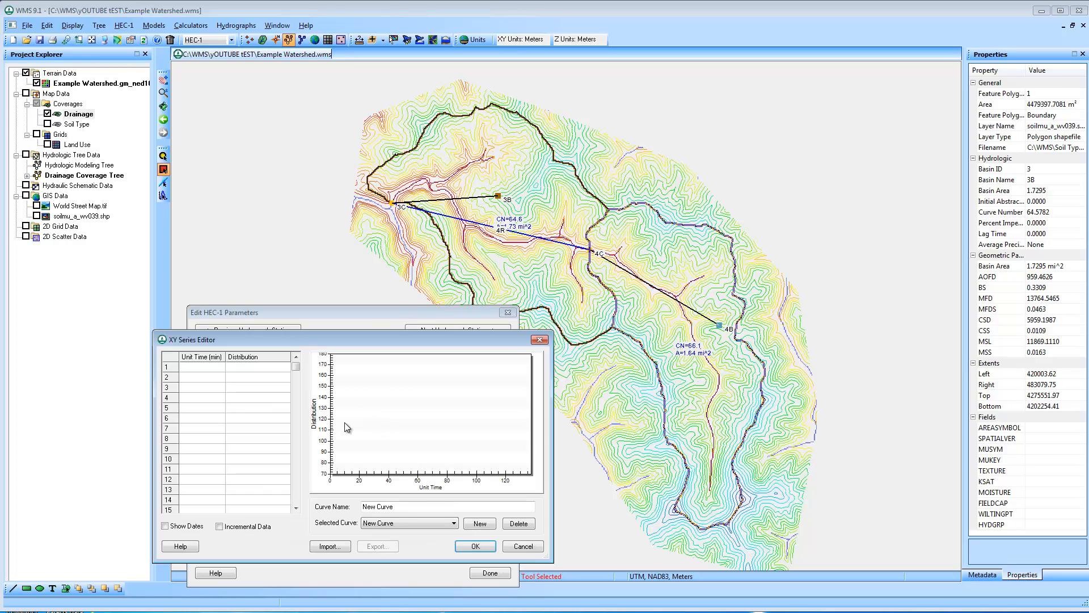
click(430, 523)
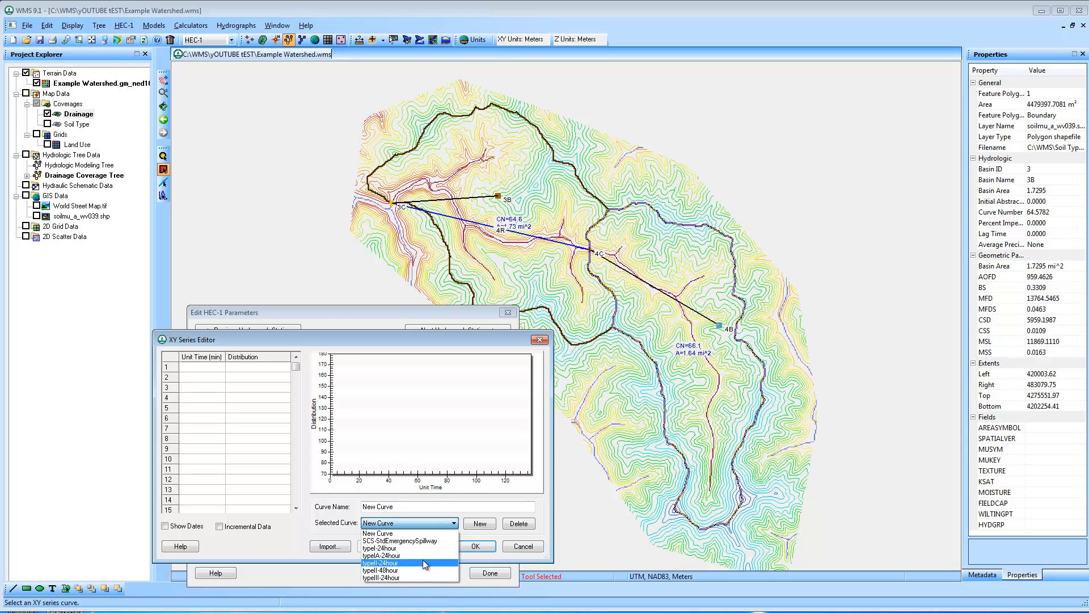
click(423, 560)
click(475, 546)
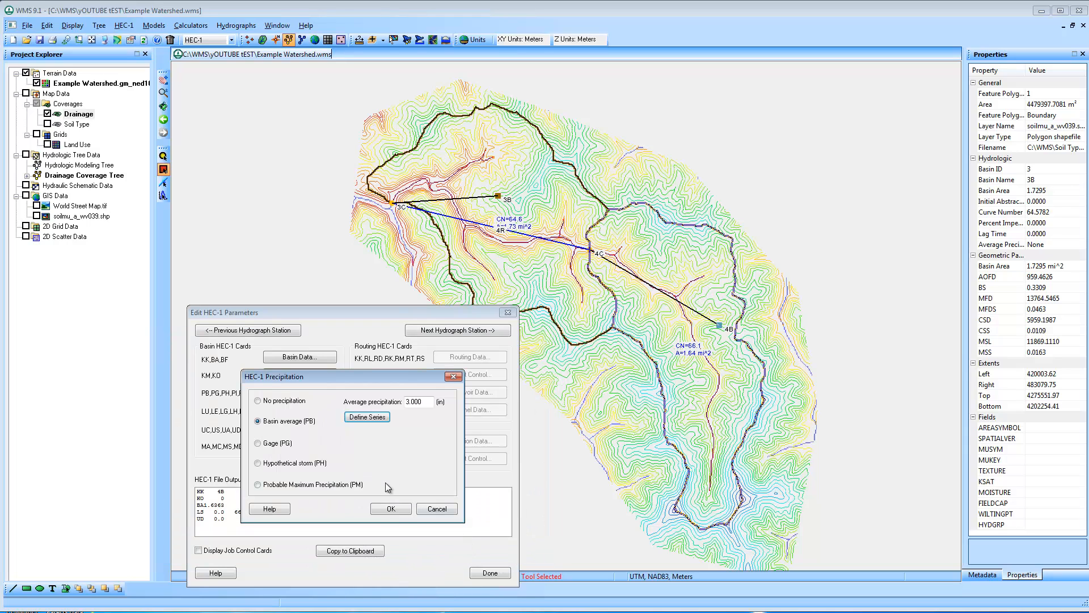
click(391, 500)
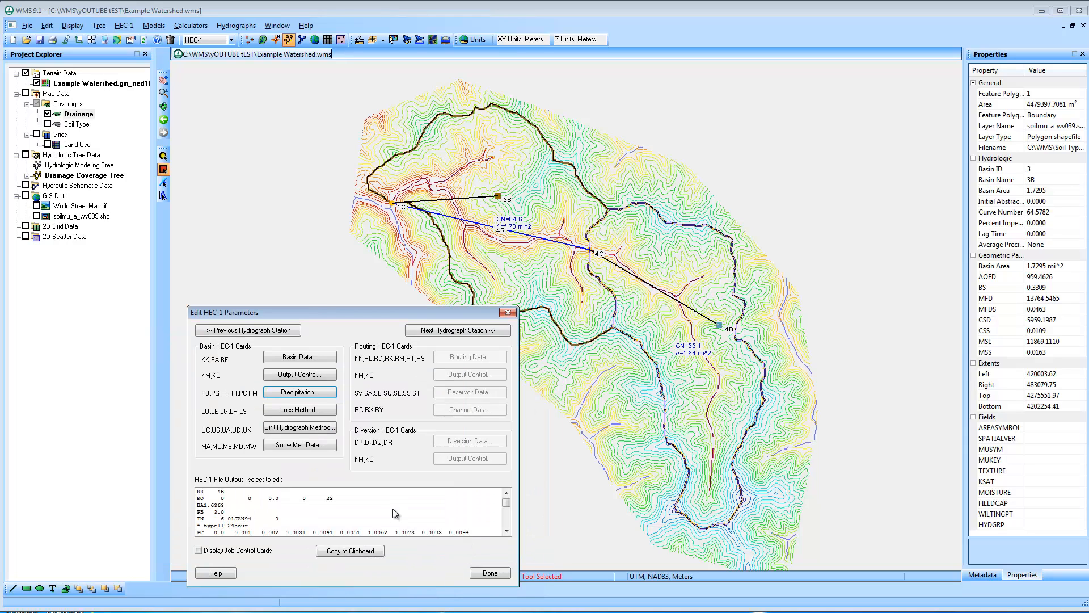
Accept basin 4B's SCS curve number loss method, compute its SCS dimensionless lag time with the SCS Method, and finish editing the HEC-1 parameters
click(319, 412)
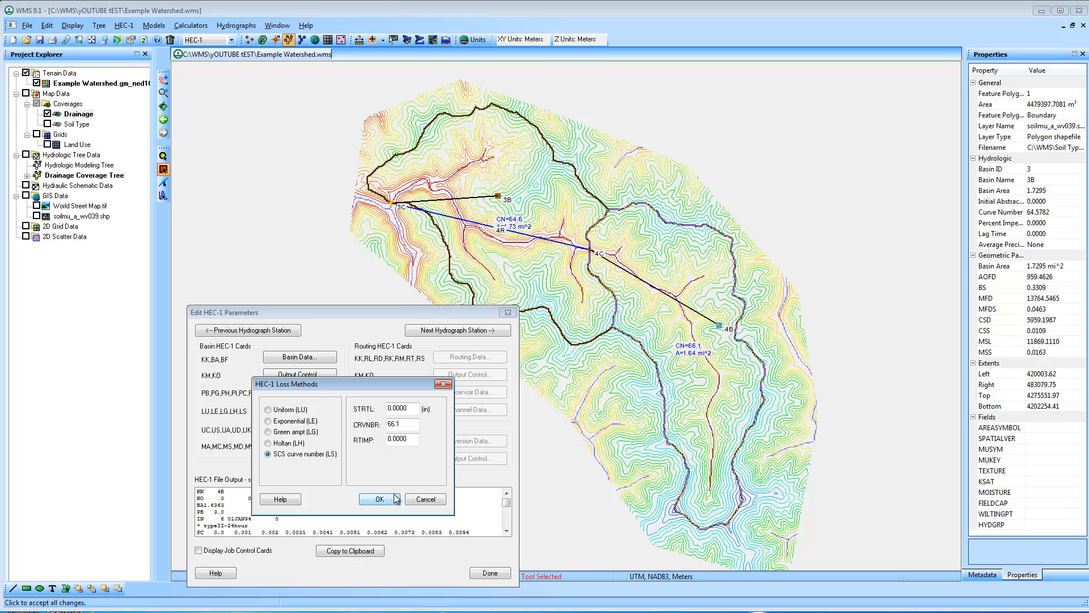
click(393, 500)
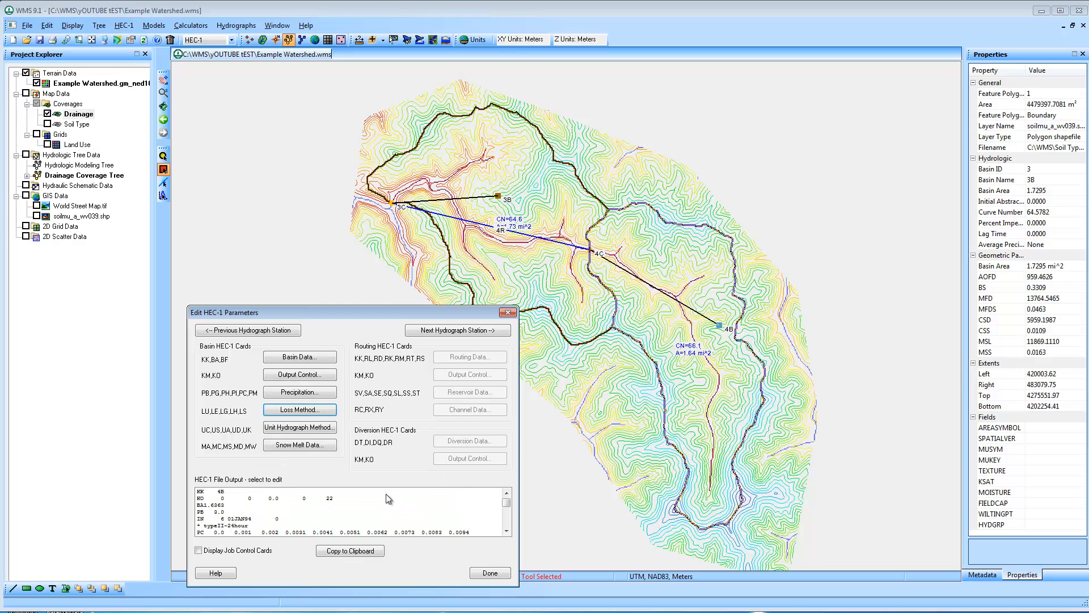
click(315, 429)
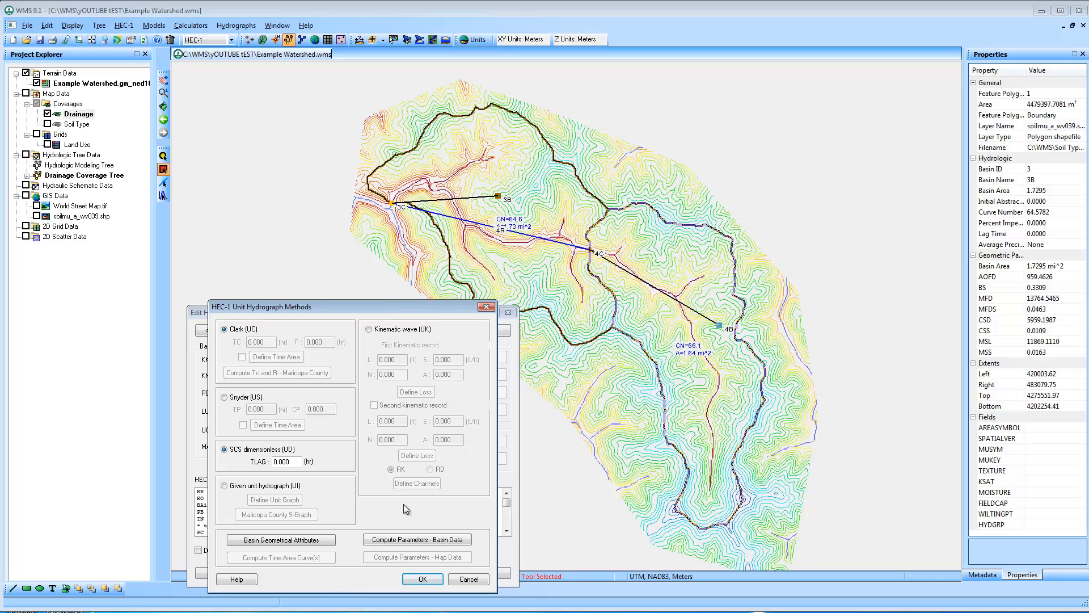
click(426, 539)
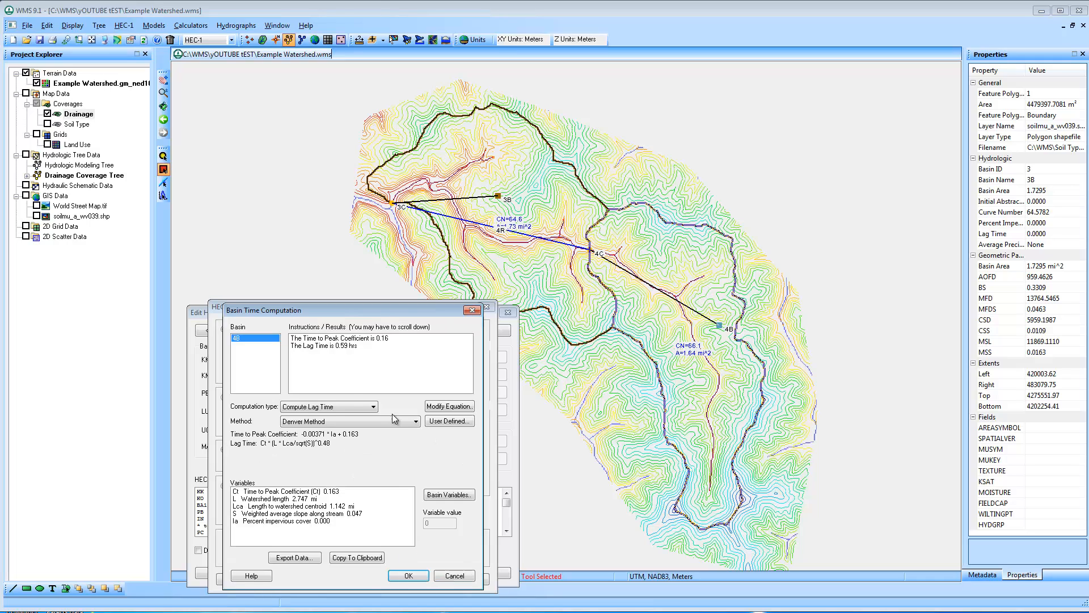
click(353, 421)
click(332, 545)
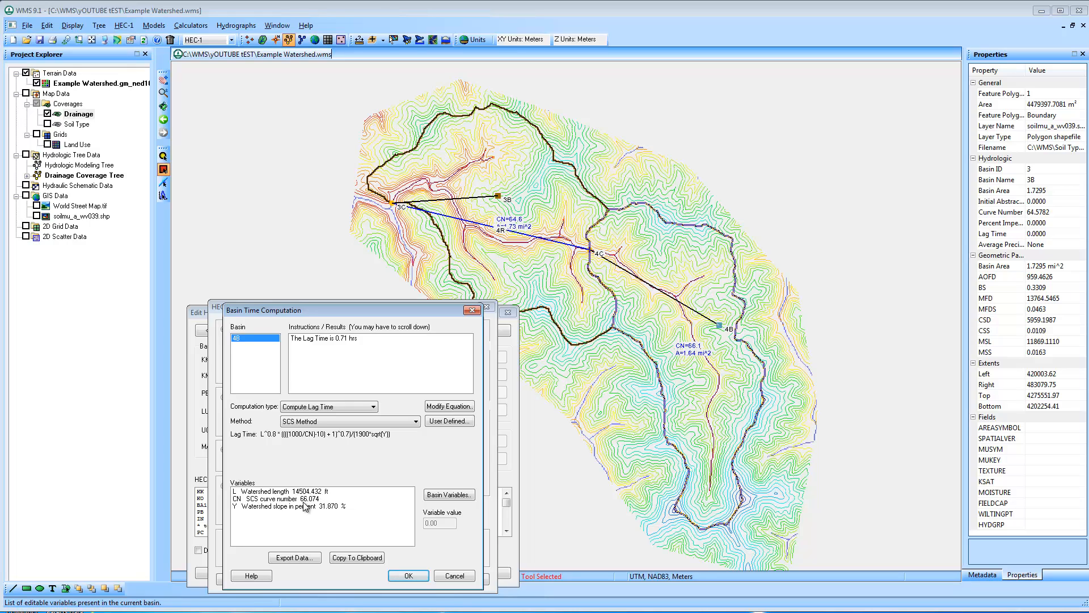
click(411, 576)
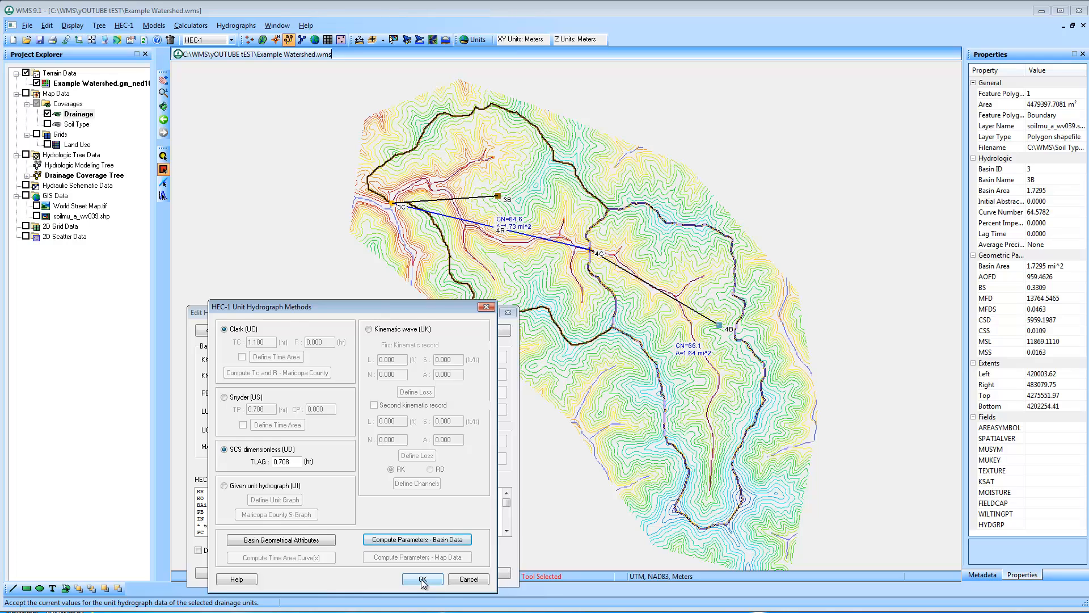
click(423, 580)
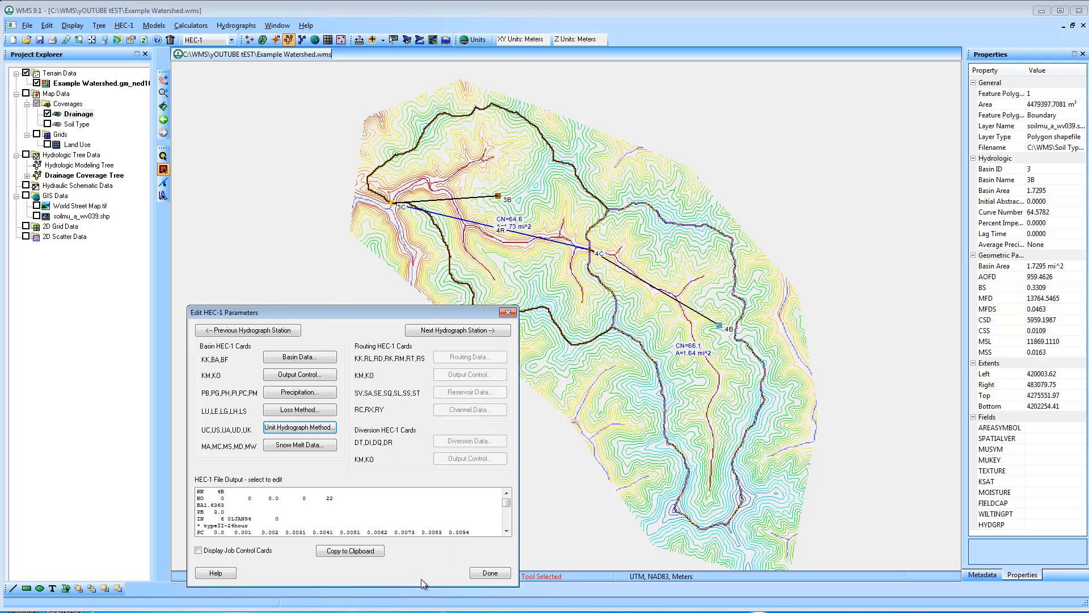
click(488, 573)
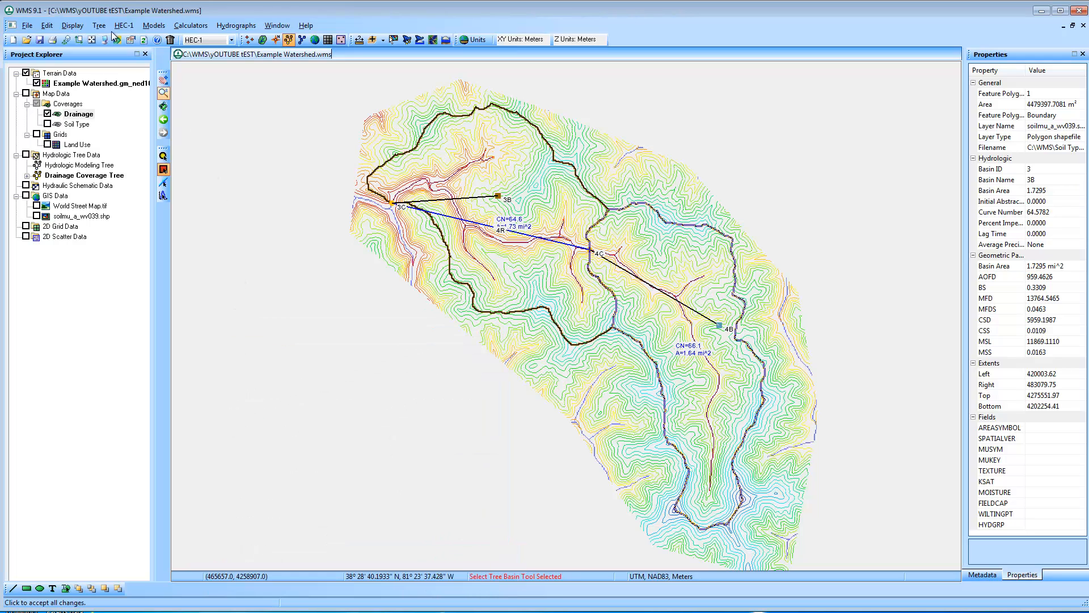
Start a HEC-1 simulation run and change the input file's location to the yOUTUBE tEST folder in C:\WMS
click(124, 26)
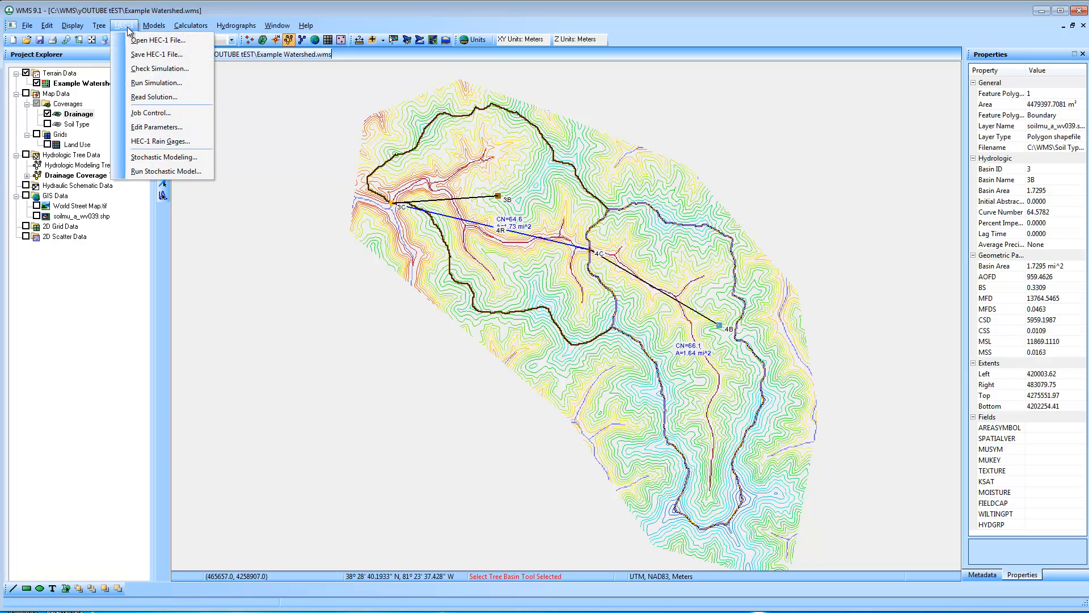
click(165, 83)
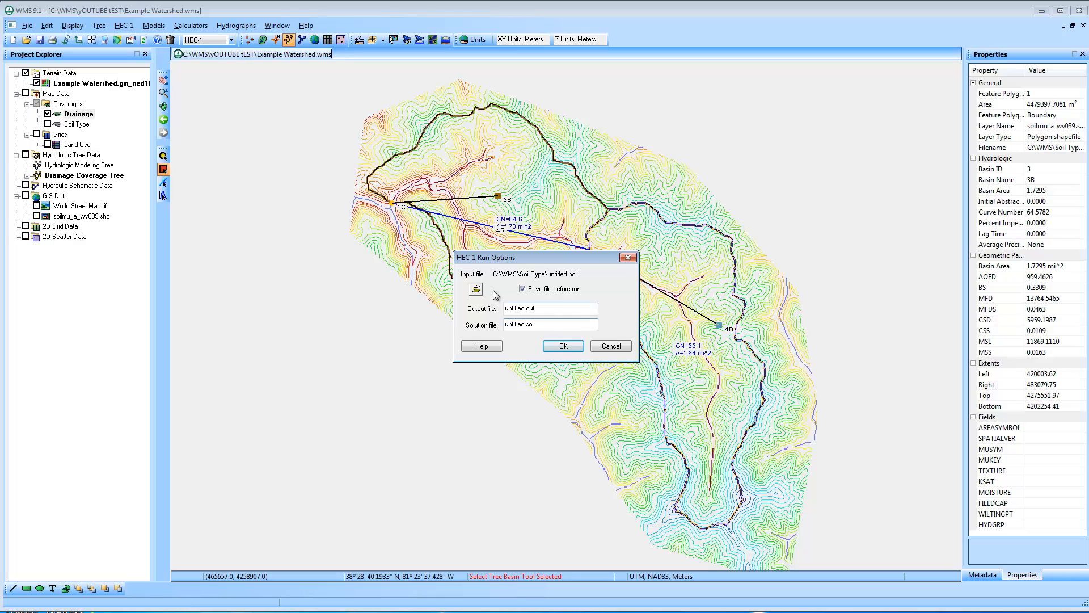
click(476, 289)
click(499, 214)
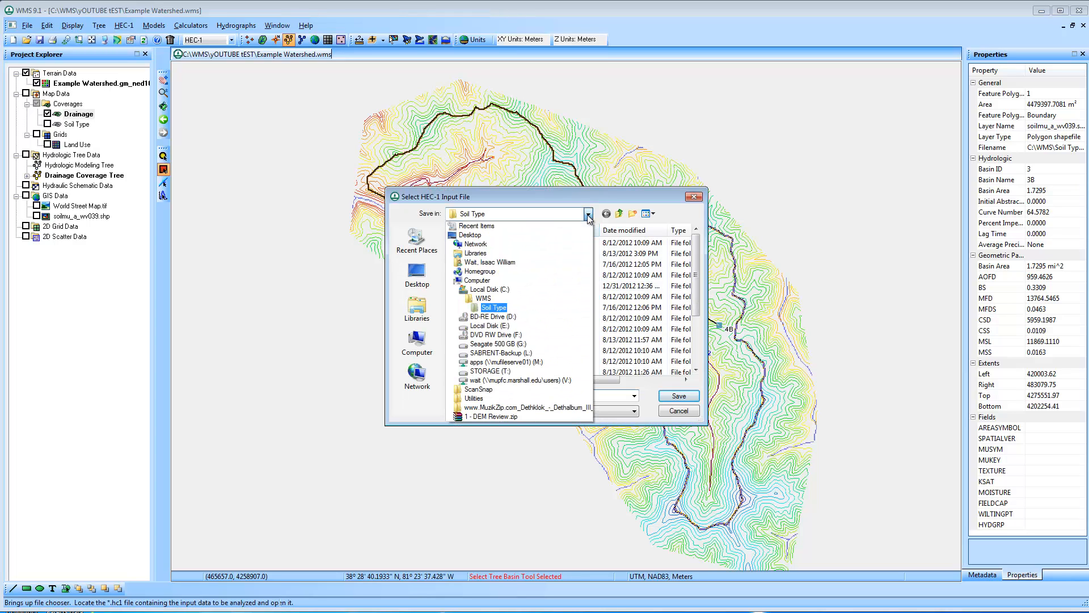
click(483, 298)
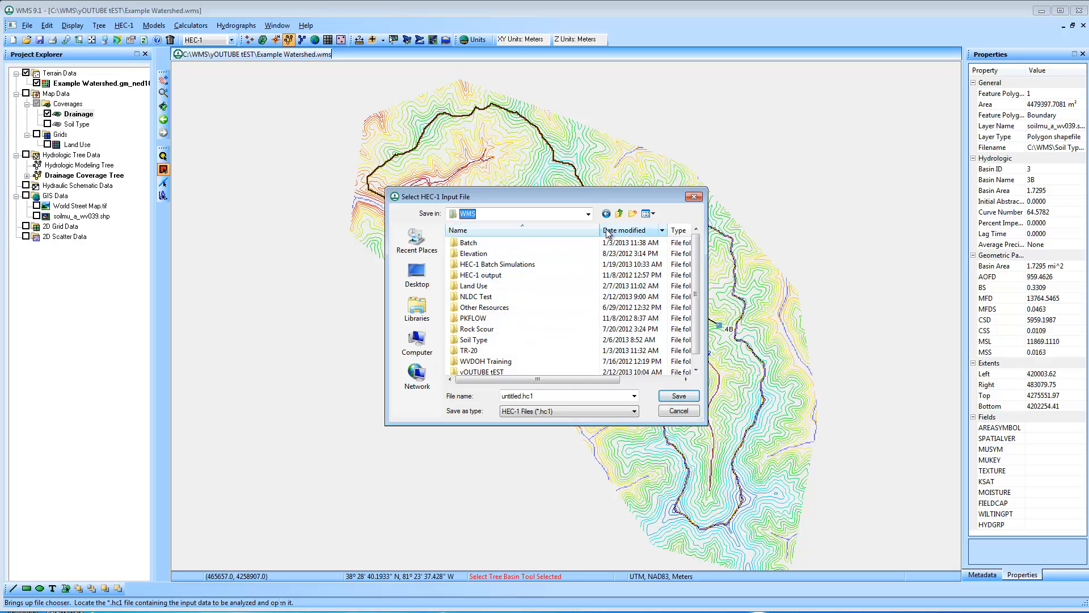
click(633, 213)
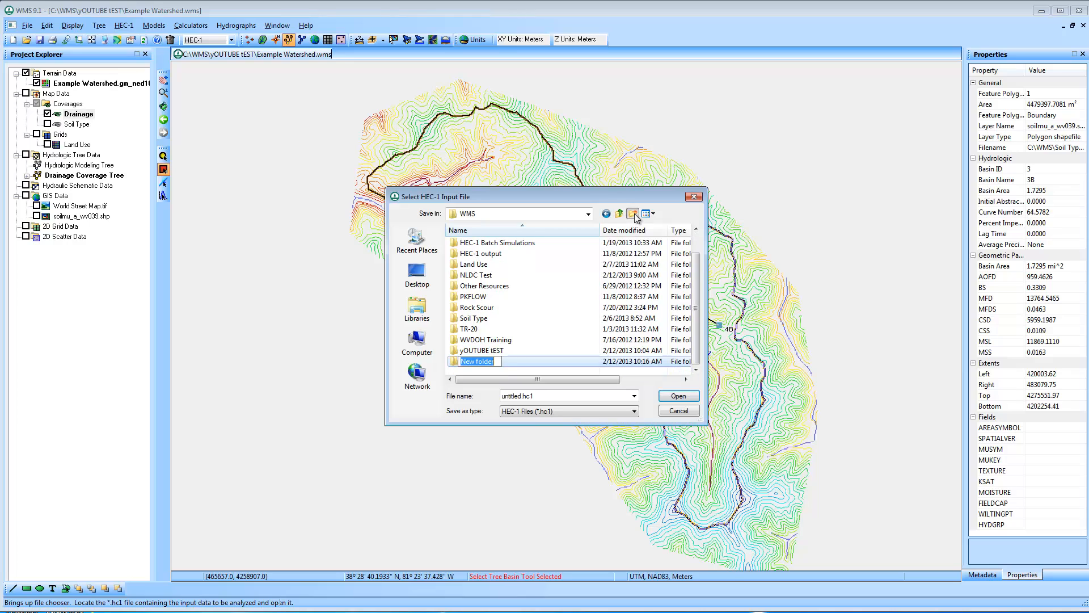
double_click(468, 349)
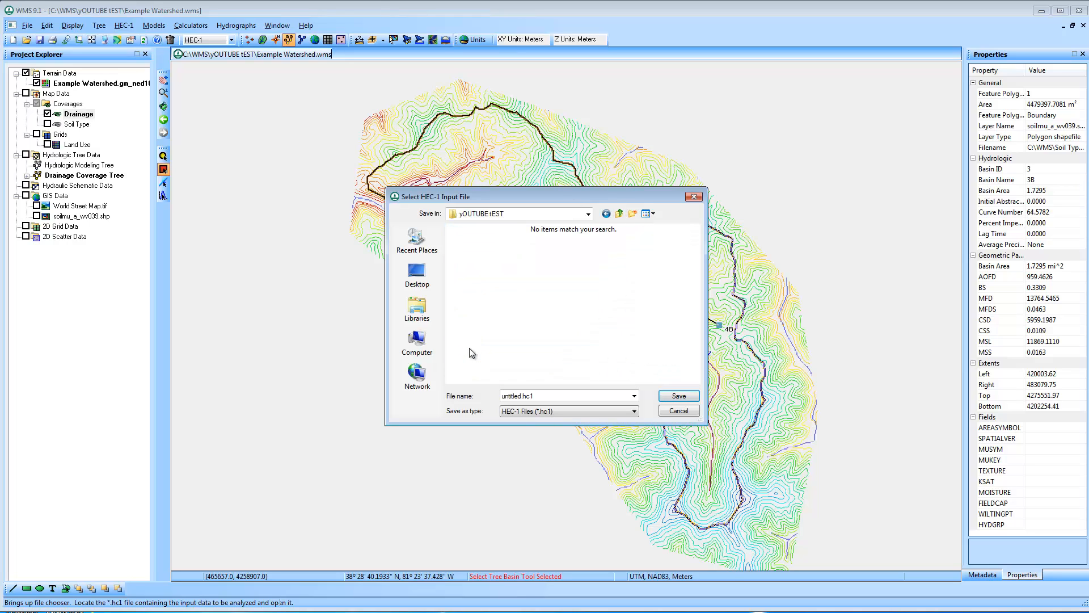
Save the input file untitled.hc1 in a new HEC1 folder and run the simulation, reading the solution on exit
click(633, 214)
text(HEC1)
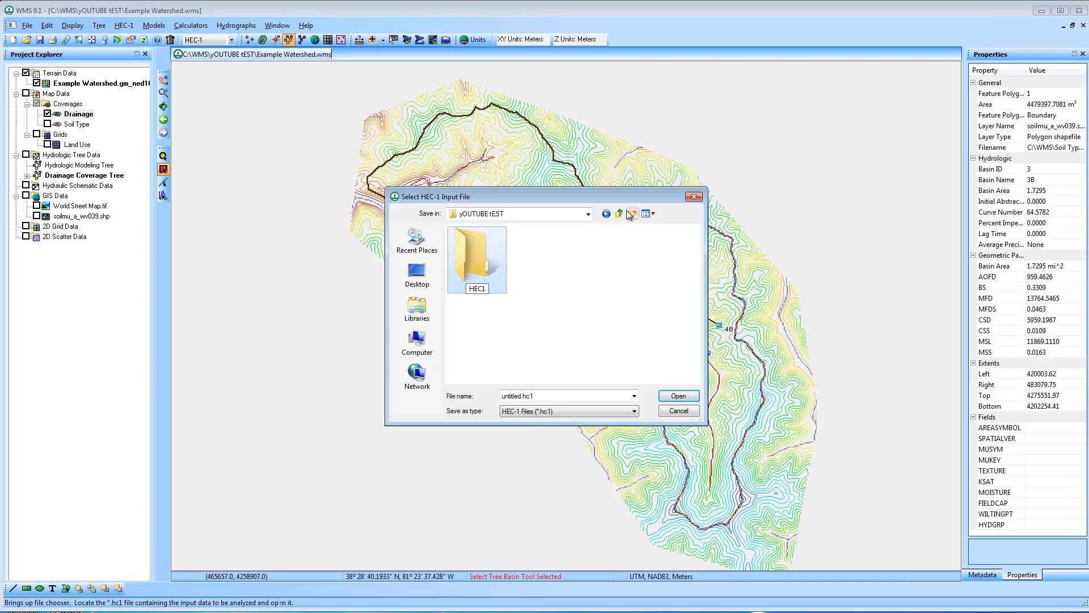
double_click(476, 256)
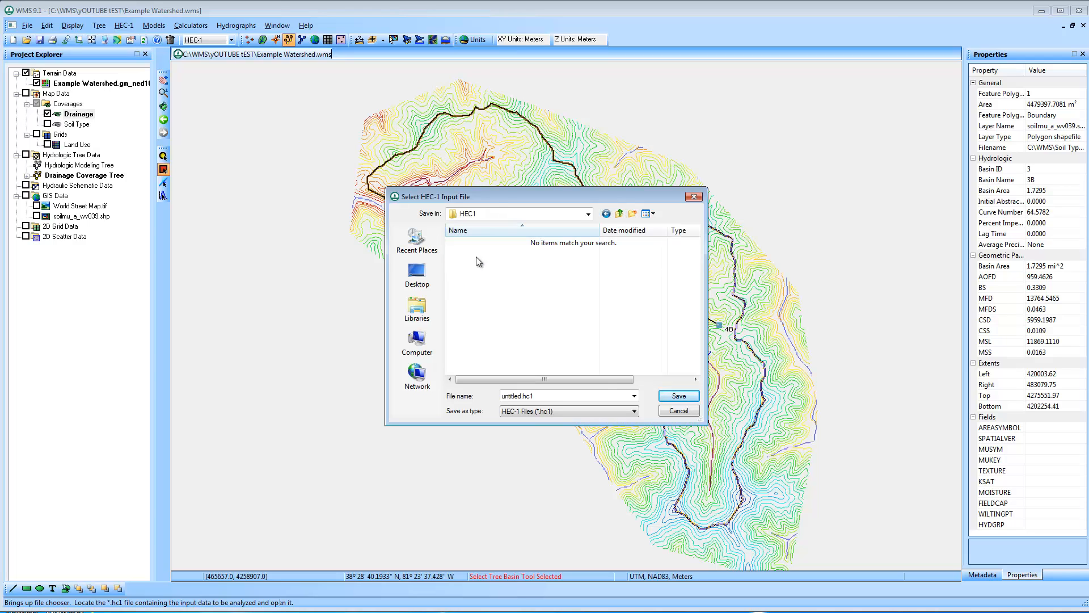
click(679, 395)
click(563, 345)
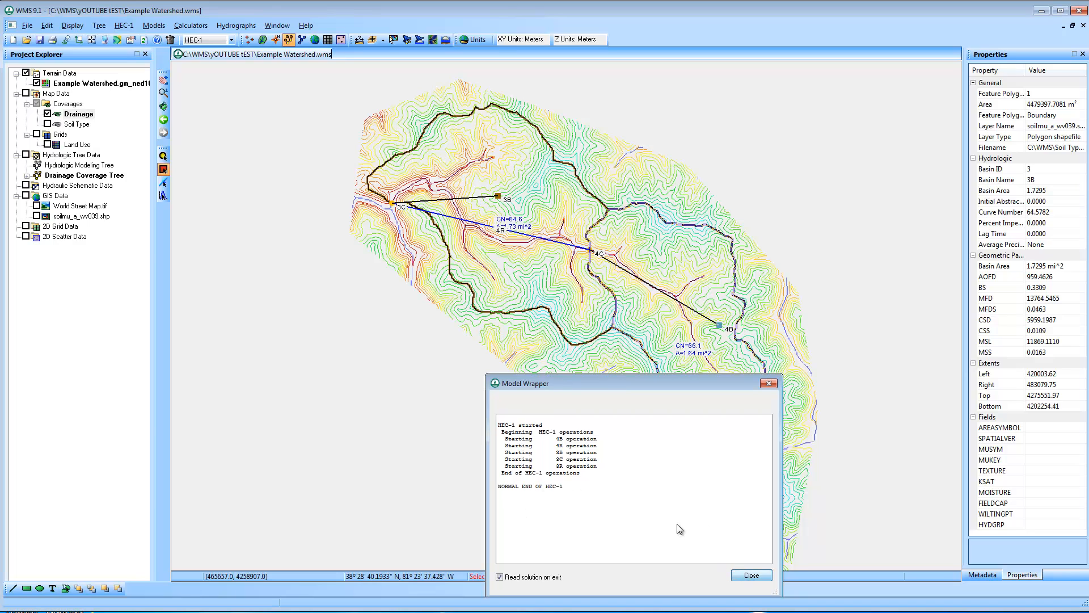
click(749, 574)
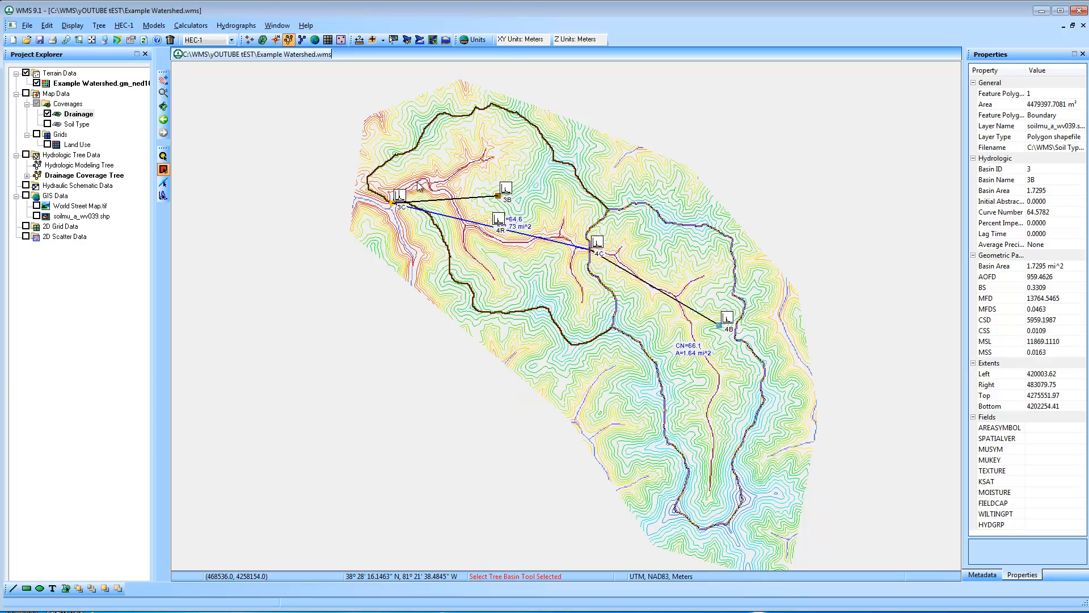
Examine the hydrographs of basins 3B and 4B one after the other, closing each plot
double_click(505, 191)
drag(207, 2, 353, 190)
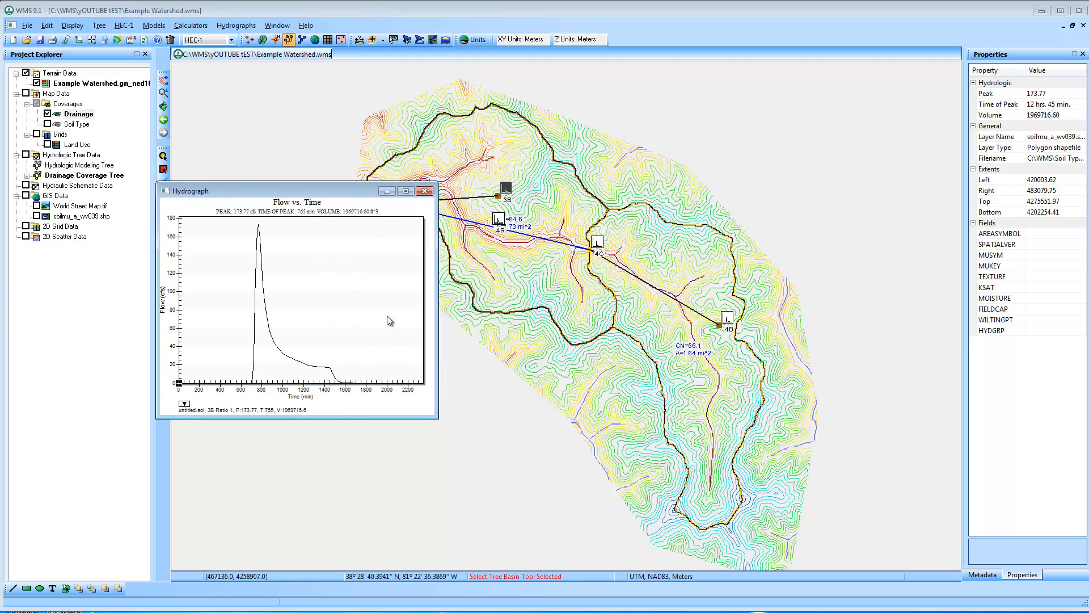
click(456, 379)
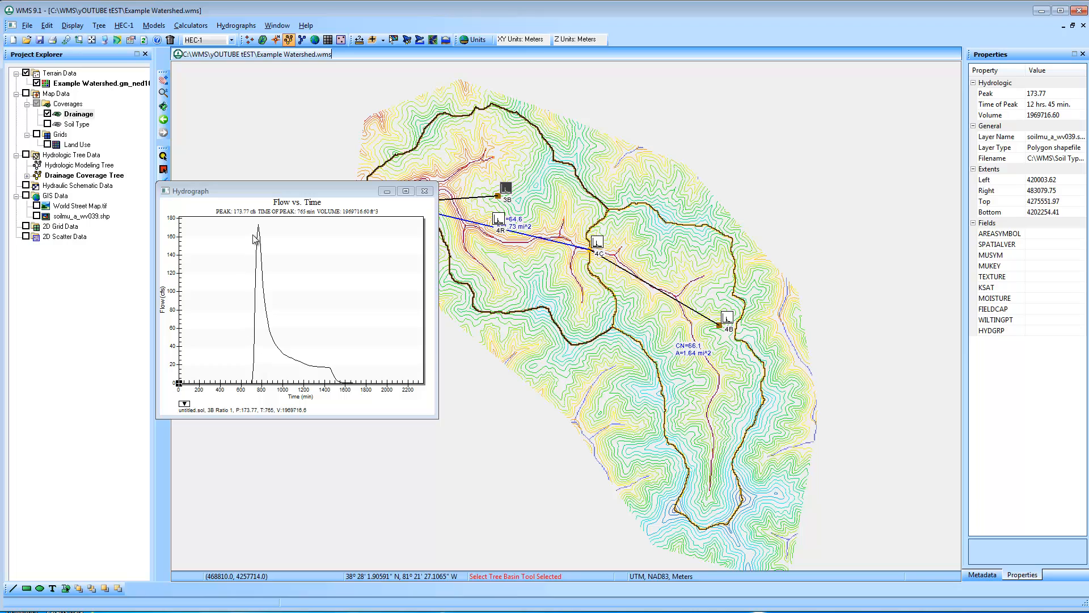
click(425, 191)
double_click(727, 317)
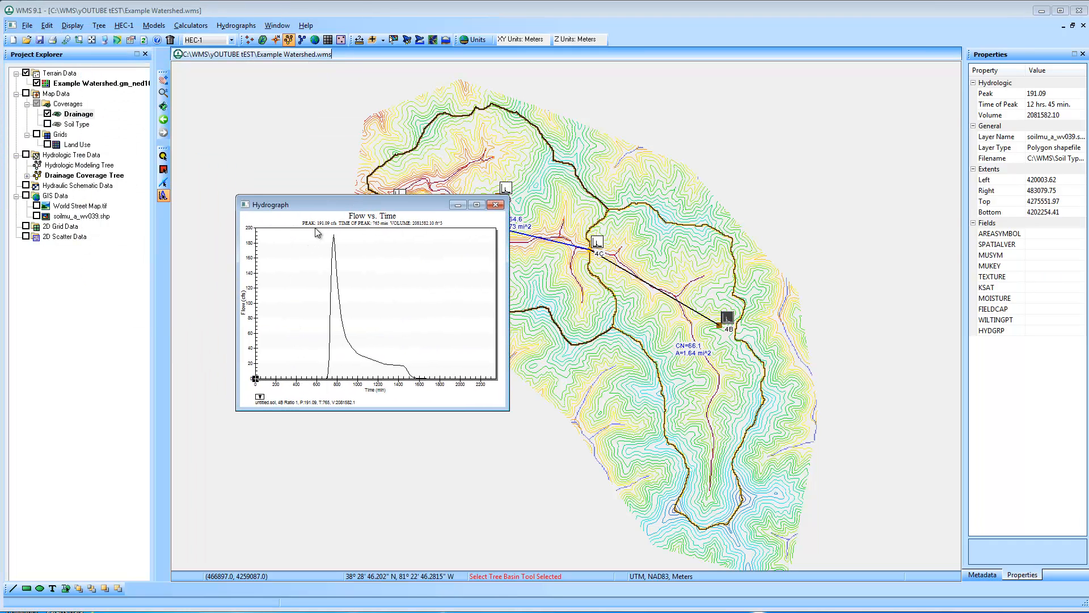
click(496, 205)
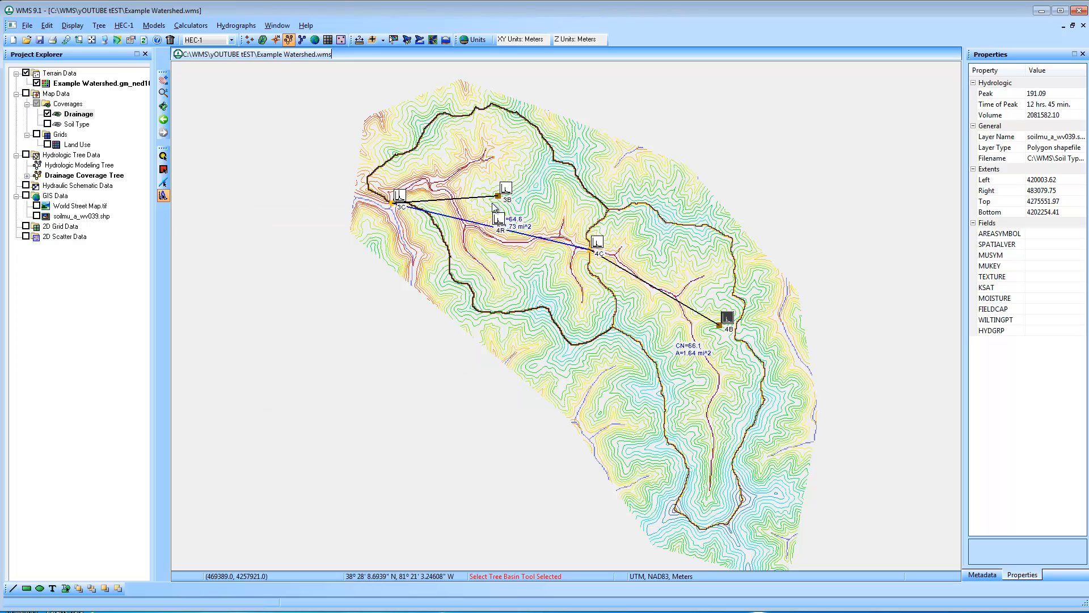
Open the hydrograph of outlet 3C and enlarge its plot window over the map
double_click(401, 196)
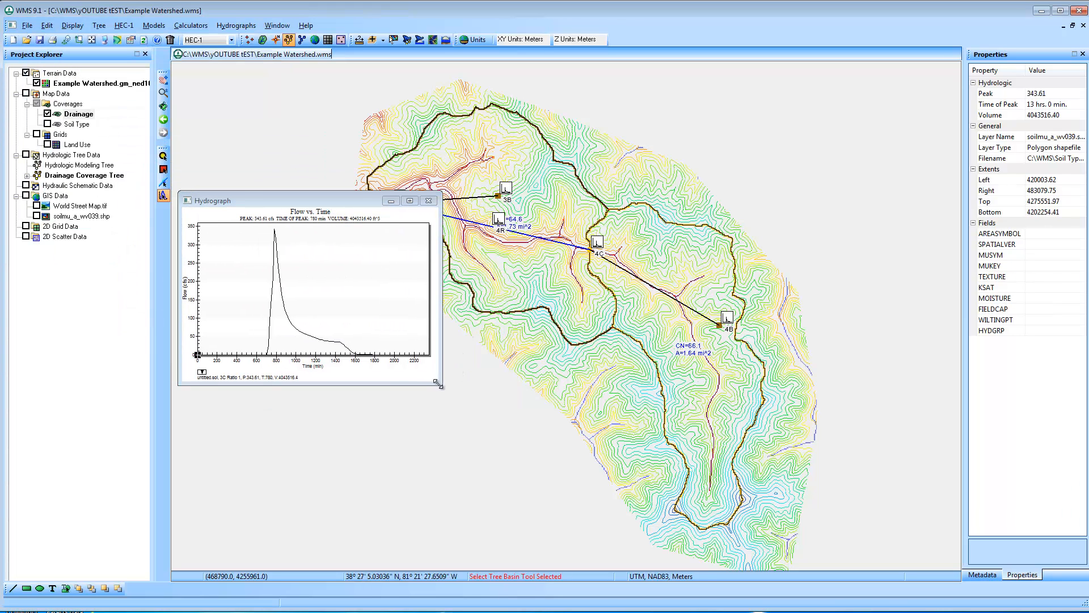
drag(438, 384, 662, 531)
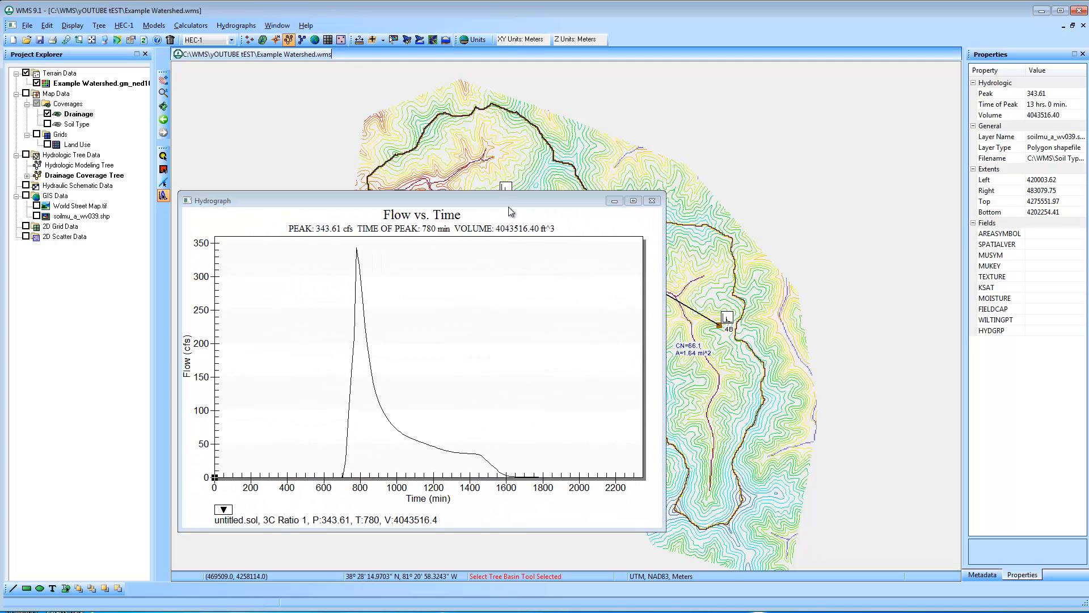
drag(513, 199, 557, 188)
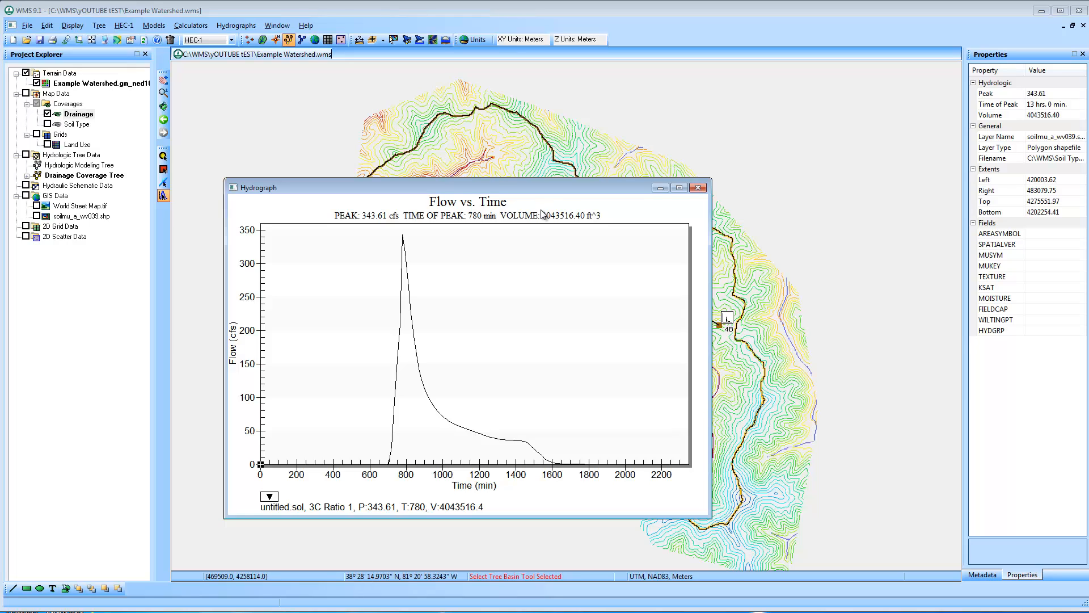
Start exporting outlet 3C's Flow vs. Time plot with a file as the export destination
right_click(519, 254)
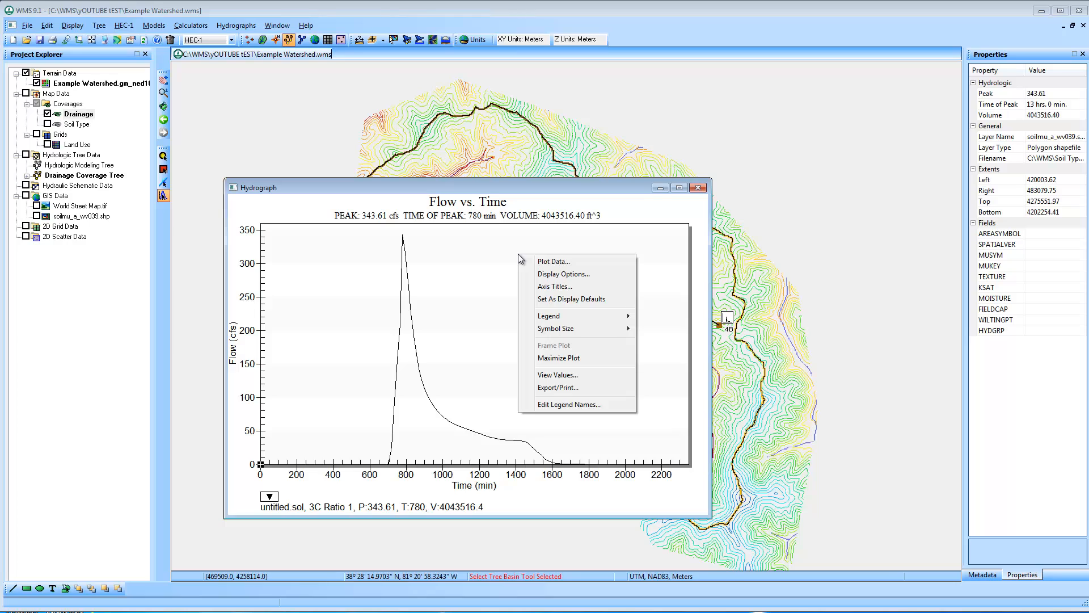
click(601, 387)
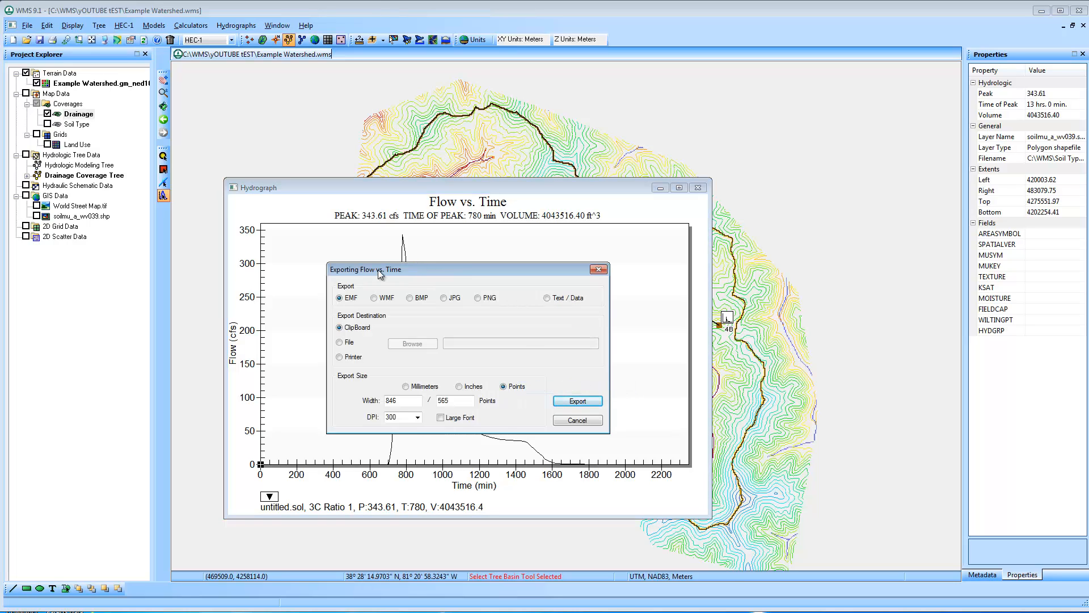
click(347, 343)
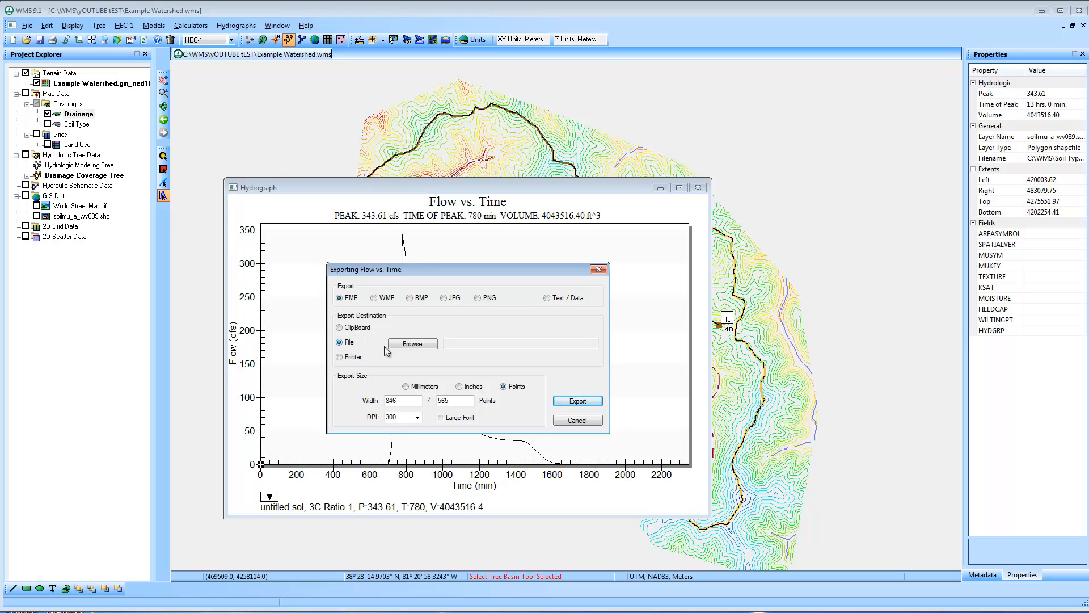
click(419, 344)
click(510, 256)
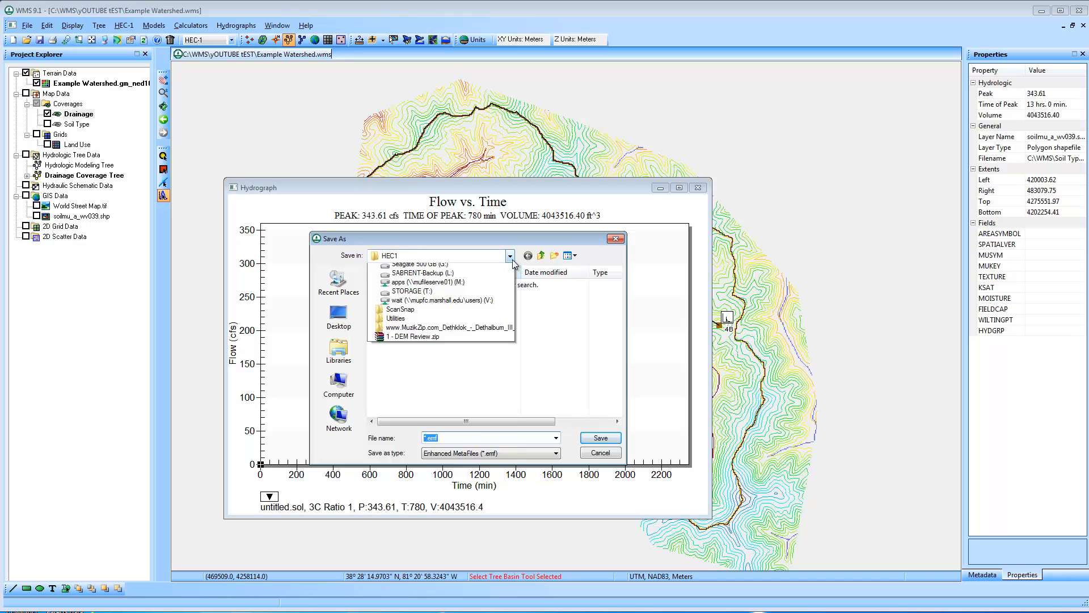
click(420, 350)
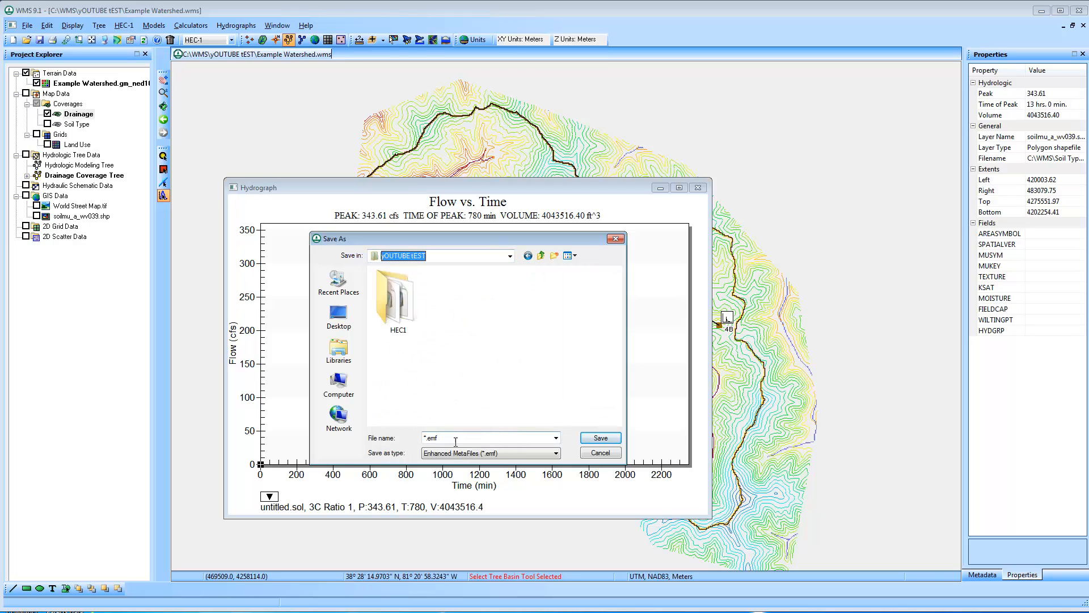
click(483, 457)
click(599, 457)
click(600, 453)
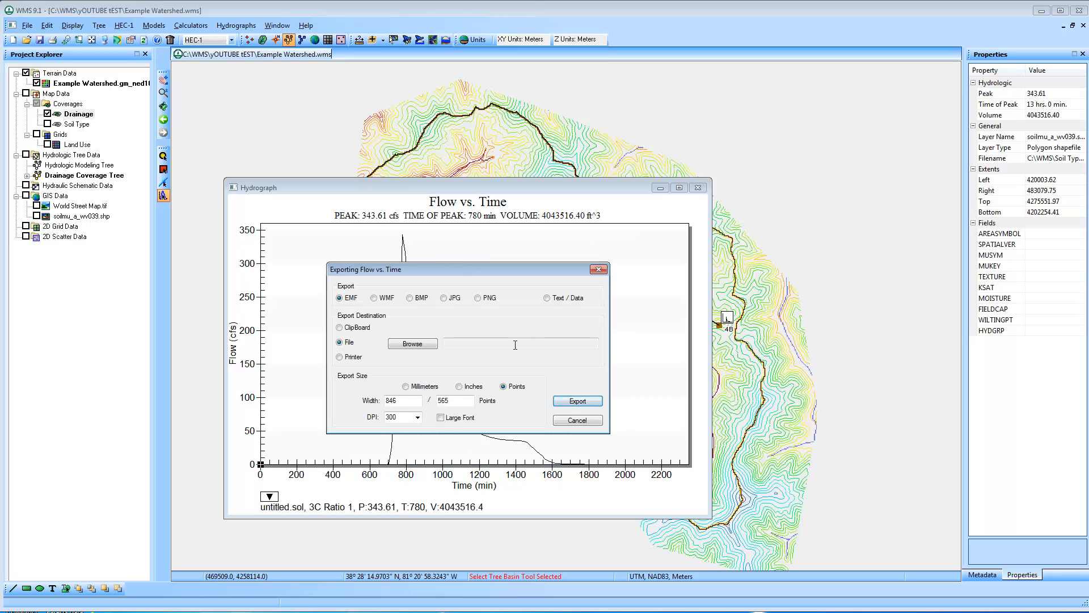
Set the export format to Text / Data and the destination to hydrograph-data.txt in the HEC1 folder
click(547, 298)
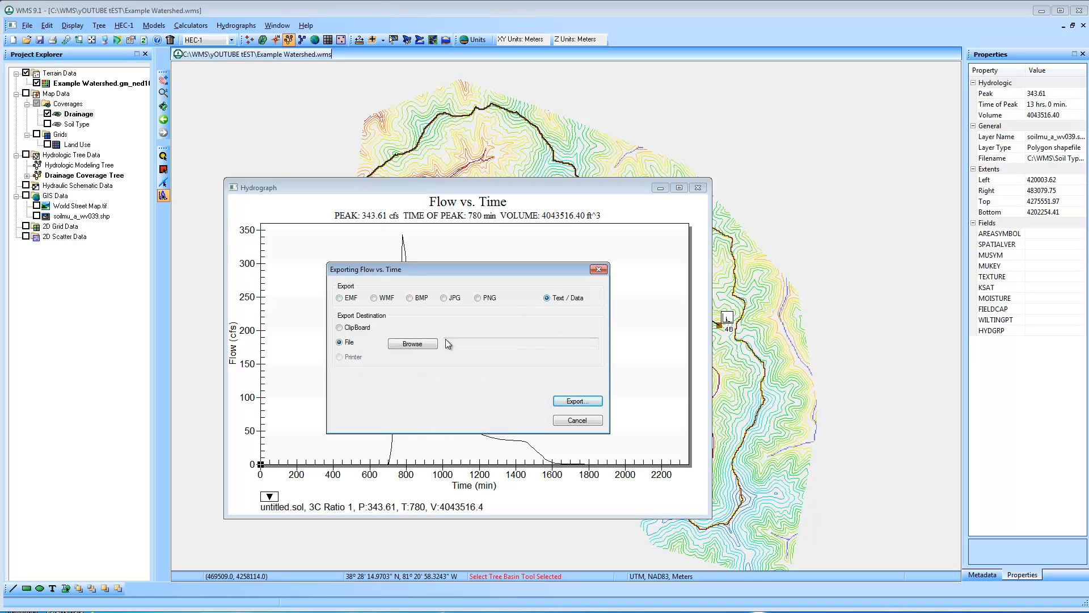
click(412, 344)
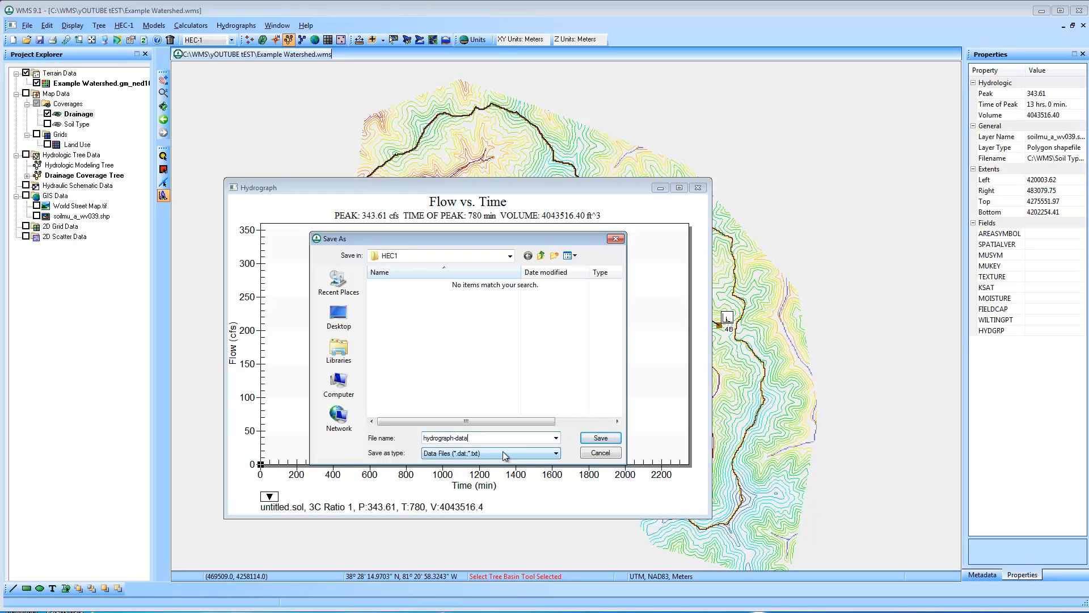
text(tx)
key(Return)
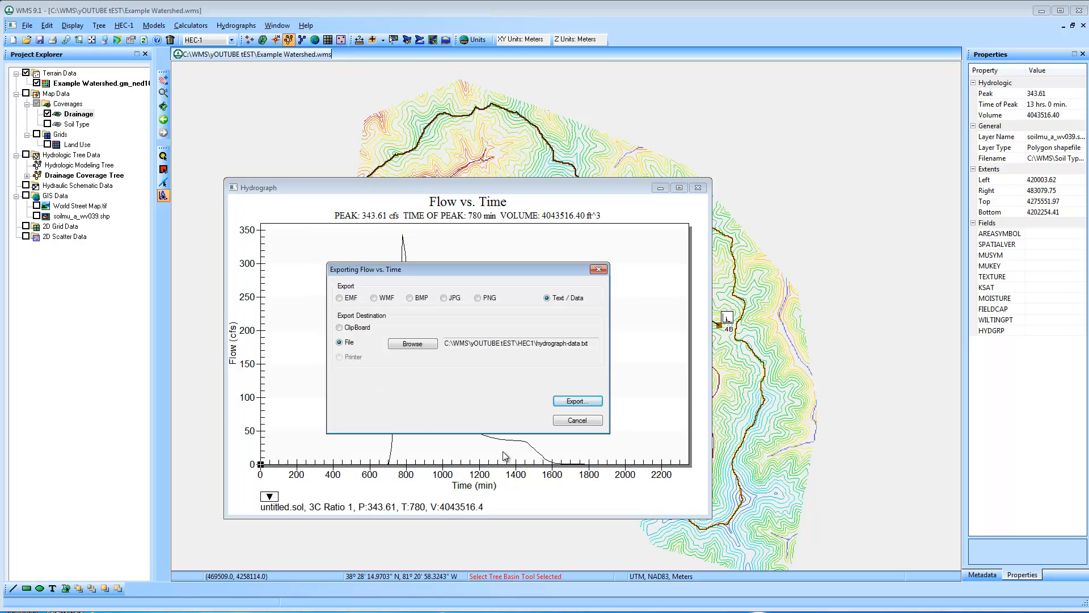
Proceed to the data export options for the 3C hydrograph and set the export style to Table
click(588, 402)
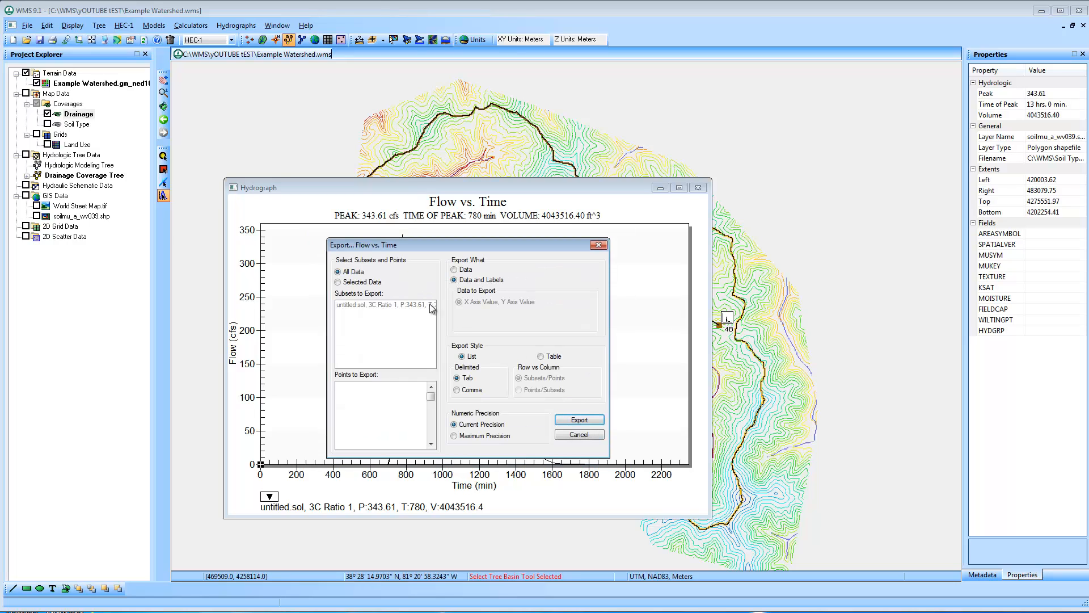
drag(432, 243, 437, 250)
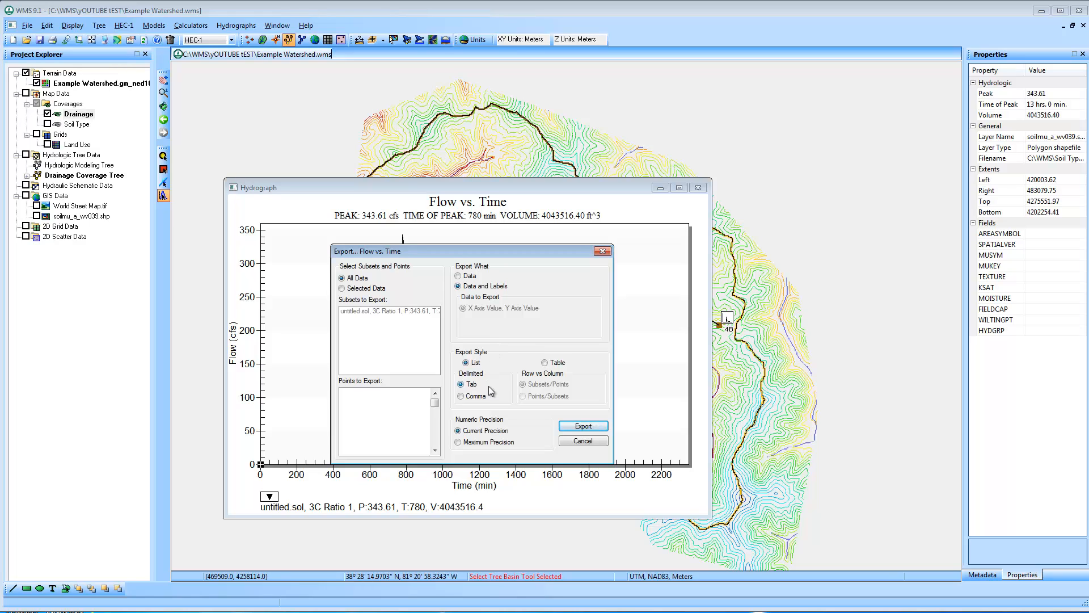
click(562, 365)
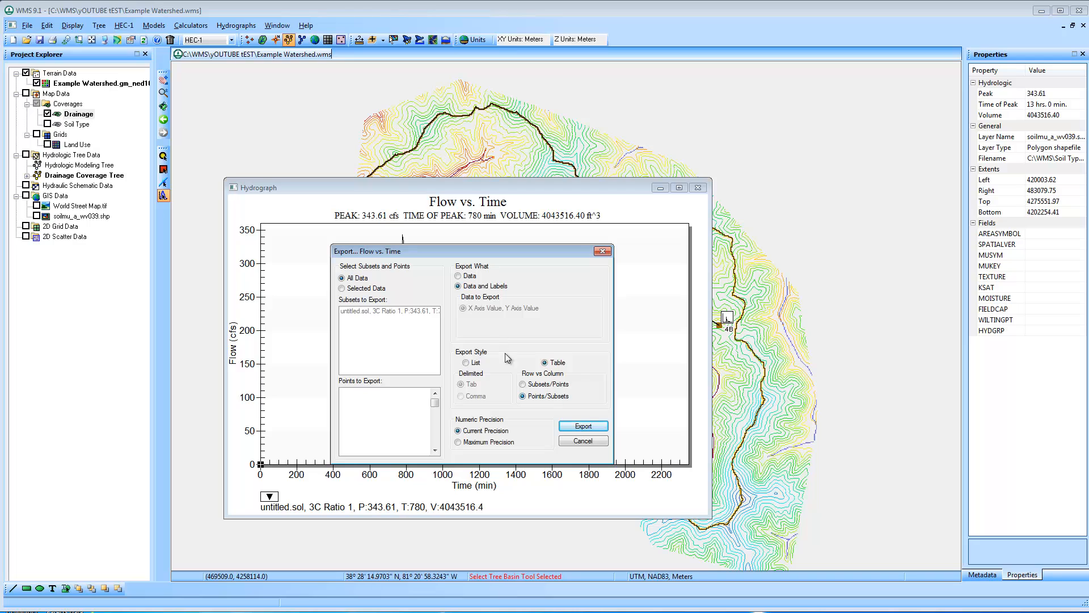
Complete the hydrograph data export and open the C:\WMS\yOUTUBE tEST folder in Windows Explorer
click(583, 426)
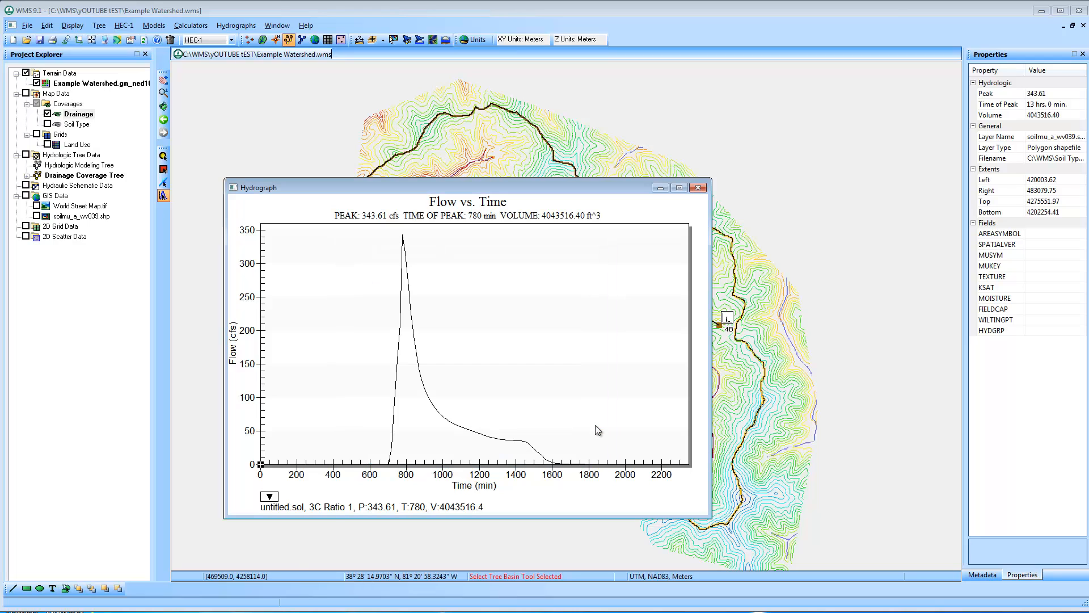
click(443, 546)
key(super)
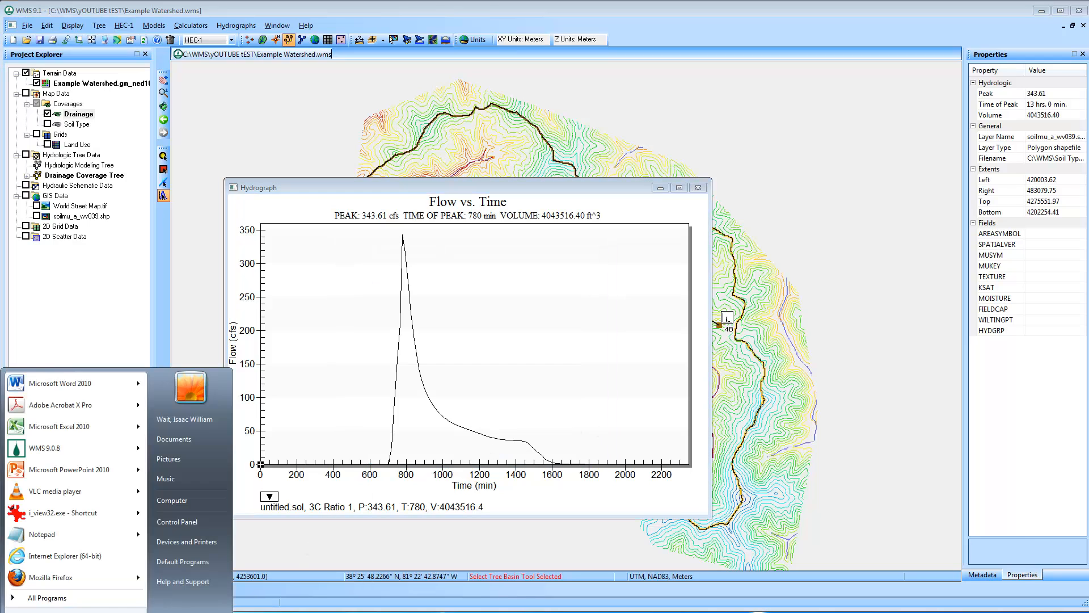
click(190, 500)
drag(650, 79, 556, 93)
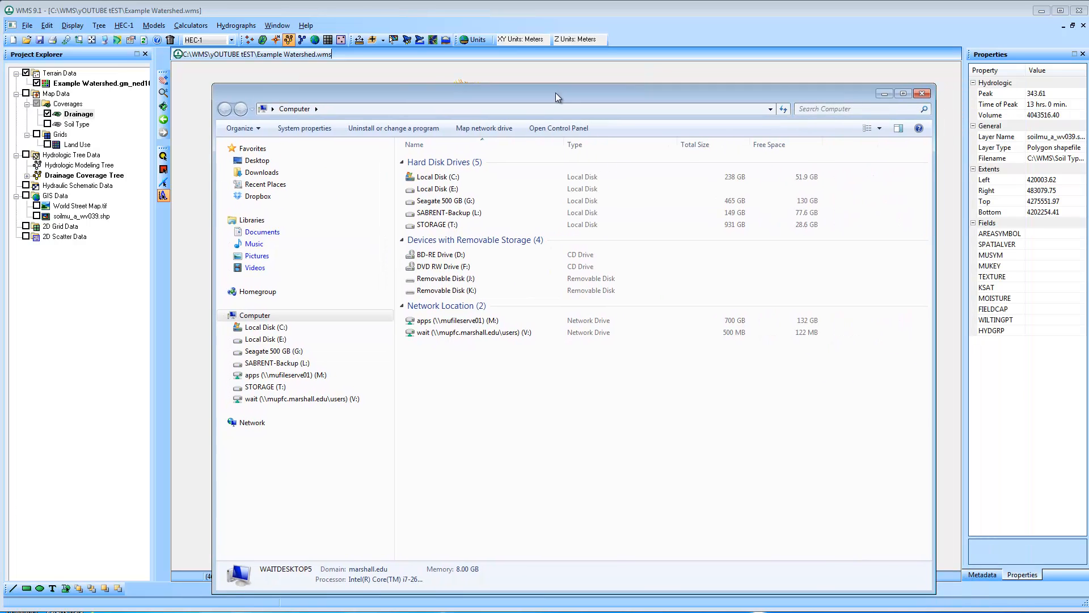
double_click(446, 178)
double_click(440, 388)
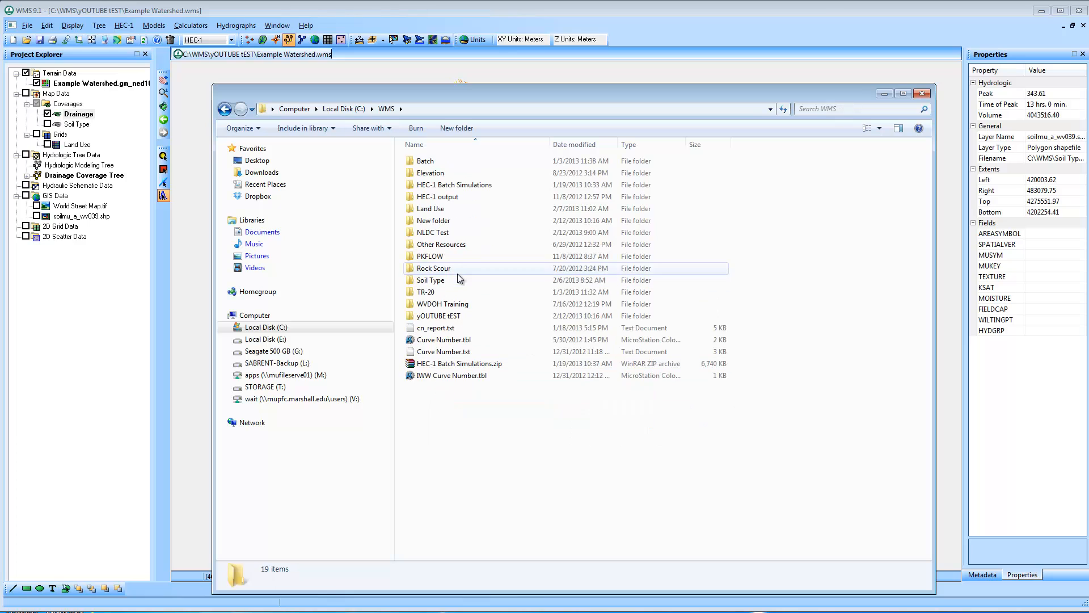
double_click(439, 316)
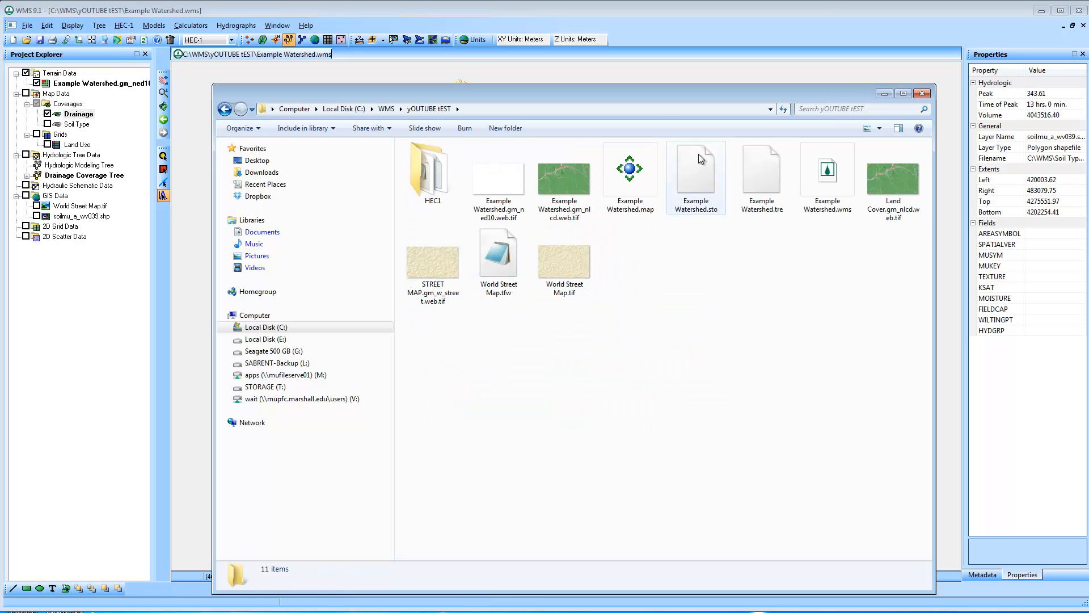
Show the folder contents as a detailed list with a wider Name column and open the HEC1 subfolder
click(880, 129)
click(913, 203)
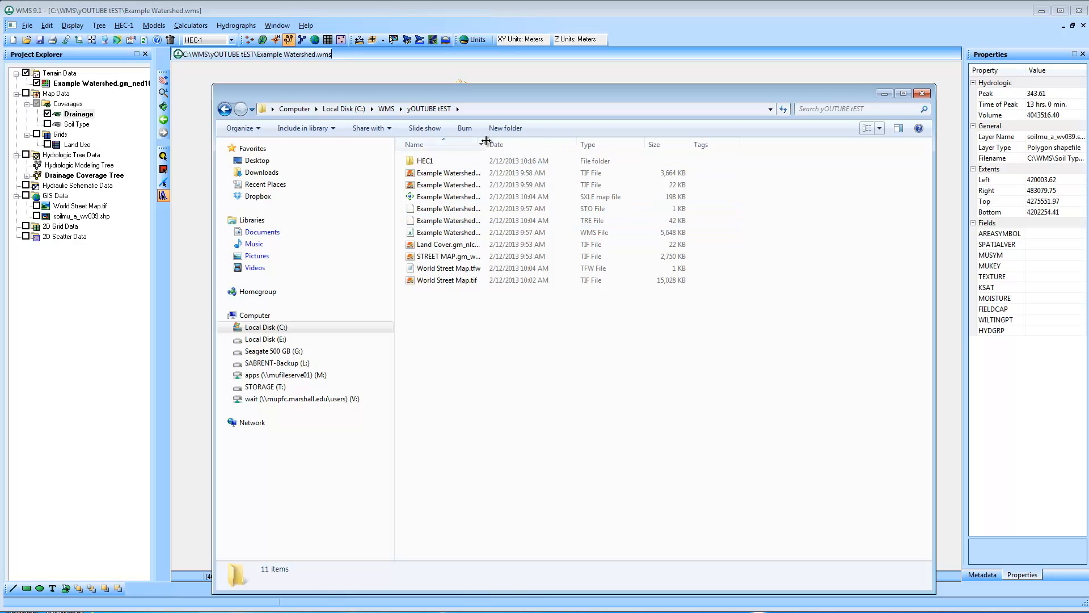
drag(486, 145, 582, 145)
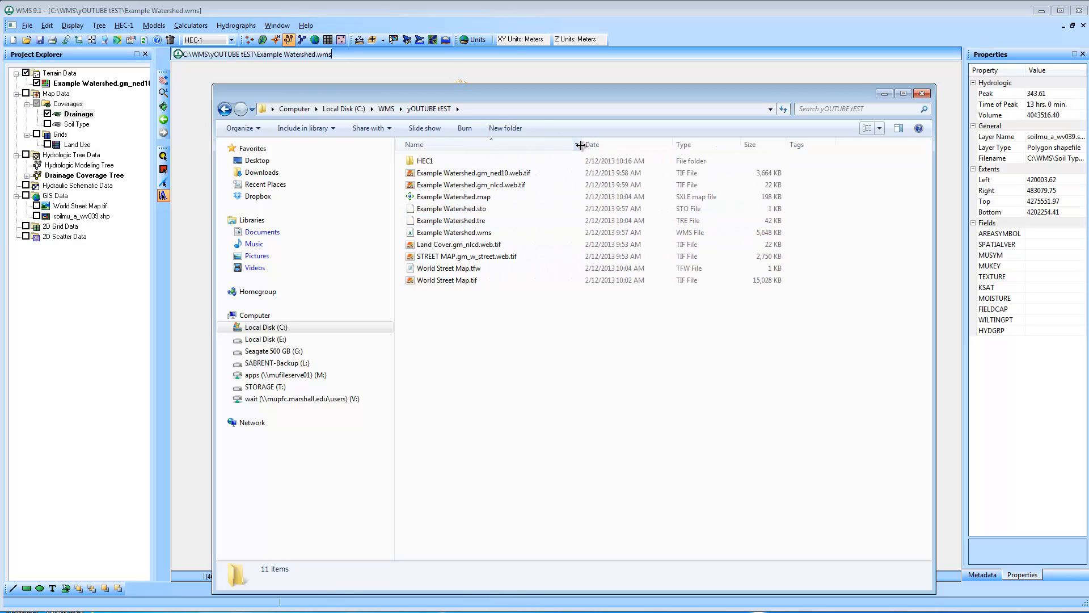
double_click(453, 161)
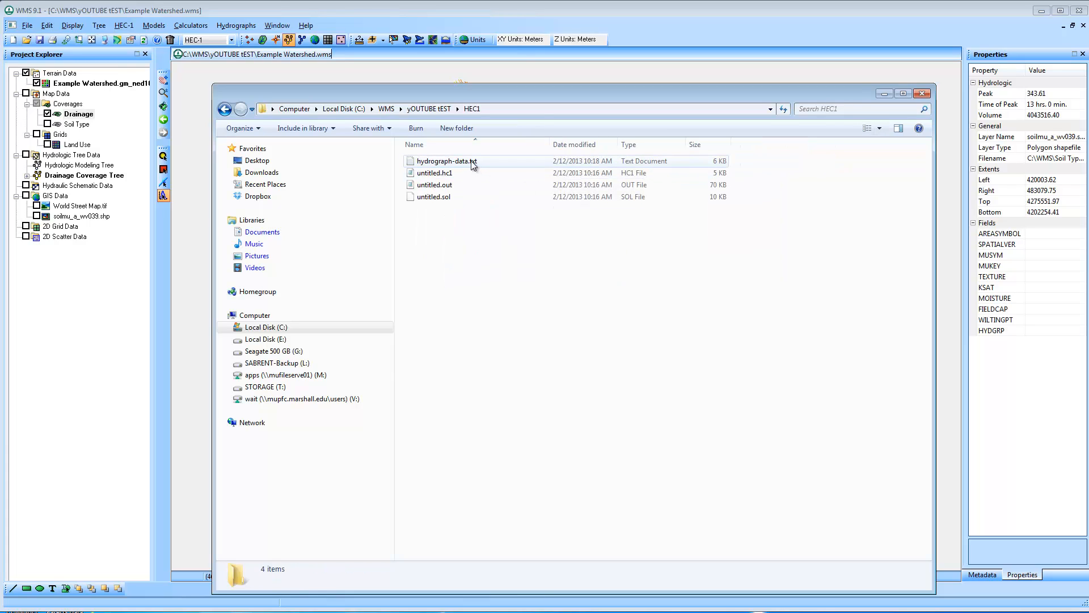
Open hydrograph-data.txt in Notepad to examine the exported time and flow values, and close it
click(17, 612)
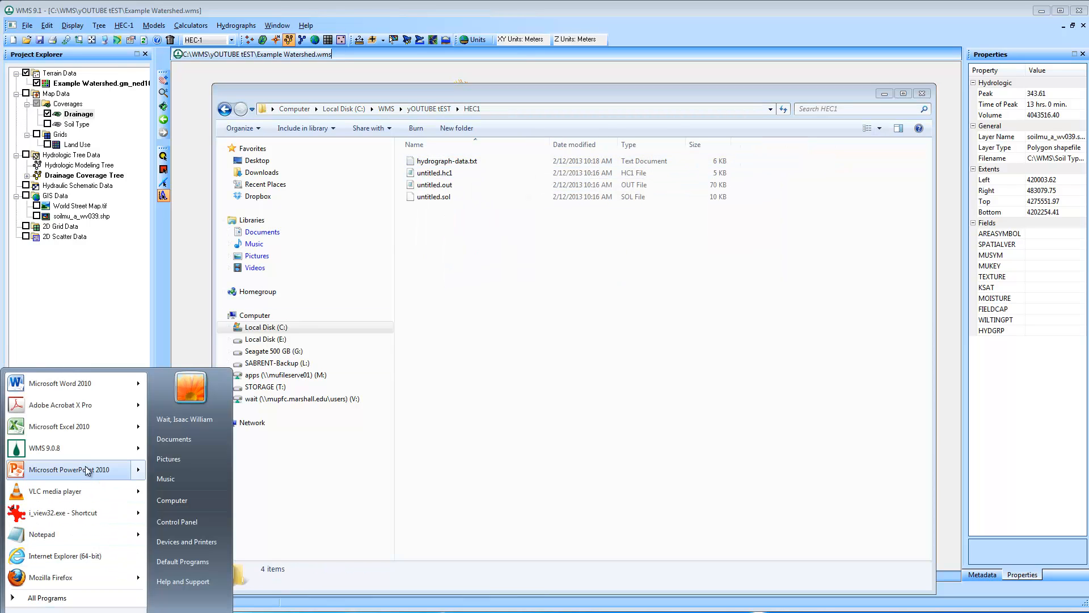
double_click(464, 161)
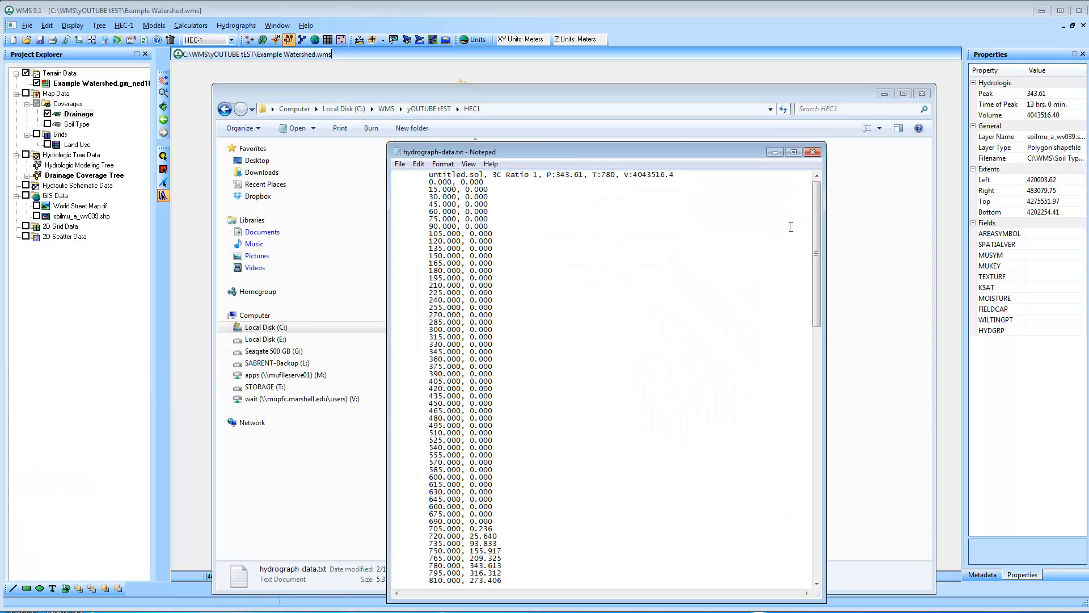
drag(814, 208, 815, 152)
click(814, 152)
Launch Microsoft Excel 2010 and reposition and enlarge its window so the worksheet is fully accessible
click(11, 610)
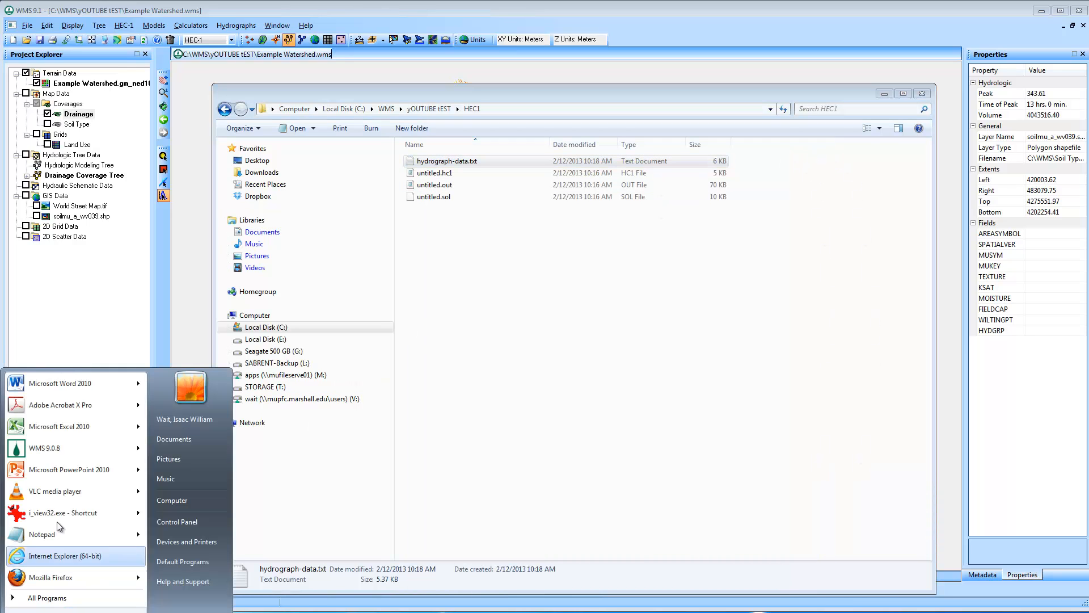
click(62, 427)
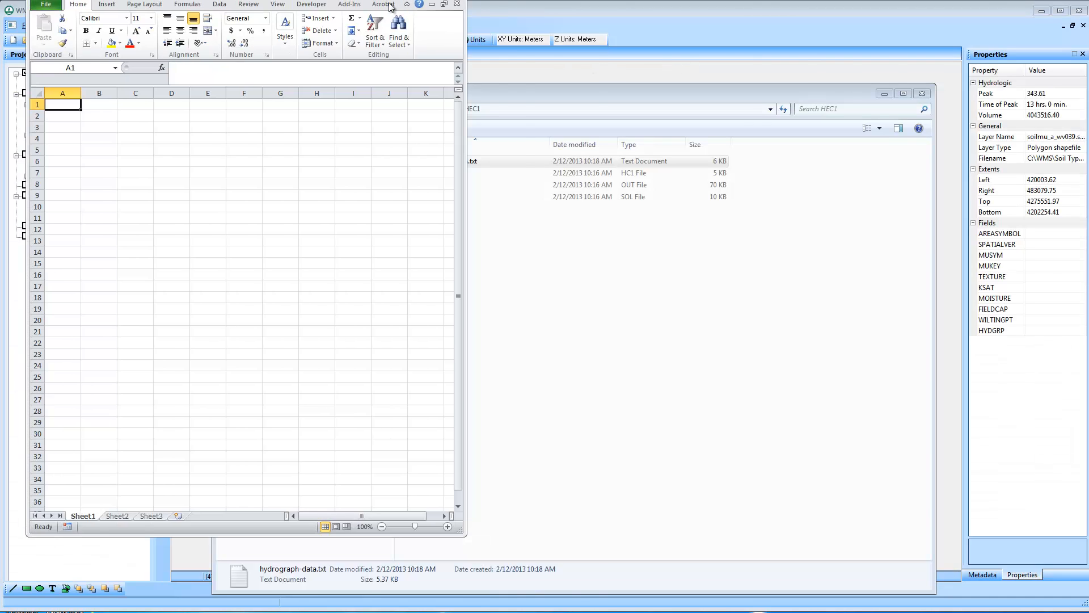
drag(380, 7, 503, 71)
drag(590, 607, 831, 554)
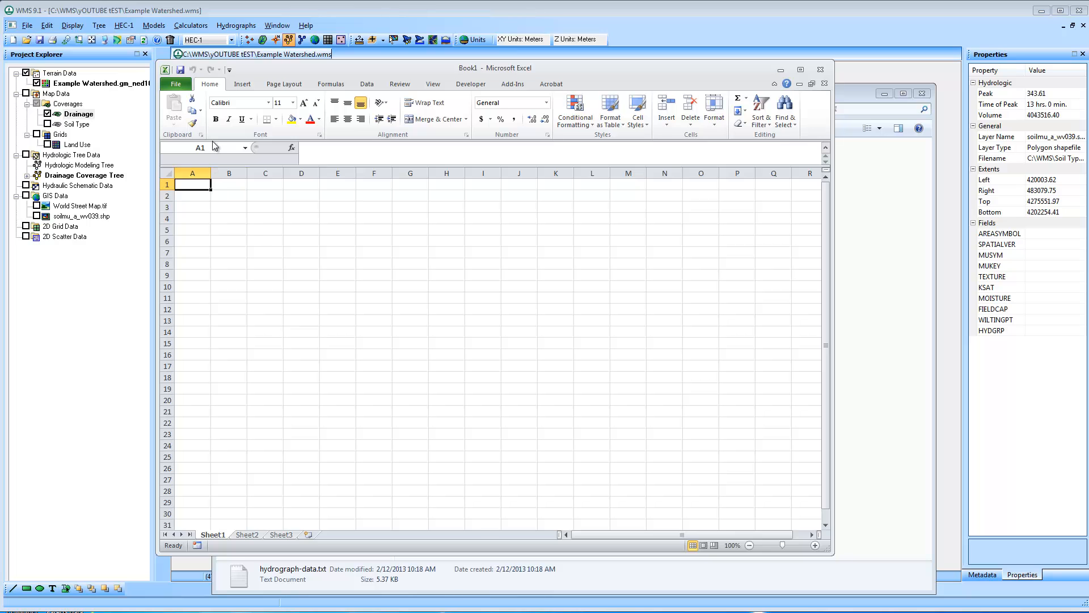
Start opening an existing file in Excel and browse to Local Disk (C:)
click(176, 83)
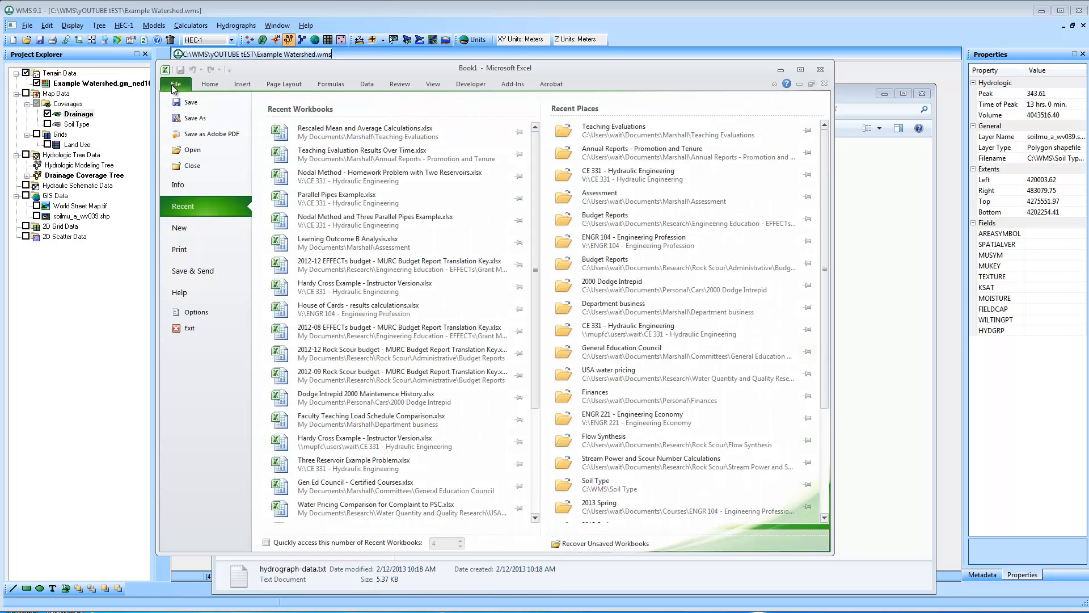
click(201, 152)
click(213, 339)
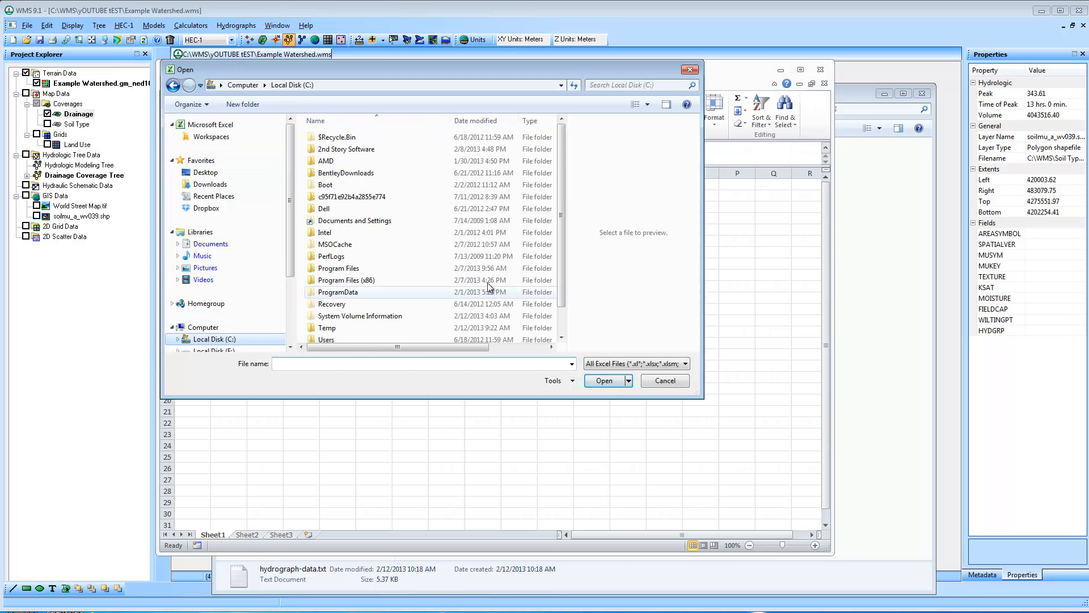
scroll(454, 286, down, 1)
double_click(363, 293)
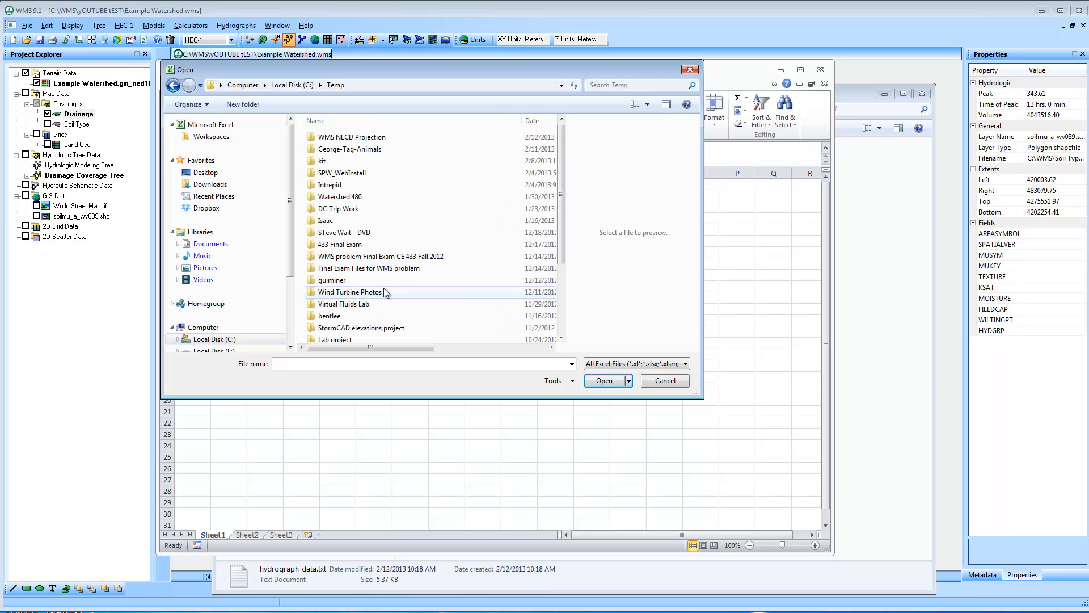
click(534, 122)
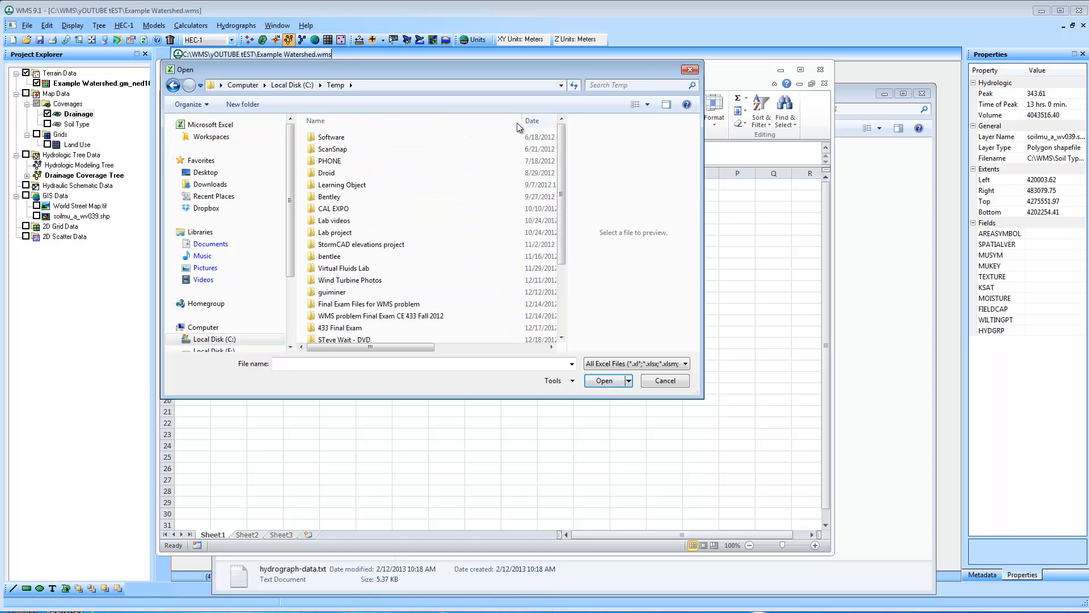
drag(563, 179, 561, 271)
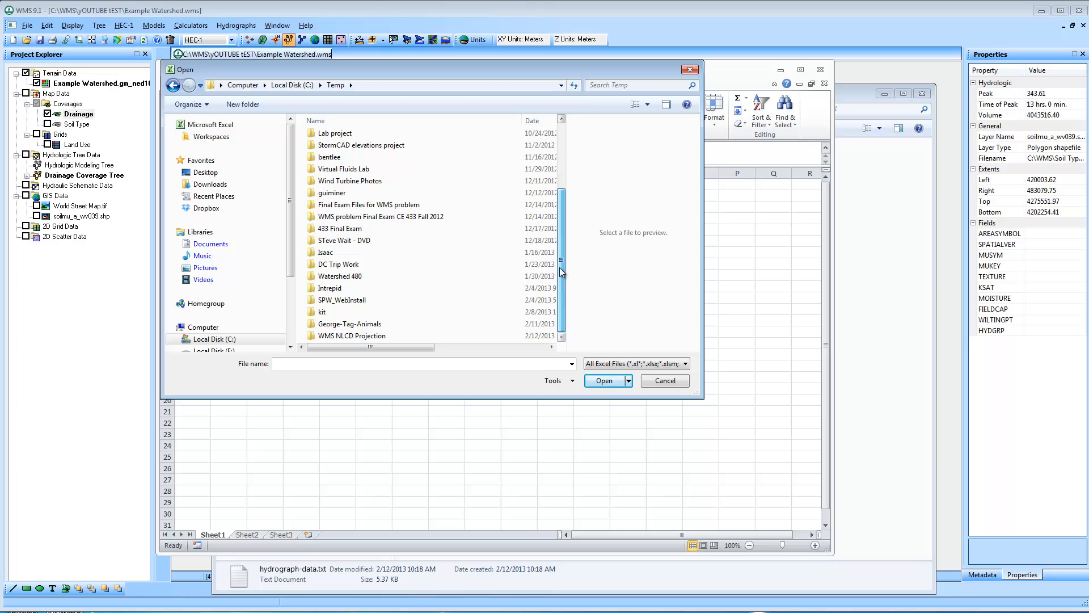
click(292, 85)
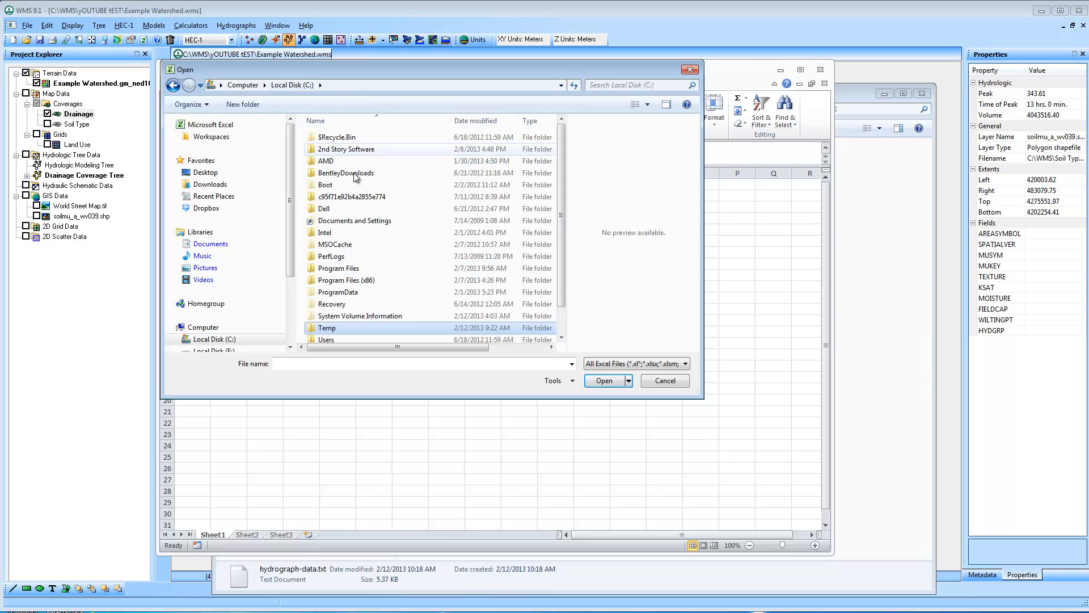
Browse to the WMS\yOUTUBE tEST folder and set the file type filter to All Files
scroll(440, 329, down, 1)
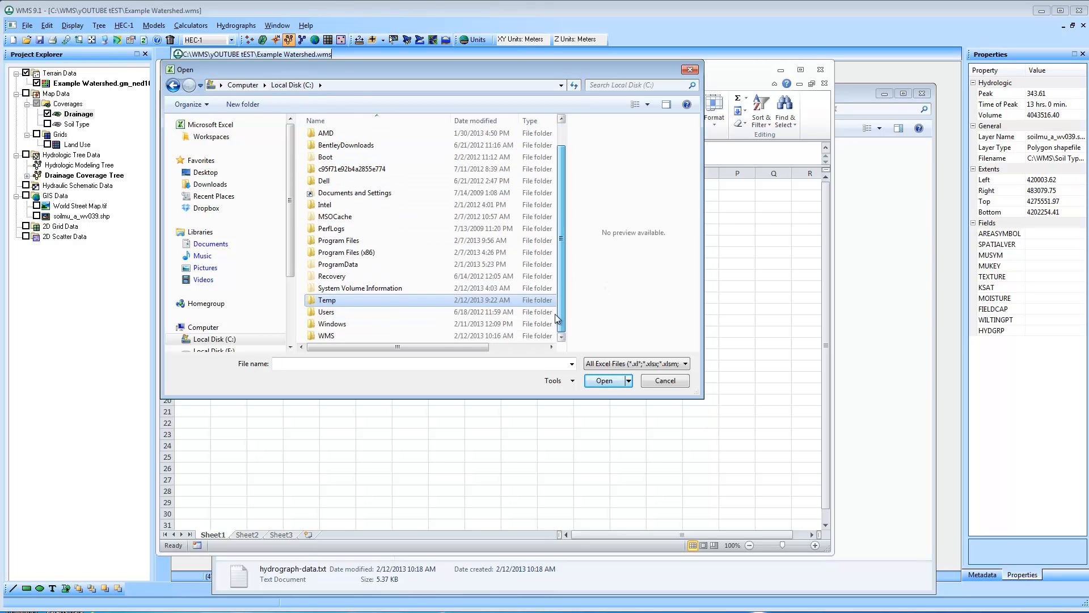
double_click(441, 336)
double_click(355, 299)
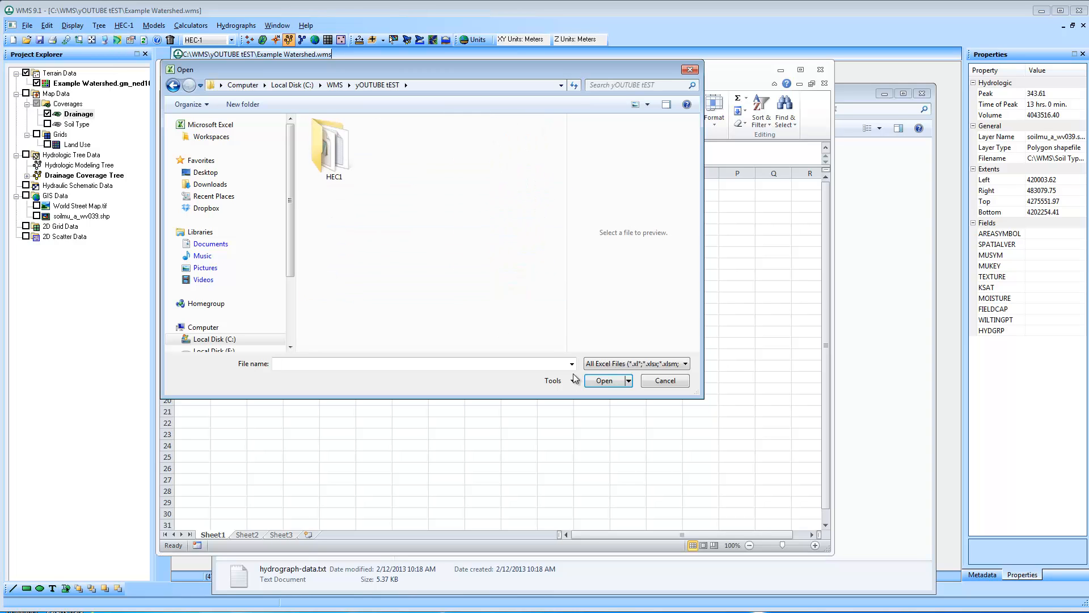
click(636, 363)
click(618, 373)
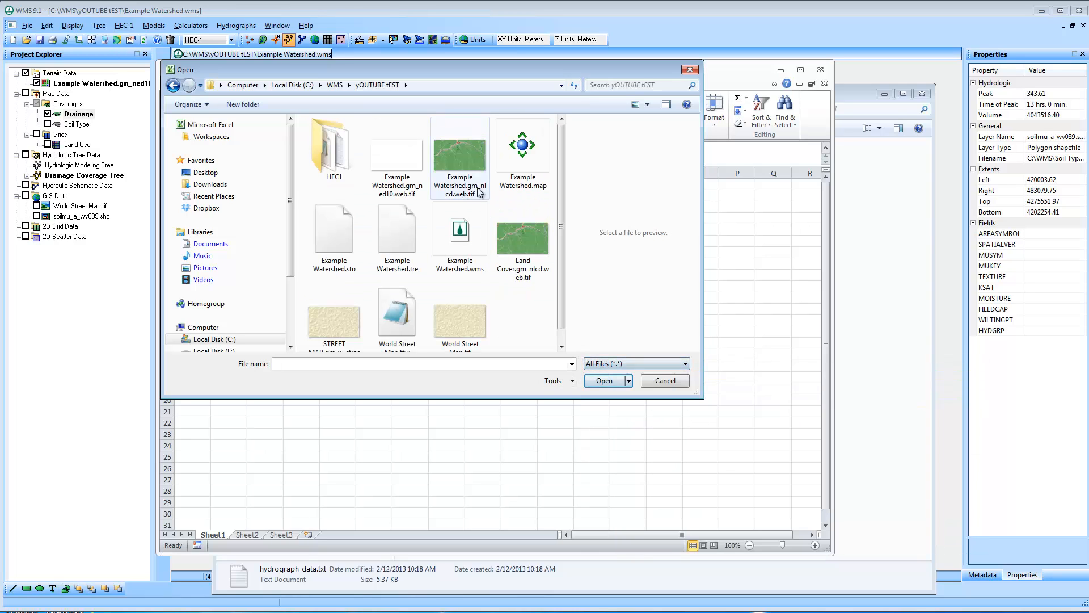
Open hydrograph-data.txt from the HEC1 folder in Excel
double_click(334, 150)
click(349, 137)
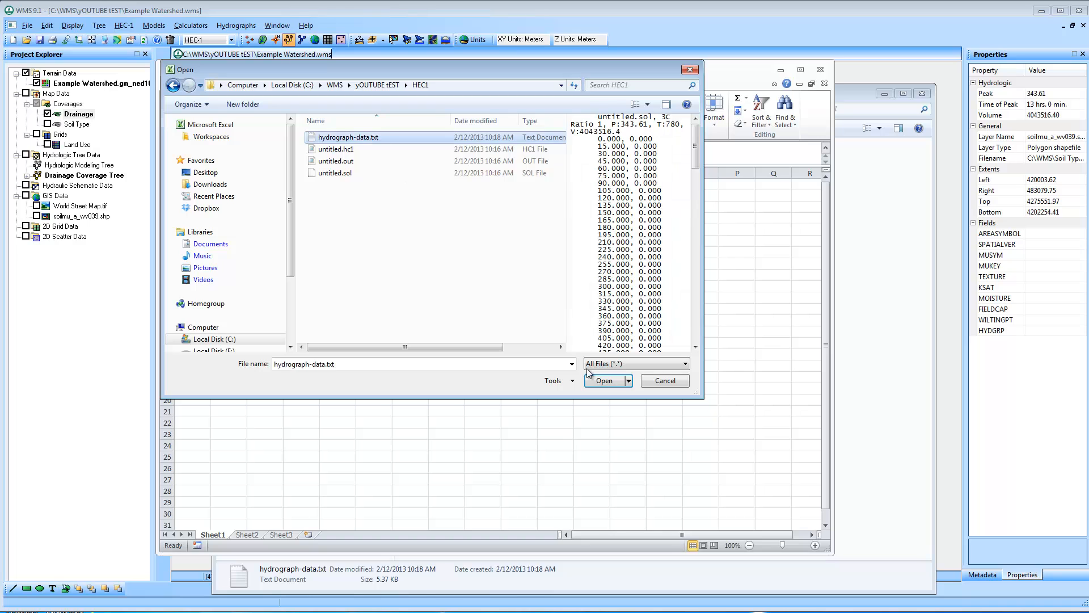
click(593, 380)
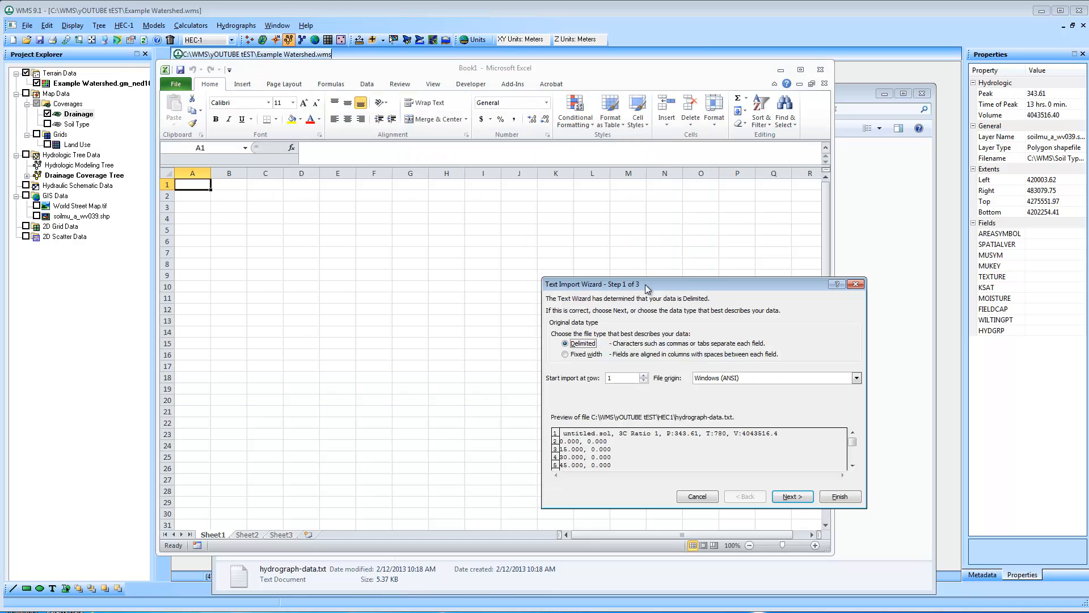
Import the hydrograph text as delimited data, adding Comma as a delimiter, and finish the Text Import Wizard
drag(647, 288, 464, 221)
click(609, 430)
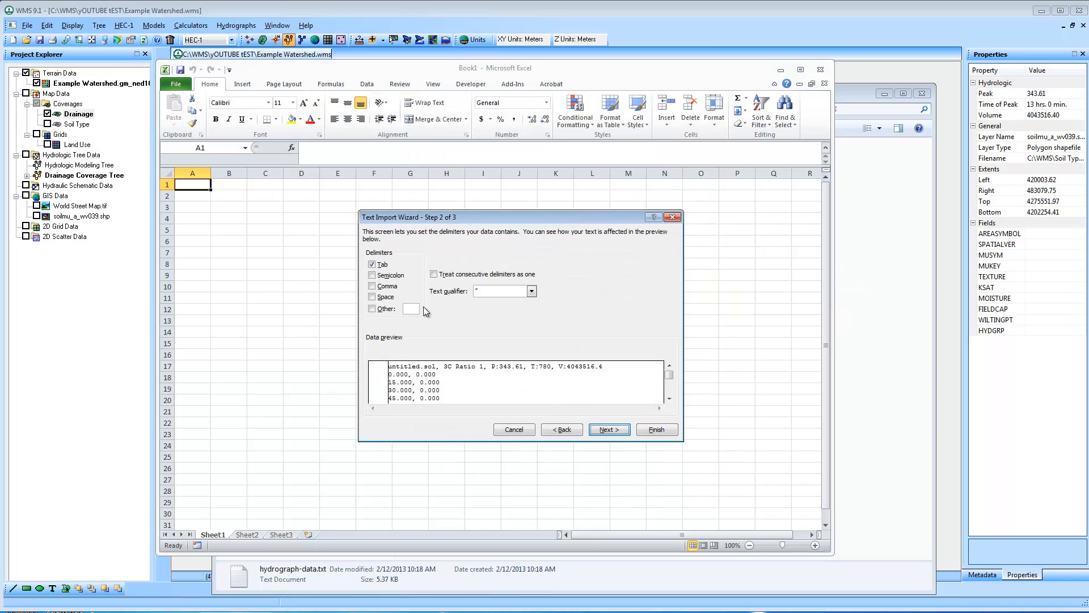
click(388, 287)
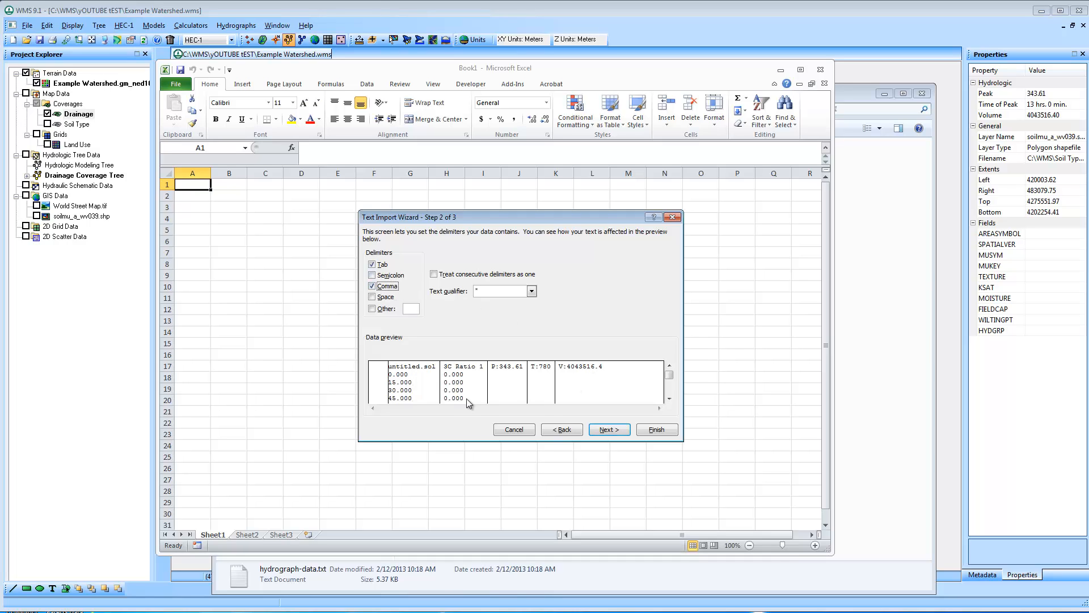
click(657, 430)
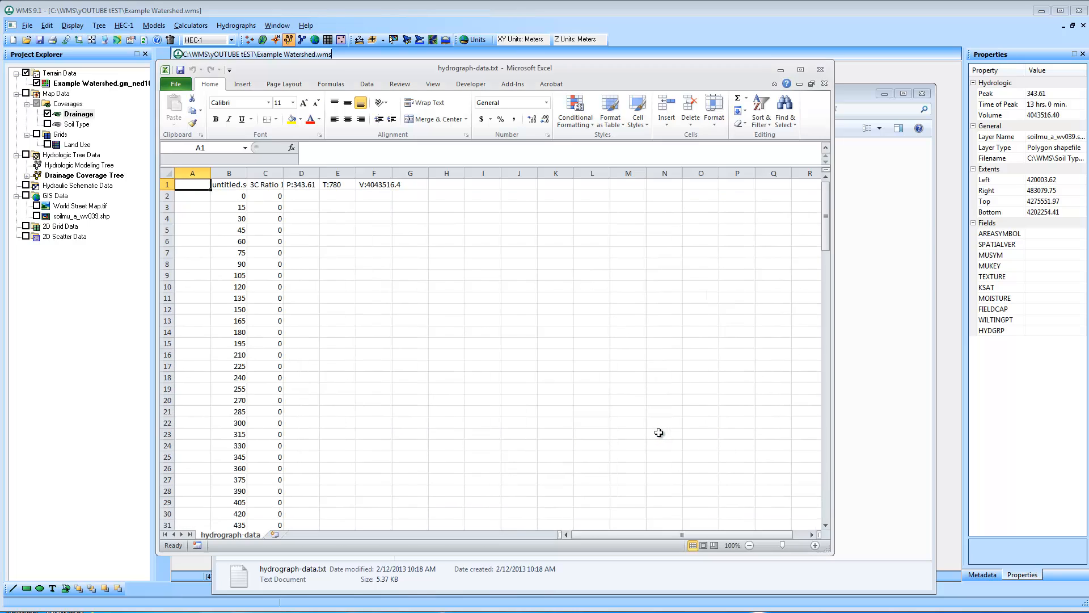
Replace the headers in cells B1 and C1 with "Time (min" and "Q (cfs)"
click(226, 184)
text(Time (min))
key(Tab)
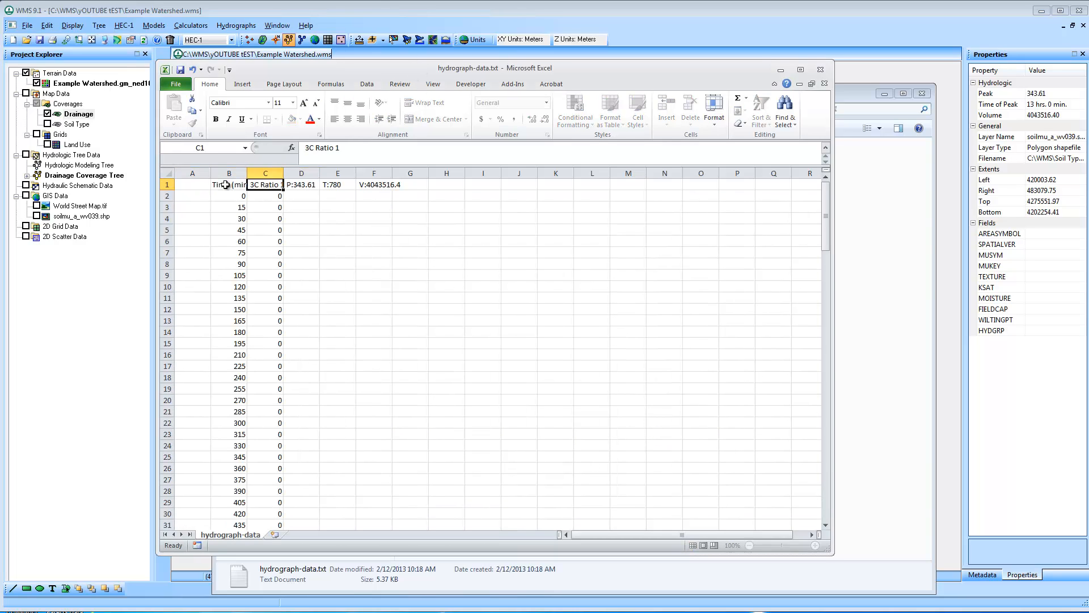
text(Q)
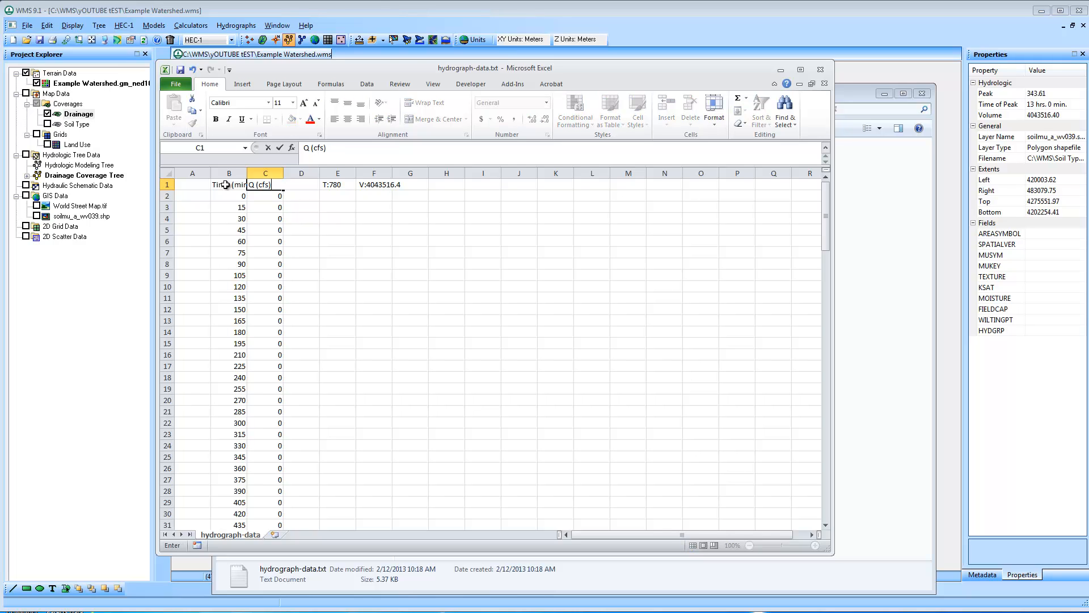
text( (cfs))
Clear the leftover peak, time and volume labels from cells D1 to F1
key(Tab)
key(Delete)
key(Tab)
key(Delete)
key(Tab)
key(Delete)
key(Tab)
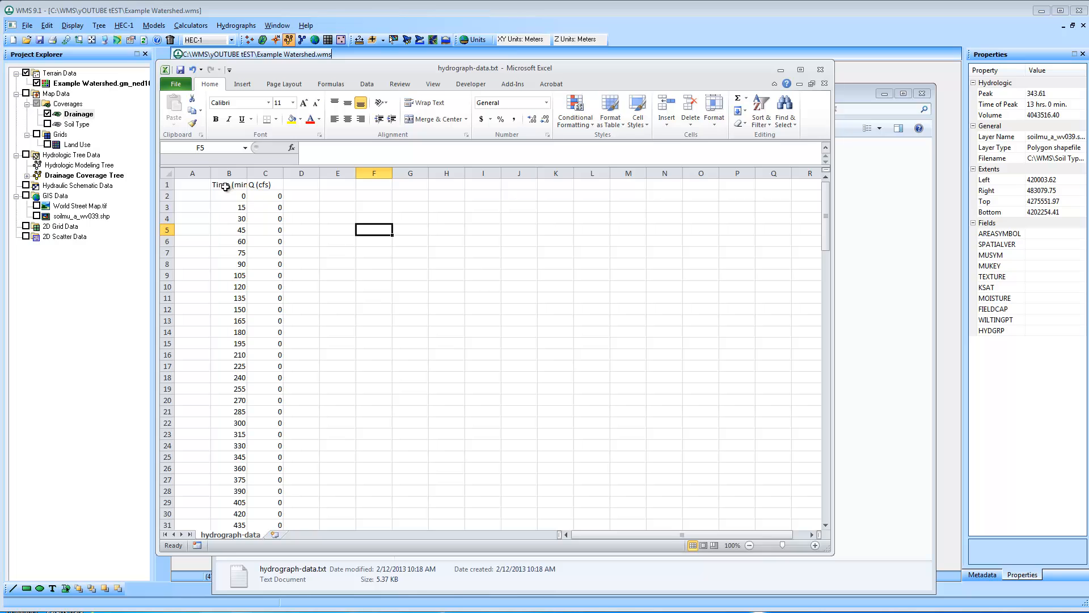
Plot all the time and flow data in columns B and C, headers included, as a scatter chart with smooth lines
click(226, 184)
drag(231, 187, 271, 206)
key(ctrl+shift+Down)
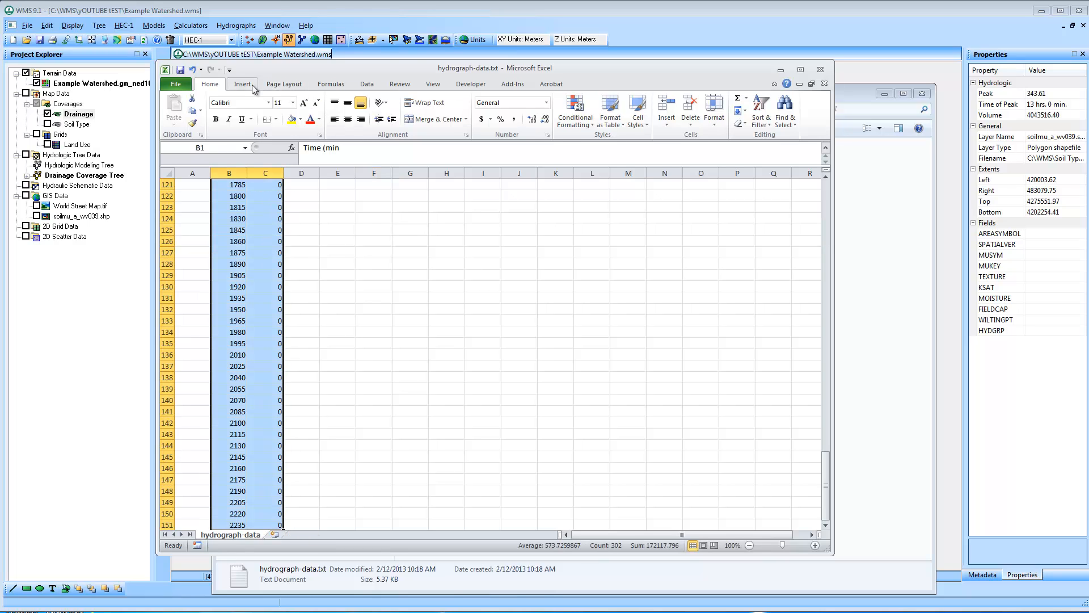
click(242, 84)
click(499, 112)
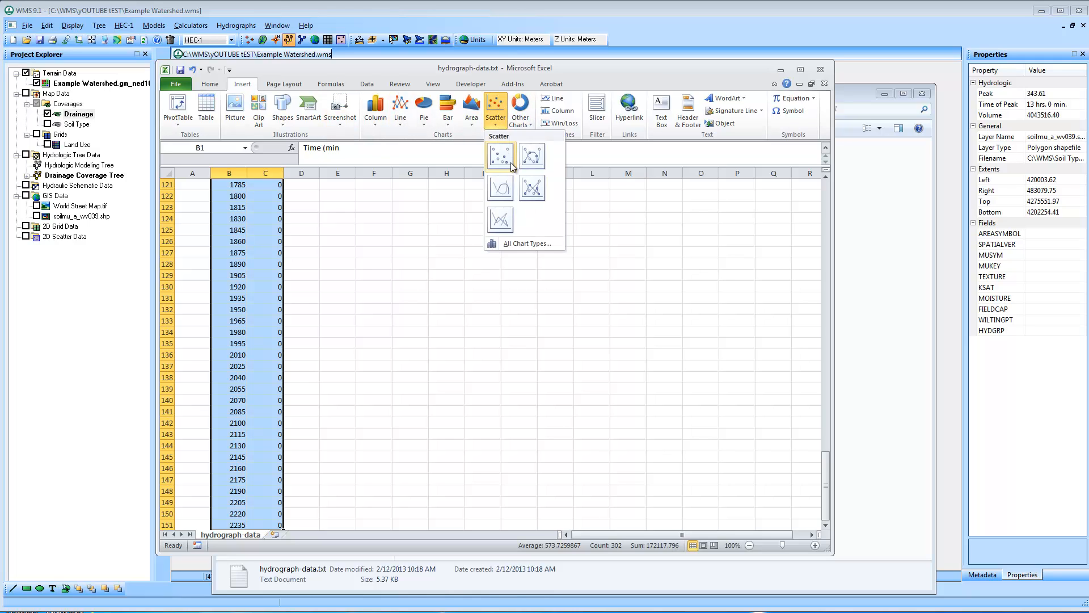
click(501, 190)
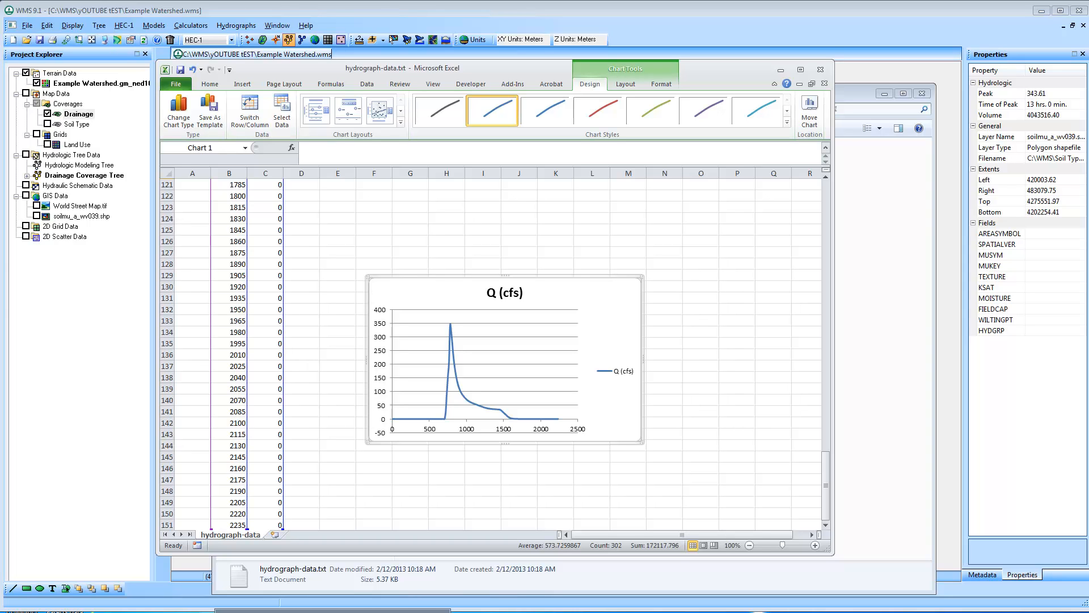
Switch back to WMS and close the outlet 3C hydrograph plot window
key(alt+Tab)
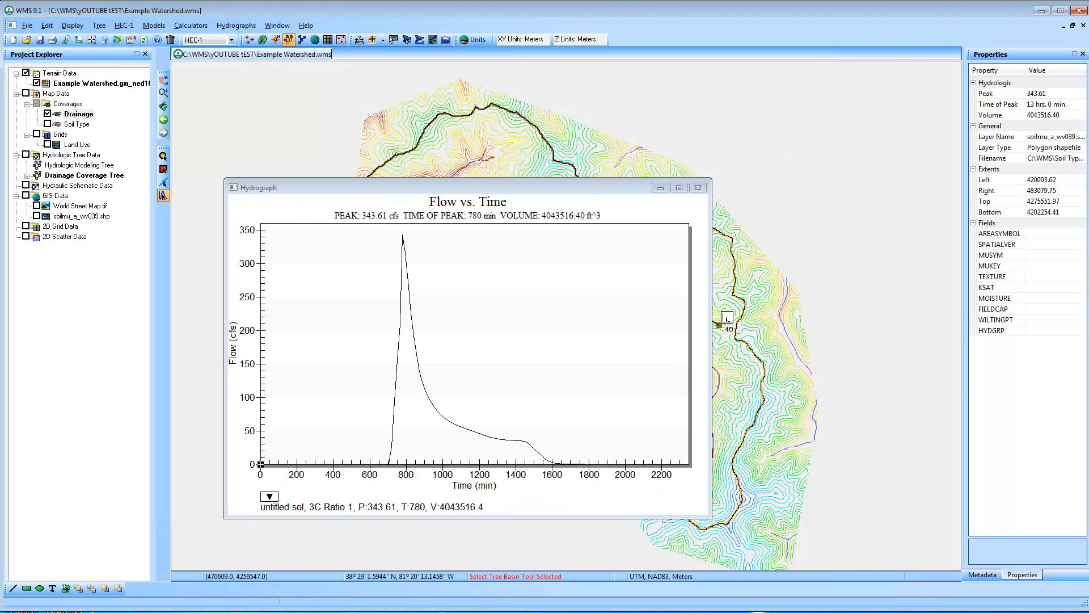
click(698, 187)
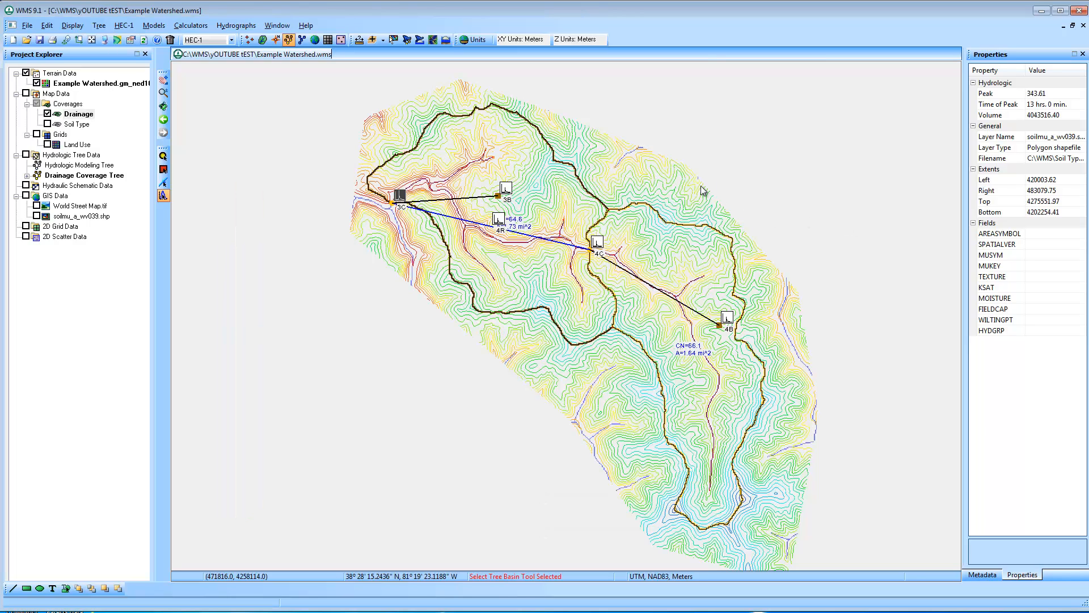
Delete all existing hydrographs from the watershed model
click(125, 25)
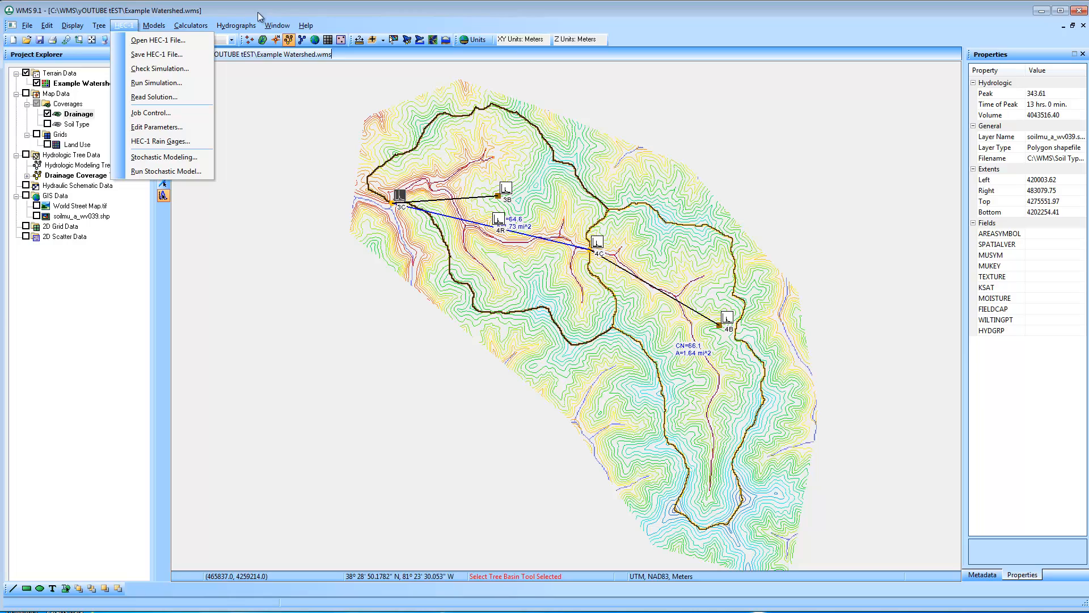
click(236, 25)
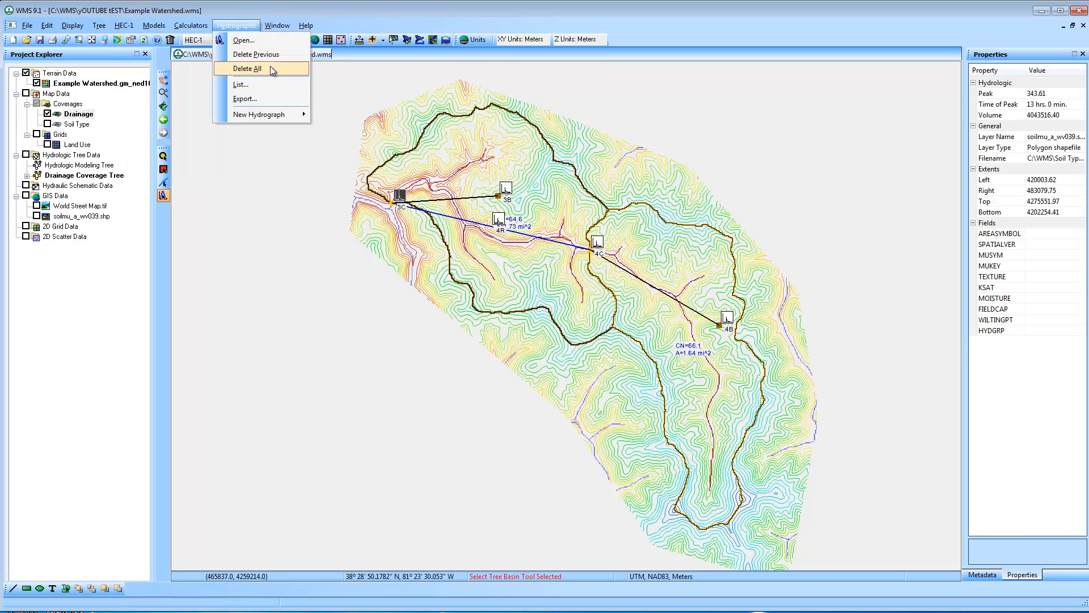
click(271, 68)
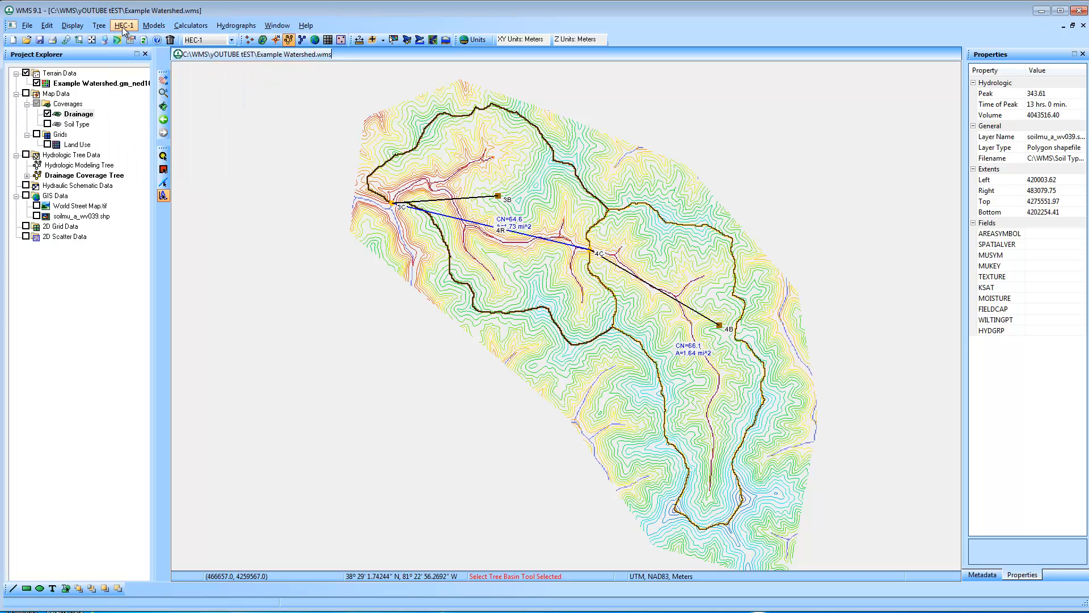
Set the basin average precipitation of basin 3B to -1 in its HEC-1 parameters
click(122, 25)
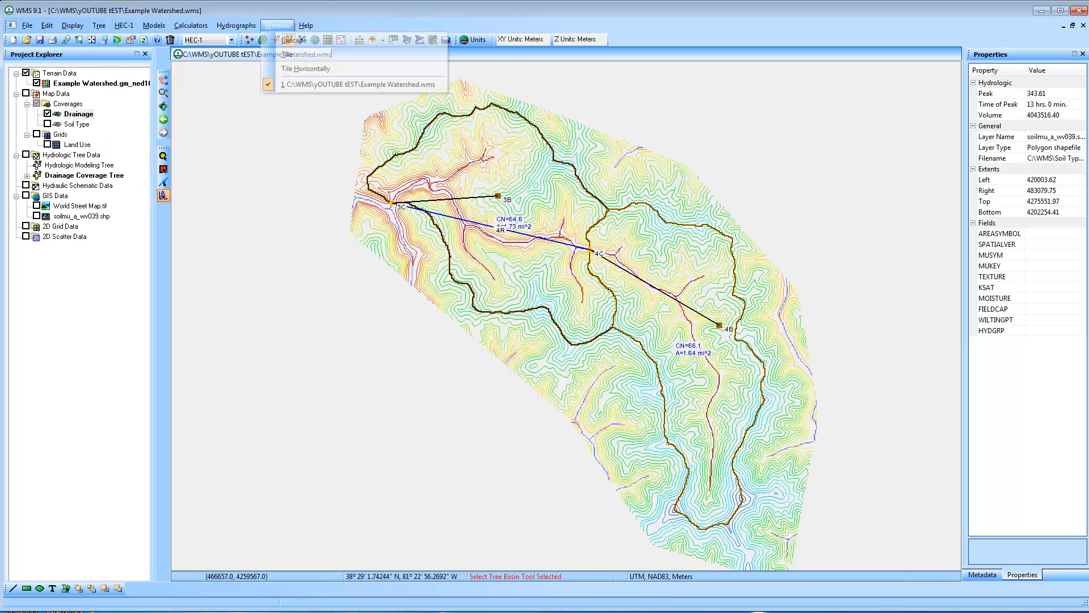
click(323, 7)
double_click(498, 198)
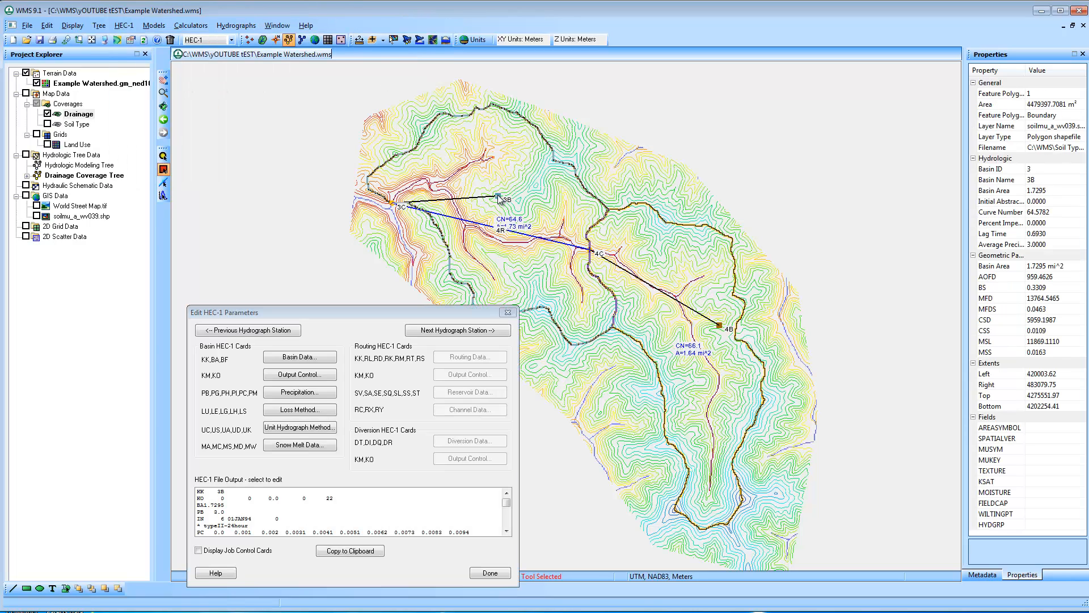
click(304, 391)
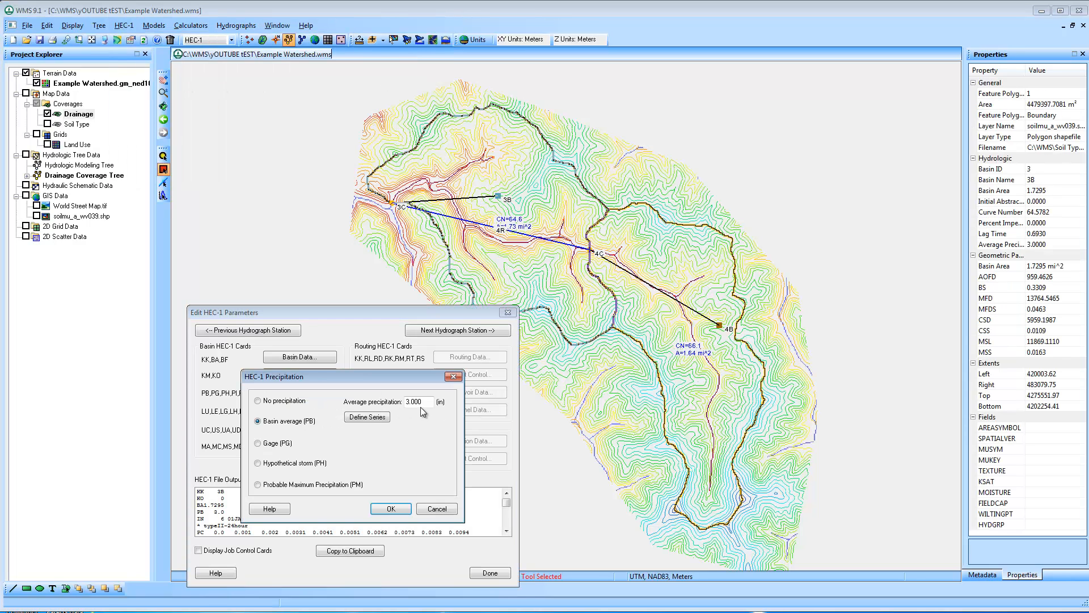
text(-1)
click(391, 509)
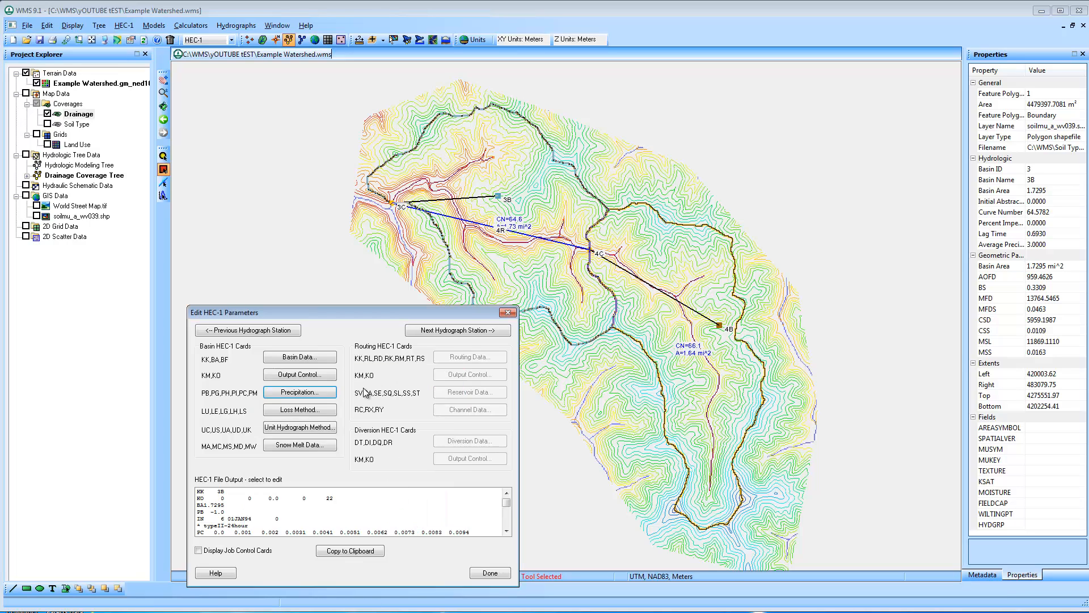
Go on to basin 4B, set its basin average precipitation to -1 and finish editing the HEC-1 parameters
click(490, 332)
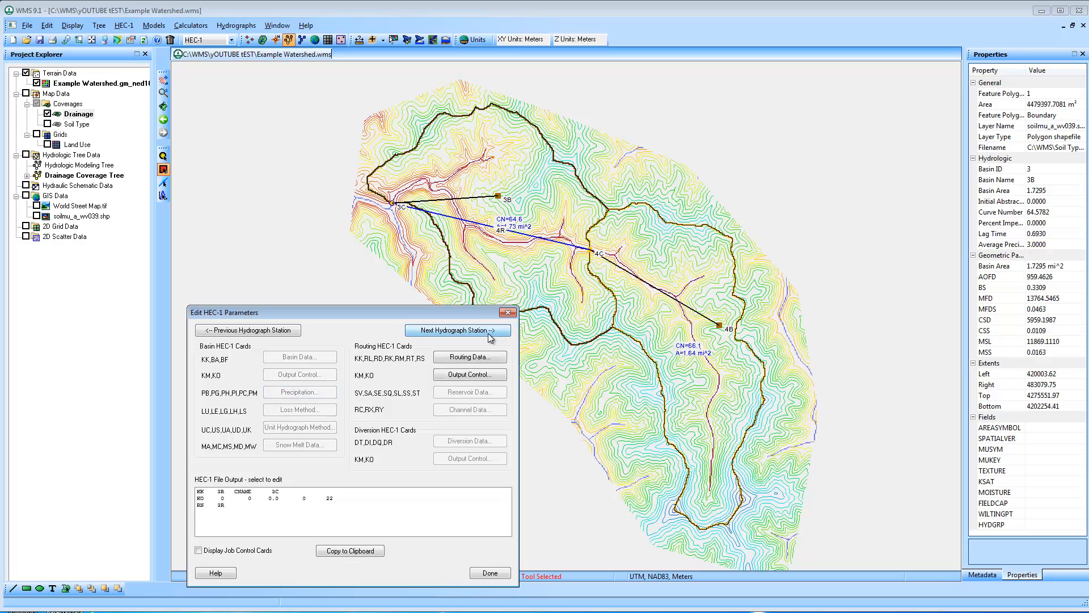
click(308, 393)
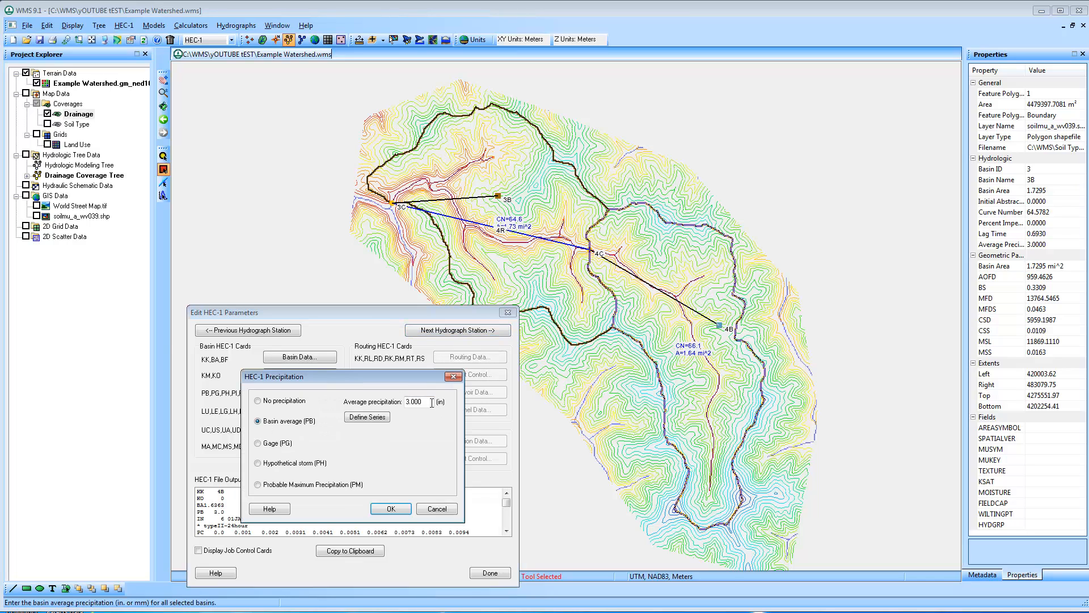
text(-1)
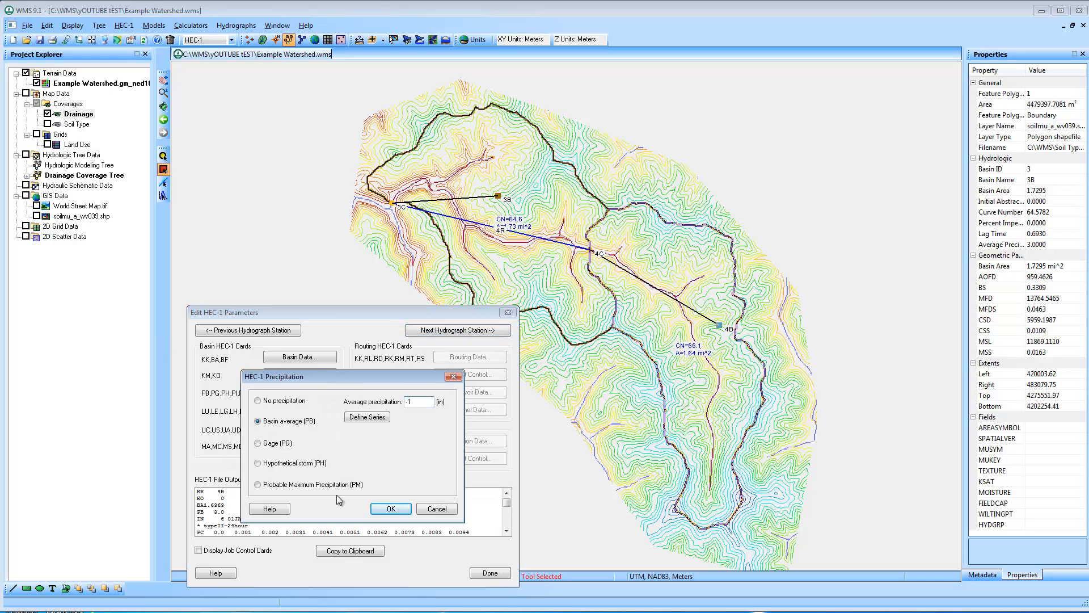
click(392, 509)
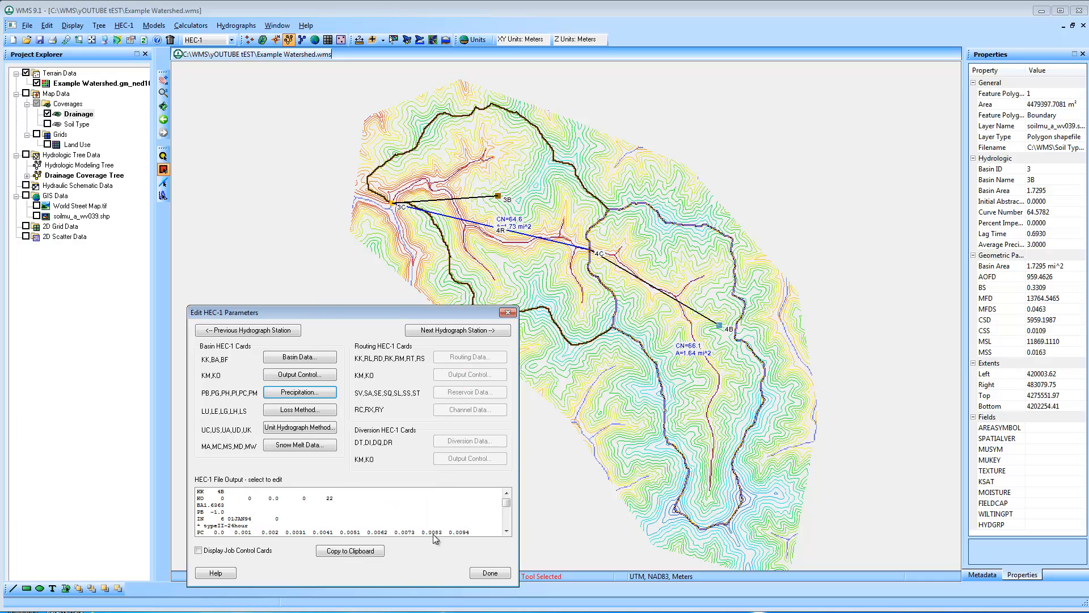
click(490, 573)
Define a HEC-1 stochastic model with 5 Monte Carlo simulations and add a stochastic variable of the precipitation type
click(124, 25)
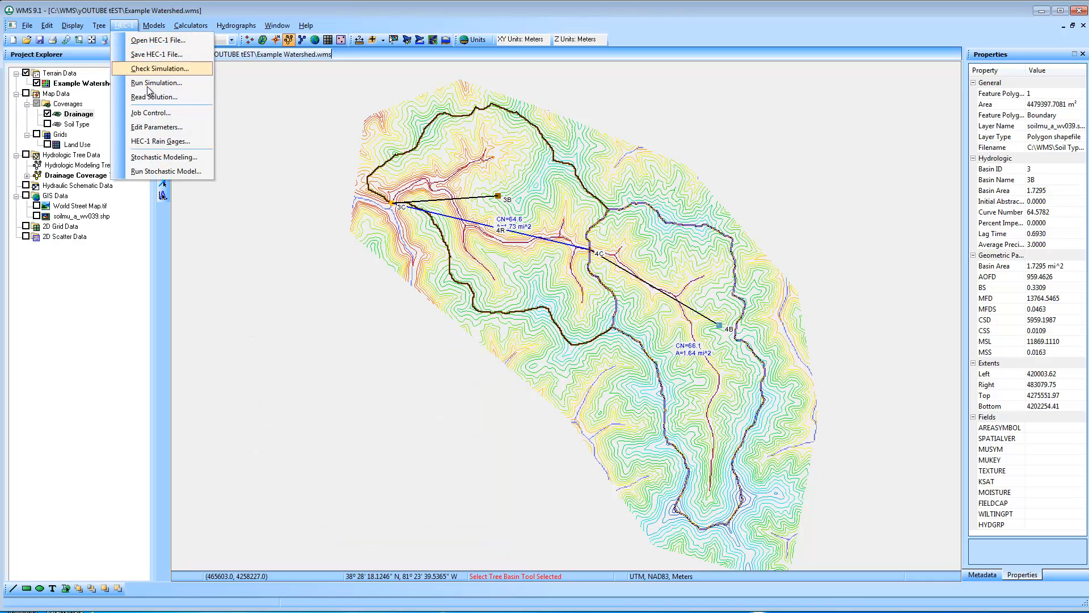
click(174, 158)
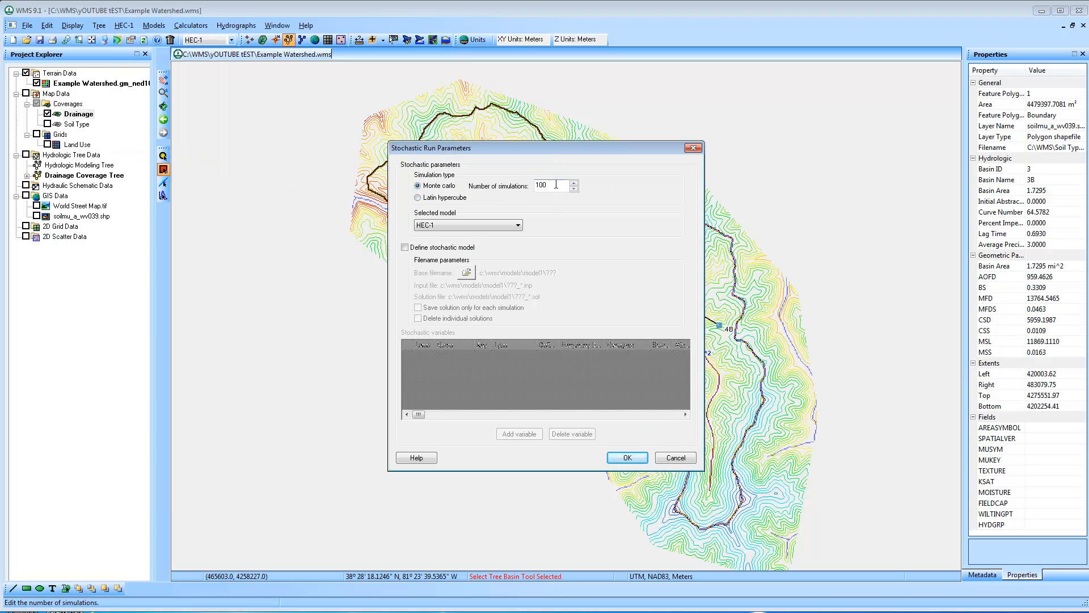
drag(556, 184, 452, 165)
click(405, 247)
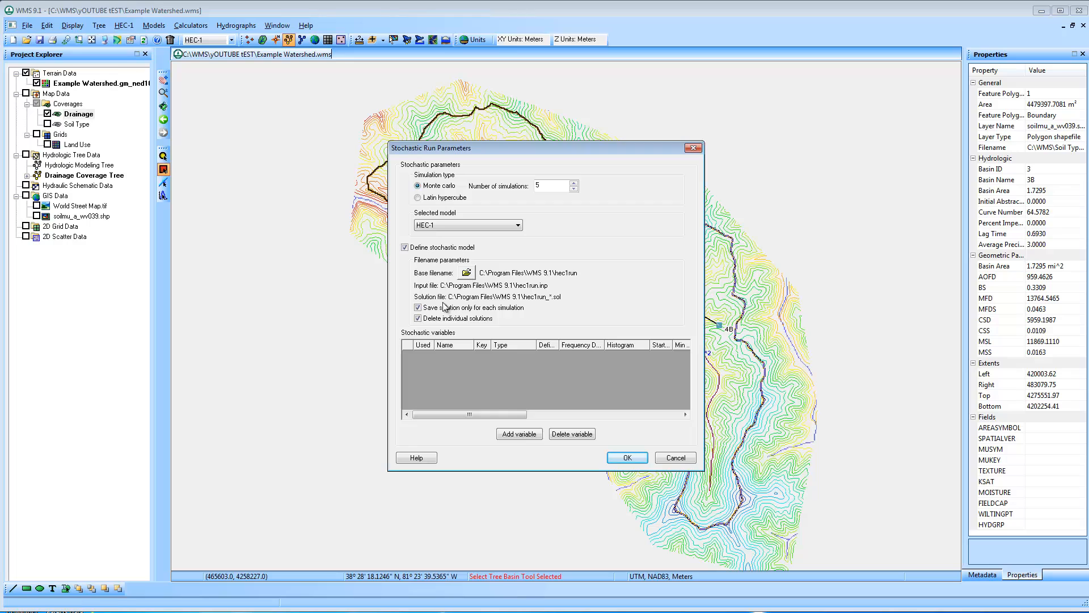
click(519, 433)
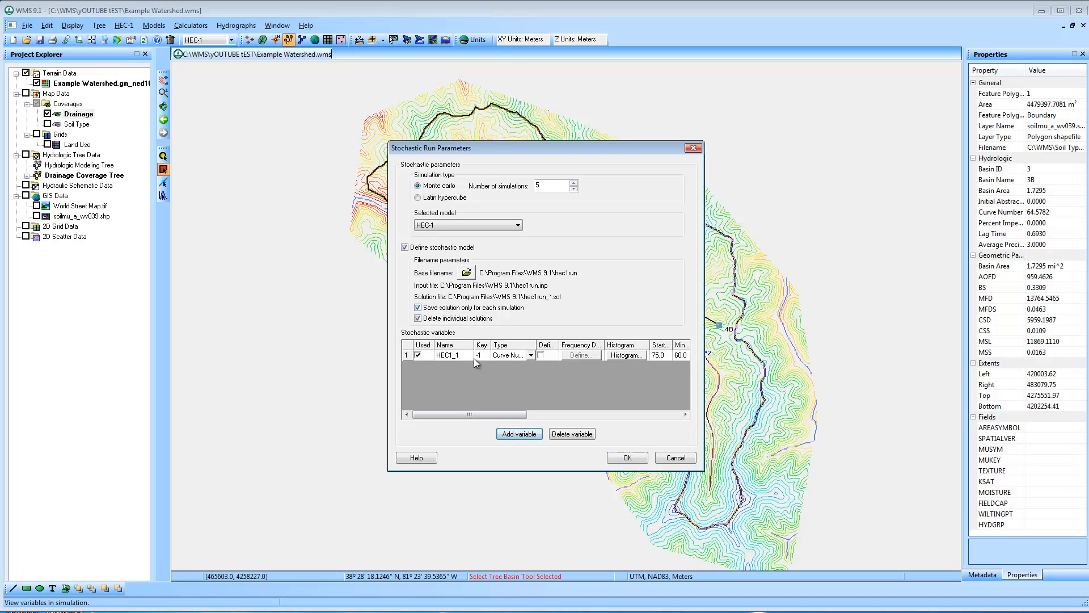
click(526, 355)
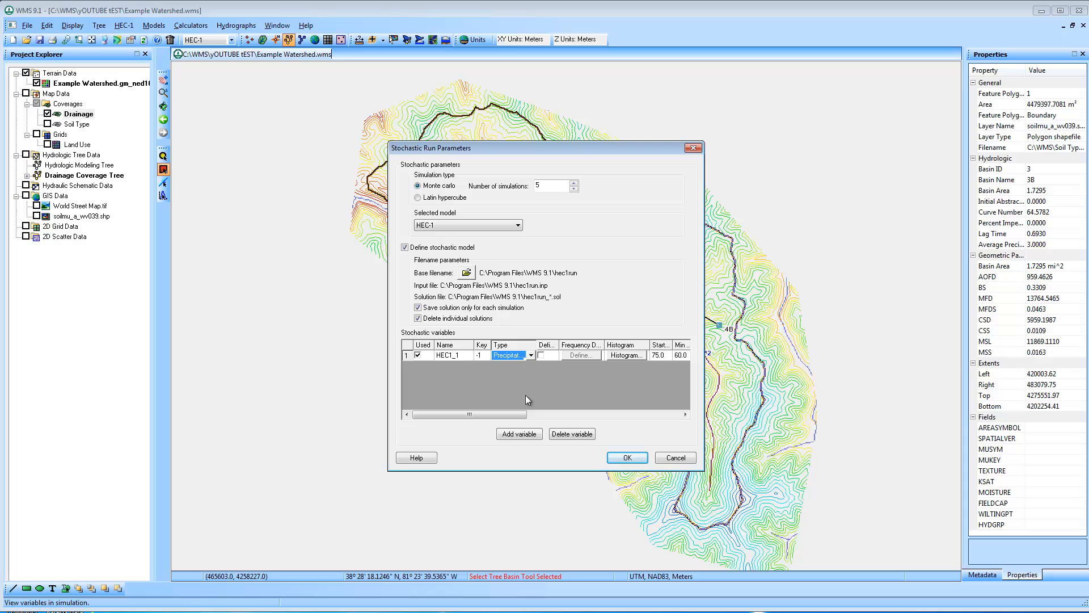
Set the precipitation variable's values for Runs 1 to 5 to 1.5, 2, 2.5, 3 and 3.5, and accept the stochastic run parameters
drag(523, 417, 612, 418)
click(576, 355)
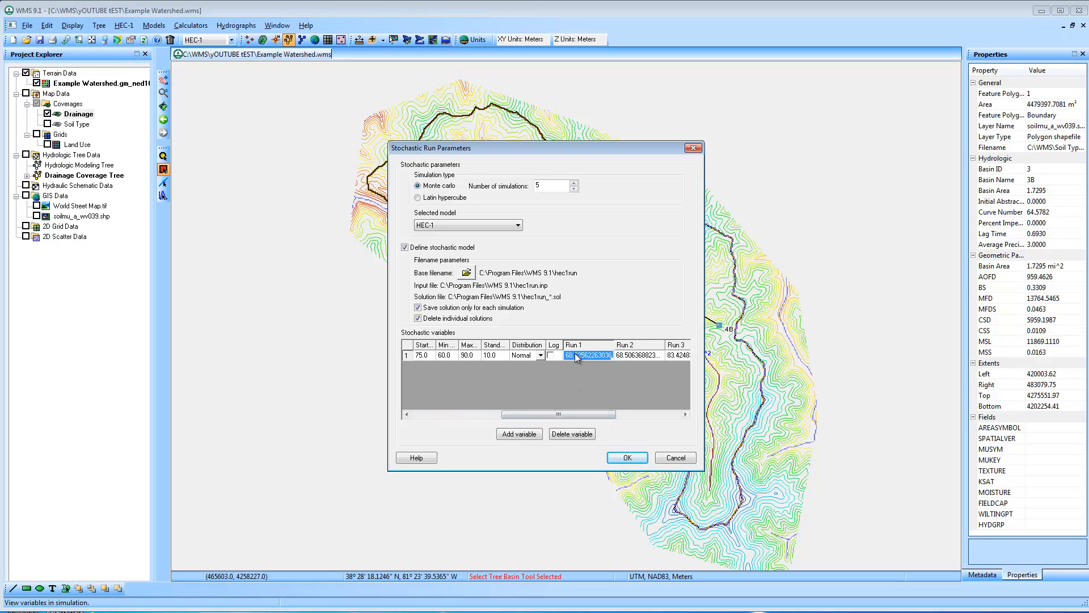
text(1.5)
key(Tab)
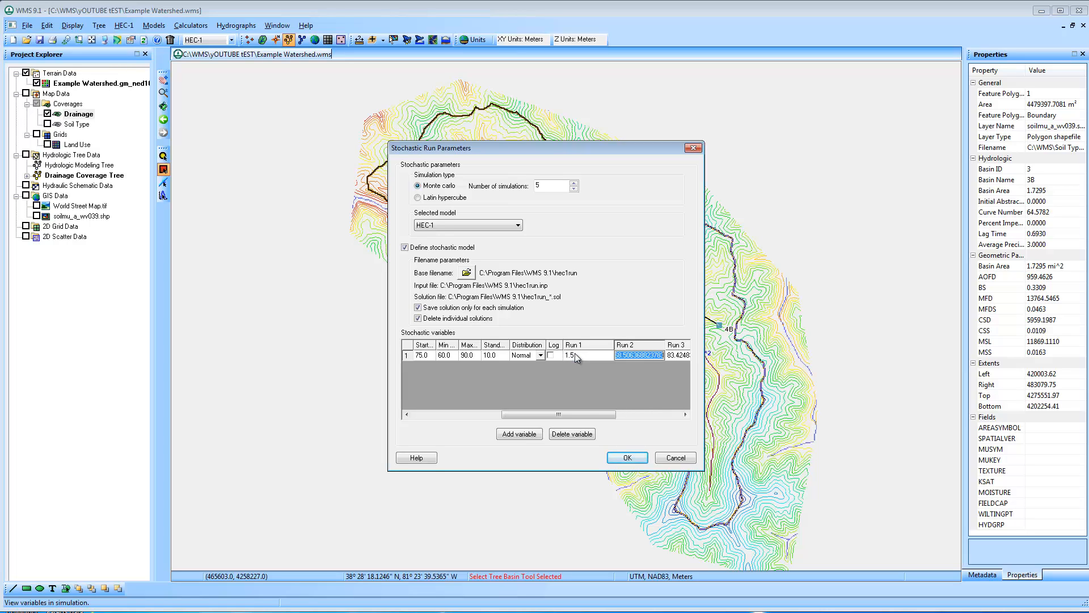
text(2)
key(Tab)
text(2.5)
key(Tab)
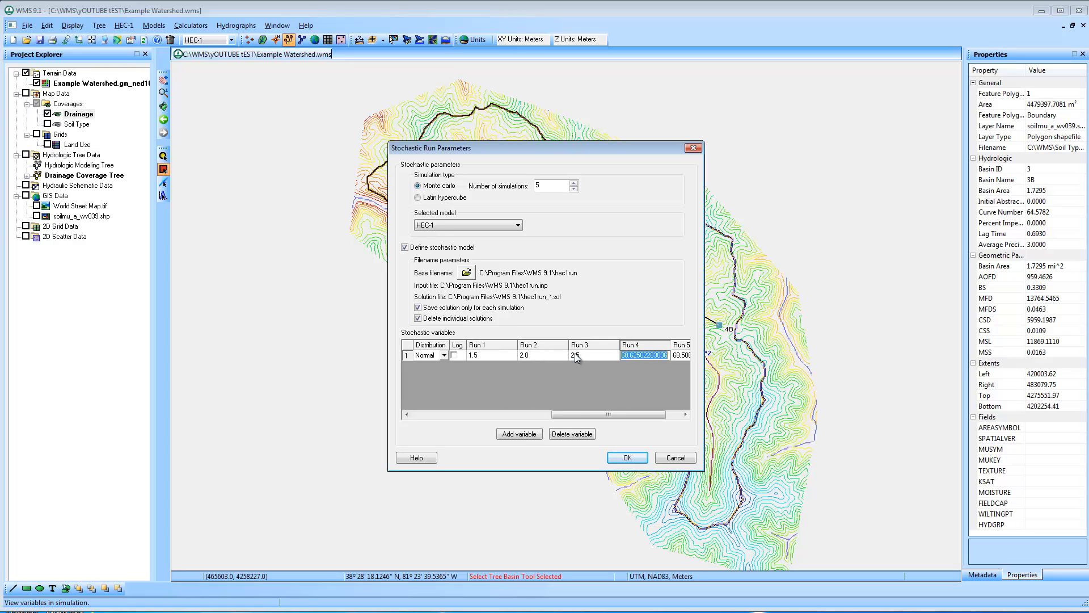
text(3)
key(Tab)
text(3.5)
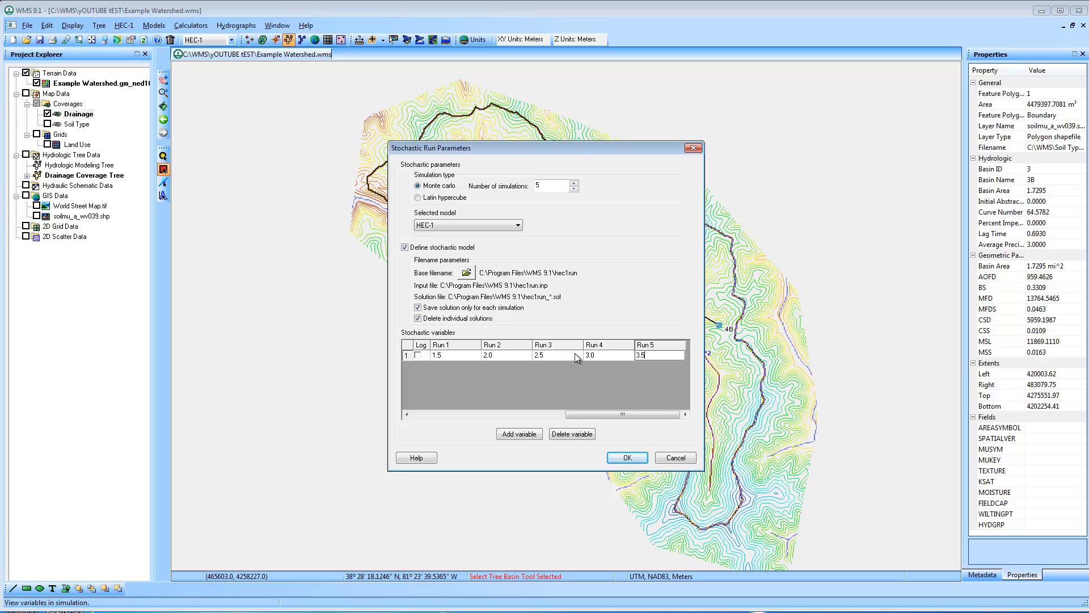
drag(615, 415, 489, 404)
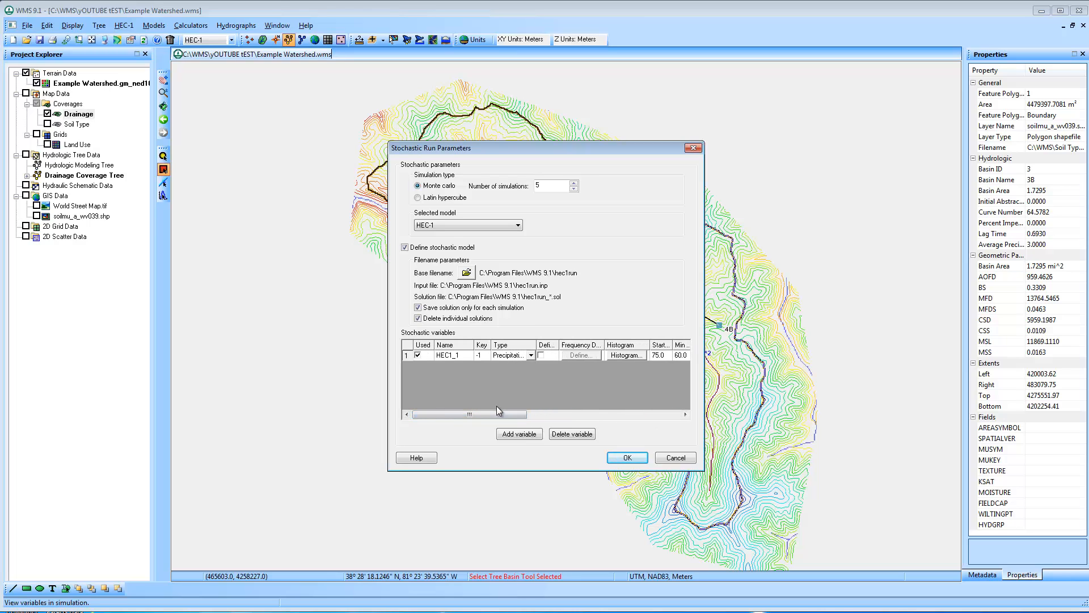
click(627, 458)
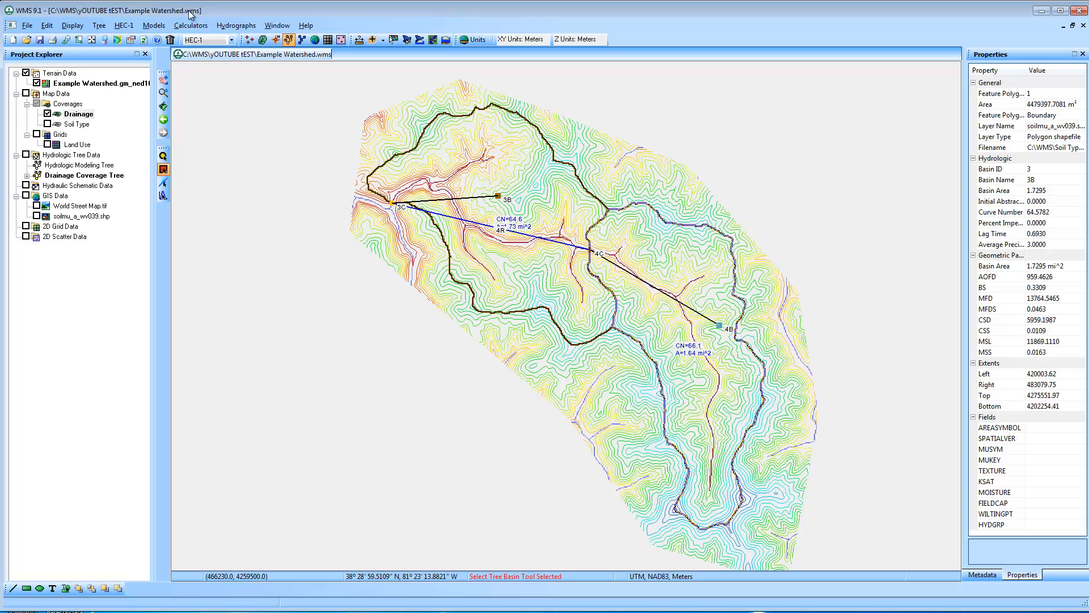
Run the stochastic model with the 3C Combine Hydrograph selected and read in the solutions on closing the run
click(127, 26)
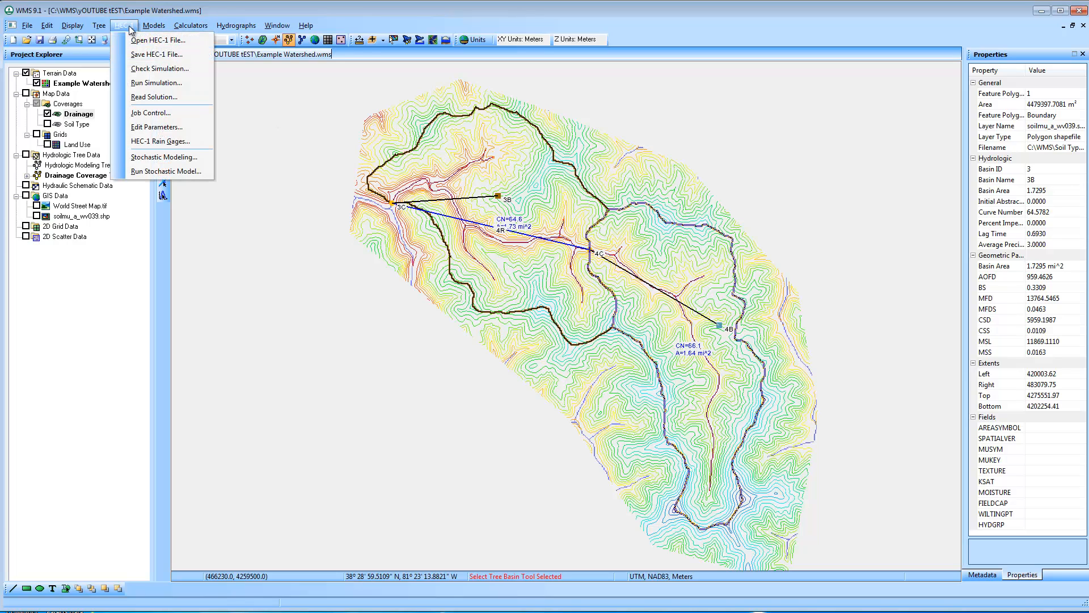
click(166, 171)
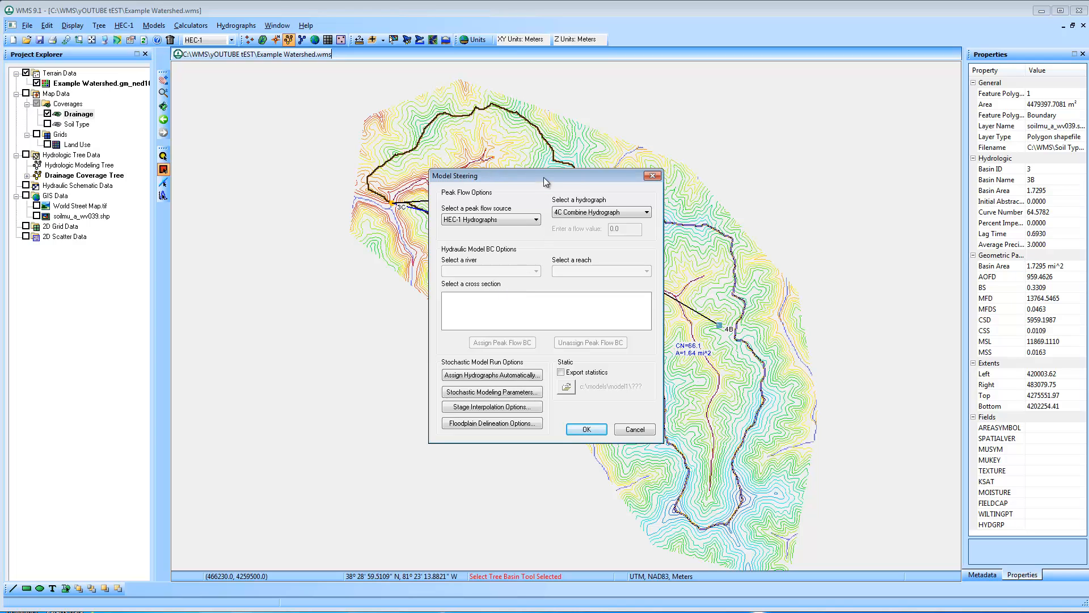
drag(545, 182, 688, 262)
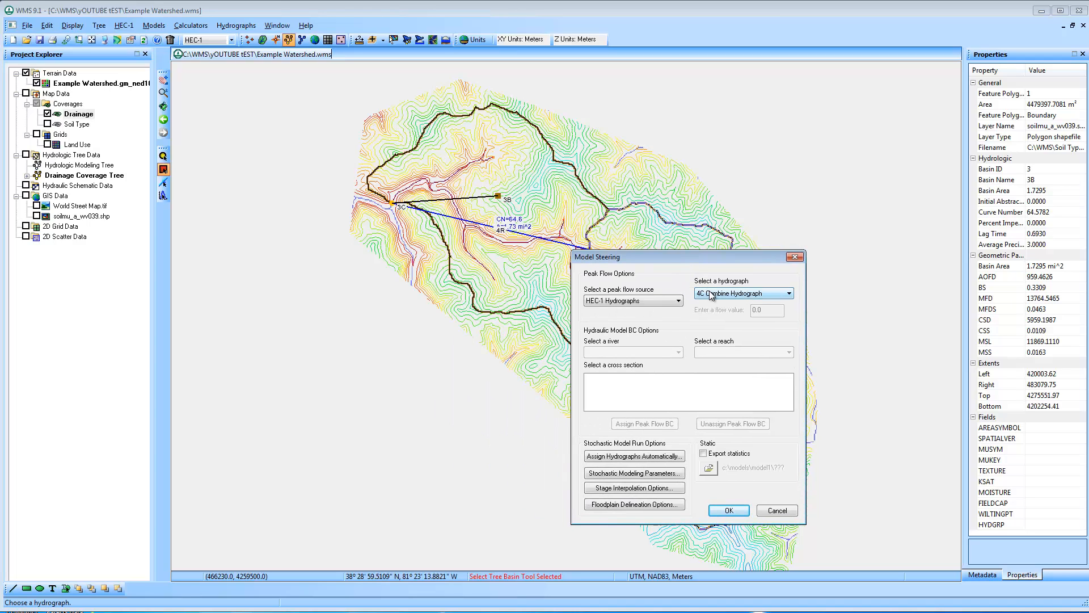
click(710, 293)
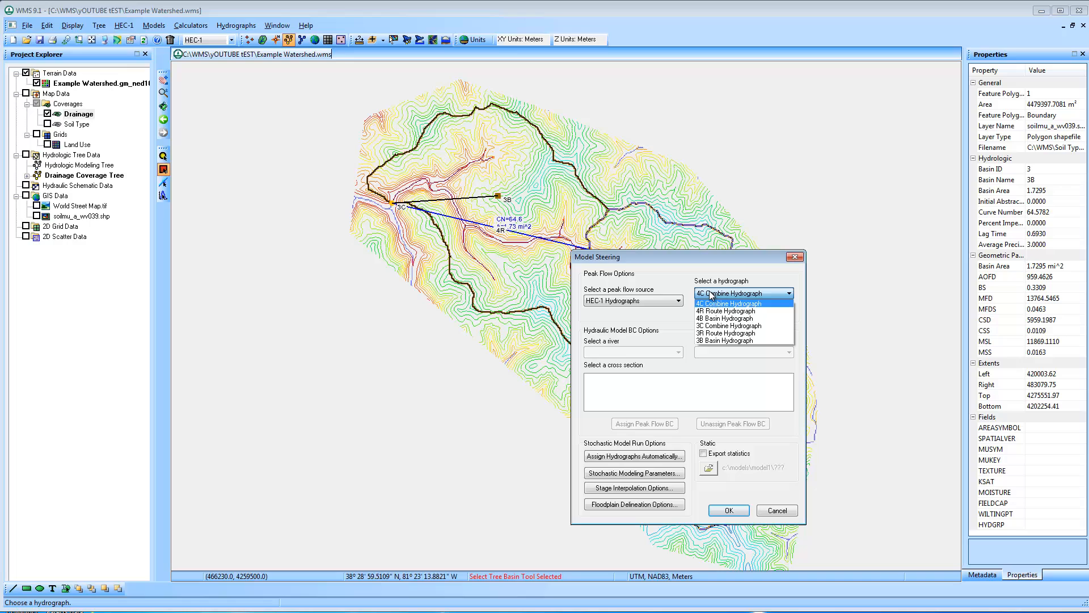
click(715, 326)
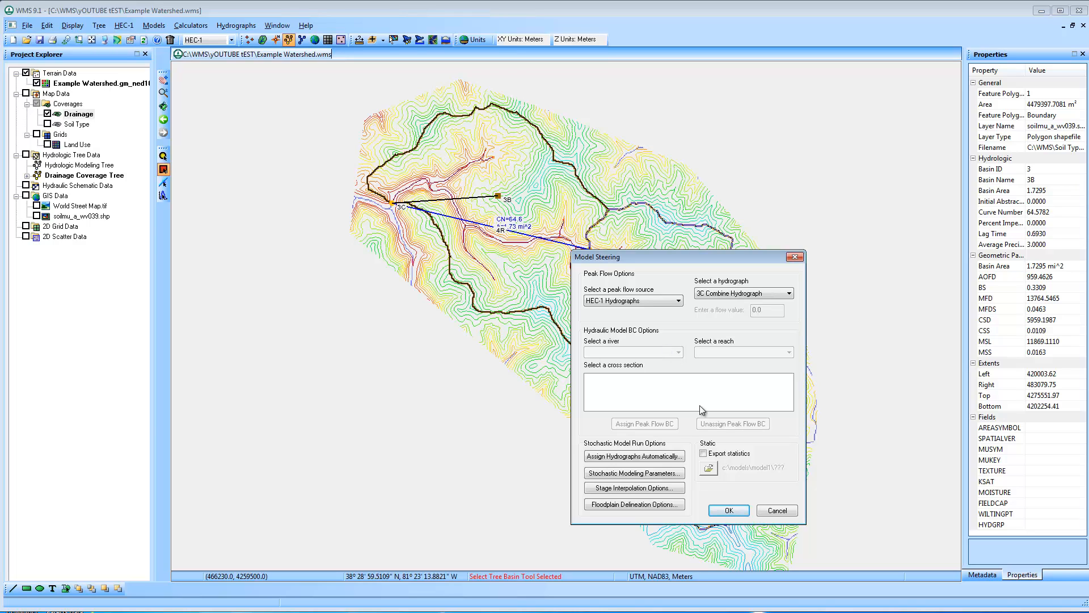
click(729, 510)
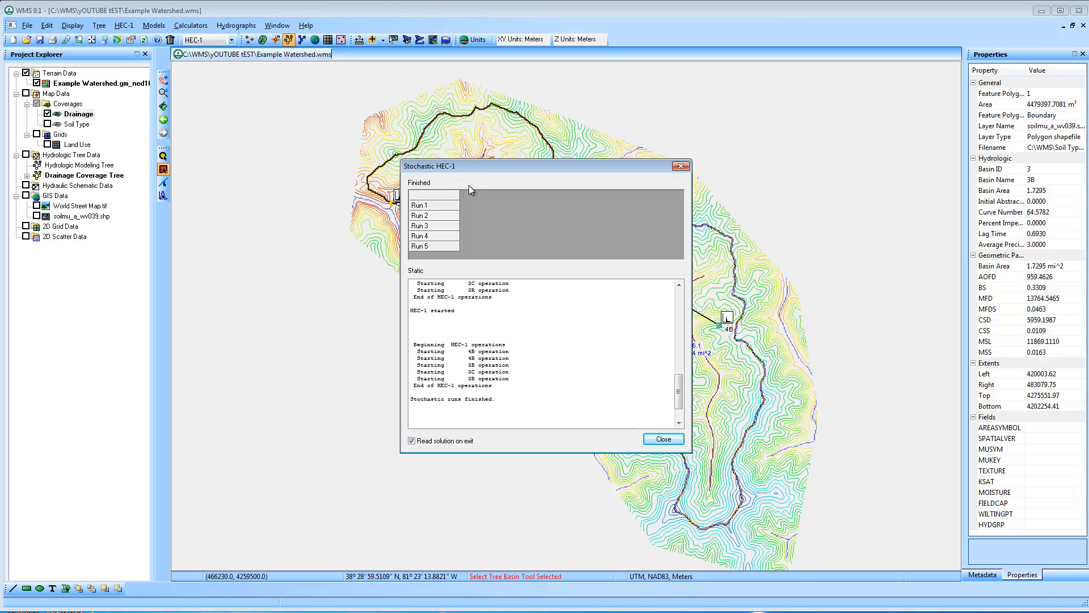
click(663, 440)
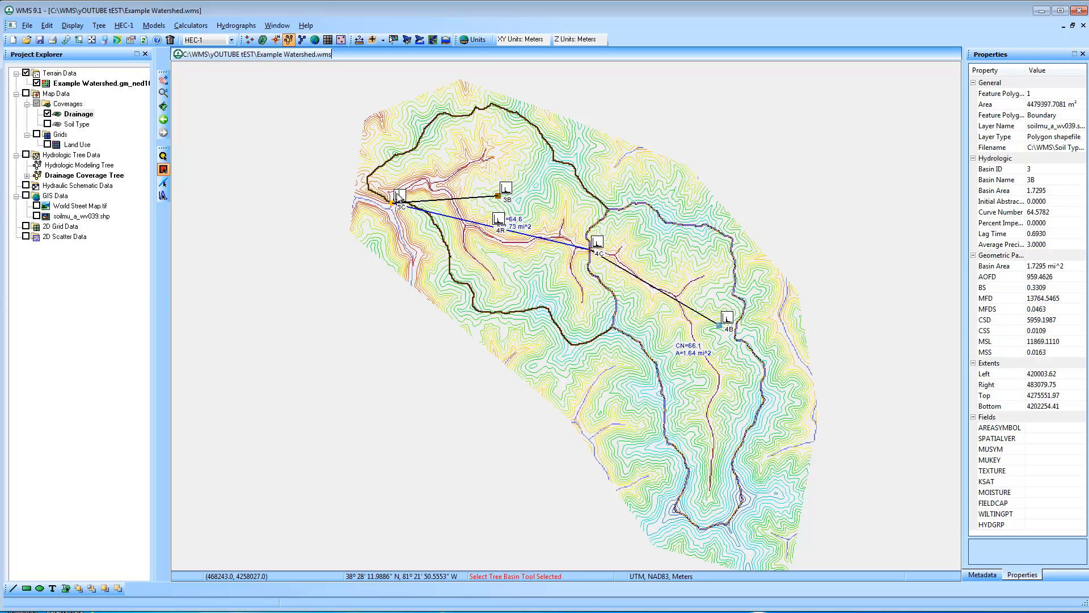
Open the hydrograph plot of outlet 3C and set its export to text data in the file Multi-simulation.txt
double_click(398, 196)
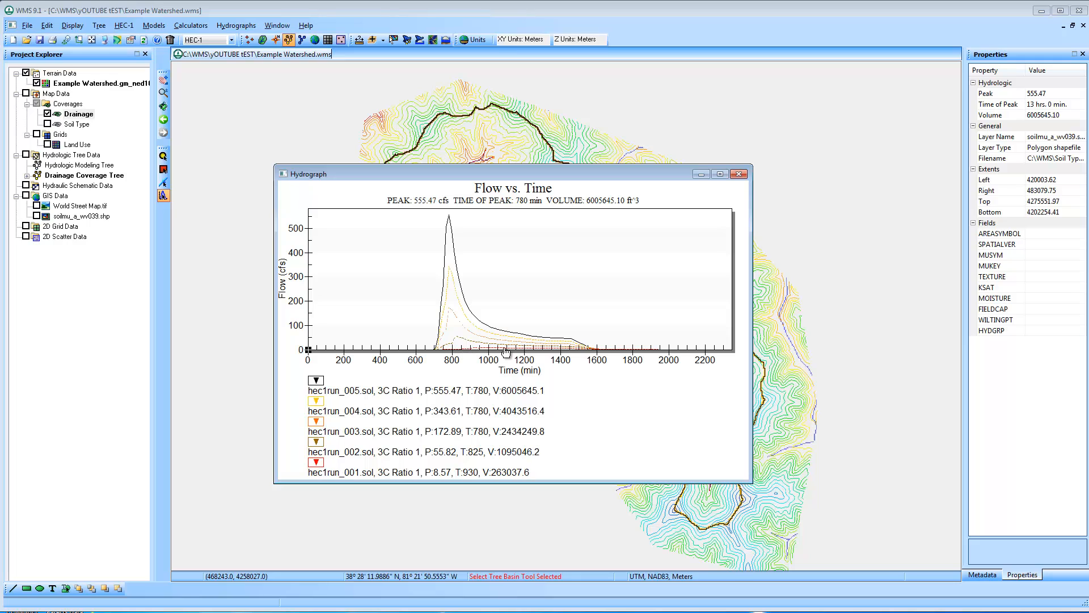
right_click(556, 239)
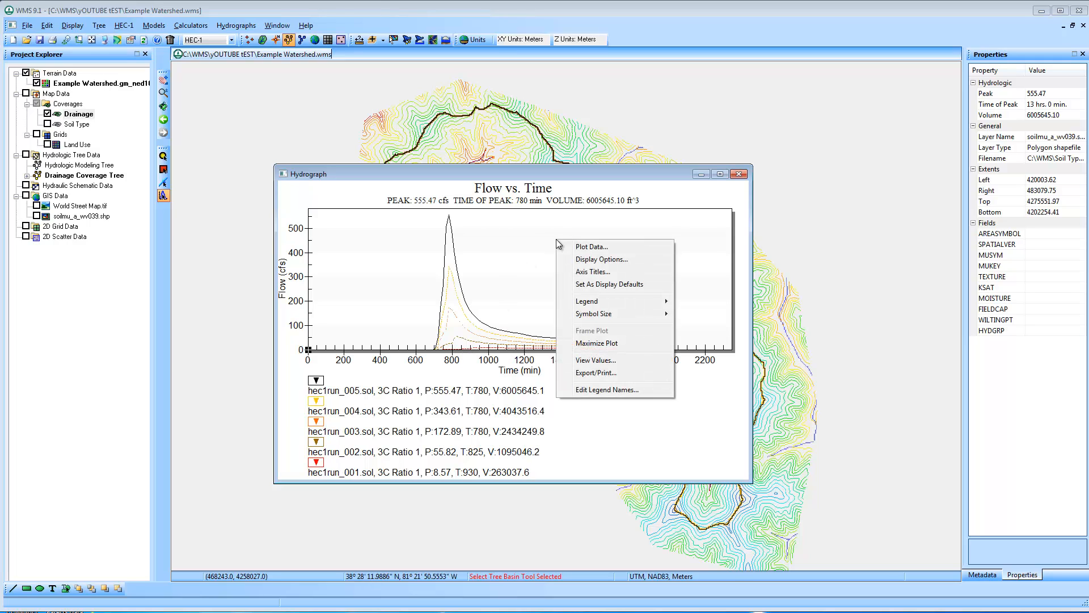
click(635, 374)
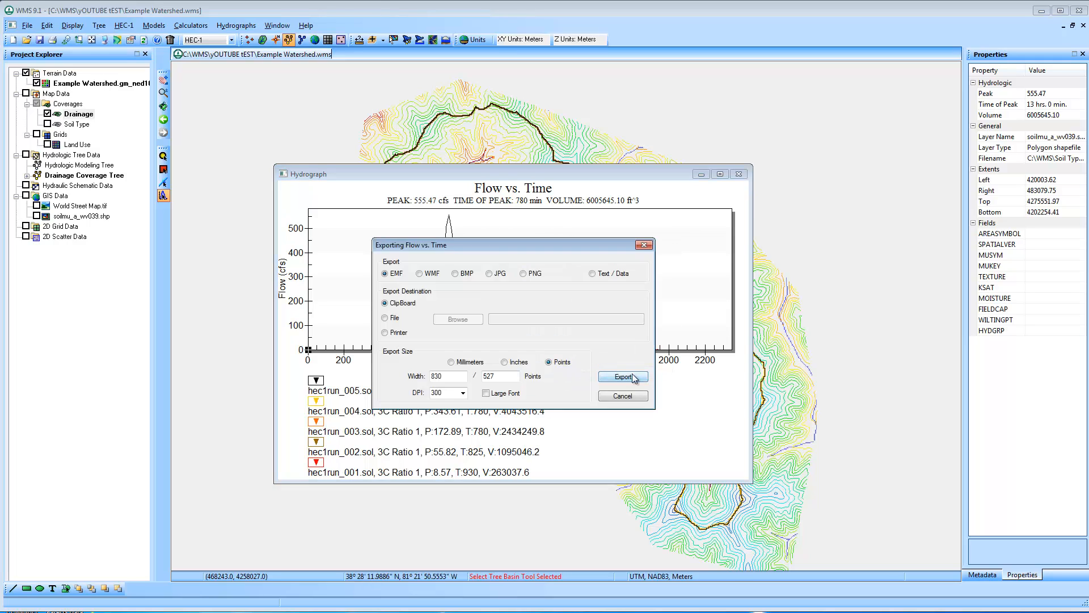
click(599, 273)
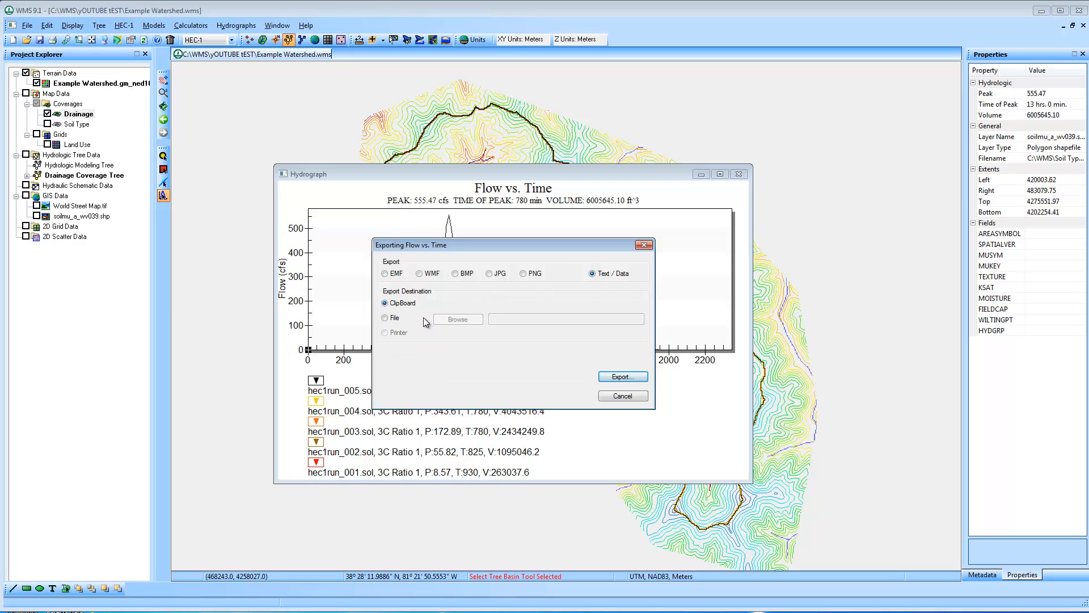
click(385, 318)
click(458, 320)
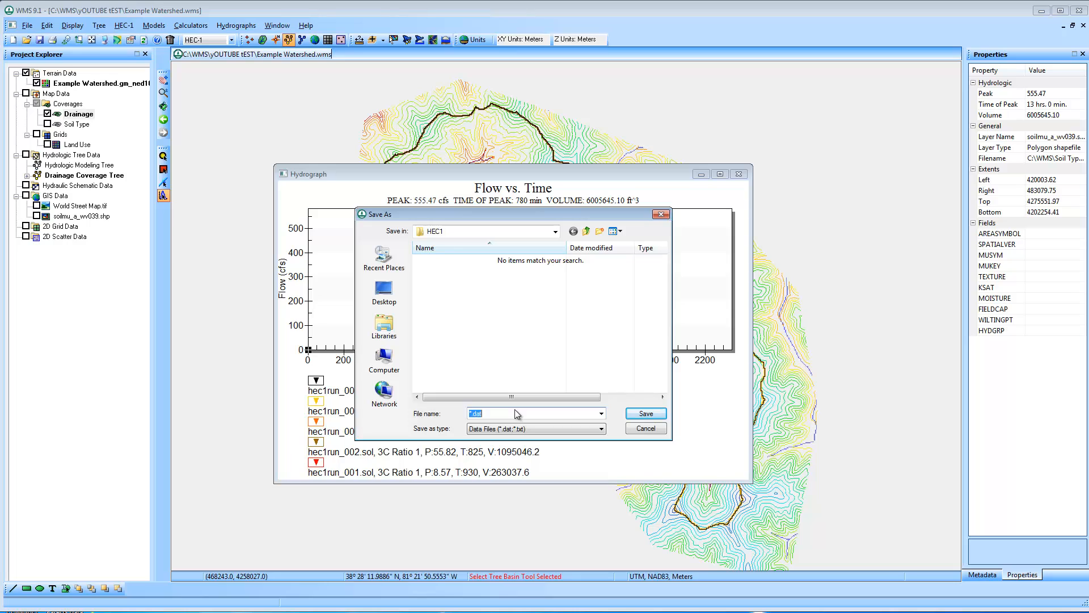
text(Multi-simulation.txt)
key(Return)
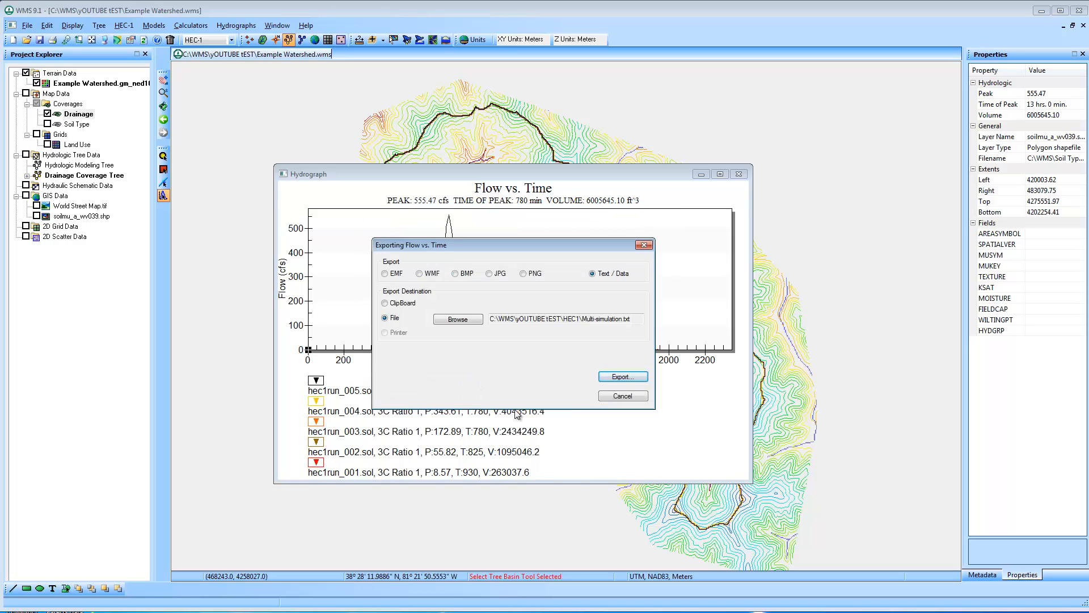
Export all the hydrograph data to the file in table style
click(606, 376)
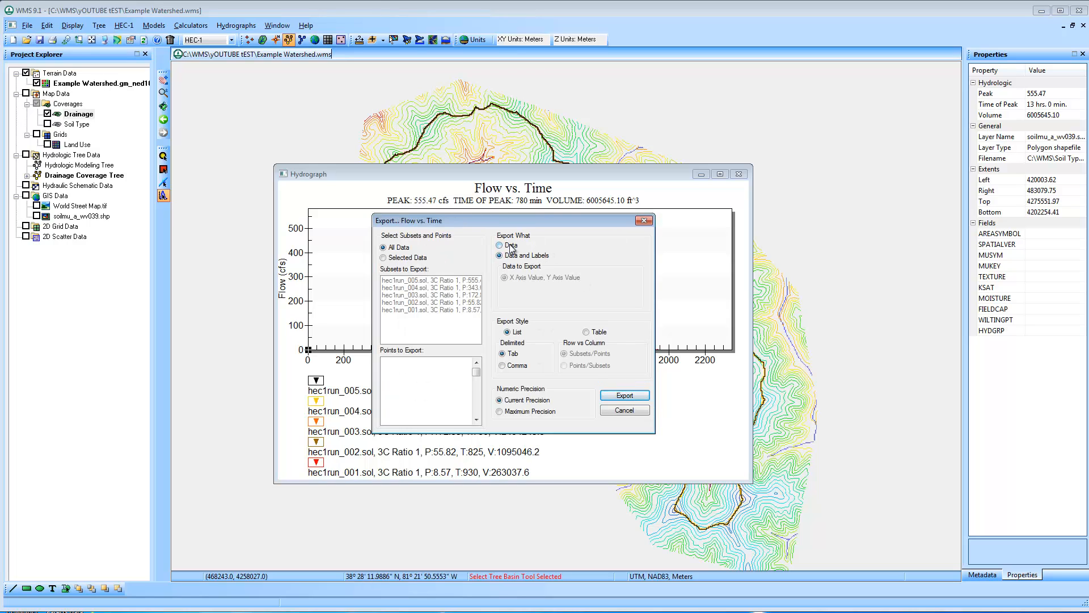
click(601, 334)
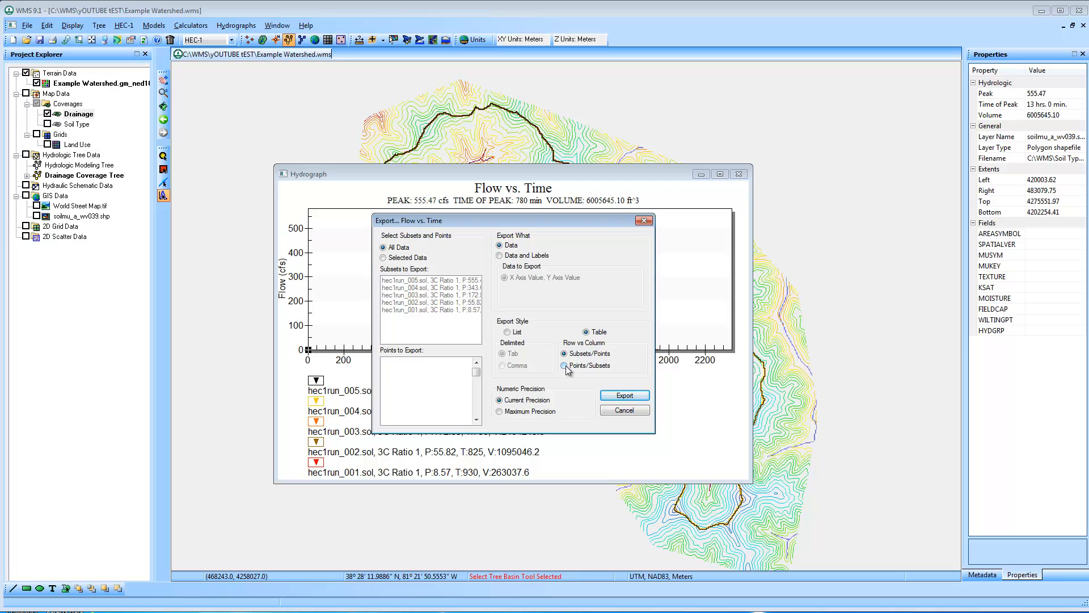
click(639, 397)
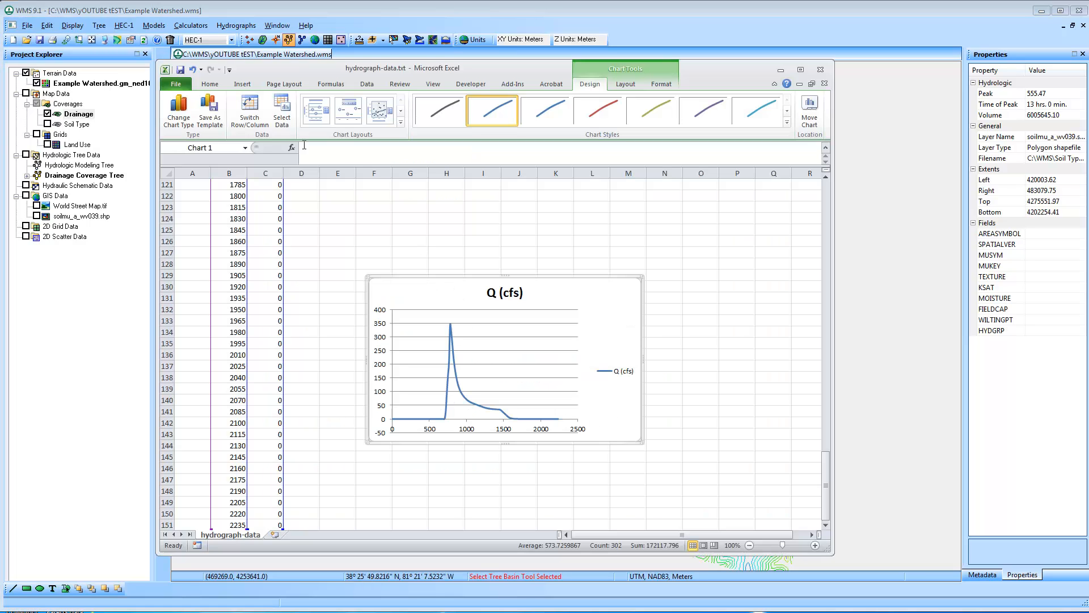
Switch to Excel and create a blank workbook
click(176, 84)
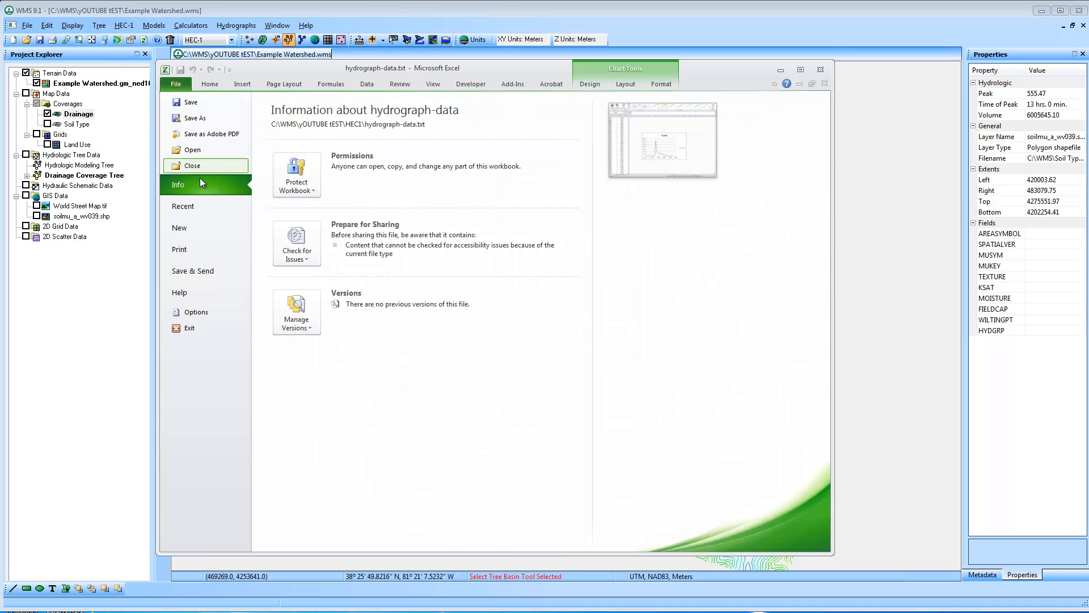
click(179, 227)
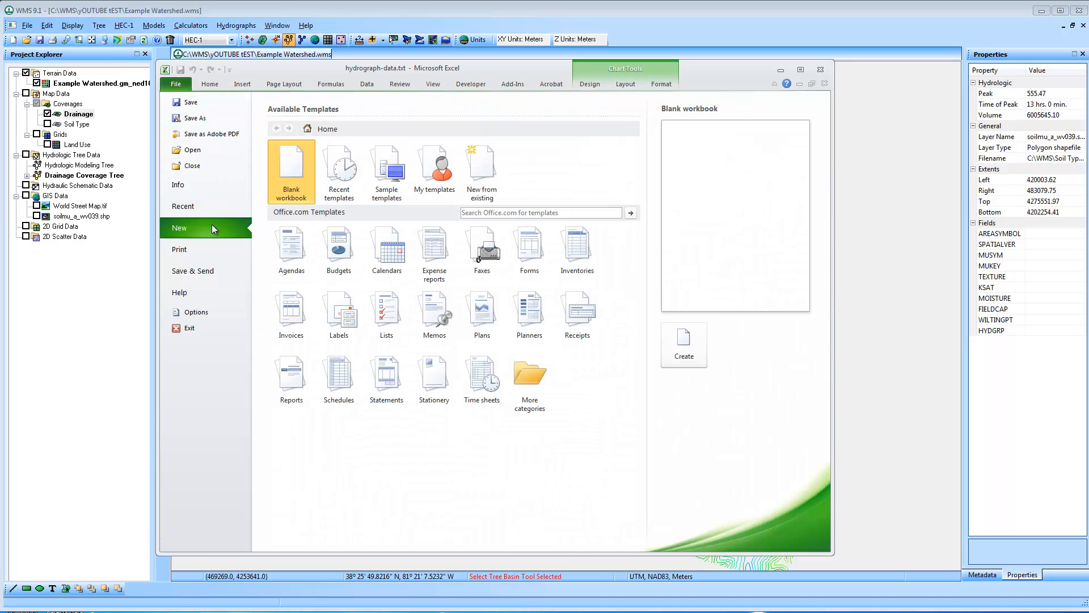
double_click(293, 170)
Open Multi-simulation.txt from the HEC1 folder, importing it with both tab and comma as delimiters
click(176, 84)
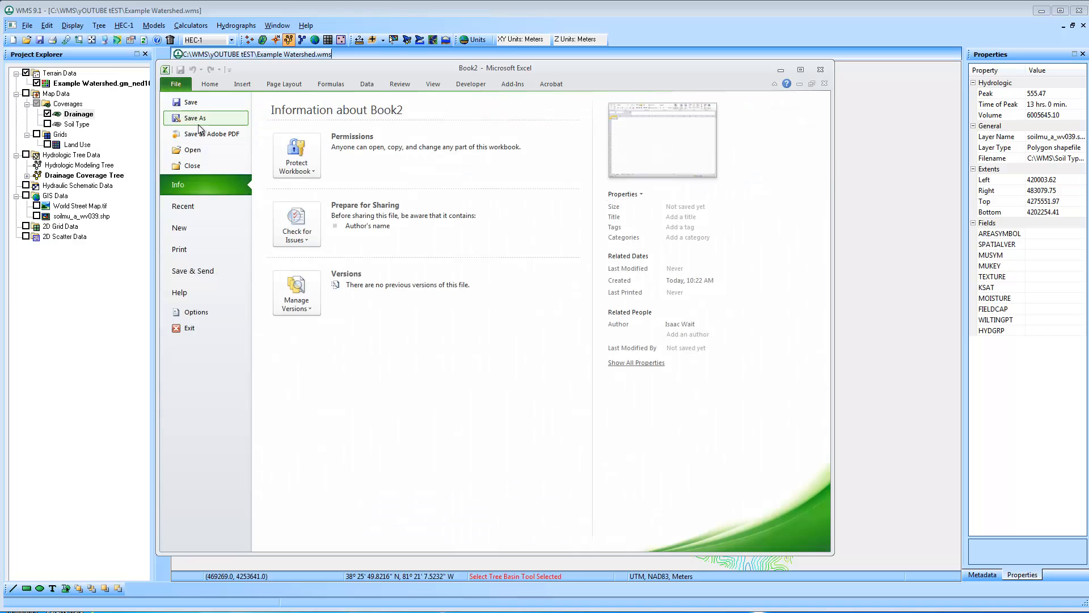
click(211, 150)
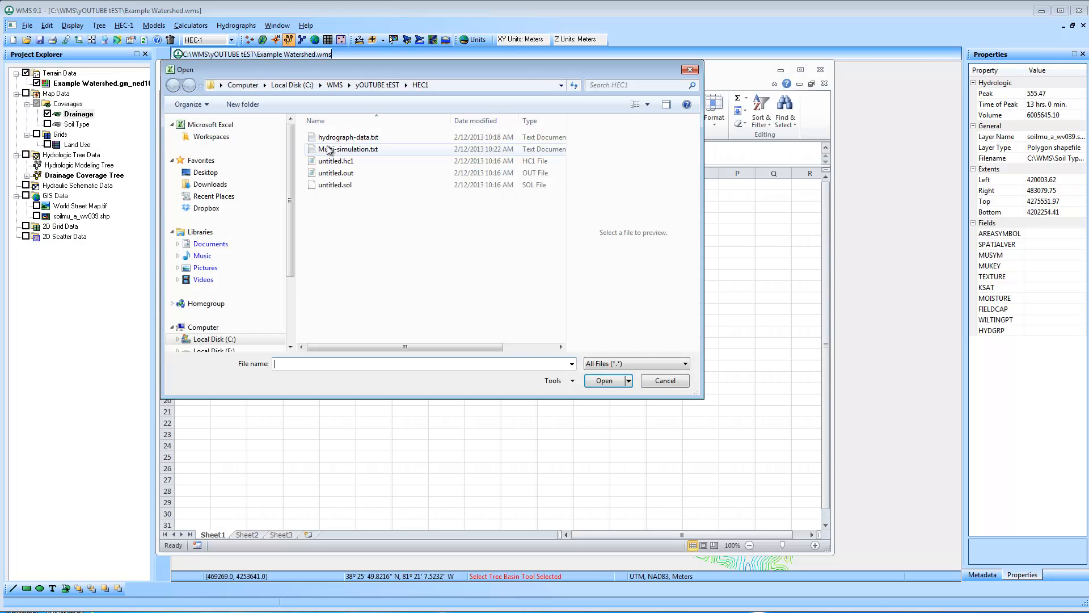
click(363, 149)
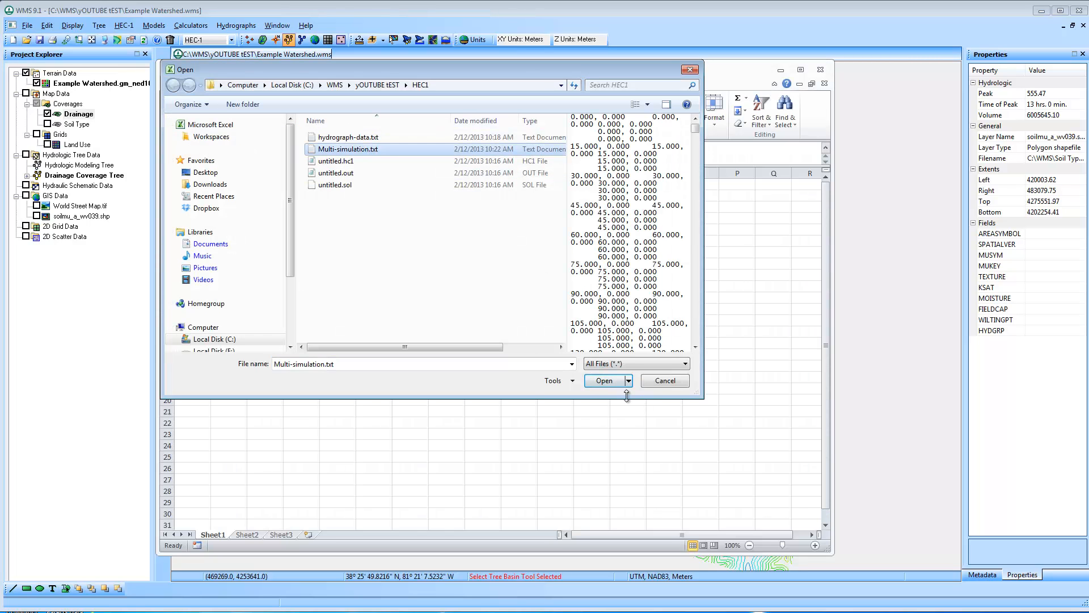
click(612, 383)
click(616, 429)
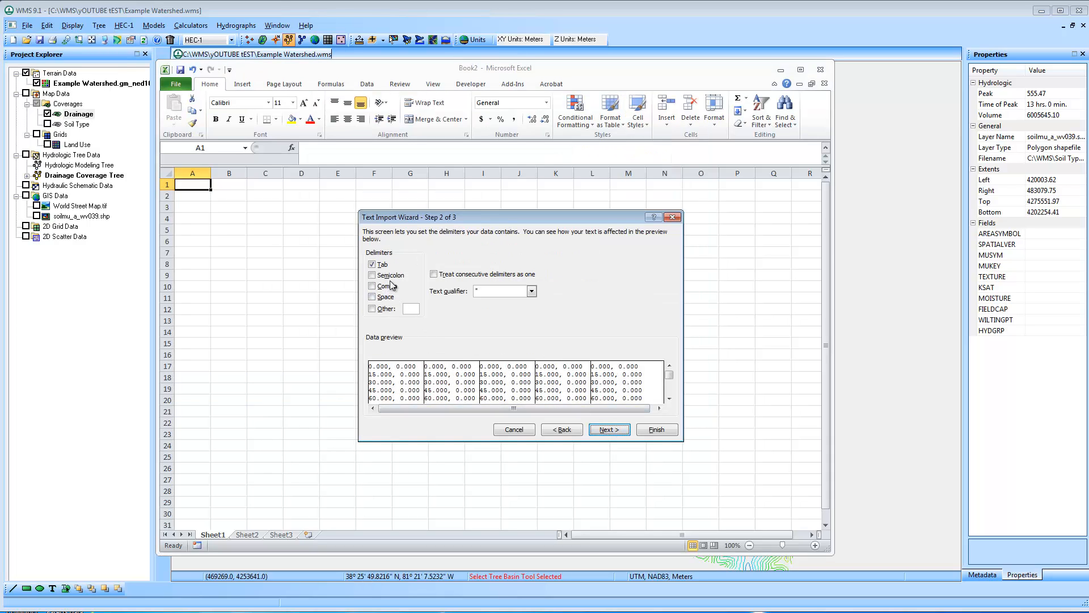
click(391, 287)
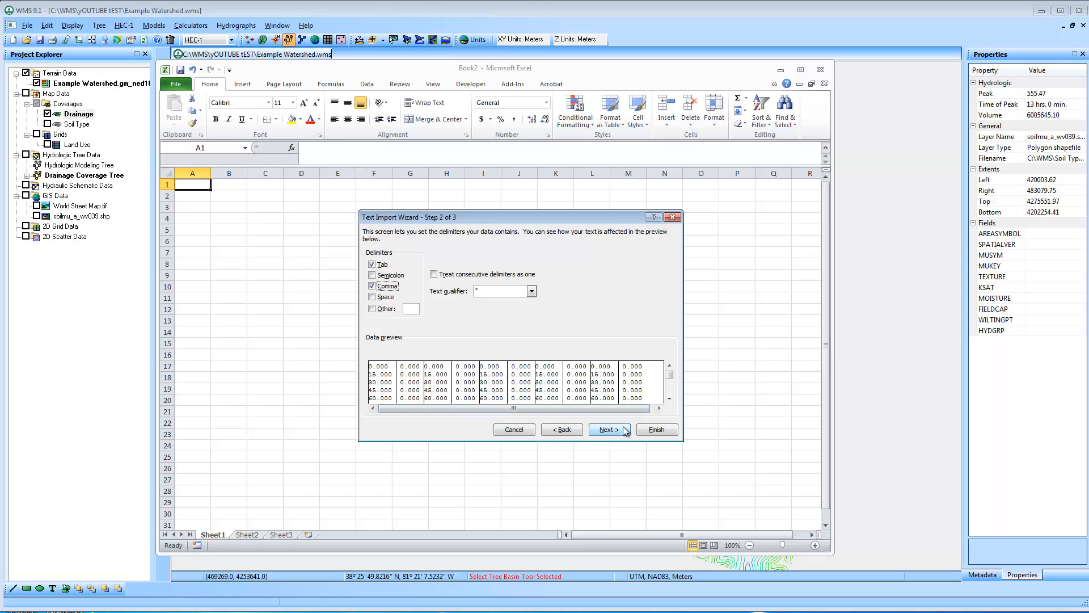
click(655, 430)
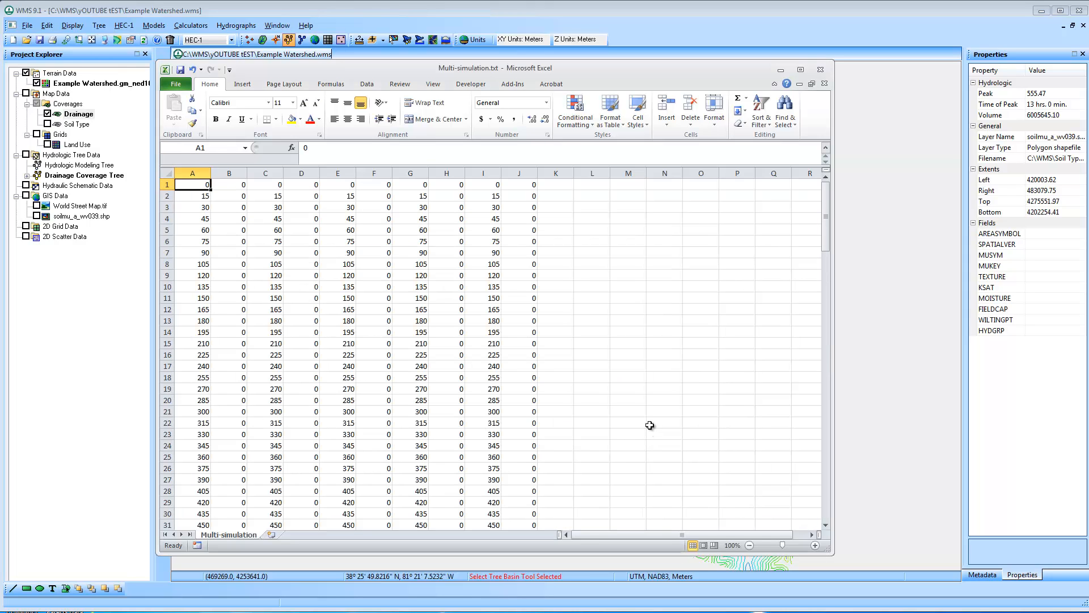
Insert a row above the data and enter the heading "Time (min)" in cell A1
click(584, 288)
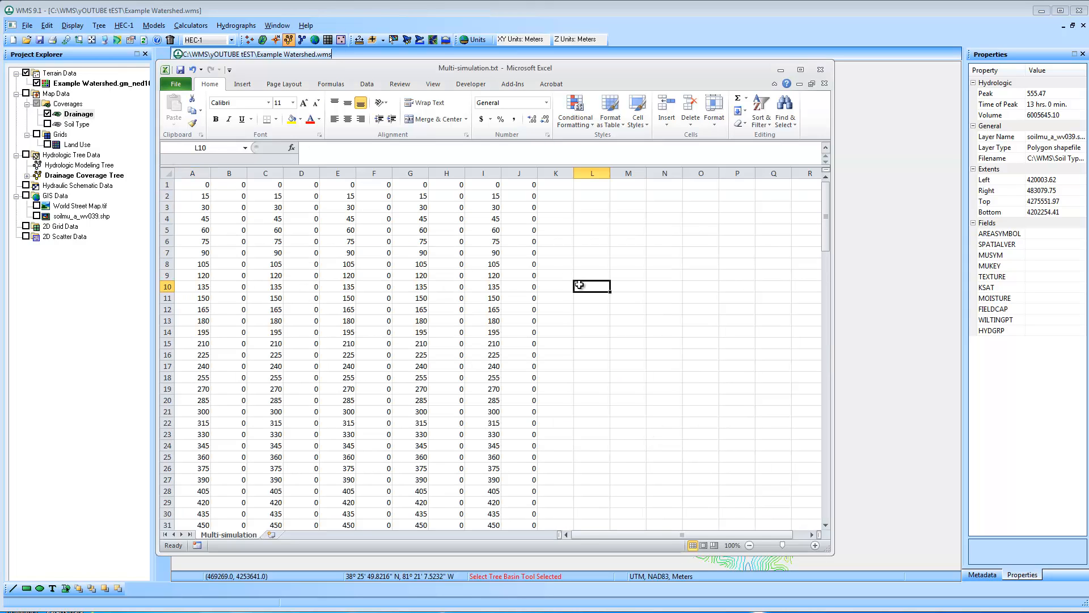
right_click(167, 185)
click(221, 257)
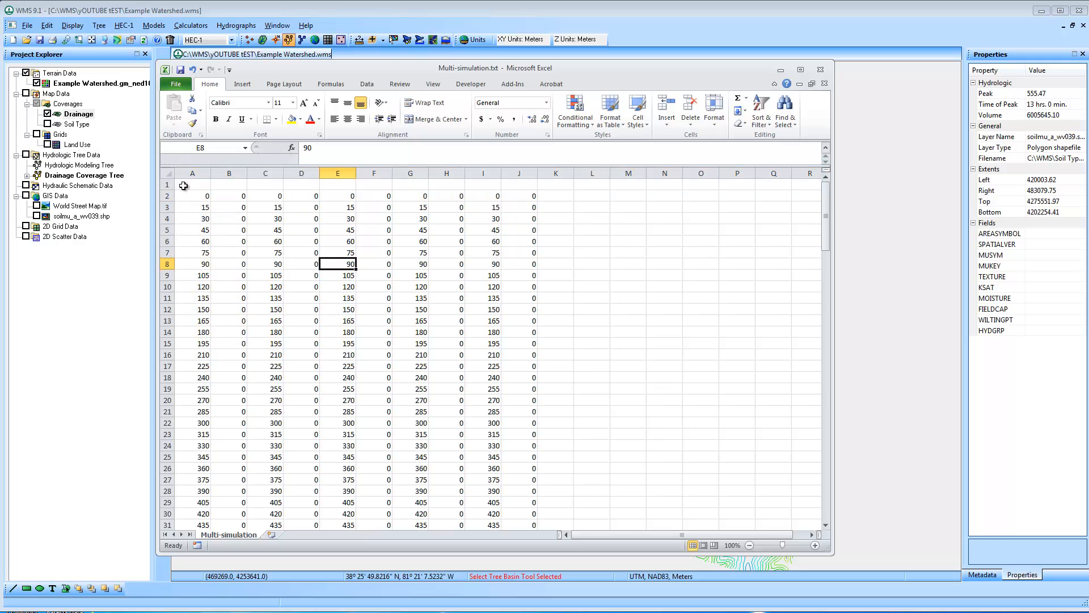
click(185, 183)
text(Time)
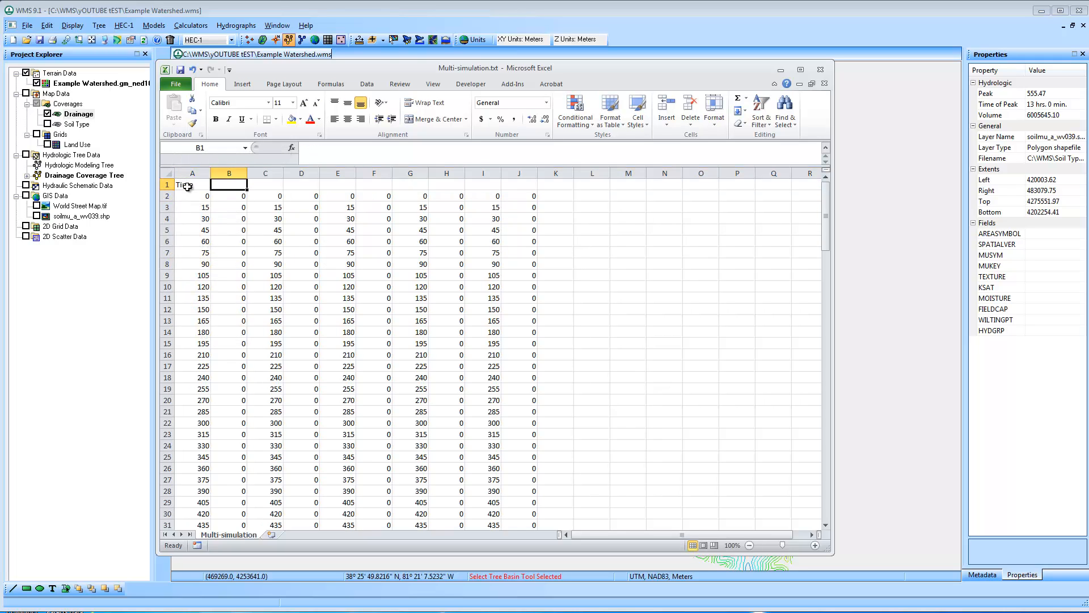
click(337, 153)
text((min))
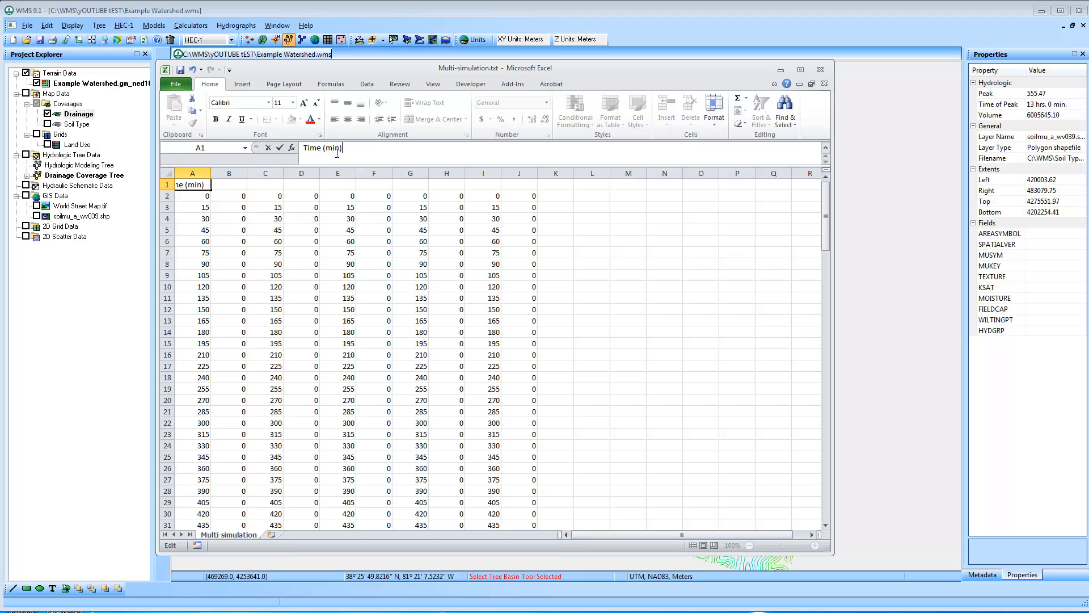
key(Tab)
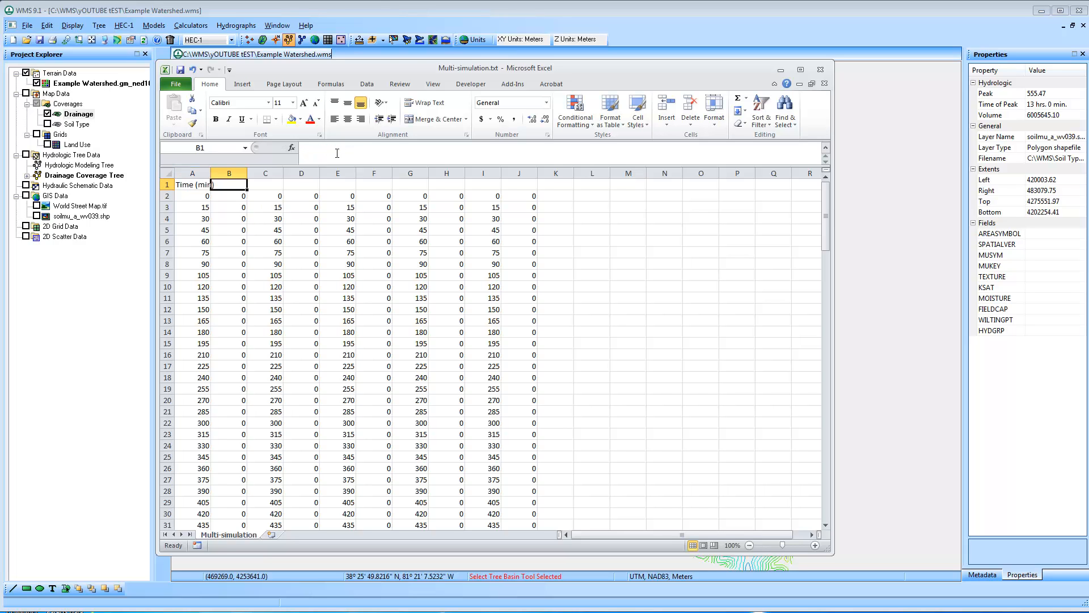
Delete the repeated time columns C, E, G and I
click(262, 172)
ctrl+click(350, 172)
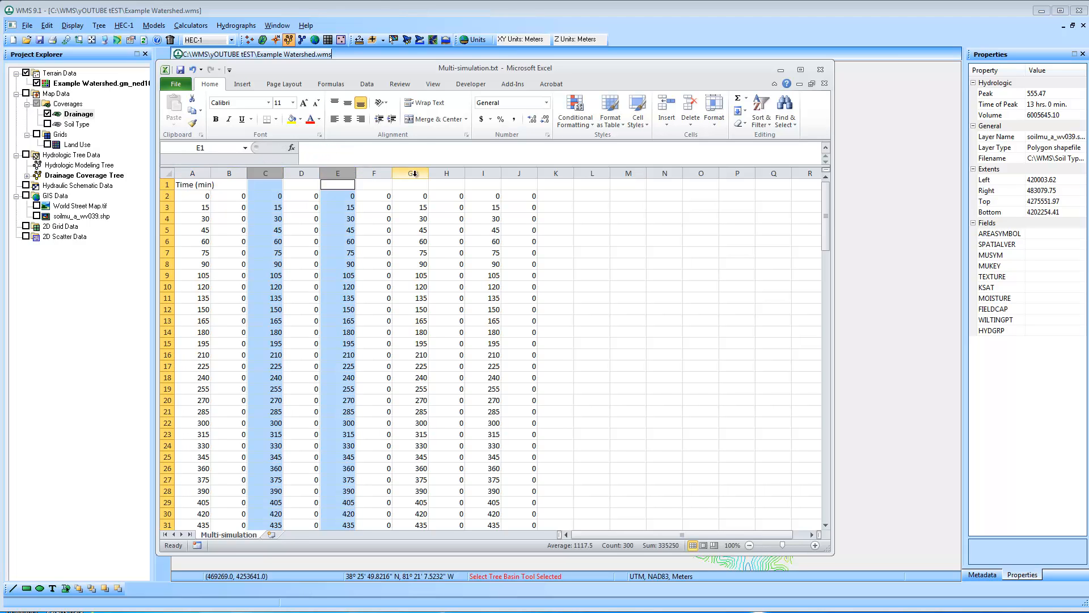
ctrl+click(411, 173)
ctrl+click(483, 172)
right_click(484, 175)
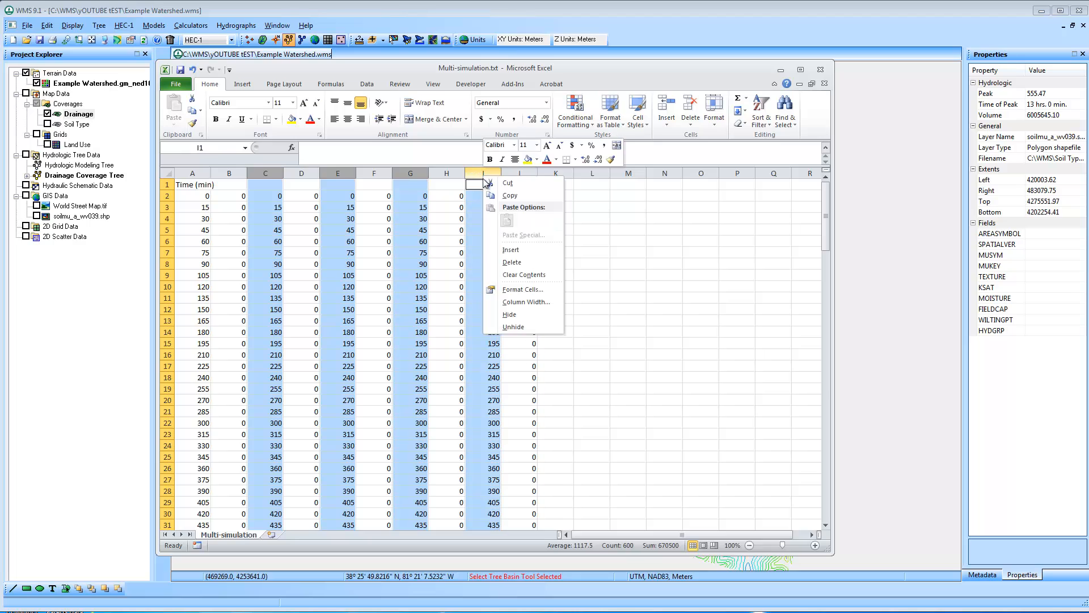
click(512, 262)
click(589, 264)
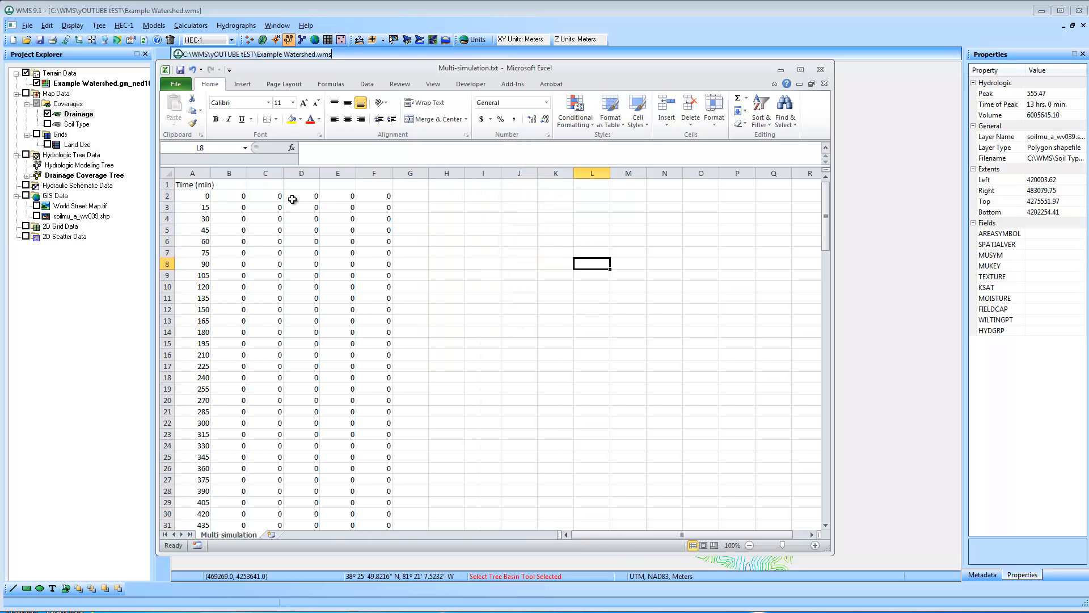
Widen column A to fit its heading and select cell B1 for the first flow heading
click(222, 173)
drag(211, 173, 225, 173)
click(243, 185)
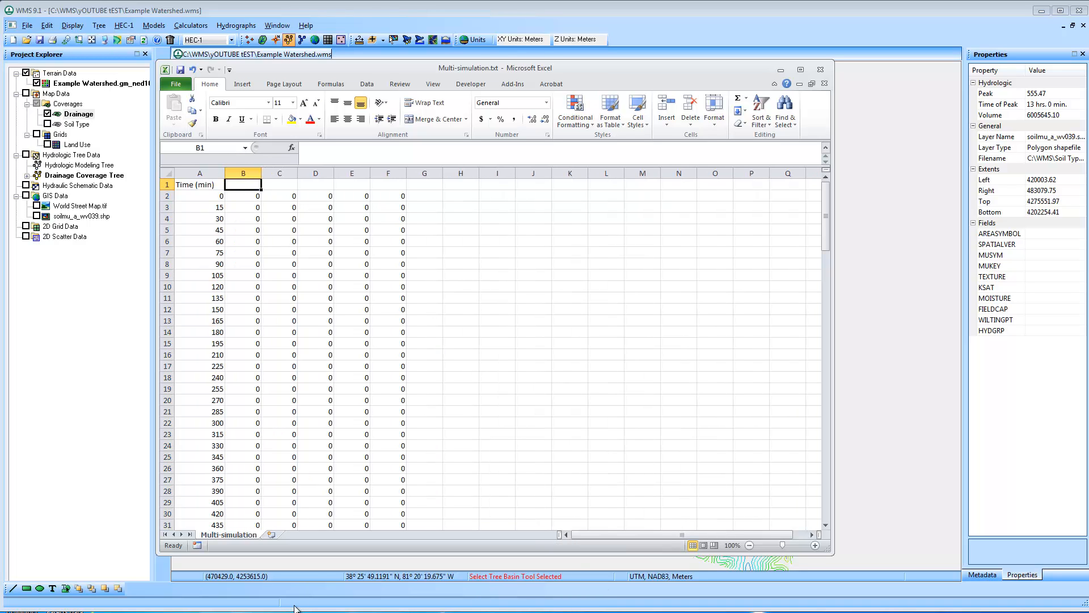
Switch to WMS, close the hydrograph plot and check the precipitation values of Runs 1 to 5 in the stochastic run parameters
click(309, 581)
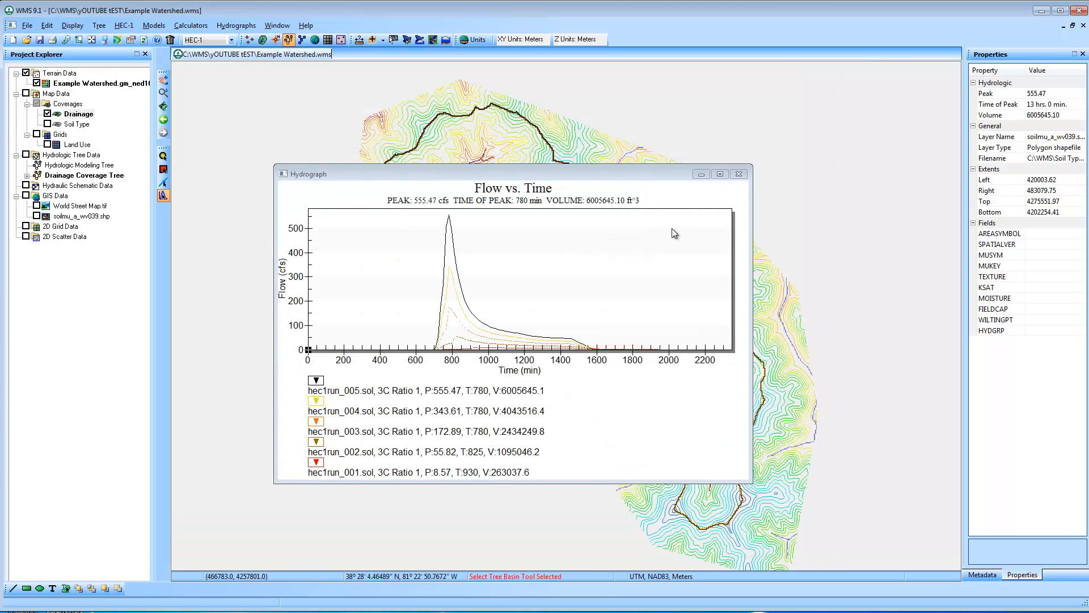
click(739, 174)
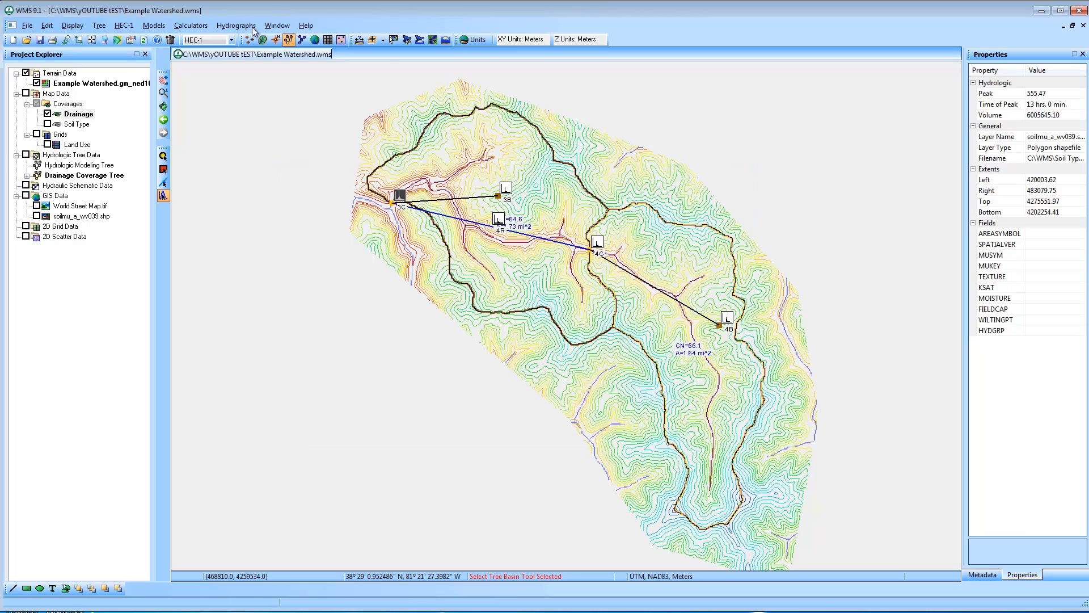
click(124, 26)
click(188, 156)
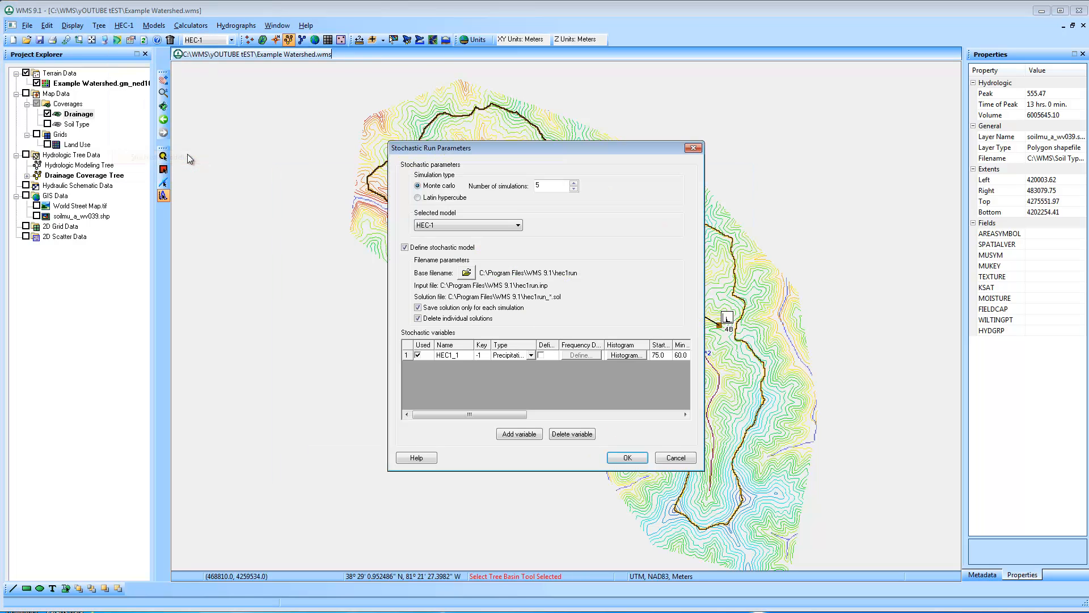
drag(479, 414, 639, 431)
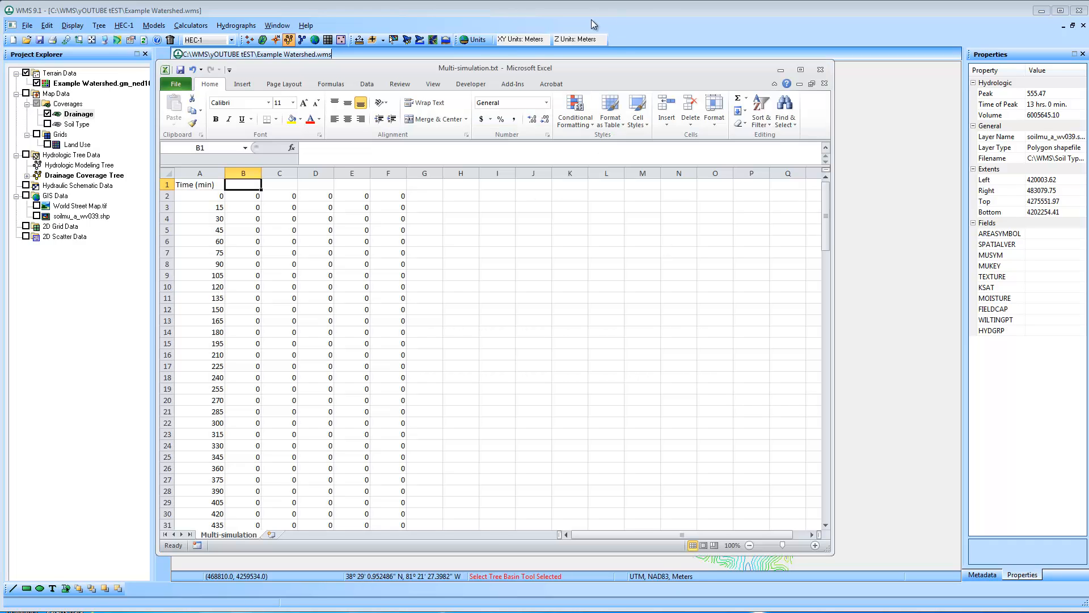
Return to the Excel sheet and enter the precipitation heading P = 3.5" in cell B1
drag(600, 75, 784, 355)
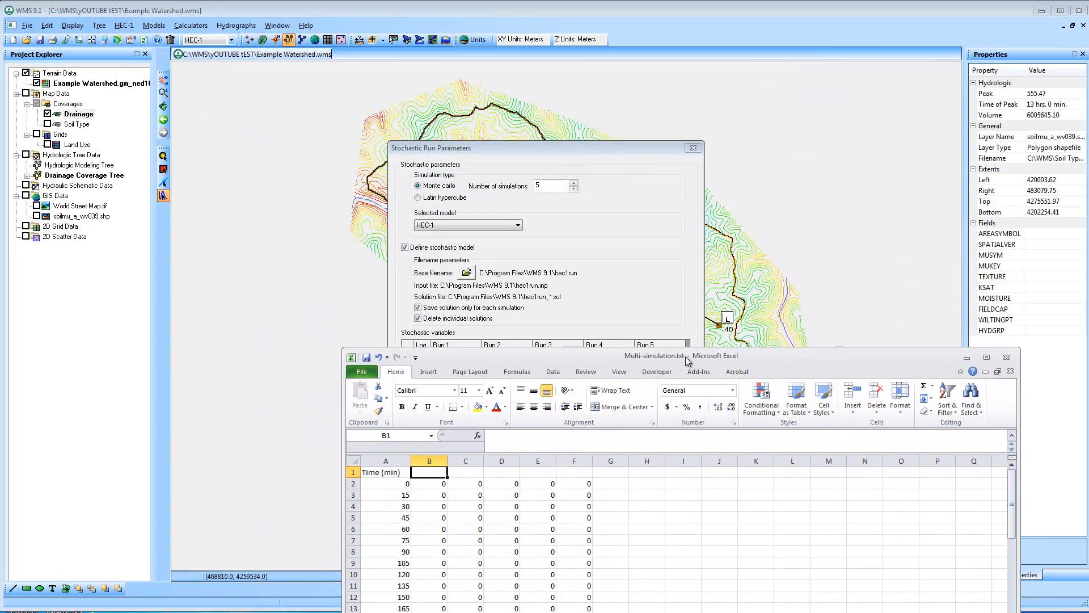
text(P = 3.)
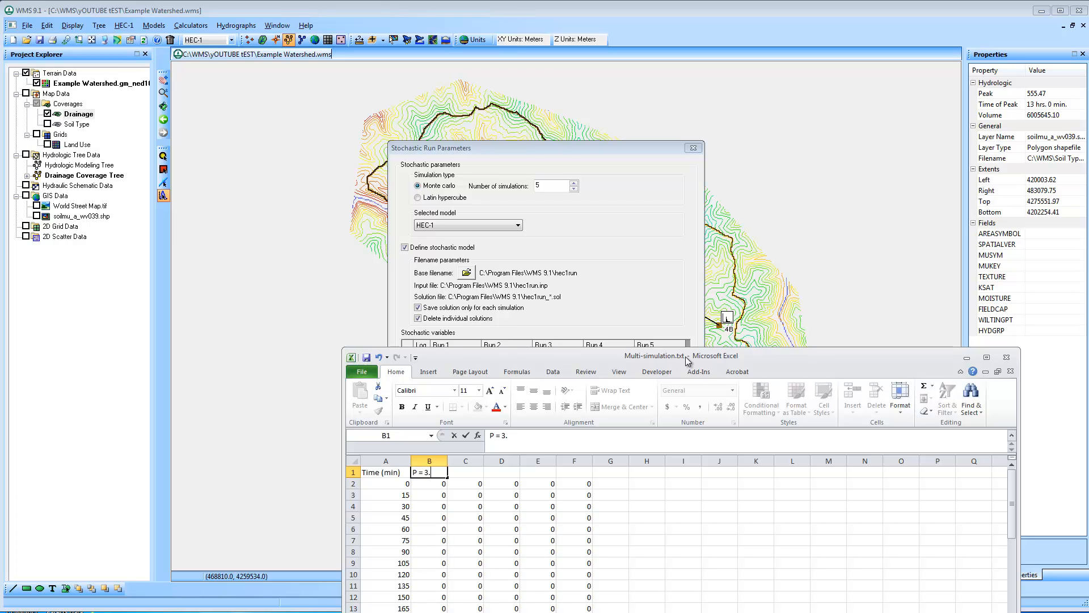
text(5")
key(Tab)
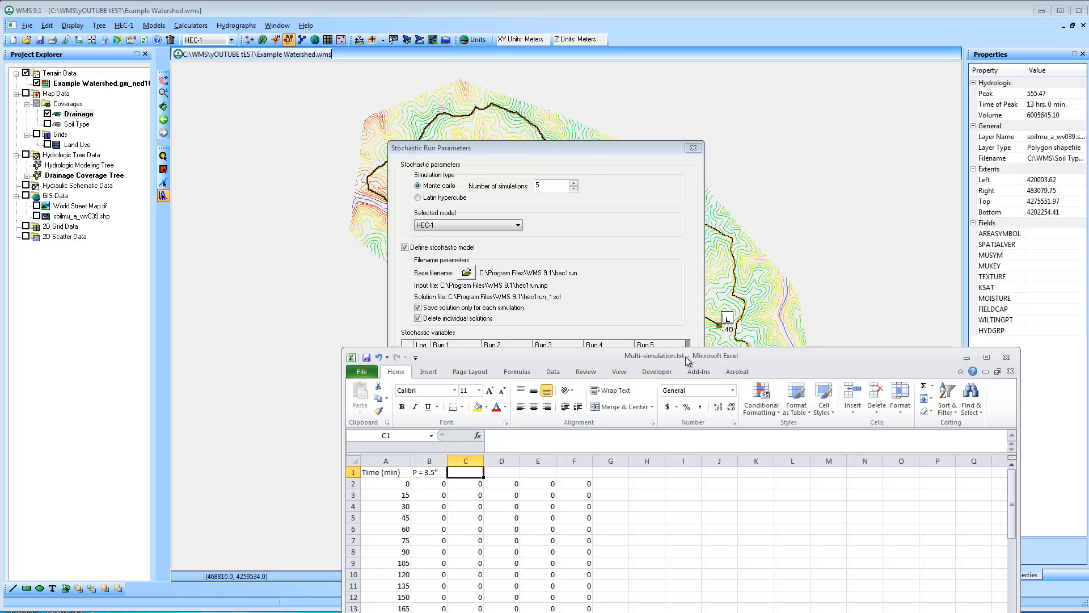
Head the remaining flow columns C to F with the precipitation values 3, 2.5, 2 and 1.5
text(3)
key(Tab)
text(2.5)
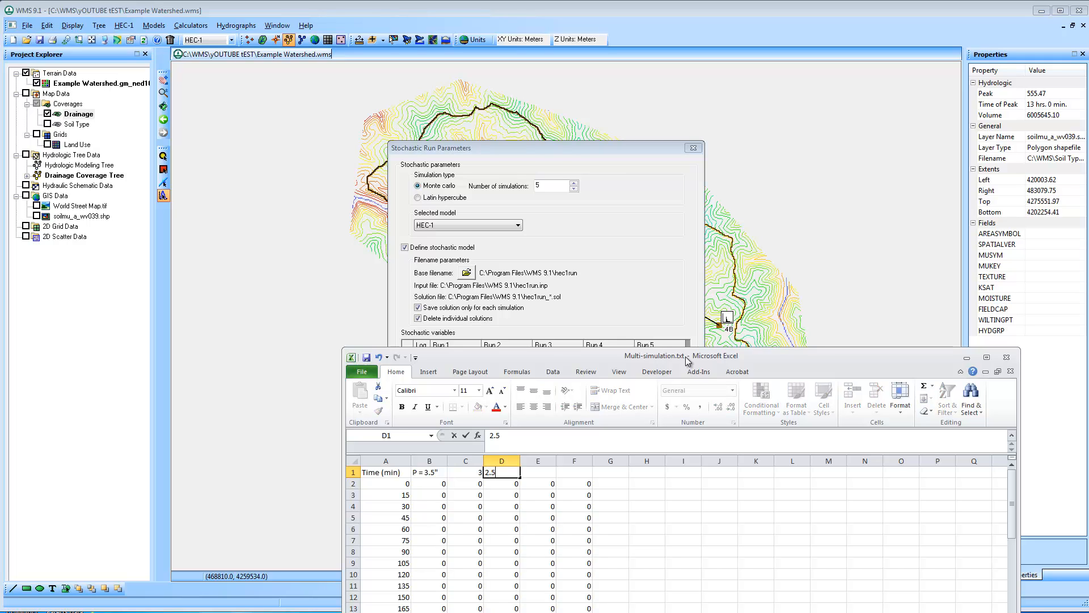
key(Tab)
text(2)
key(Tab)
text(1.)
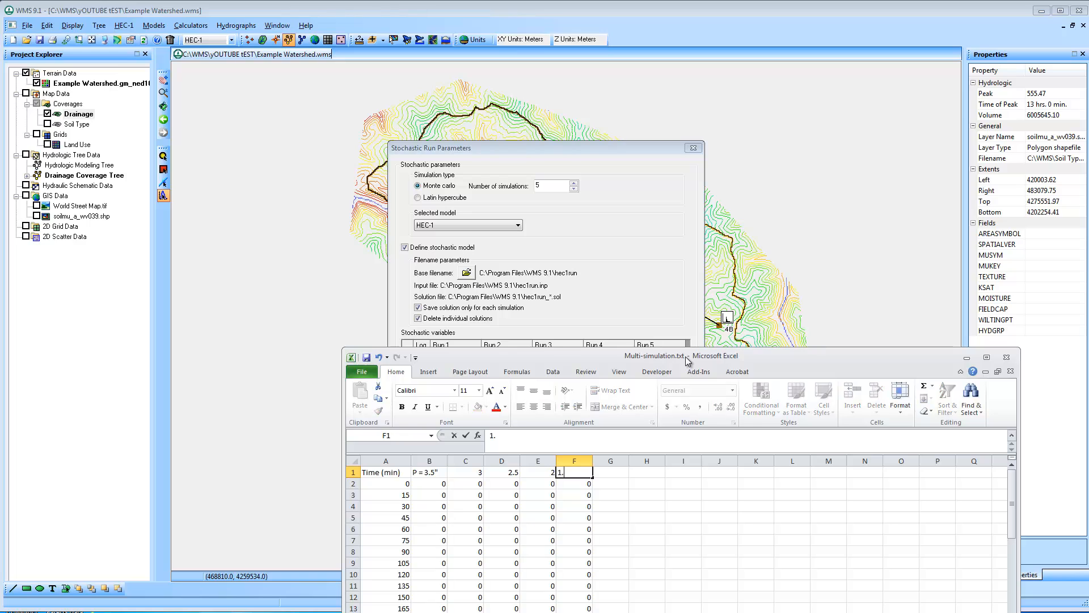
text(5)
drag(683, 356, 643, 211)
click(584, 372)
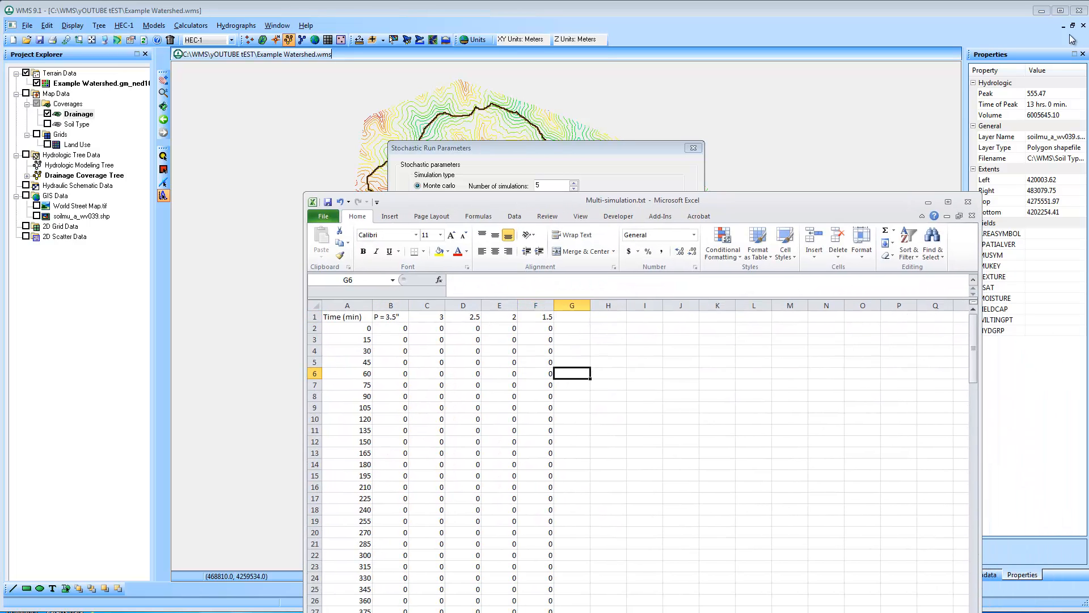
Examine the flow values under the precipitation headings, and switch back to the stochastic run parameters in WMS
click(948, 202)
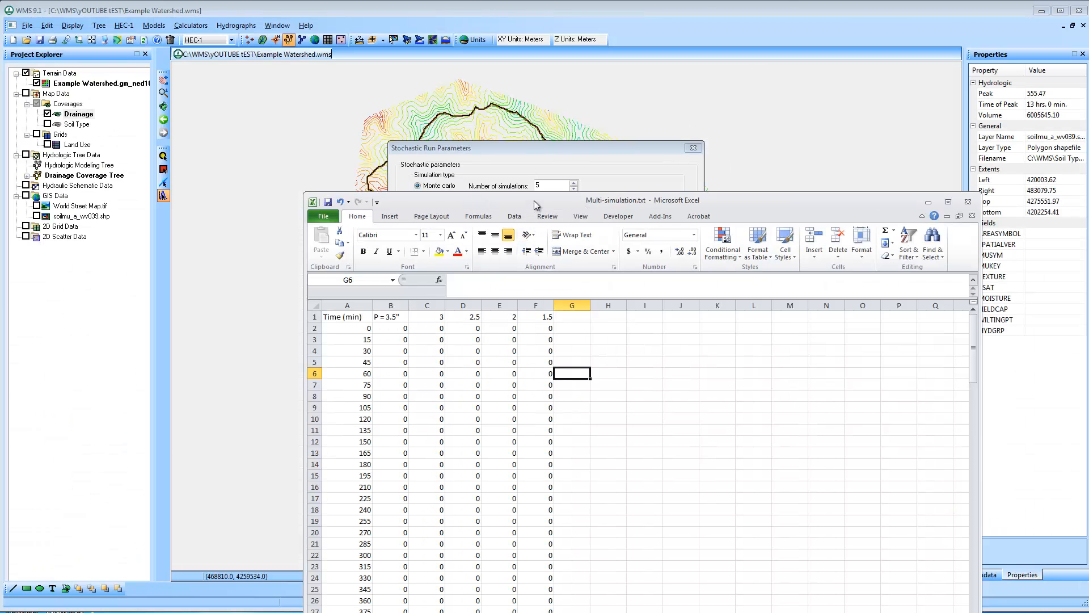
drag(534, 198, 434, 91)
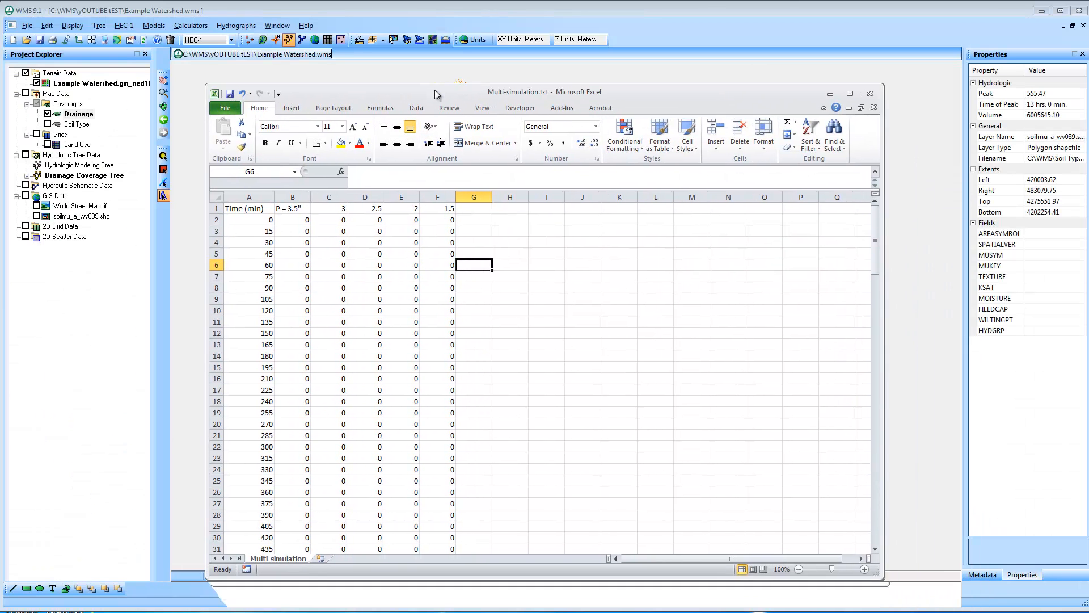
drag(877, 236, 879, 345)
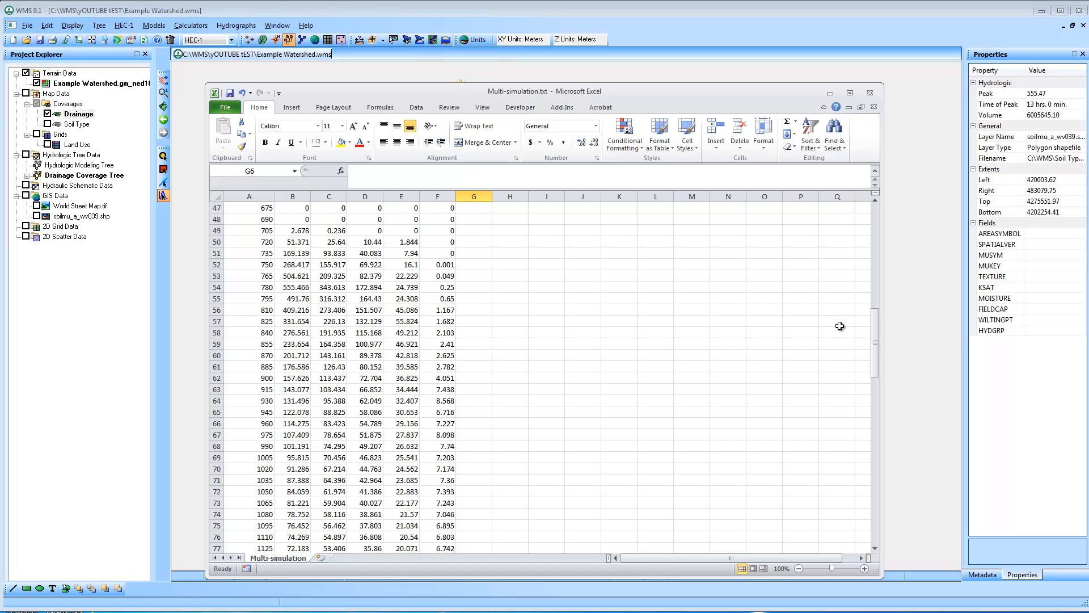
drag(879, 337, 878, 214)
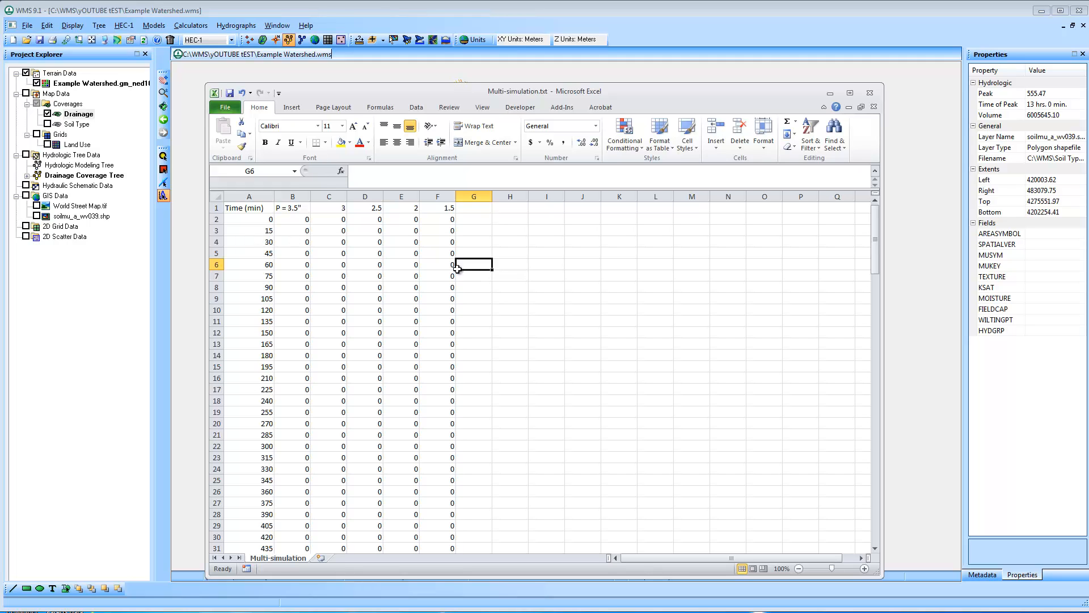
click(556, 275)
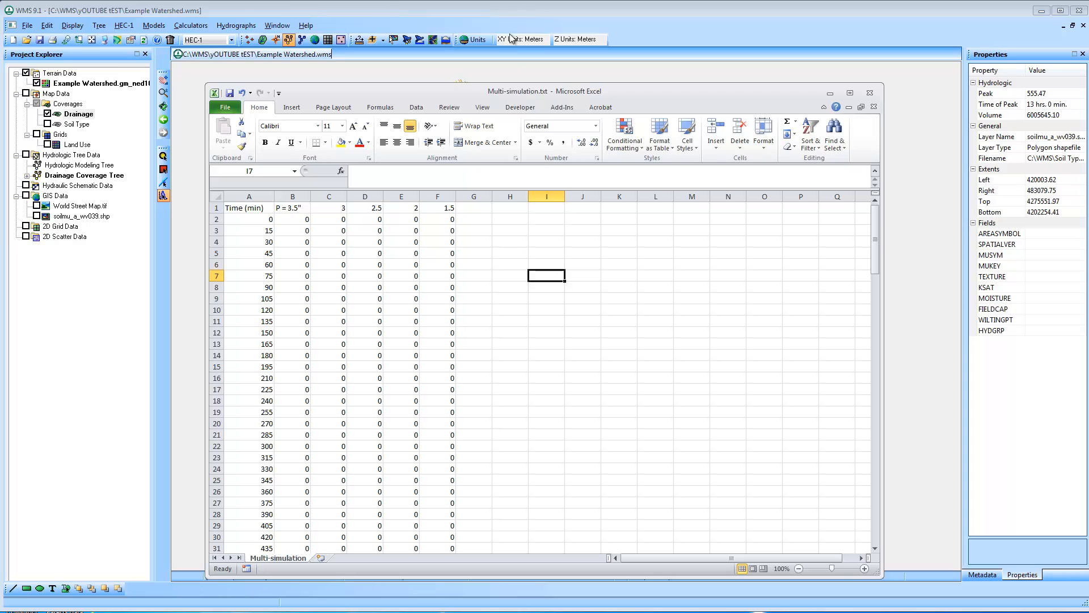
click(498, 12)
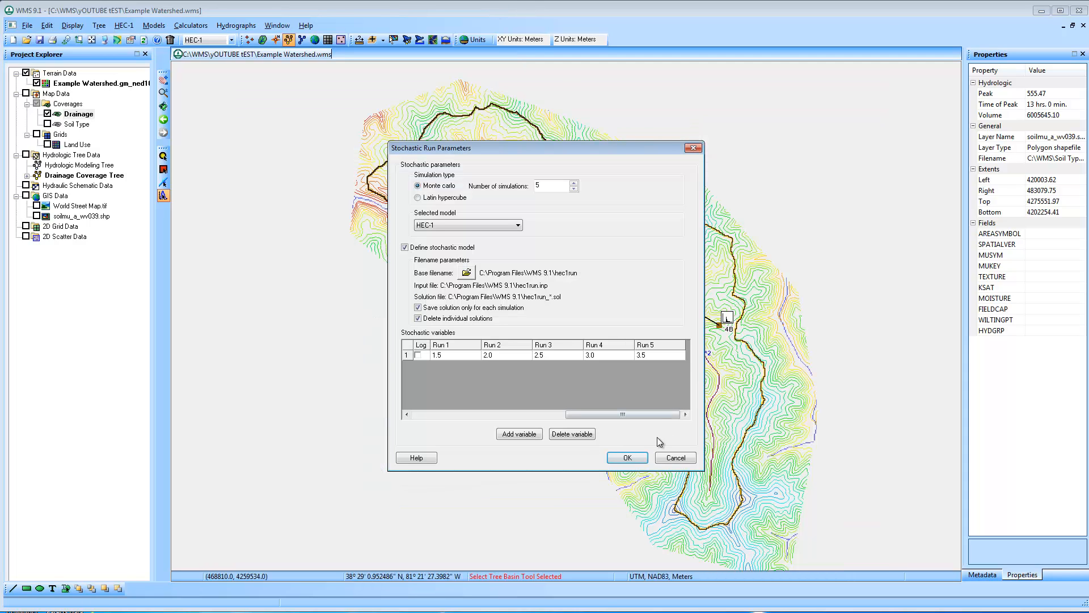